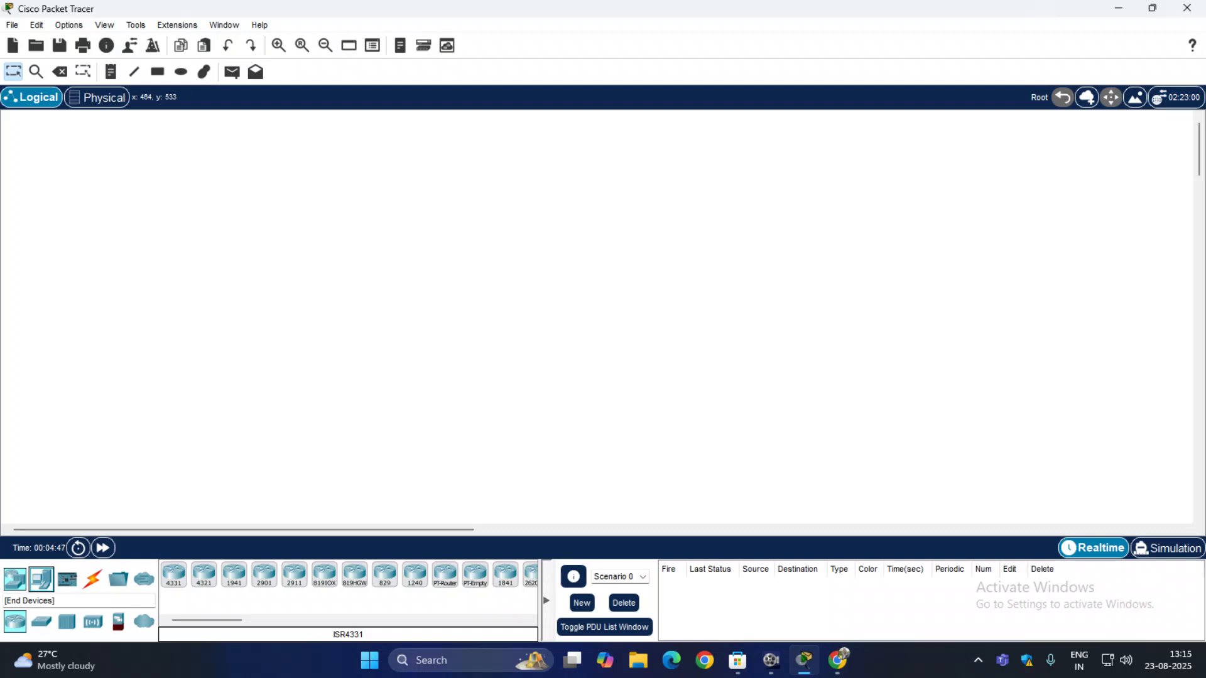
Step: Place three generic PCs, PC0 to PC2, in a level row in the lower-left area of the workspace
left_click(41, 578)
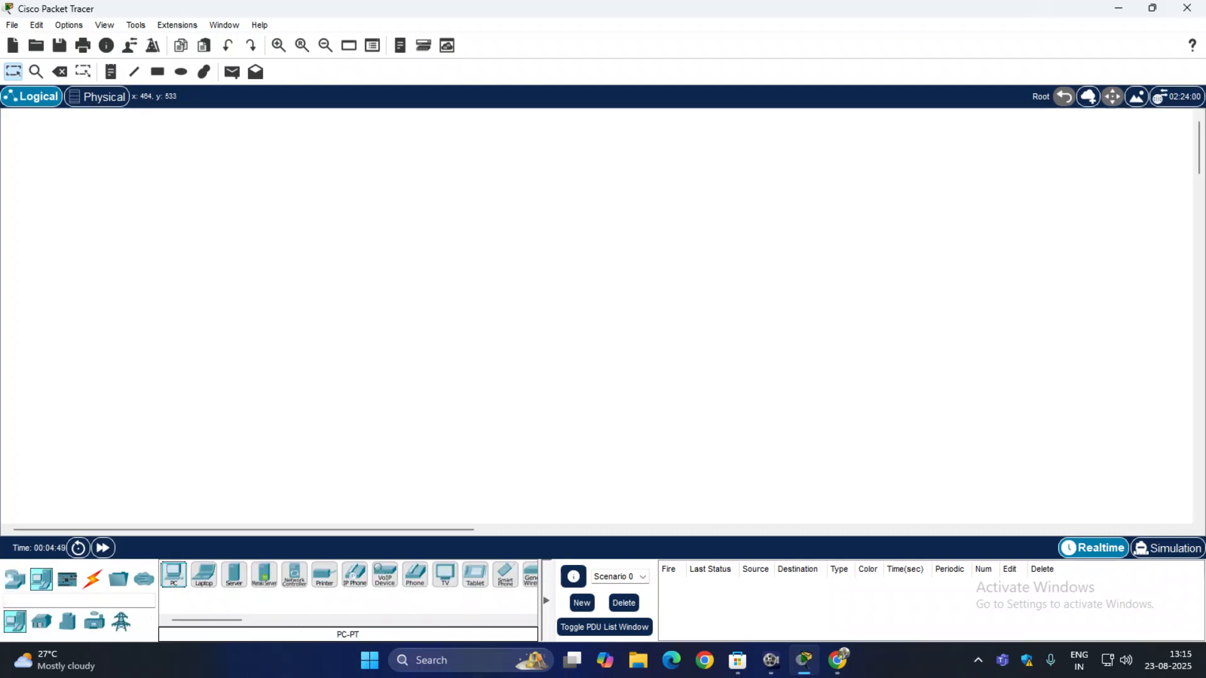
left_click(138, 442)
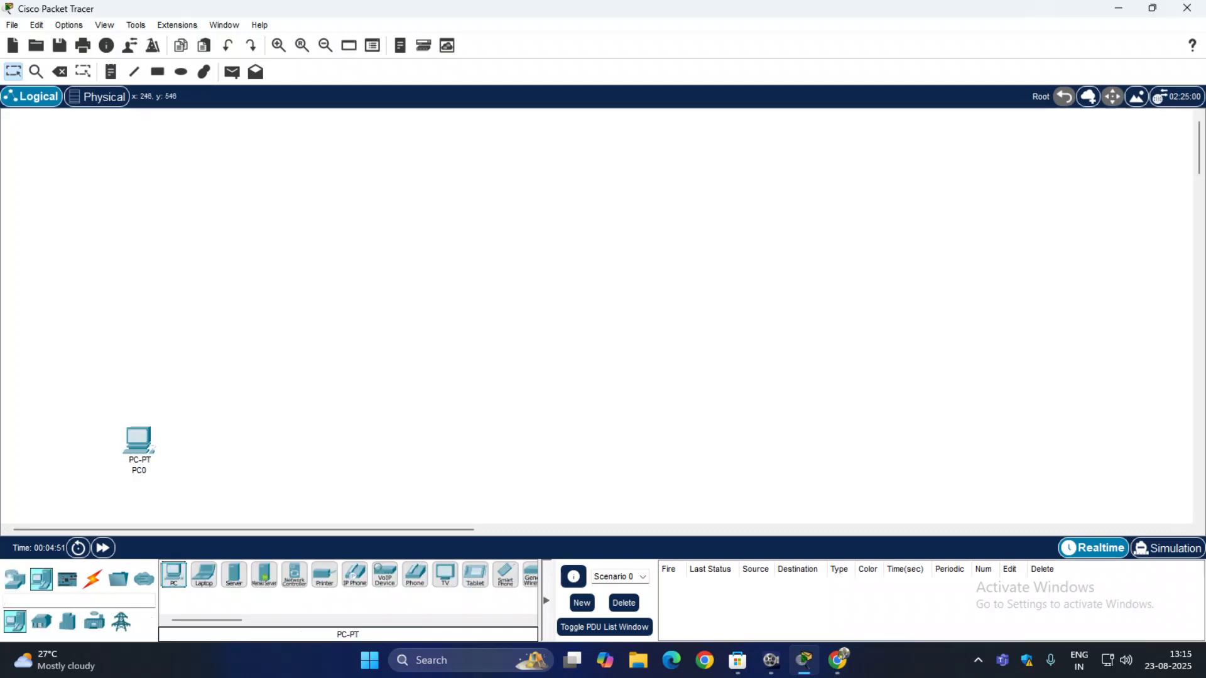
left_click(198, 448)
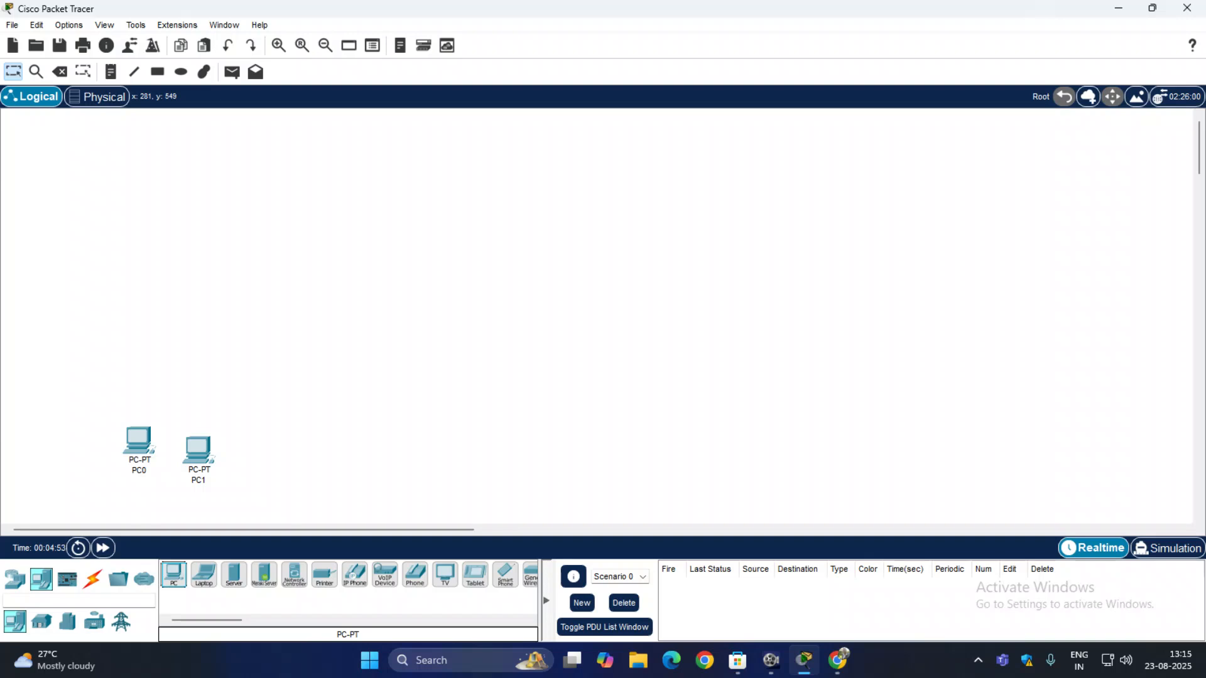
left_click_drag(198, 447, 206, 442)
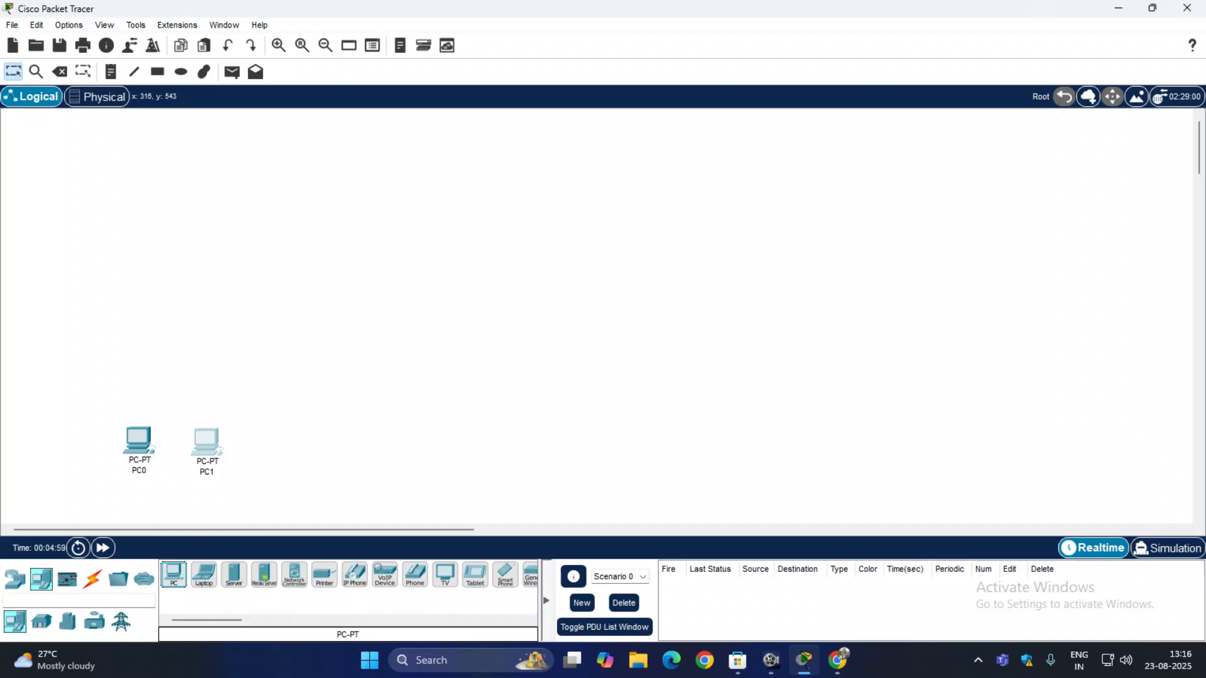
left_click(274, 452)
left_click_drag(273, 452, 274, 443)
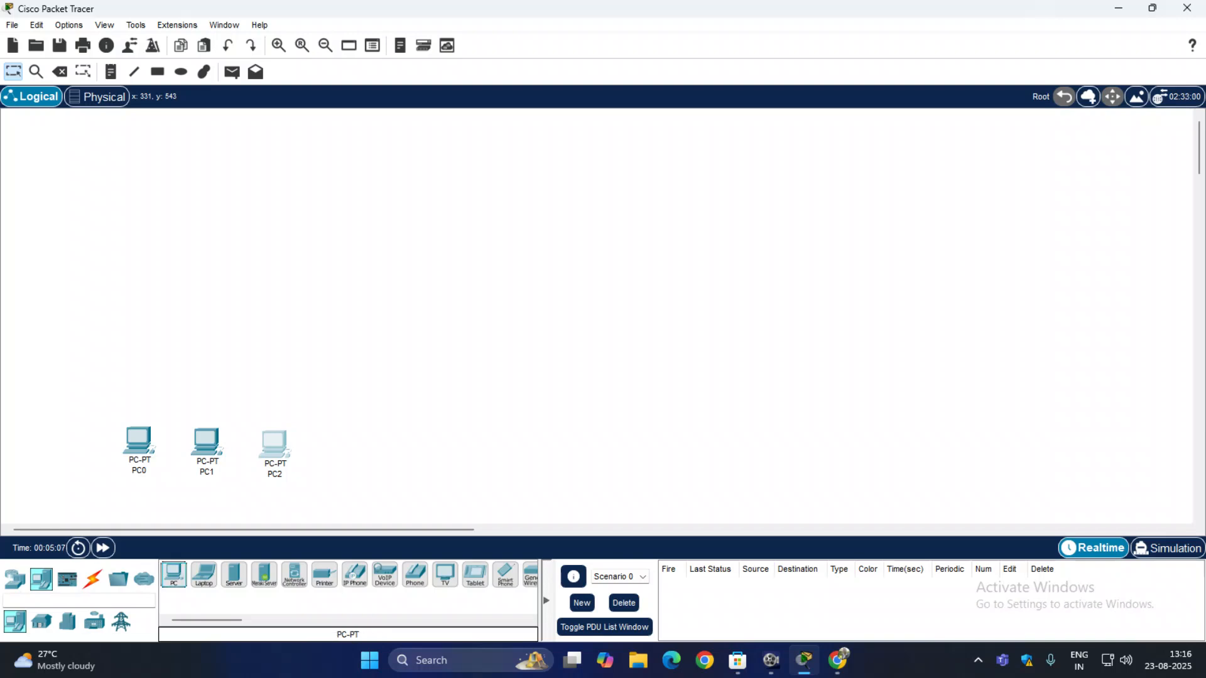
Step: Add a second group of three PCs, PC3 to PC5, beside the first group and align them in a row
left_click(405, 457)
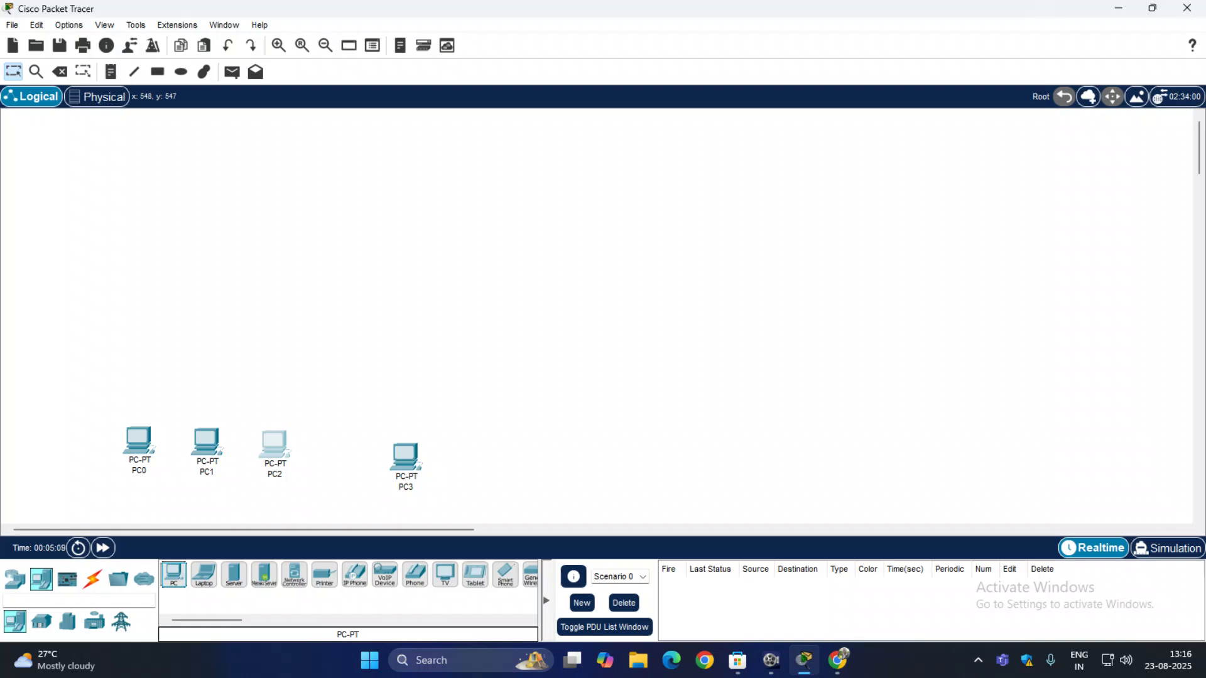
left_click(476, 466)
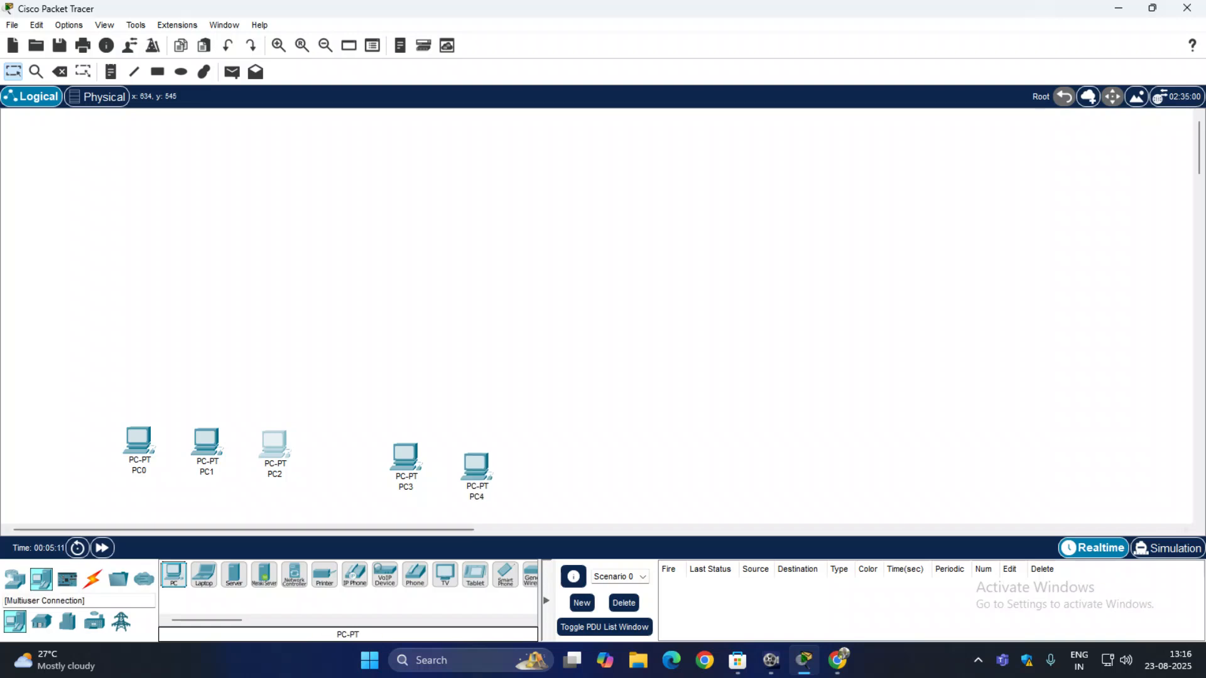
left_click(573, 470)
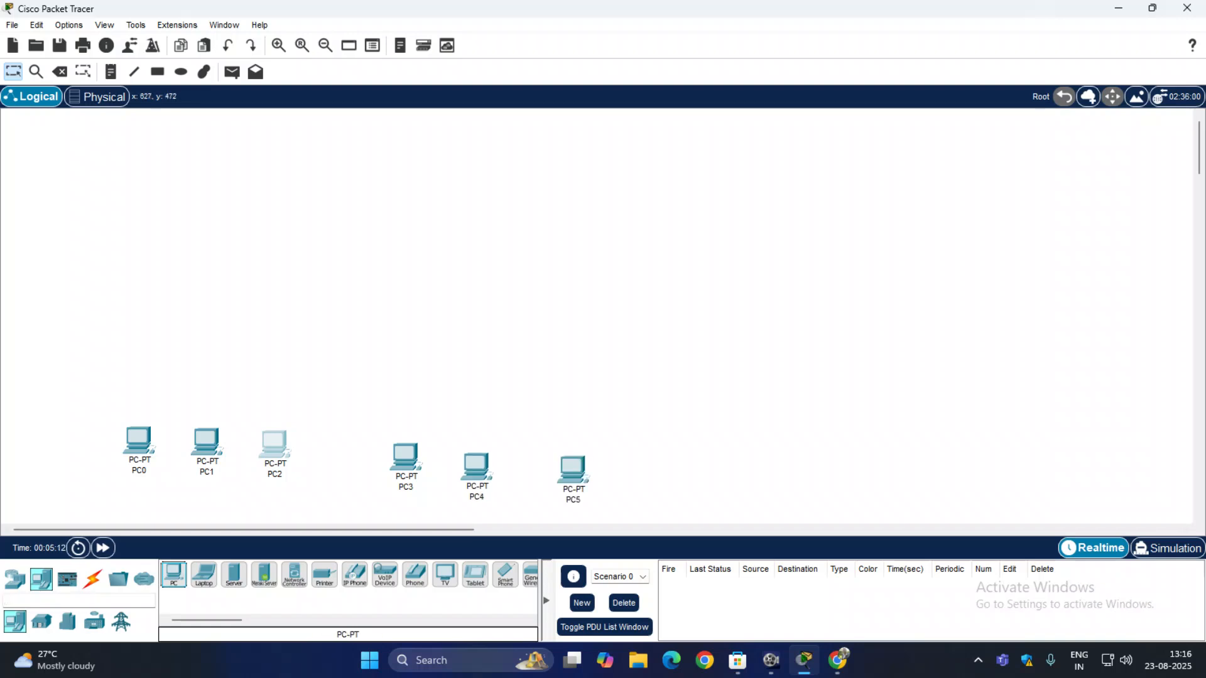
left_click_drag(477, 466, 483, 453)
left_click(572, 468)
left_click_drag(572, 468, 557, 451)
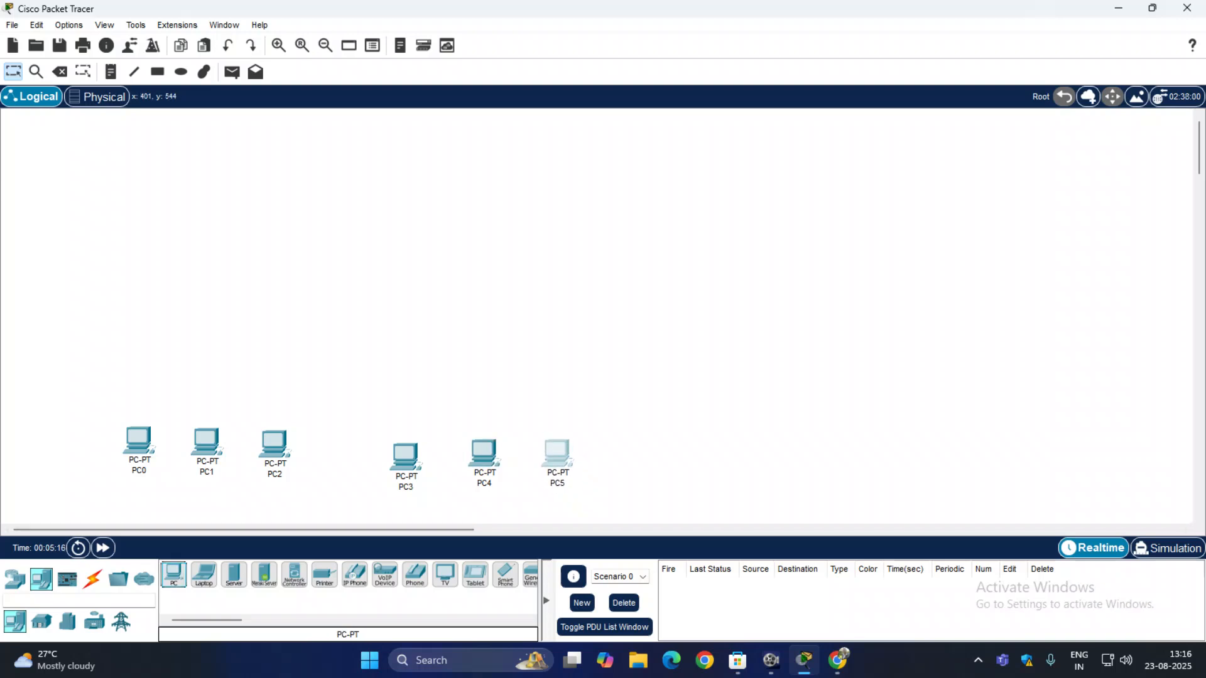
Step: Add a third group of three PCs, PC6 to PC8, beyond PC5 and level PC7 with its neighbours
left_click(742, 458)
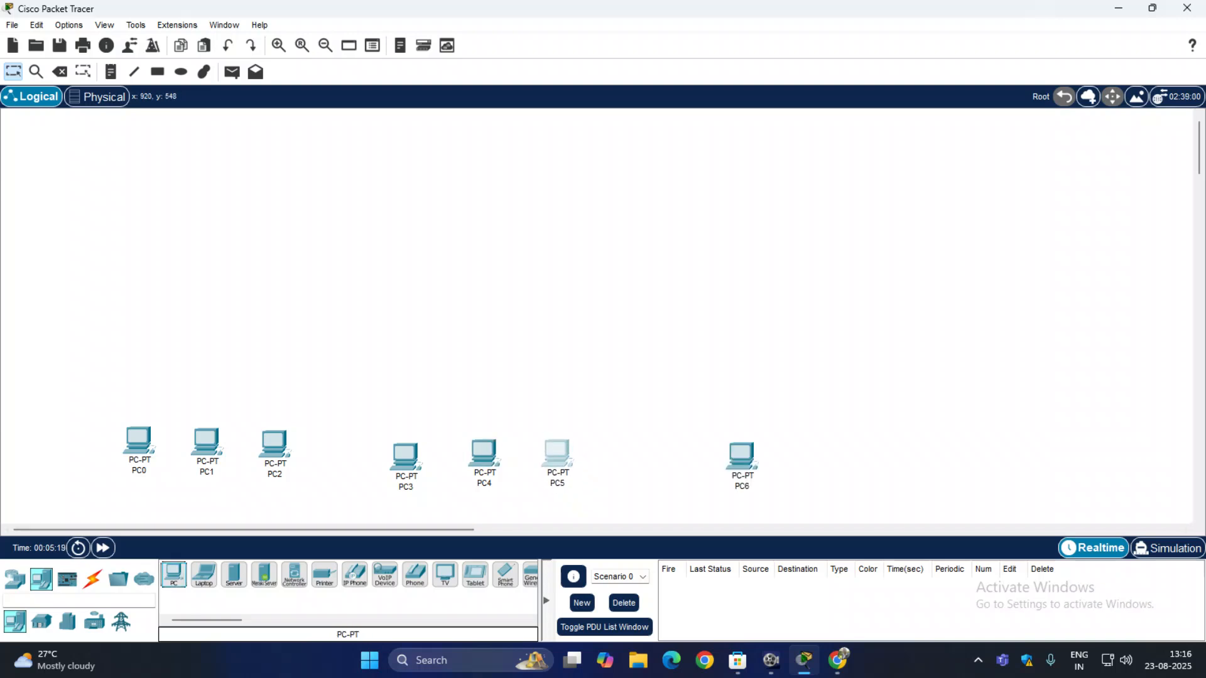
left_click(825, 468)
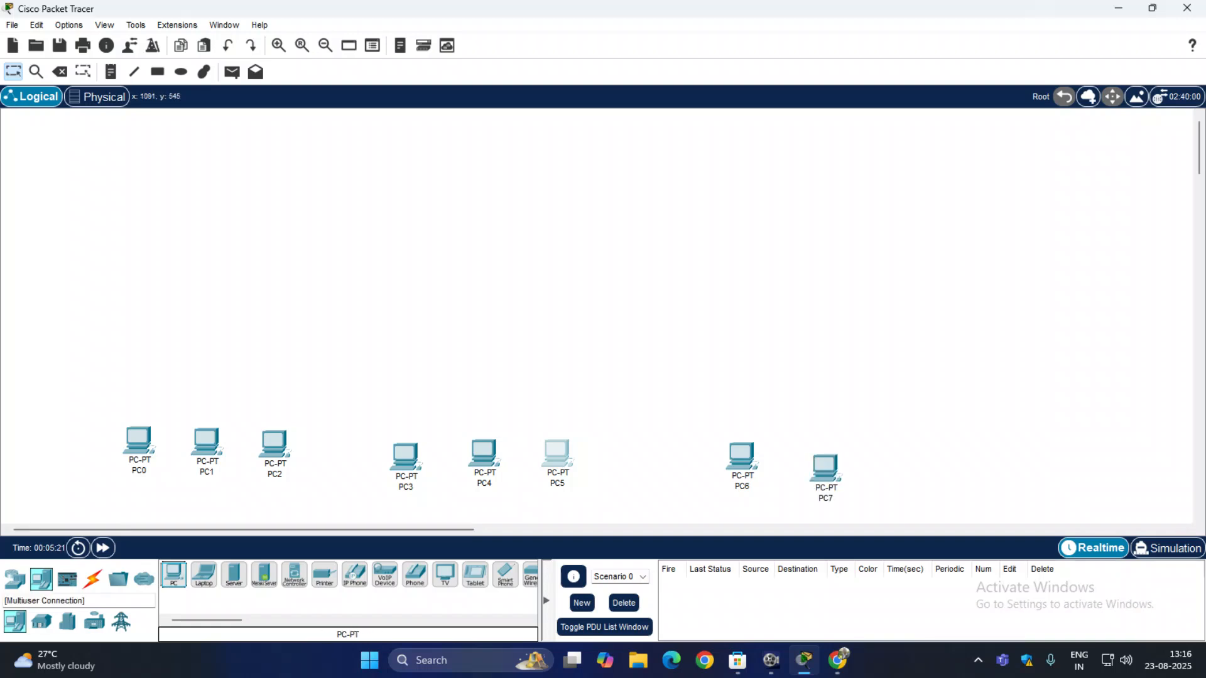
left_click(899, 459)
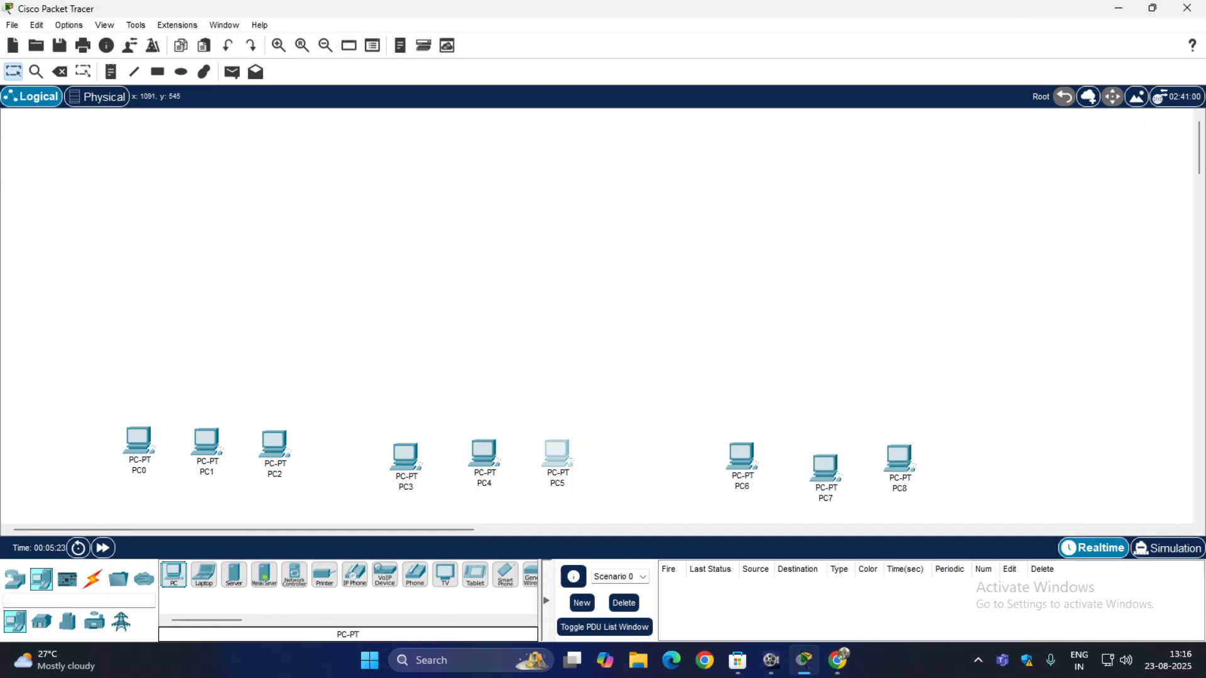
left_click_drag(826, 468, 827, 456)
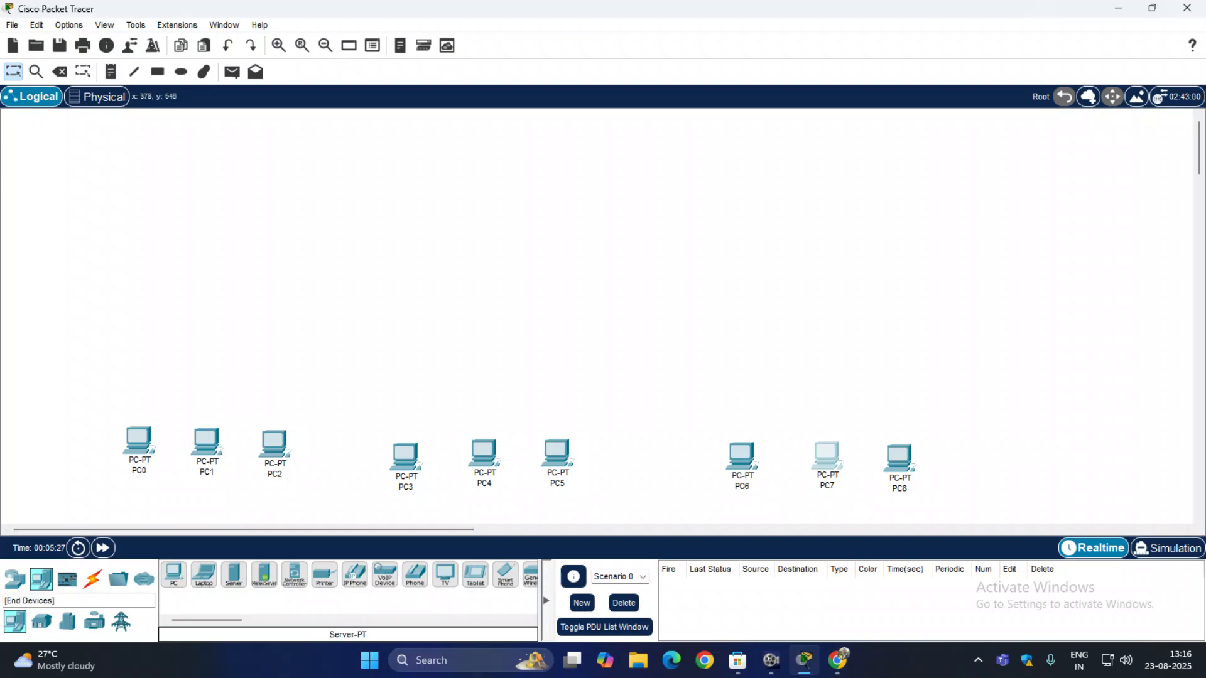
Step: Place three generic PT-Switch devices, one centred above each group of PCs
left_click(15, 578)
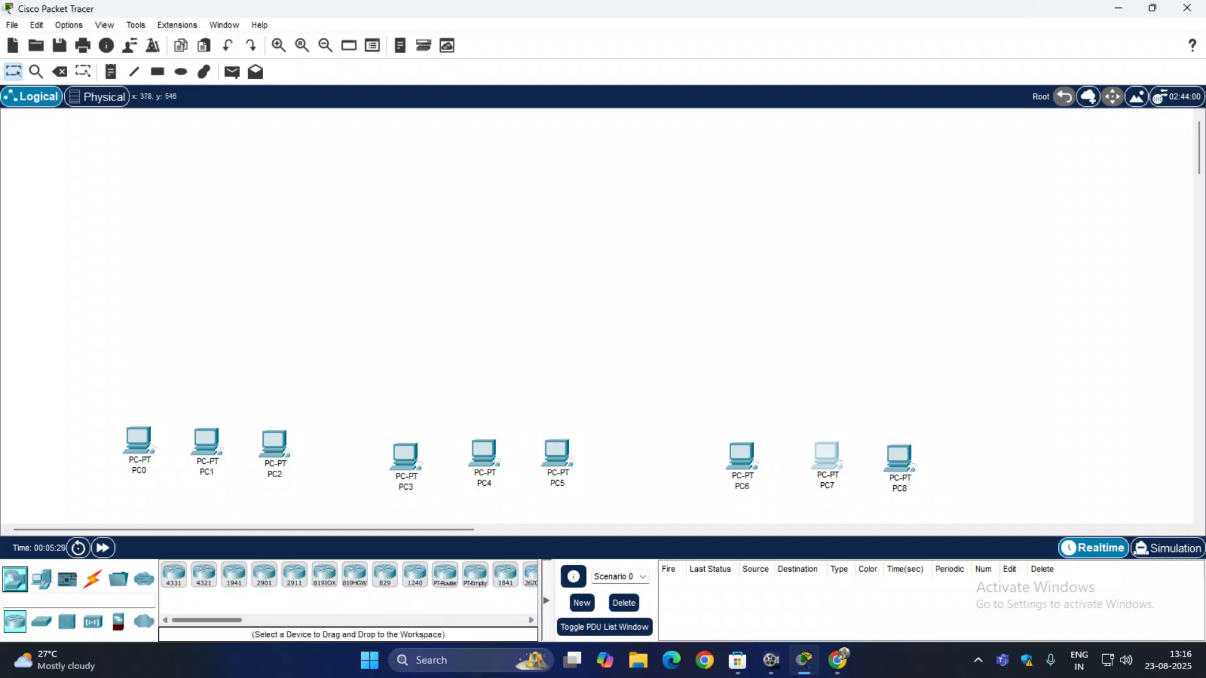
left_click(41, 622)
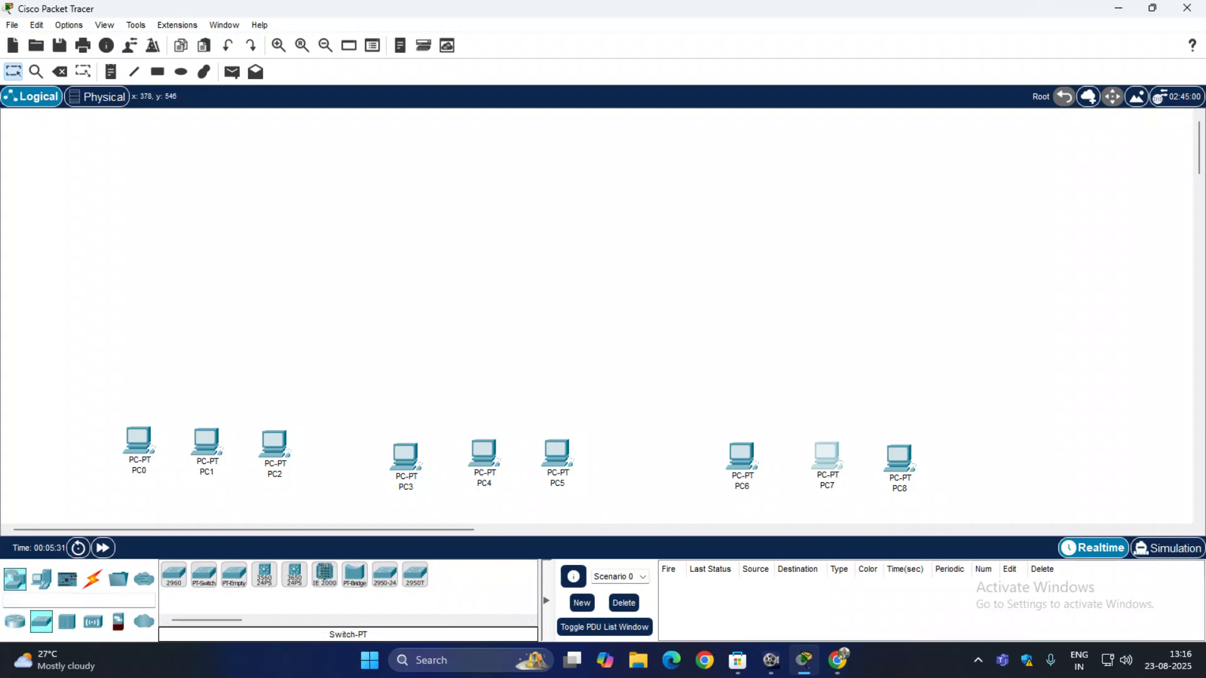
left_click(205, 574)
left_click(215, 348)
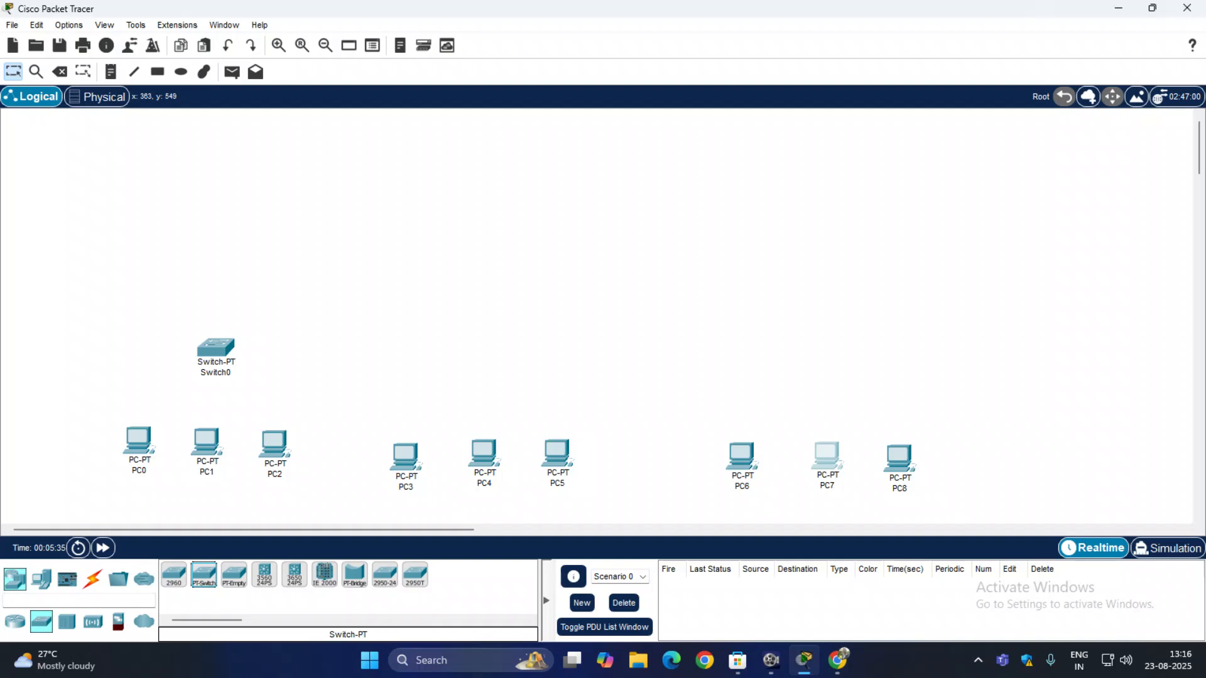
left_click(498, 355)
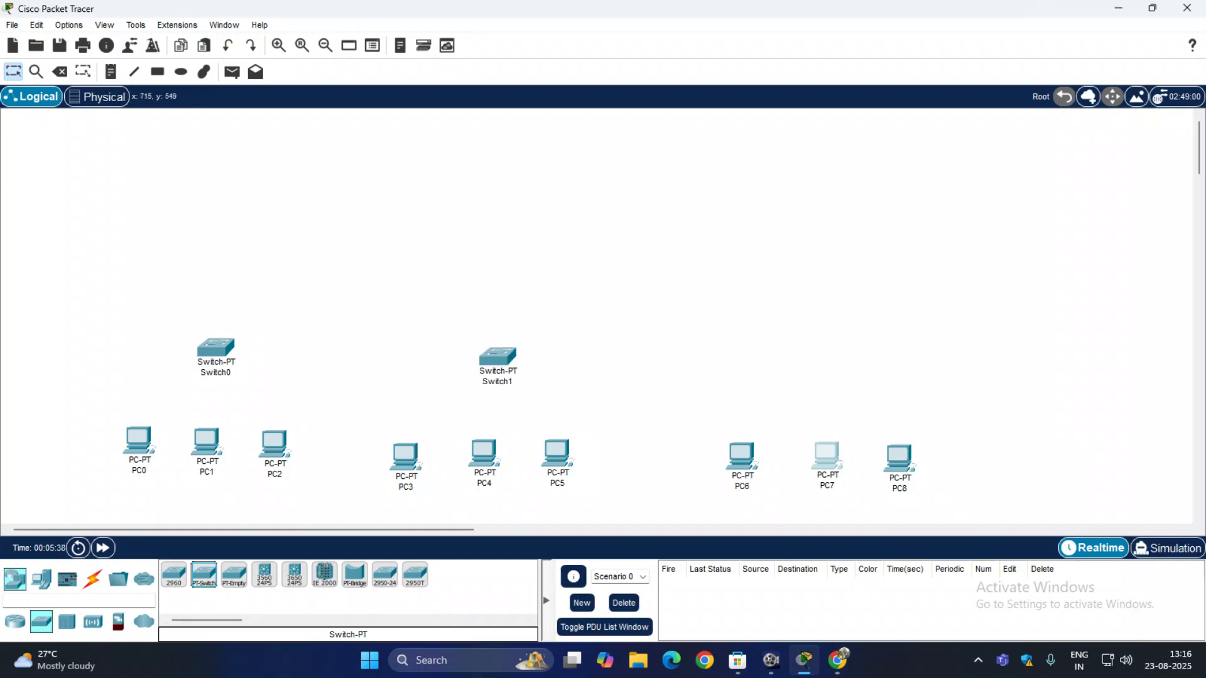
left_click(840, 355)
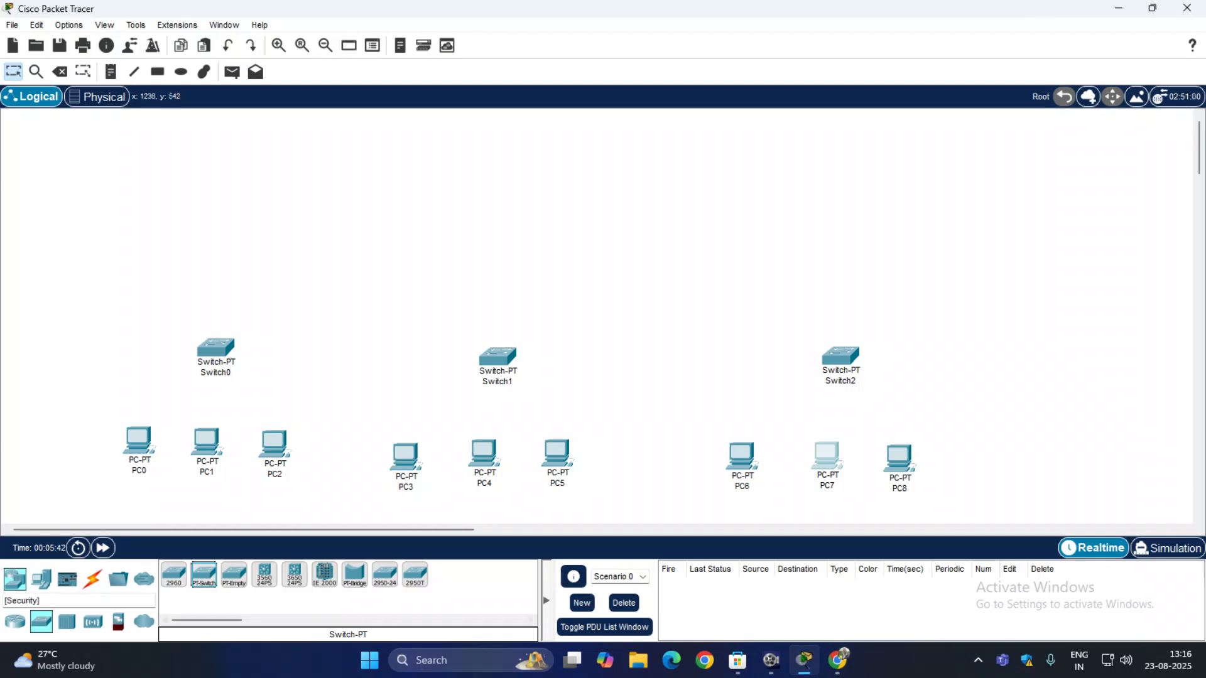
Step: Place three generic PT-Router devices, one above each of the three switches
left_click(15, 621)
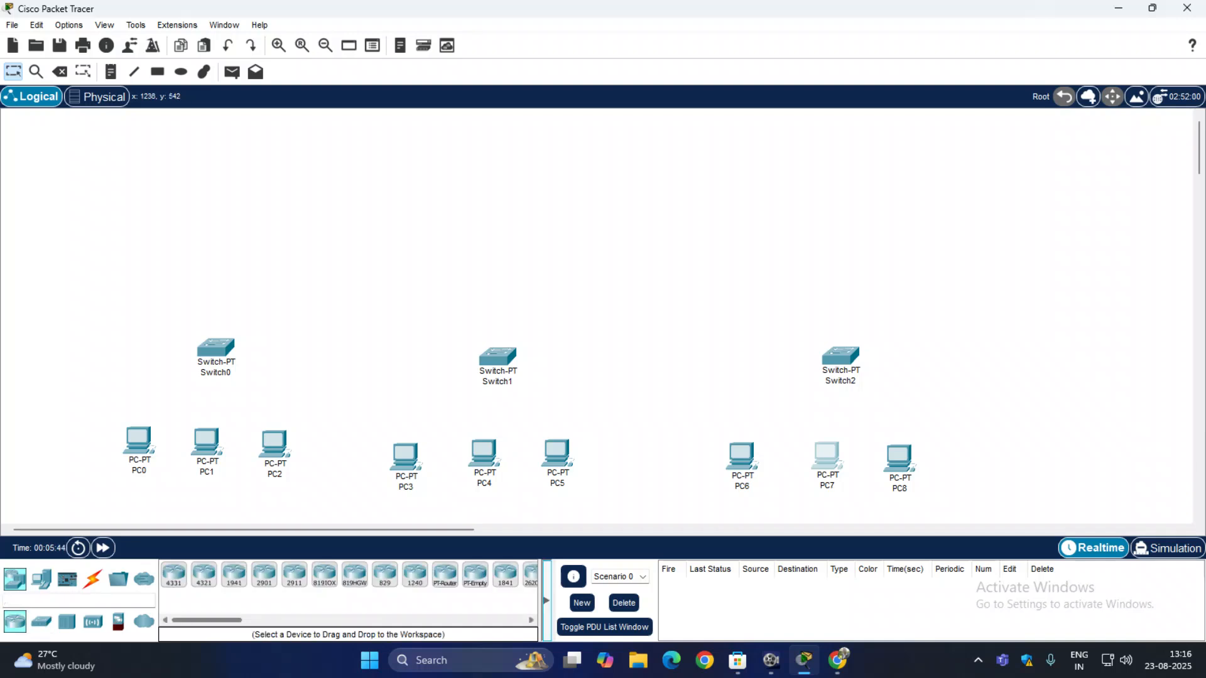
left_click(446, 574)
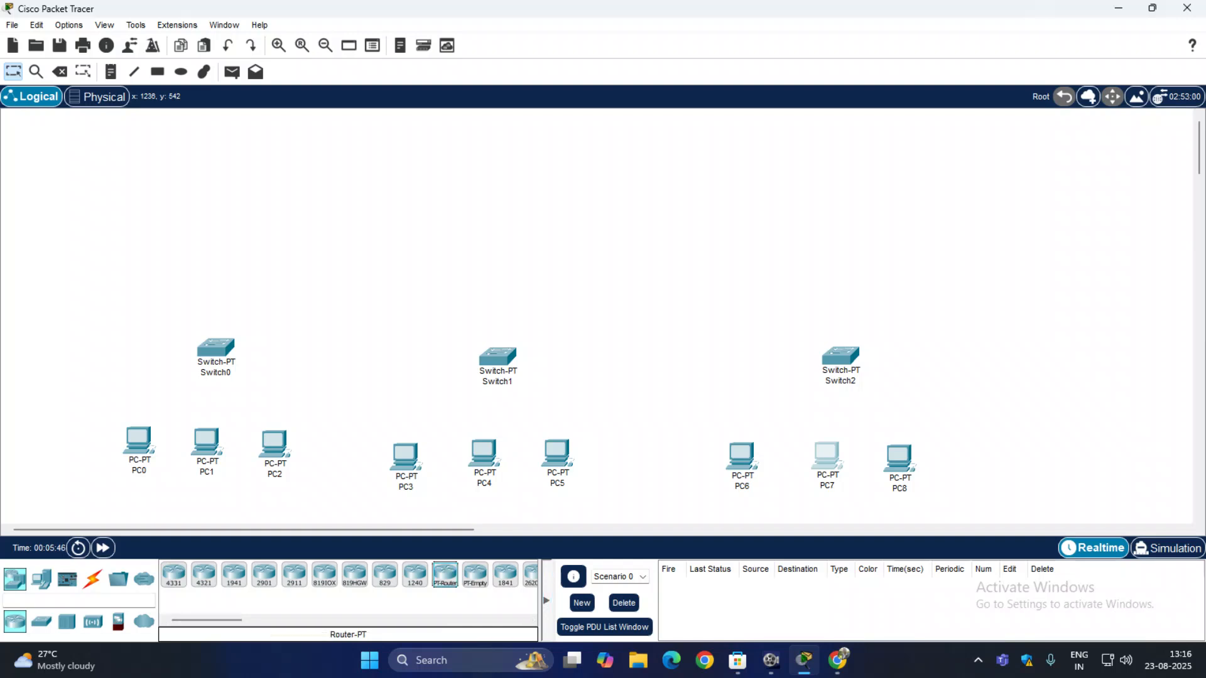
left_click(221, 239)
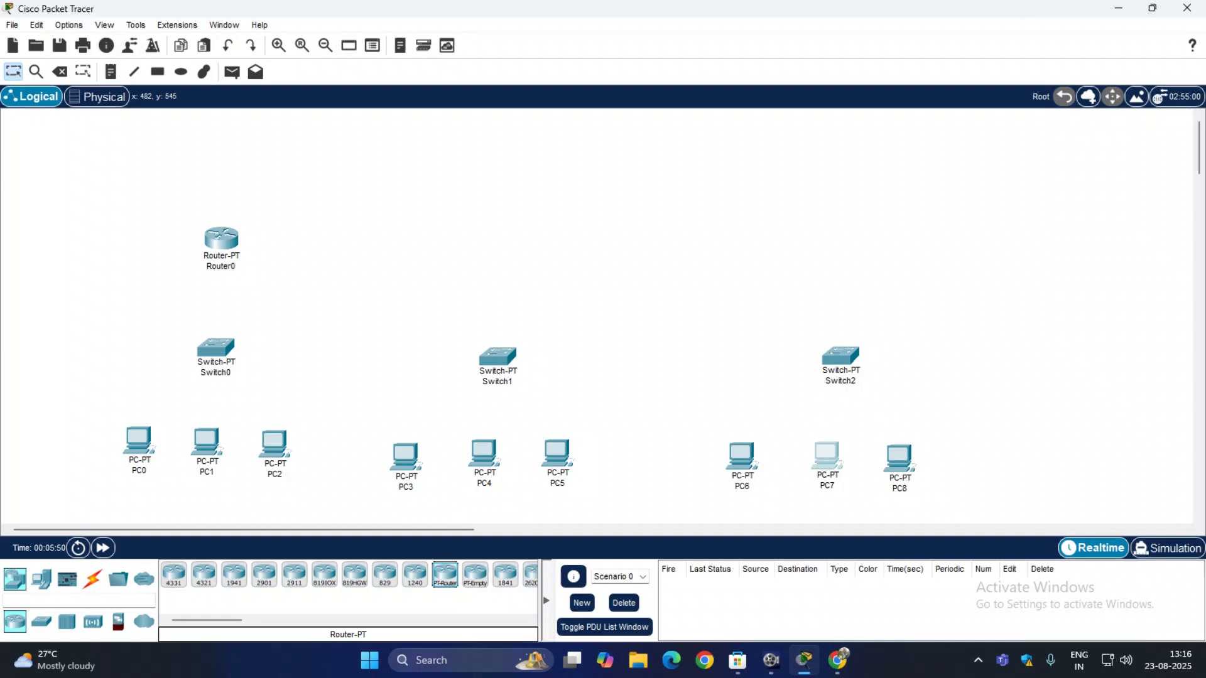
left_click(507, 242)
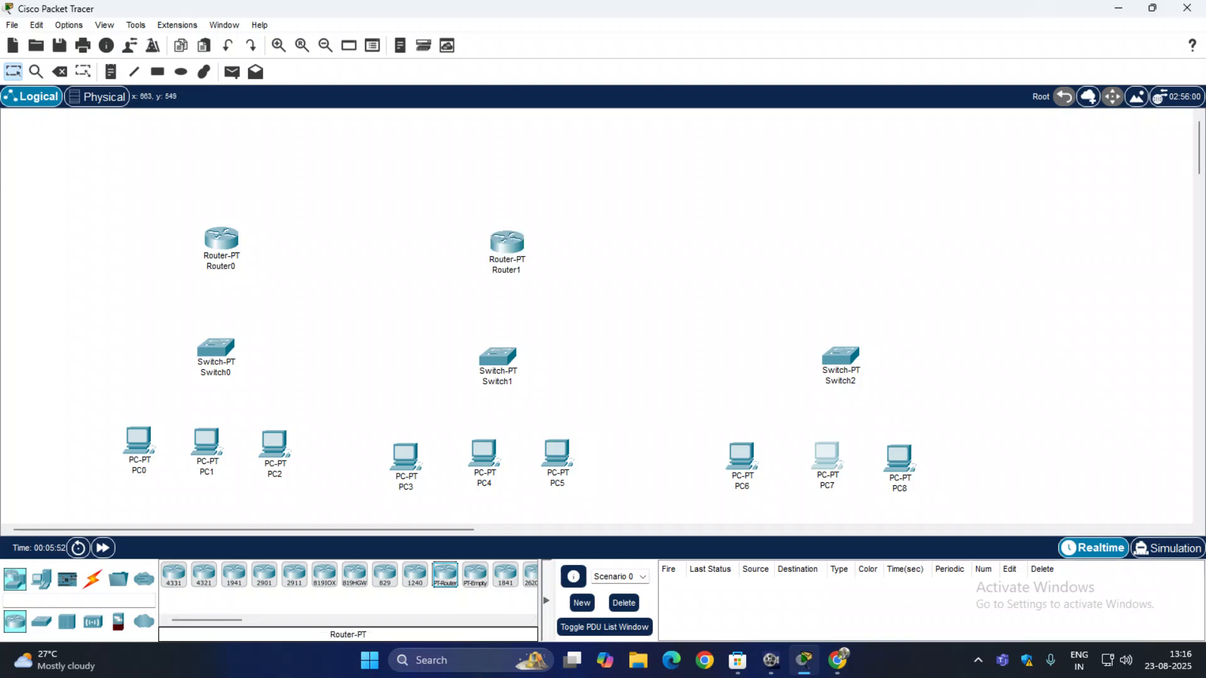
left_click(838, 245)
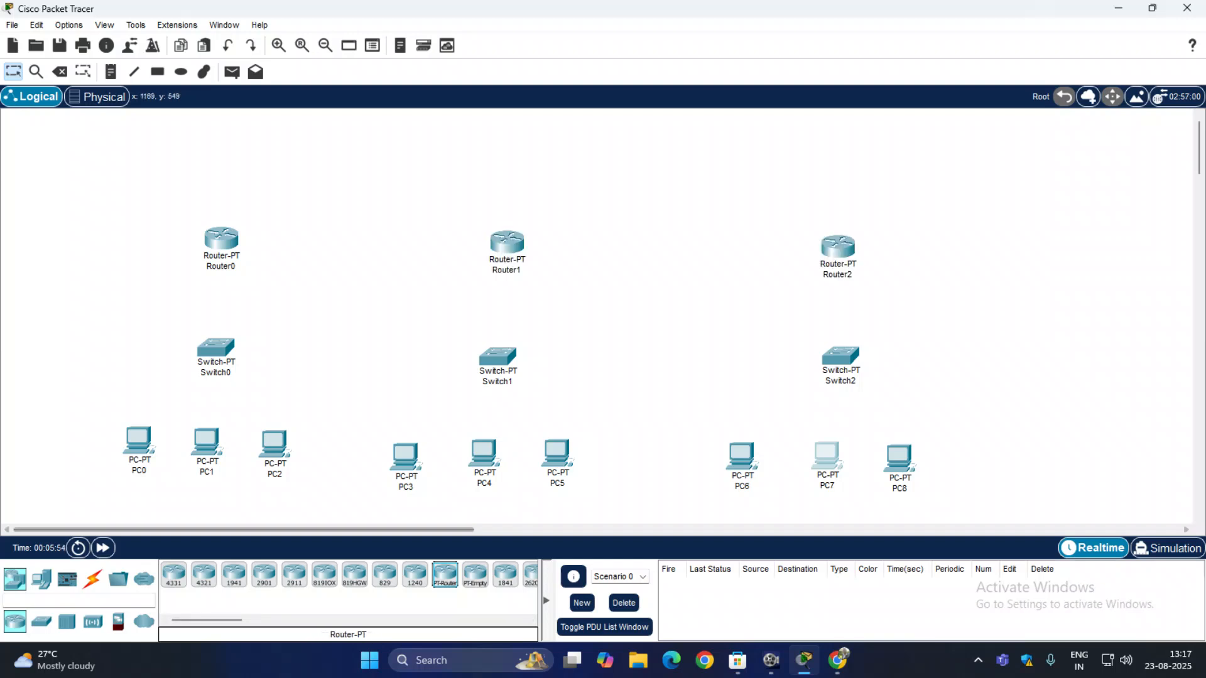
Step: Connect PC0's FastEthernet0 port to Switch0 with a copper straight-through cable
left_click(92, 578)
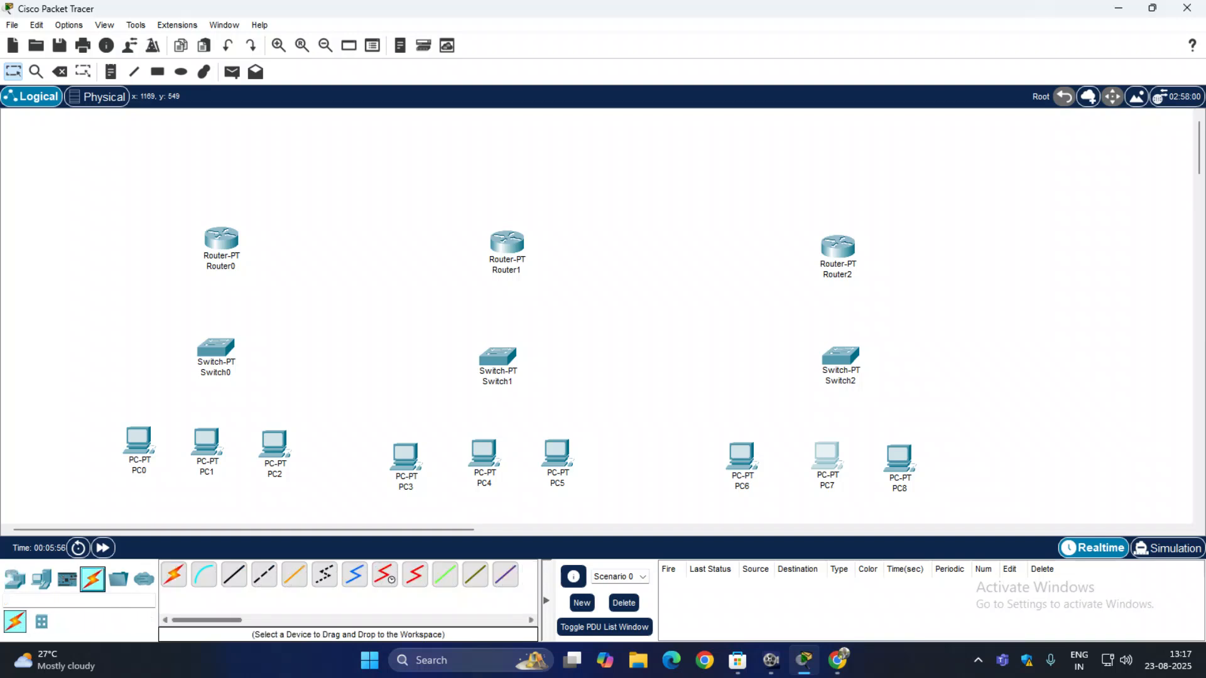
left_click(234, 575)
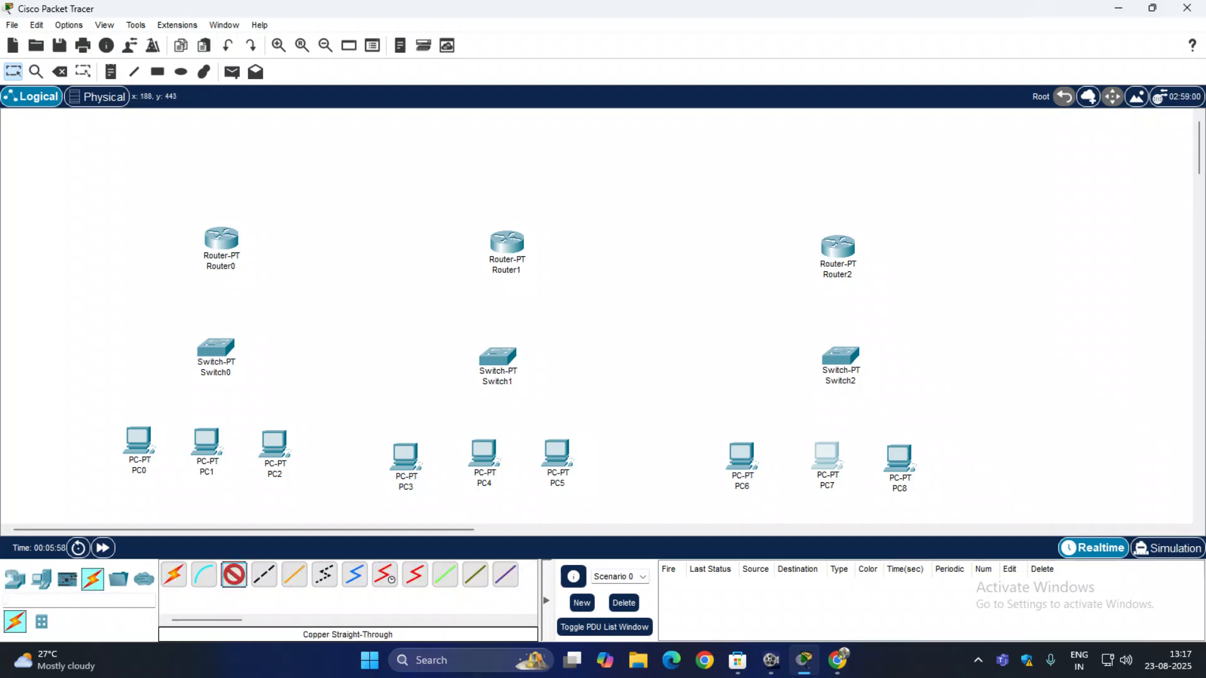
left_click(138, 441)
left_click(200, 504)
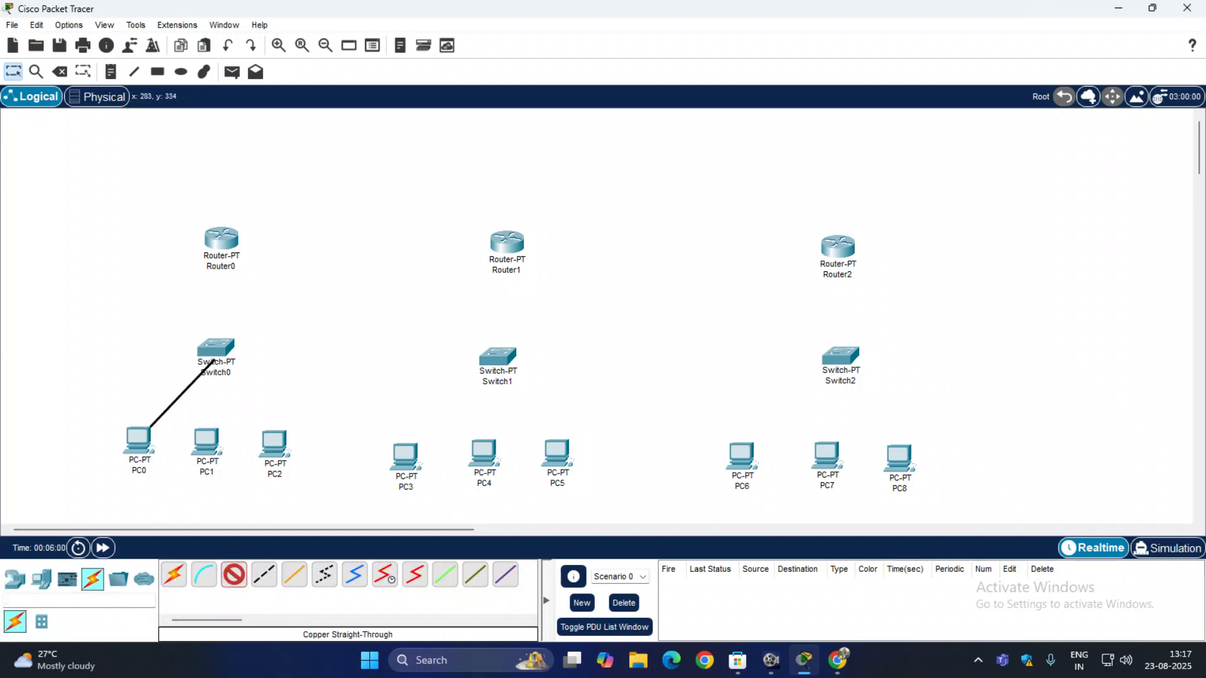
left_click(216, 352)
left_click(252, 395)
Step: Connect PC1's FastEthernet0 port to Switch0's FastEthernet1/1 port with a copper straight-through cable
left_click(233, 575)
left_click(206, 441)
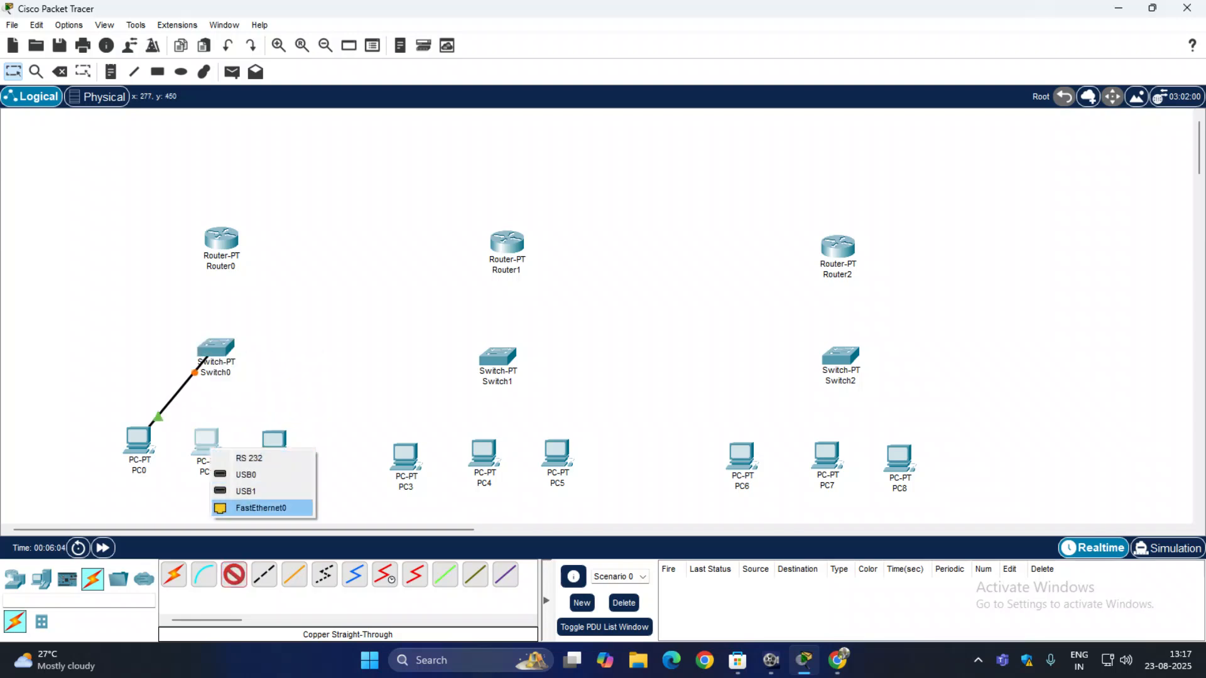
left_click(261, 507)
left_click(212, 348)
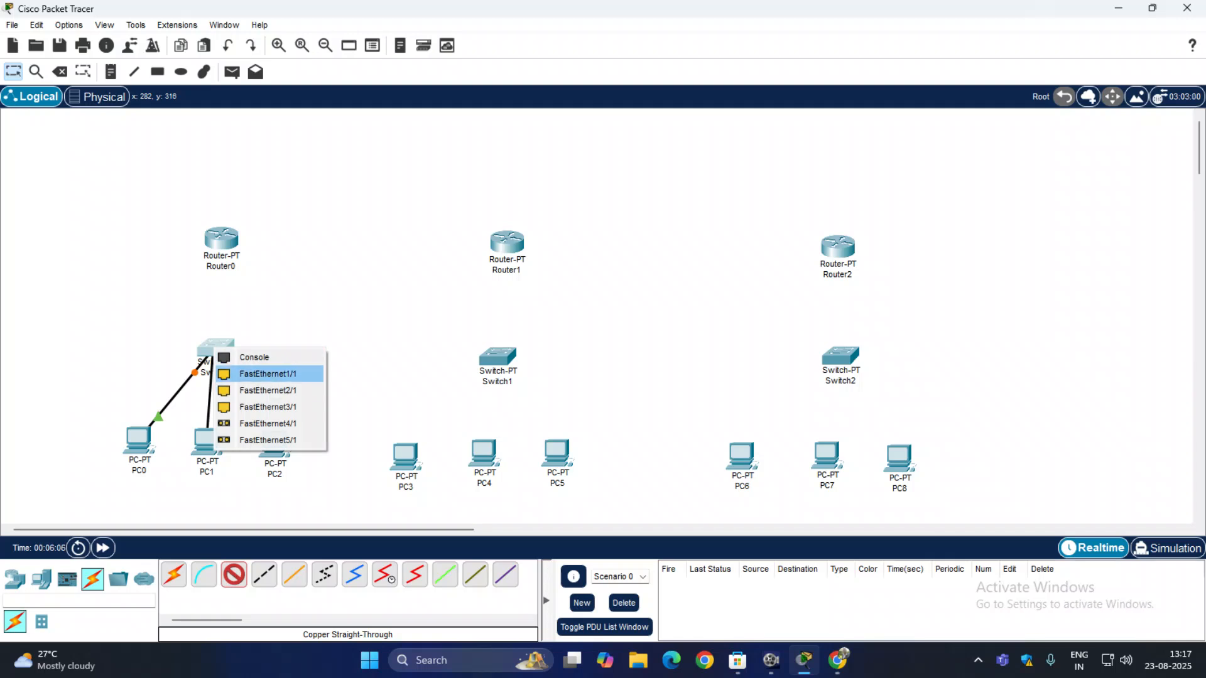
left_click(268, 373)
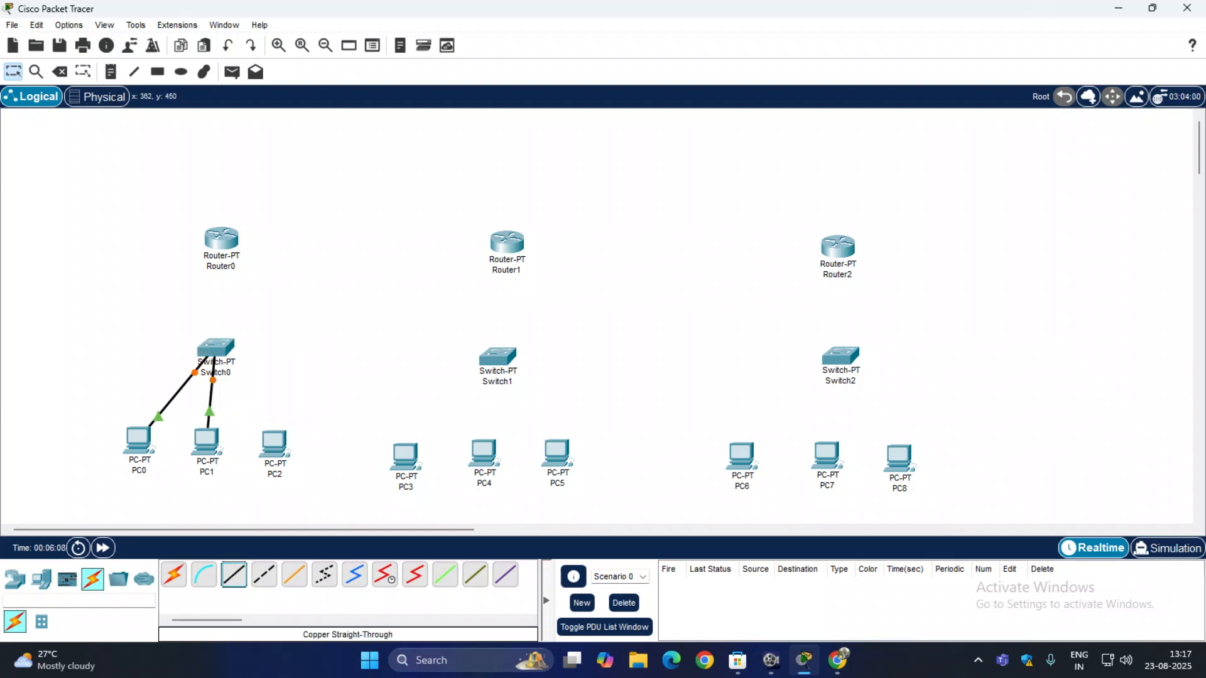
Step: Connect PC2 to a free FastEthernet port on Switch0 with a copper straight-through cable
left_click(275, 442)
left_click(895, 102)
left_click(234, 574)
left_click(275, 443)
left_click(327, 497)
left_click(217, 347)
left_click(264, 372)
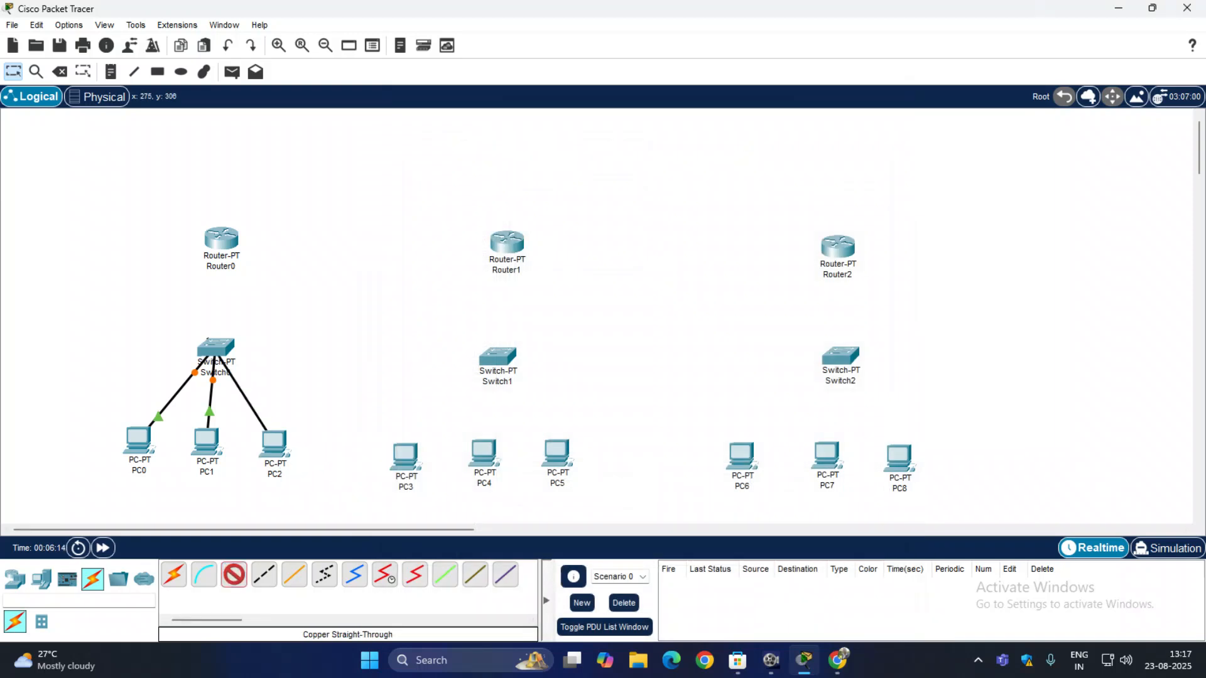
left_click(216, 347)
left_click(264, 369)
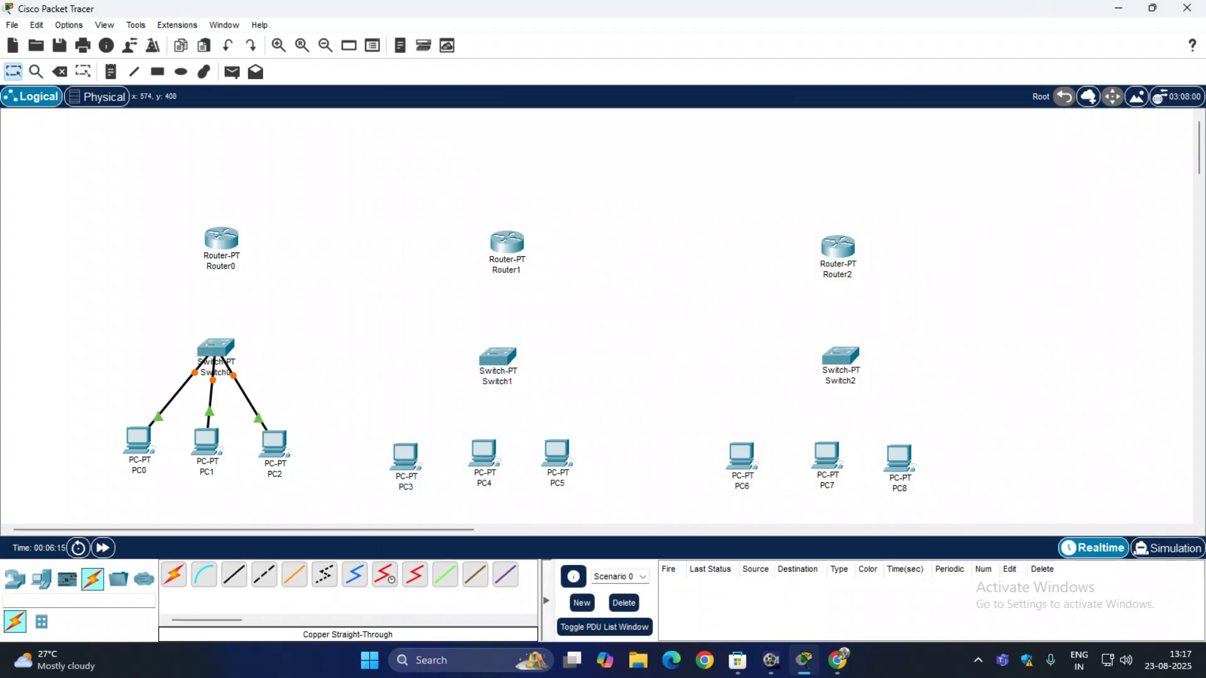
Step: Connect PC3's FastEthernet0 port to Switch1 with a copper straight-through cable
left_click(234, 574)
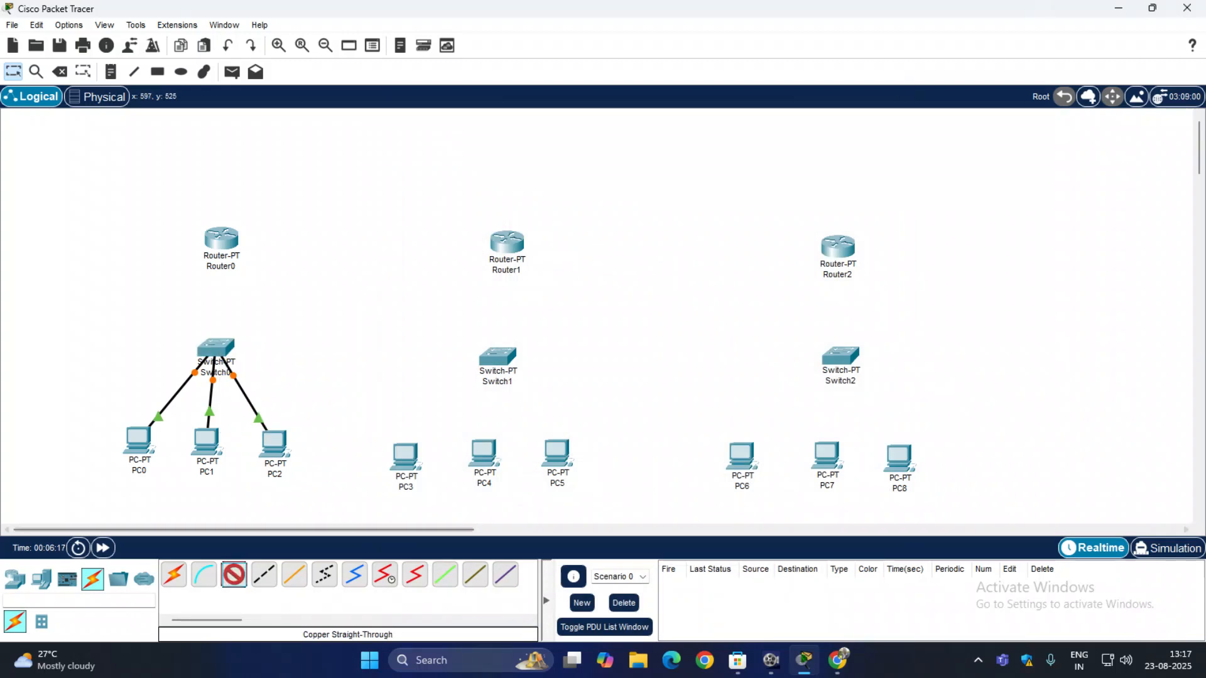
left_click(415, 462)
left_click(465, 521)
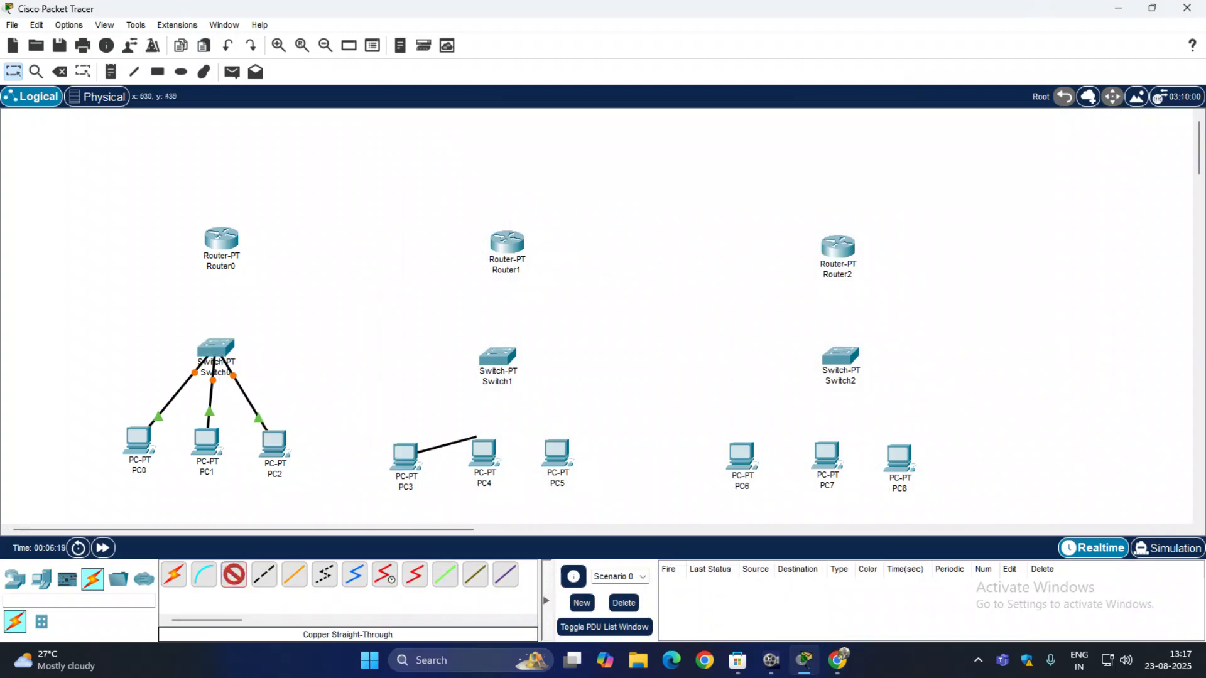
left_click(493, 365)
left_click(541, 390)
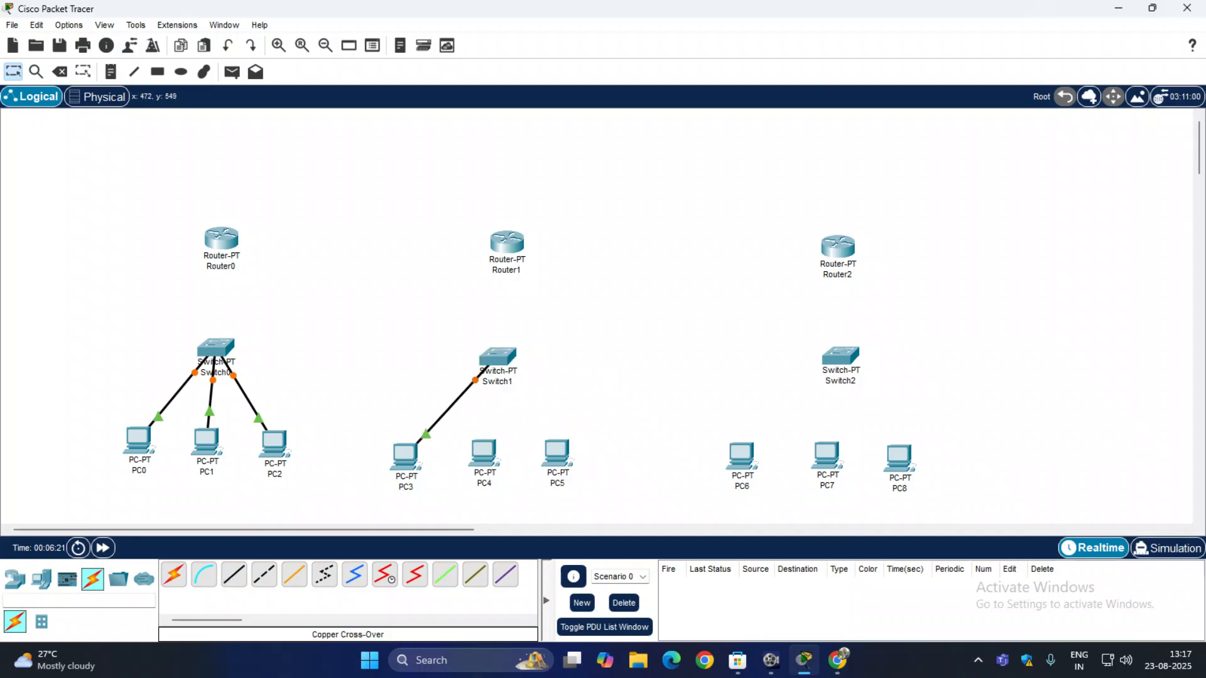
Step: Connect PC4's FastEthernet0 port to Switch1's FastEthernet1/1 port with a copper straight-through cable
left_click(482, 447)
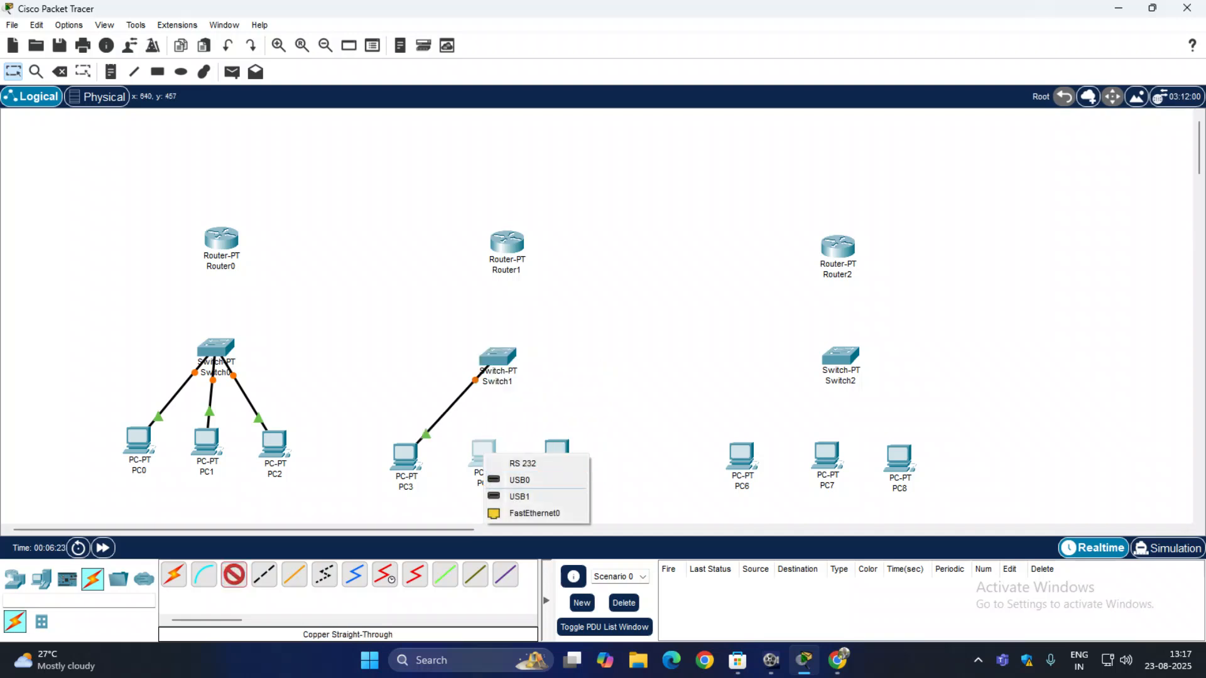
left_click(522, 509)
left_click(495, 359)
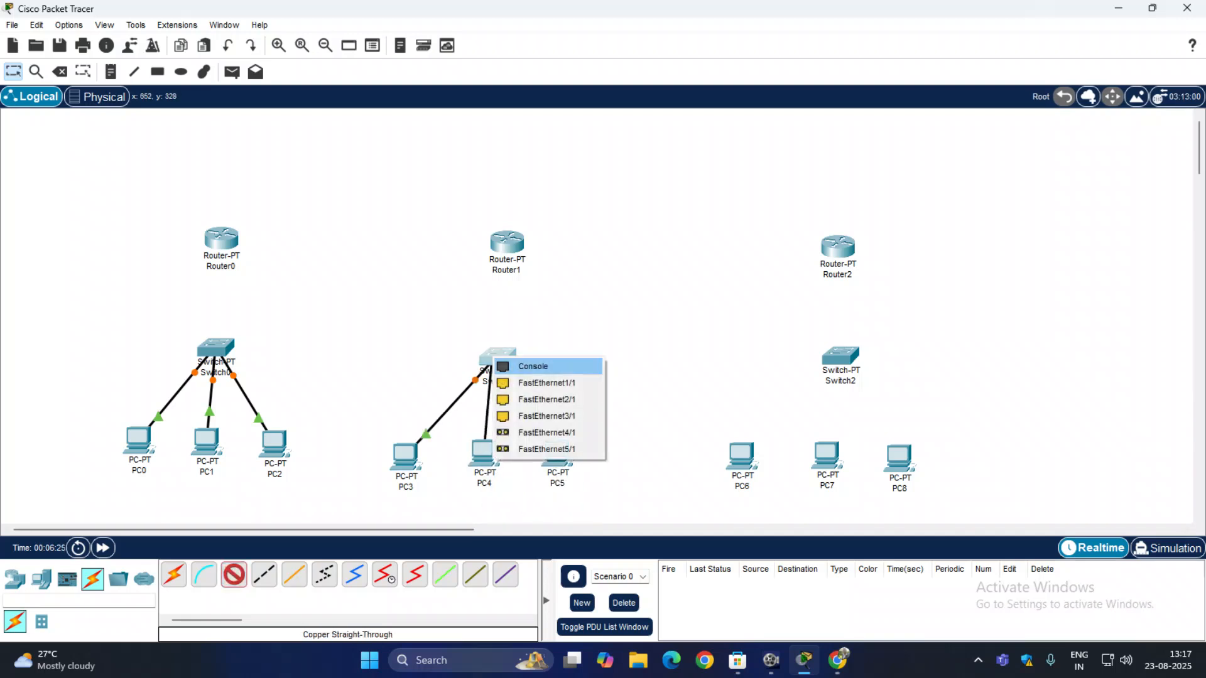
left_click(540, 383)
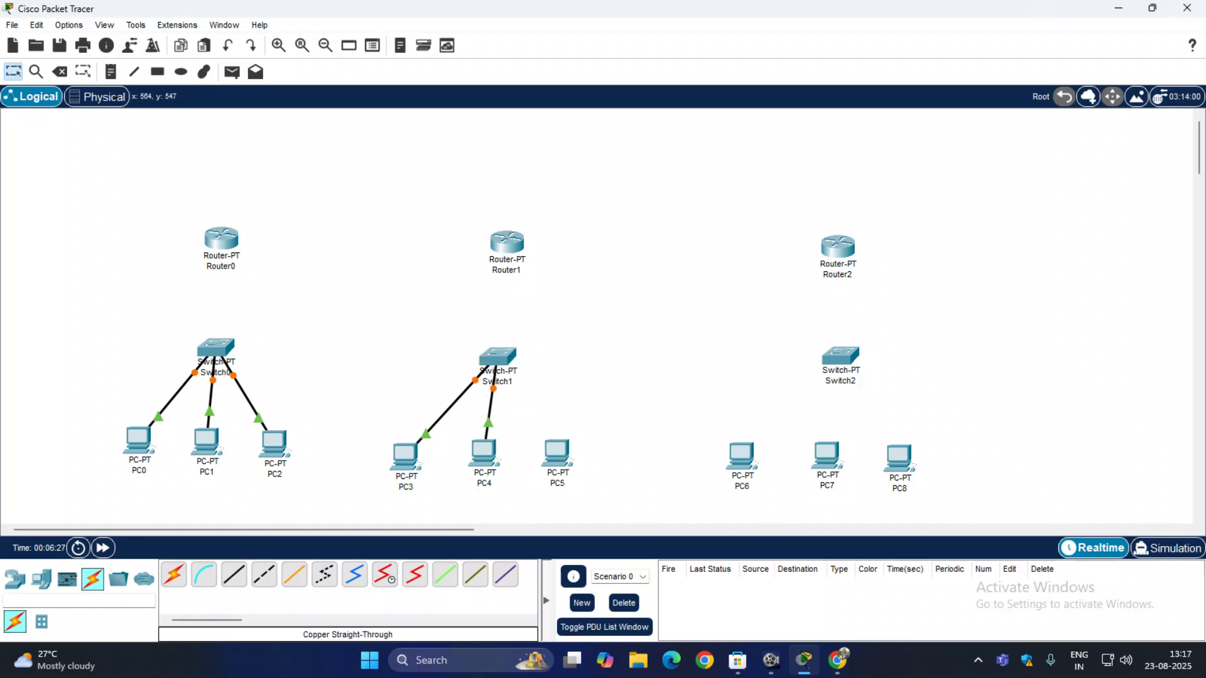
Step: Connect PC5's FastEthernet0 port to Switch1's FastEthernet2/1 port with a copper straight-through cable
left_click(557, 451)
left_click(603, 513)
left_click(505, 360)
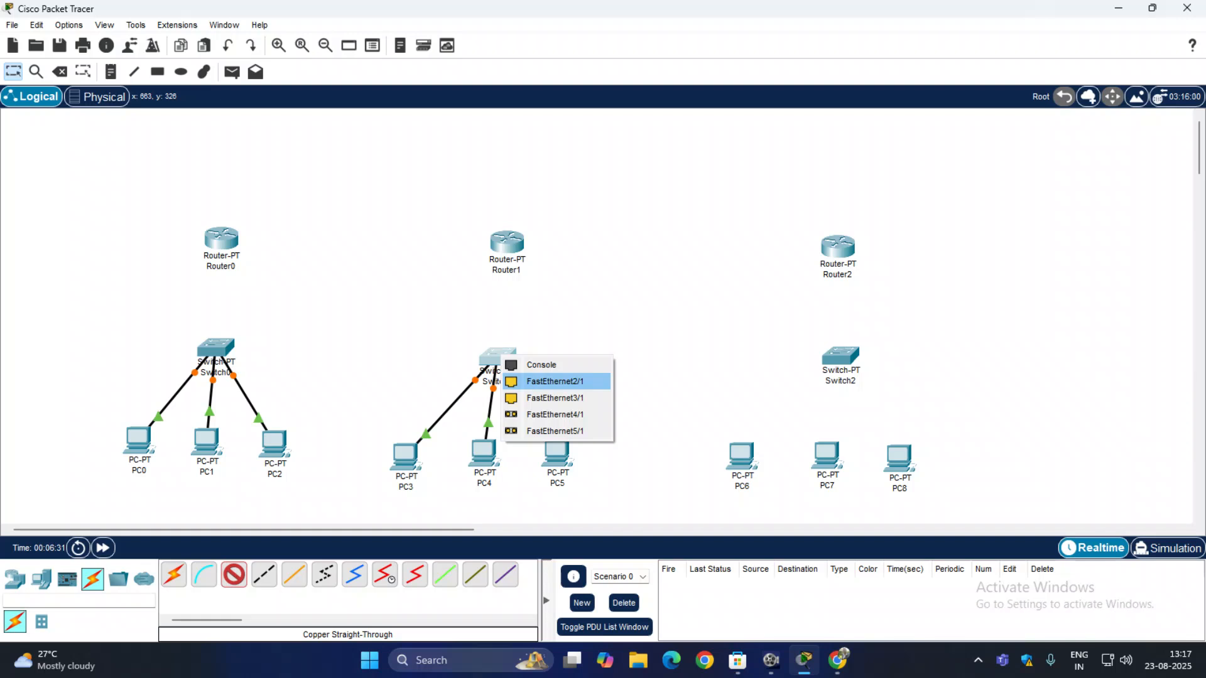
left_click(554, 382)
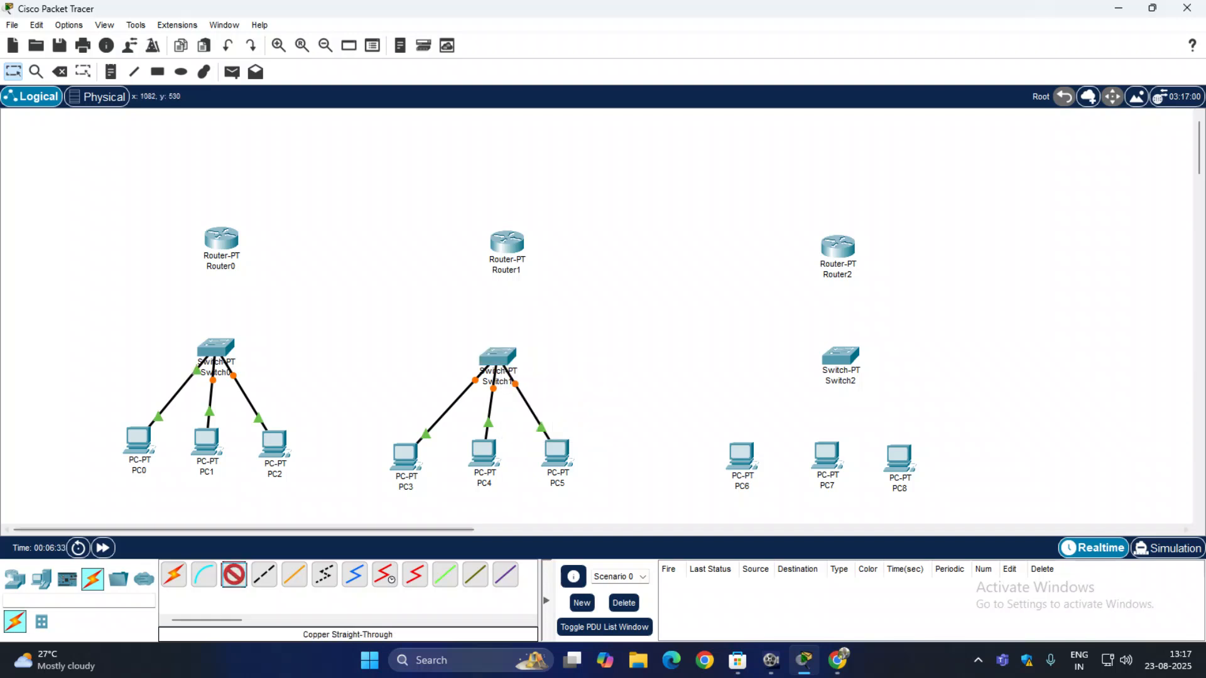
Step: Connect PC6's FastEthernet0 port to Switch2's first FastEthernet port with a copper straight-through cable
left_click(741, 457)
left_click(798, 515)
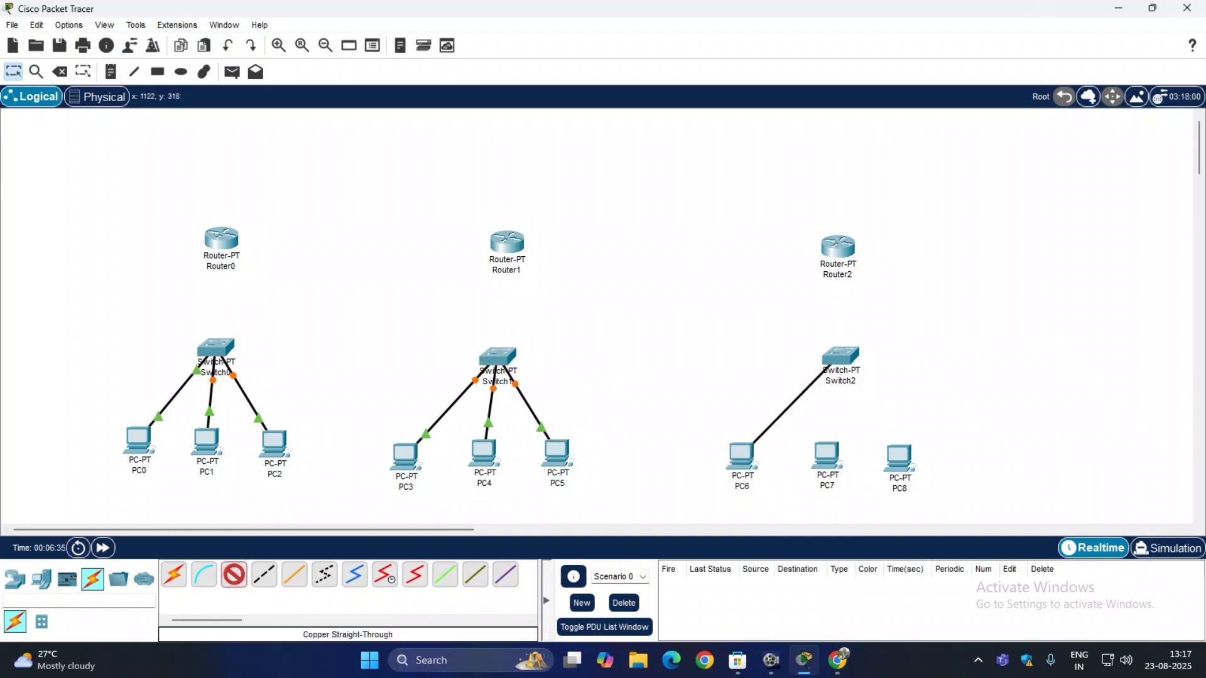
left_click(835, 359)
left_click(873, 382)
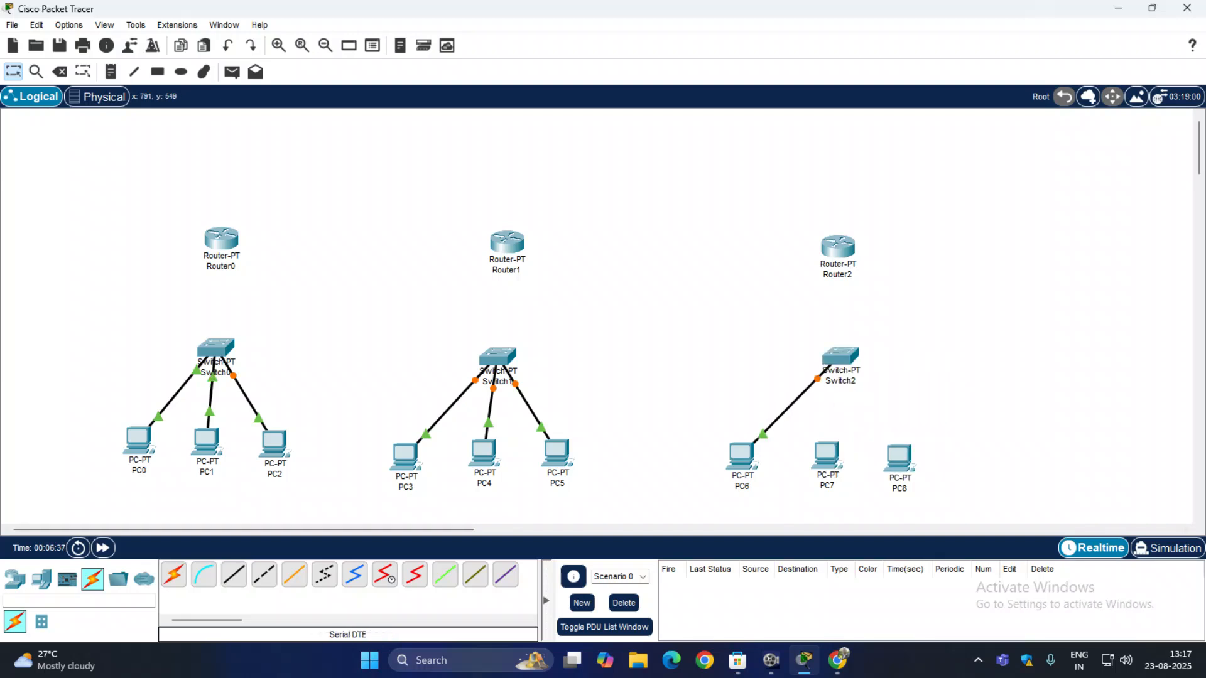
Step: Connect PC7's FastEthernet0 port to a free FastEthernet port on Switch2 with a copper straight-through cable
left_click(234, 574)
left_click(826, 455)
left_click(883, 512)
left_click(840, 357)
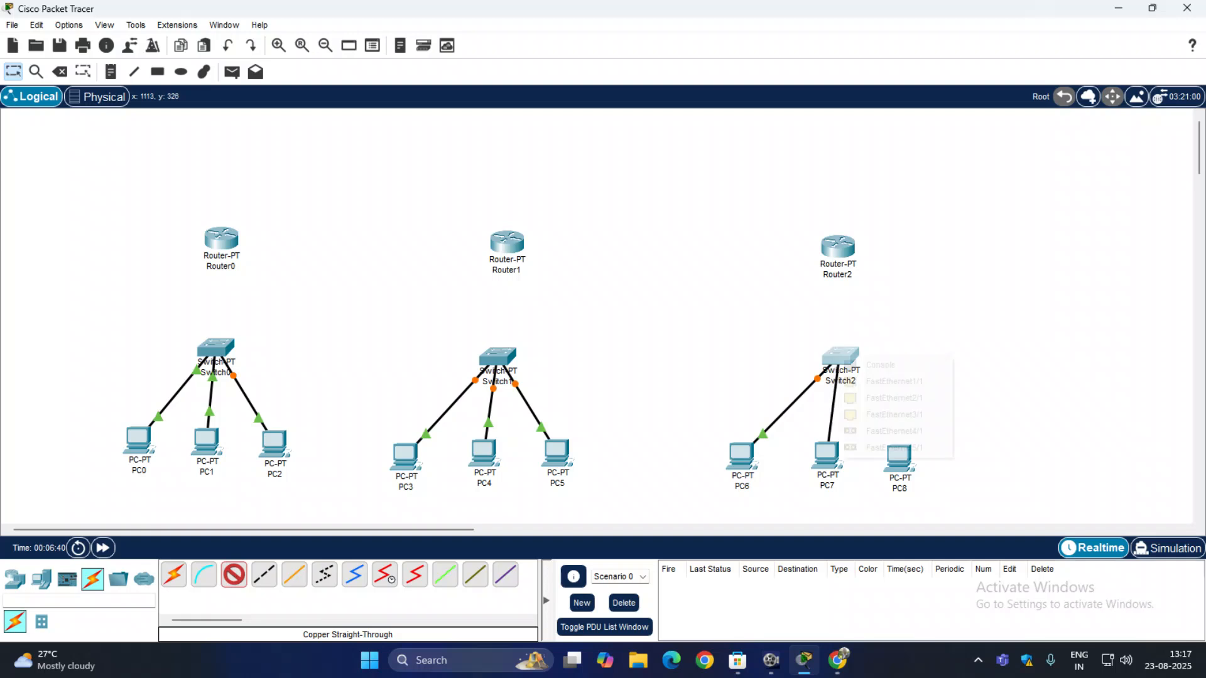
left_click(892, 398)
Step: Connect PC8's FastEthernet0 port to a free FastEthernet port on Switch2 with a copper straight-through cable
left_click(234, 574)
left_click(899, 459)
left_click(958, 516)
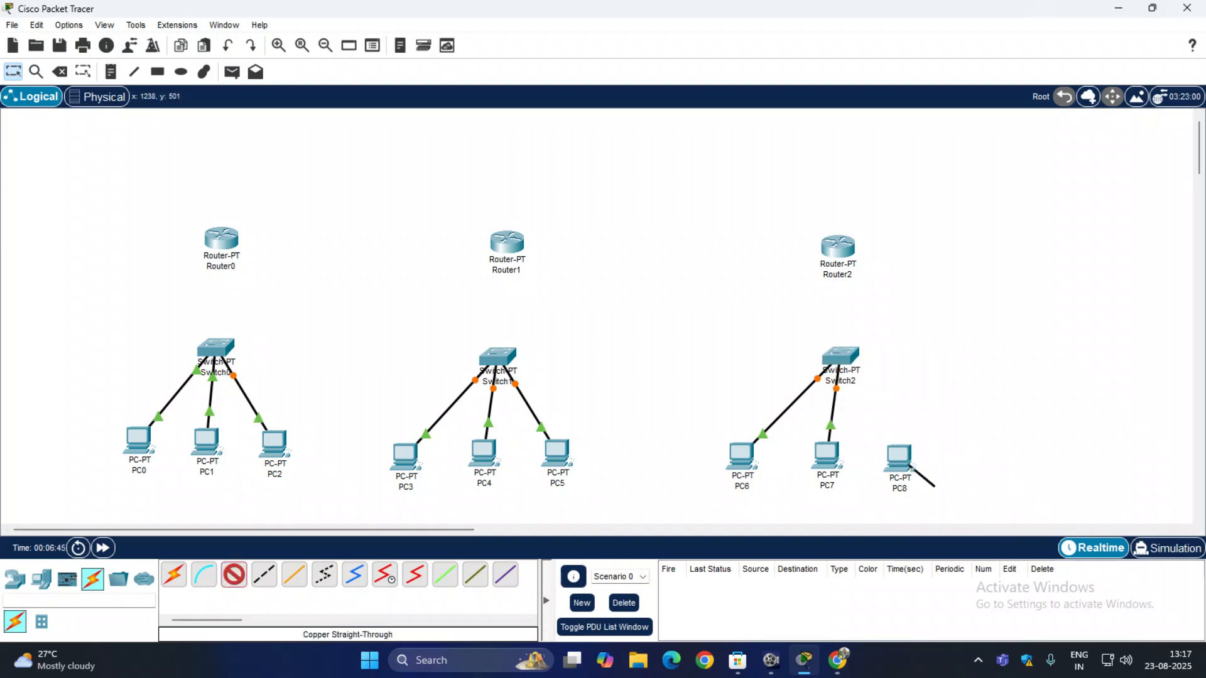
left_click(841, 357)
left_click(879, 382)
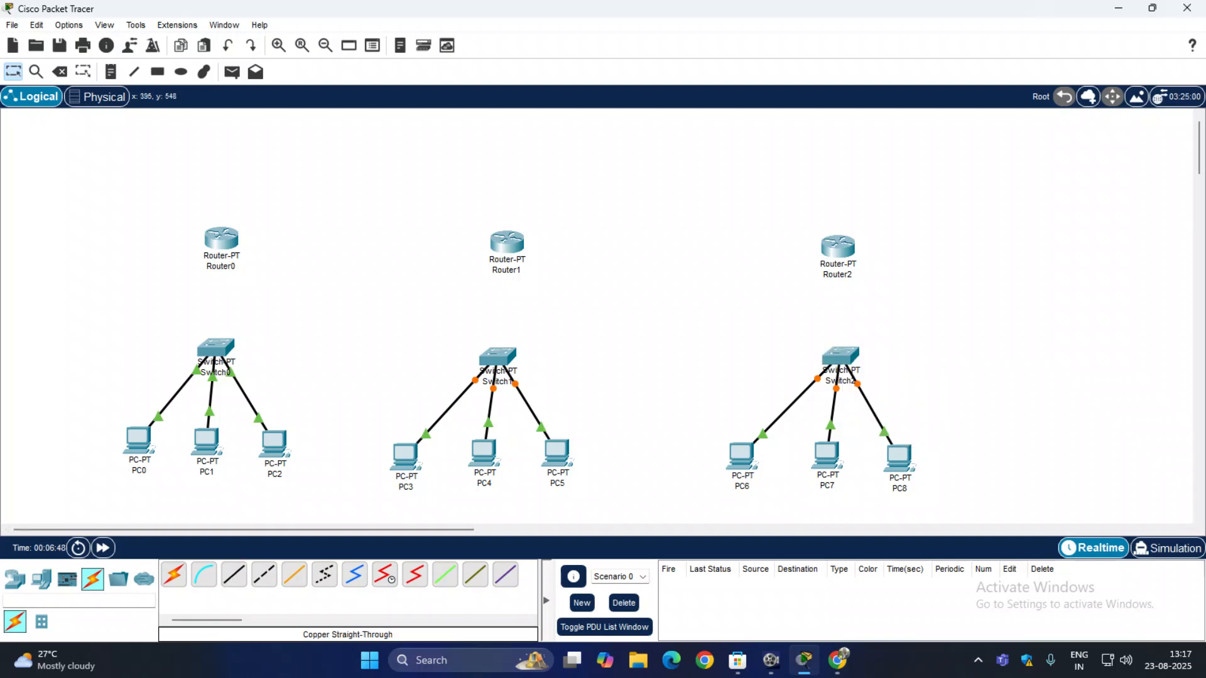
Step: Connect a free FastEthernet port on Switch0 to a FastEthernet port on Router0 with a copper straight-through cable
left_click(234, 575)
left_click(217, 350)
left_click(281, 384)
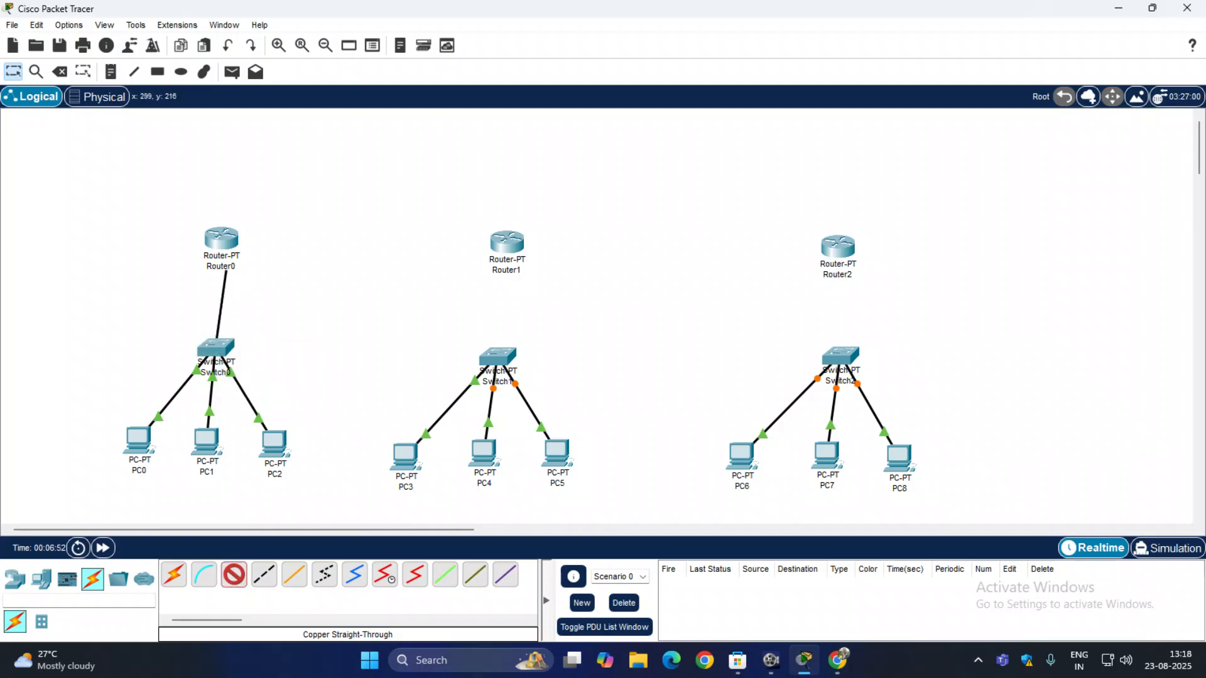
left_click(219, 250)
left_click(272, 280)
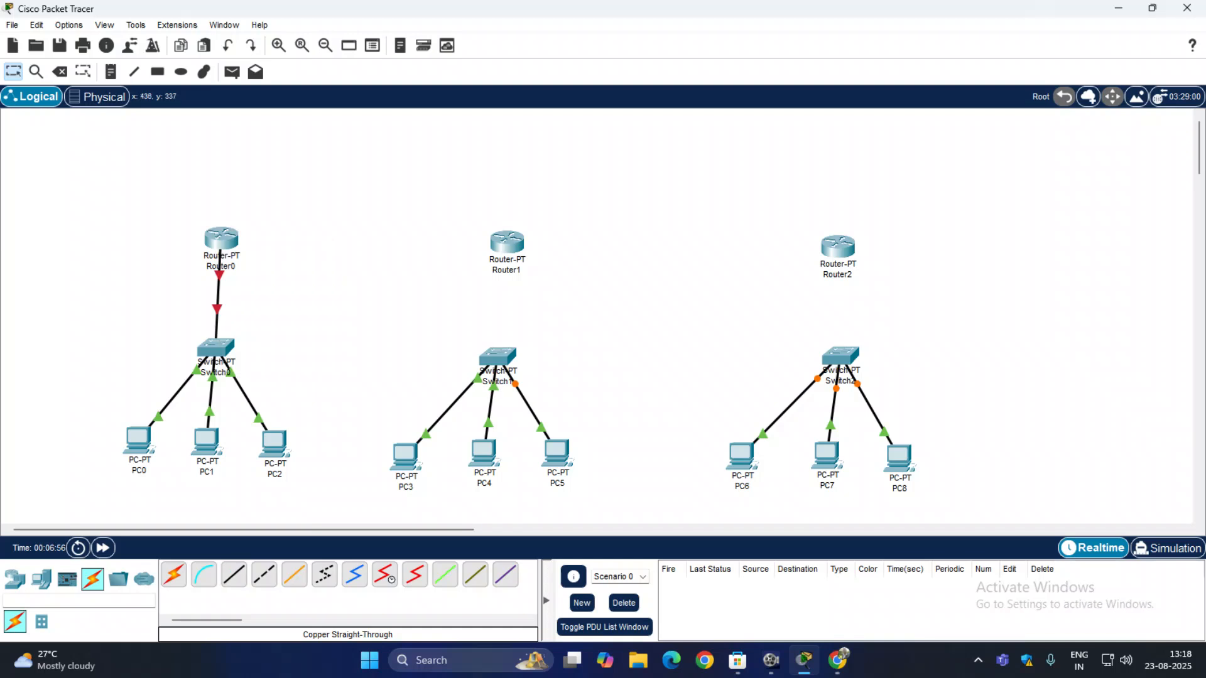
Step: Connect Switch1's FastEthernet3/1 port to Router1's FastEthernet0/0 port with a copper straight-through cable
left_click(234, 574)
left_click(498, 356)
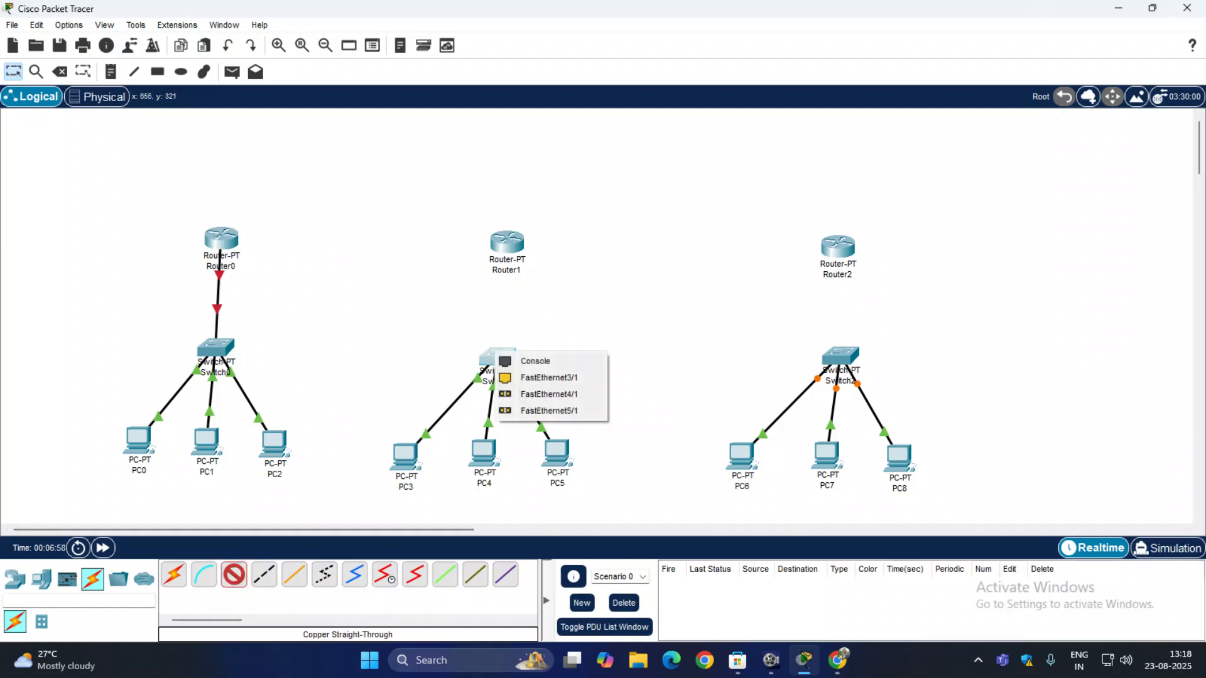
left_click(525, 377)
left_click(505, 248)
left_click(506, 248)
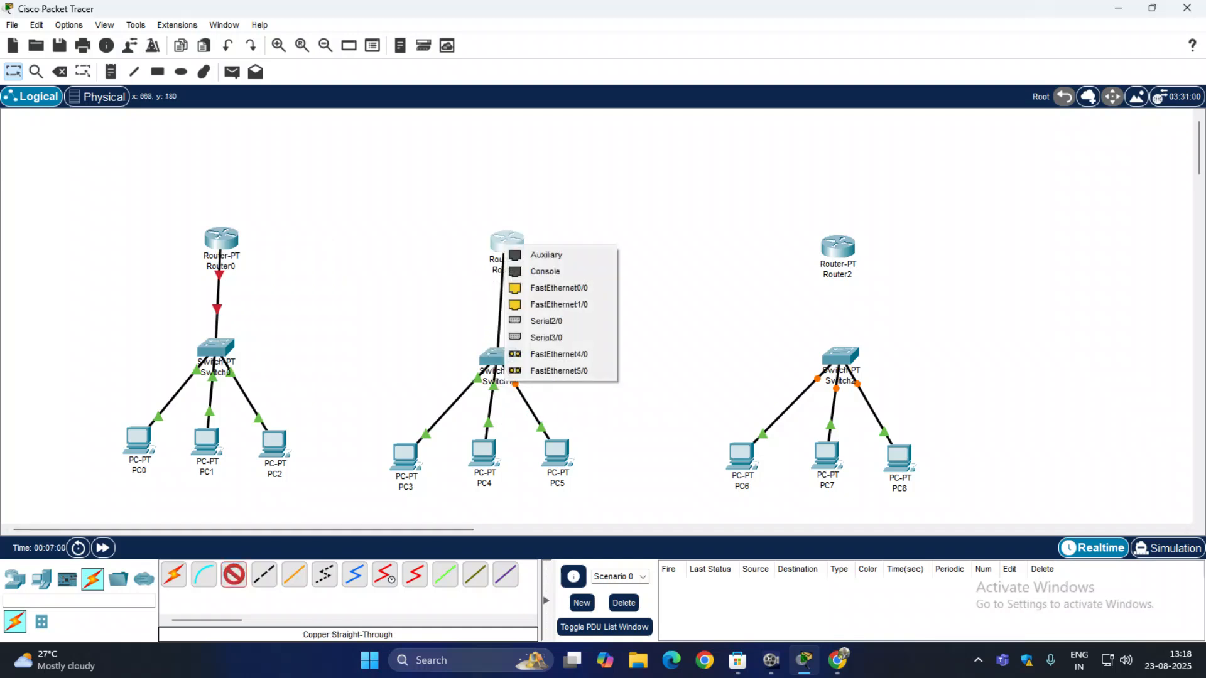
left_click(553, 288)
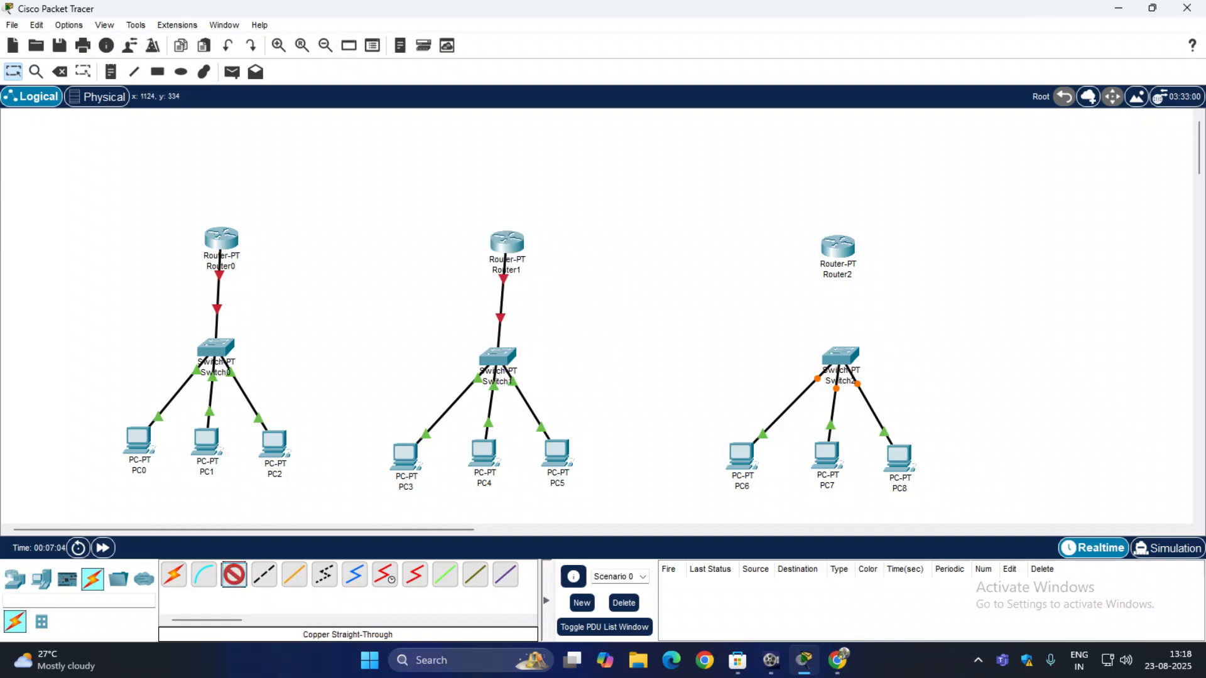
Step: Connect a free FastEthernet port on Switch2 to Router2's FastEthernet0/0 port with a copper straight-through cable
left_click(841, 355)
left_click(867, 382)
left_click(840, 247)
left_click(873, 290)
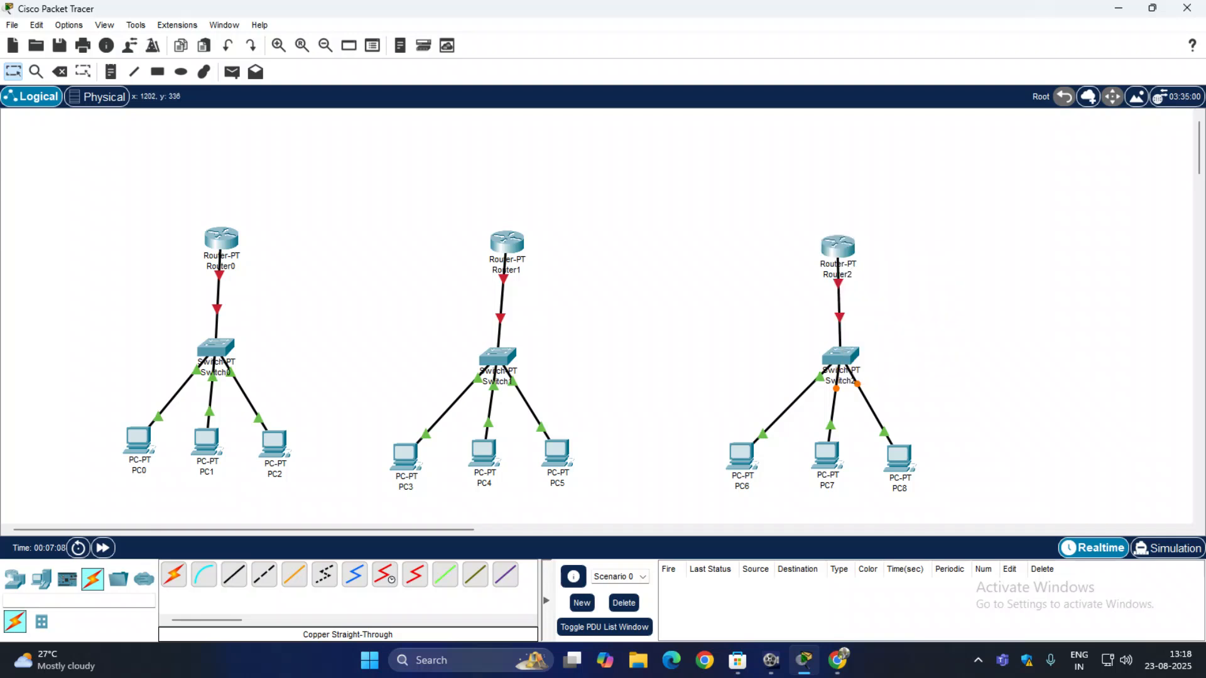
Step: Link Router0 to Router1 using the automatically chosen connection type
left_click(173, 574)
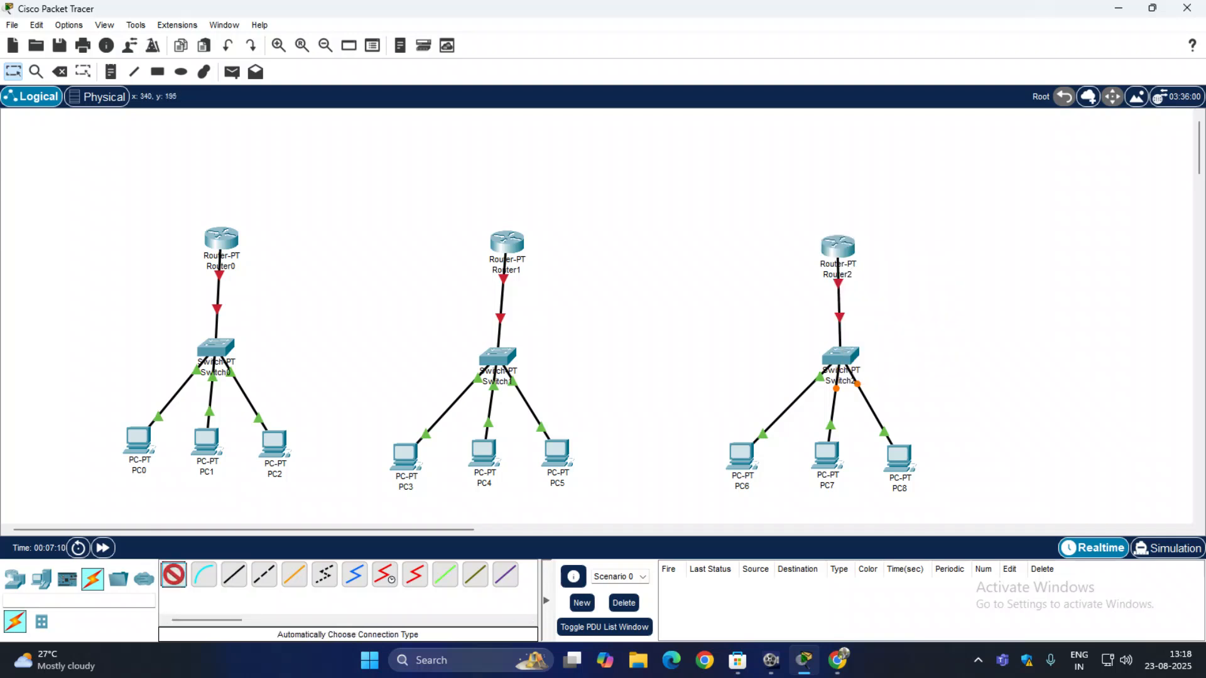
left_click(221, 238)
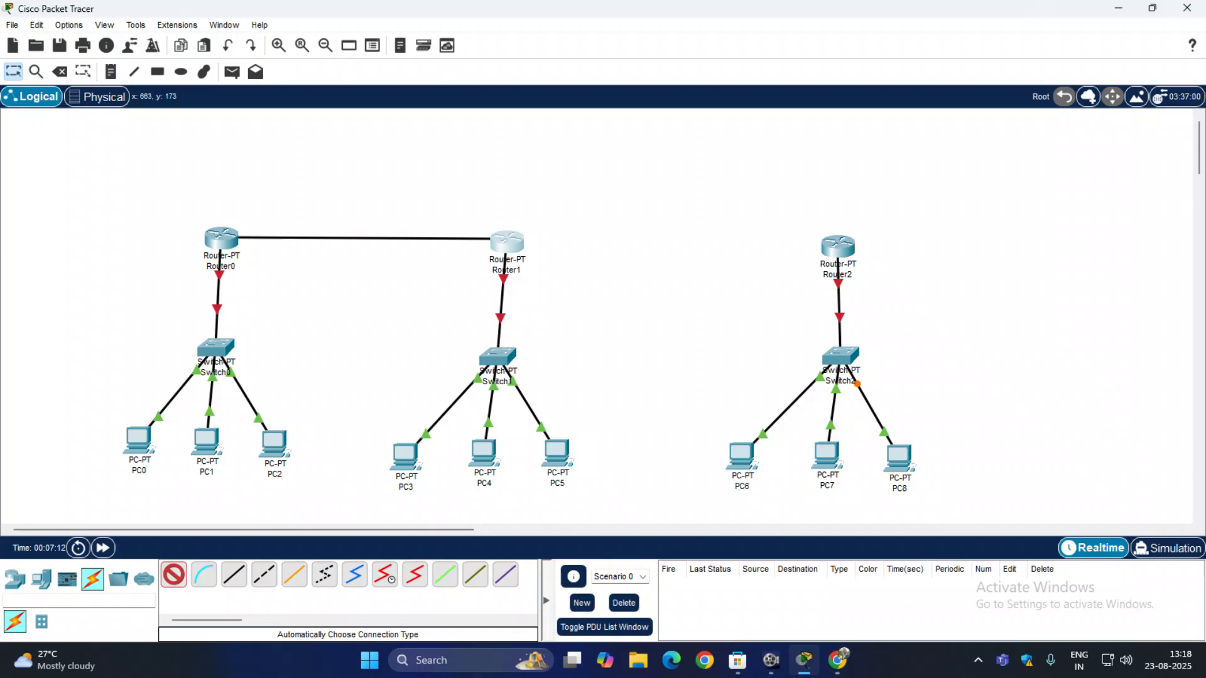
left_click(491, 238)
left_click(233, 574)
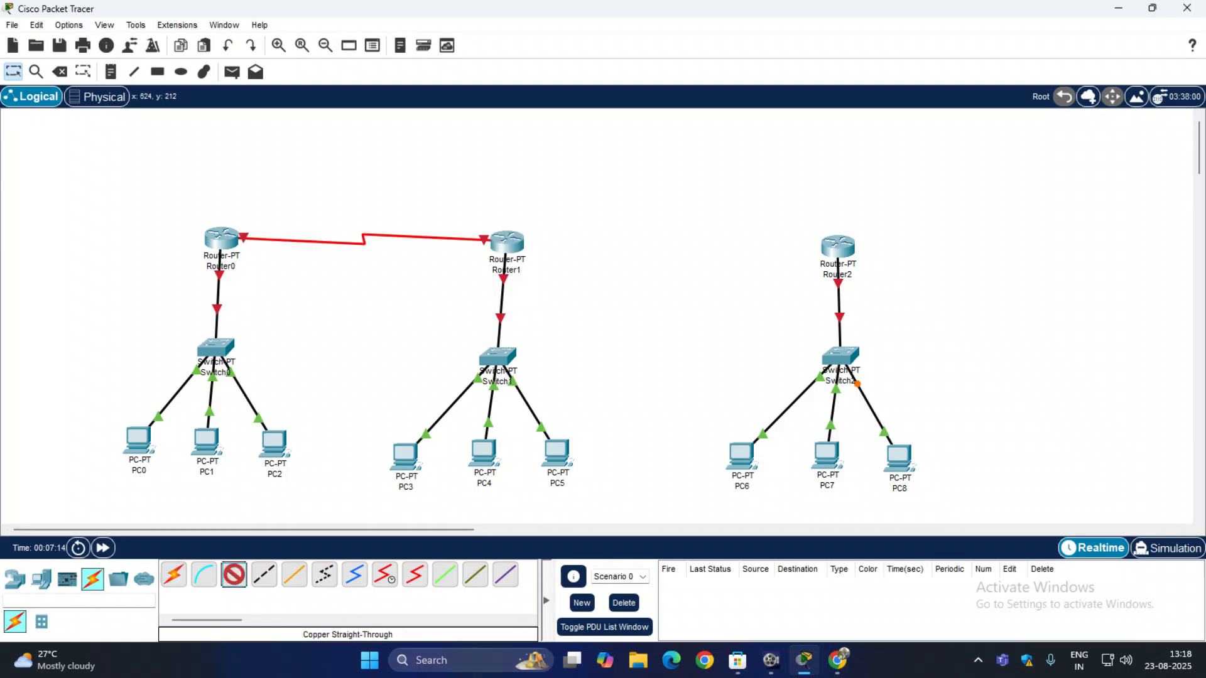
left_click(516, 240)
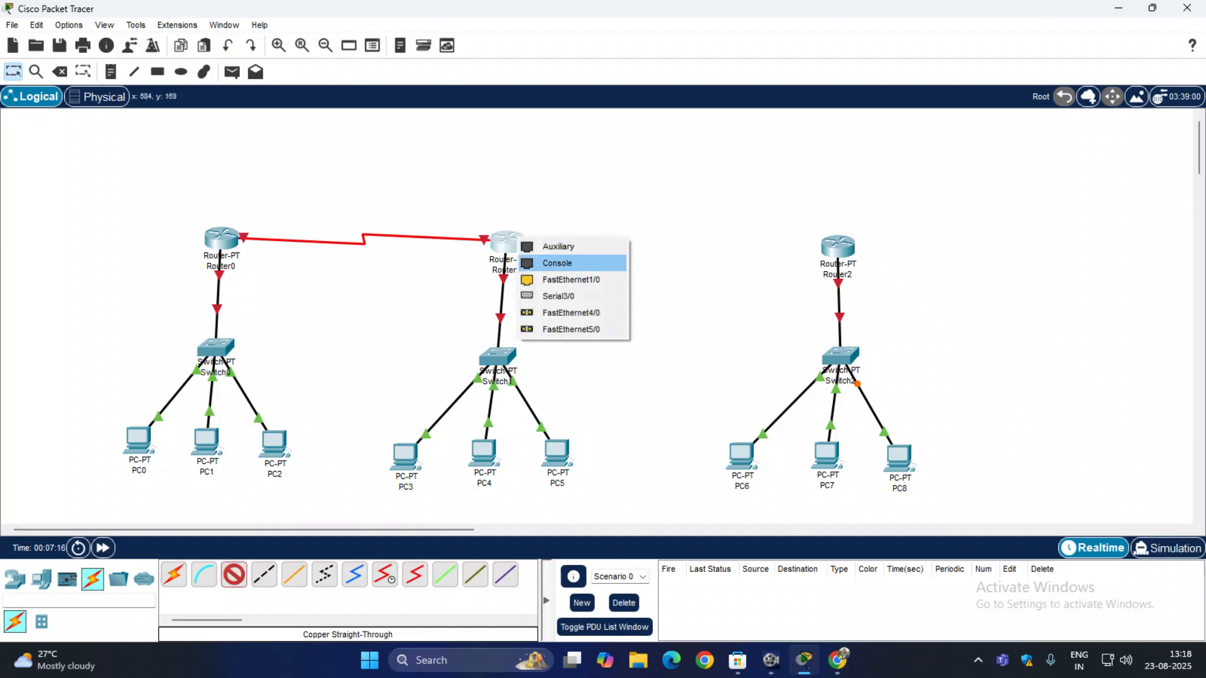
left_click(446, 244)
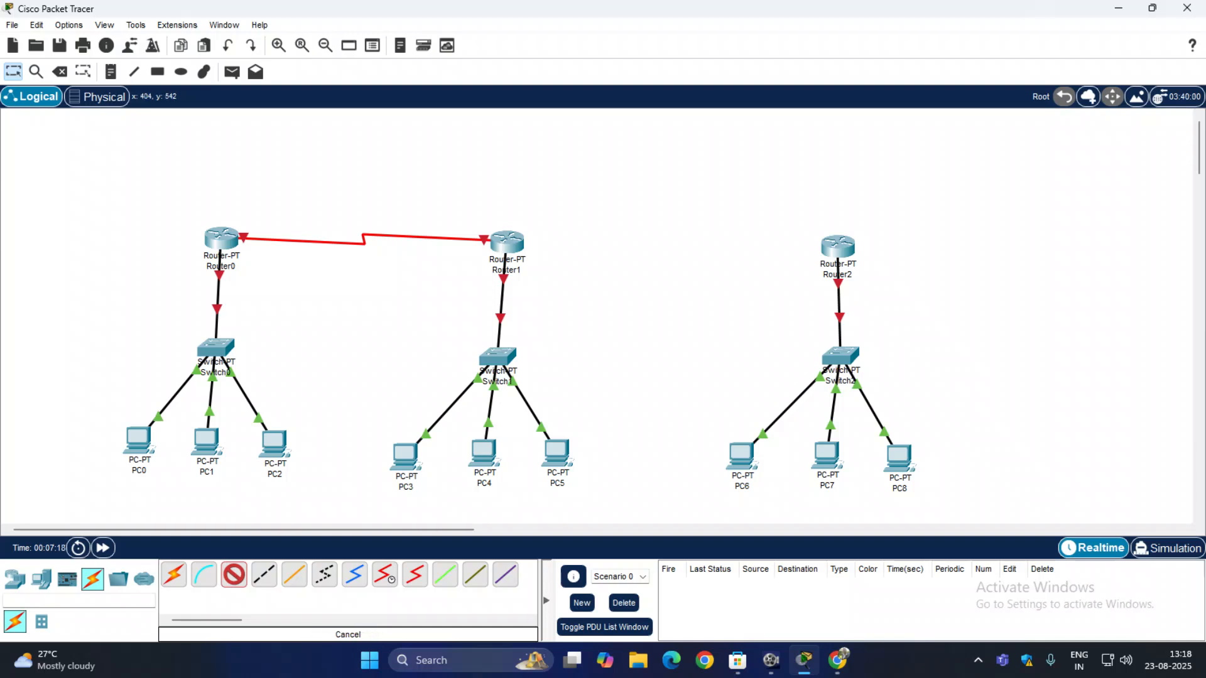
Step: Link Router1 to Router2 using the automatically chosen connection type
left_click(173, 574)
left_click(508, 242)
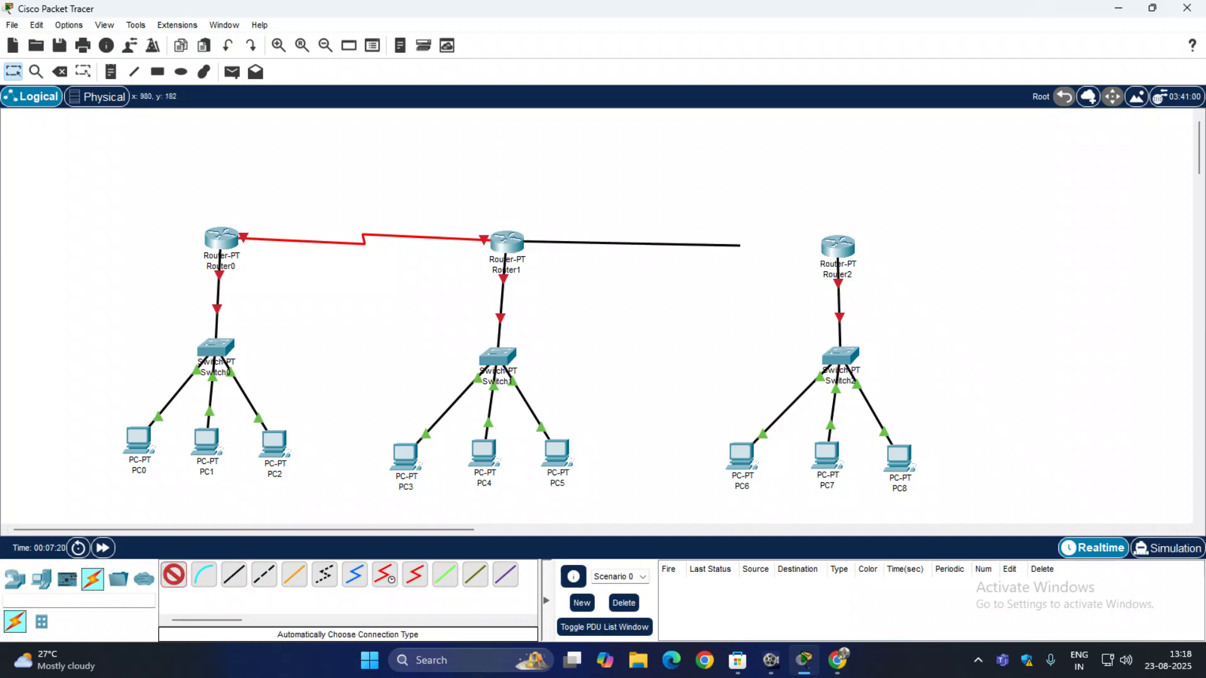
left_click(838, 245)
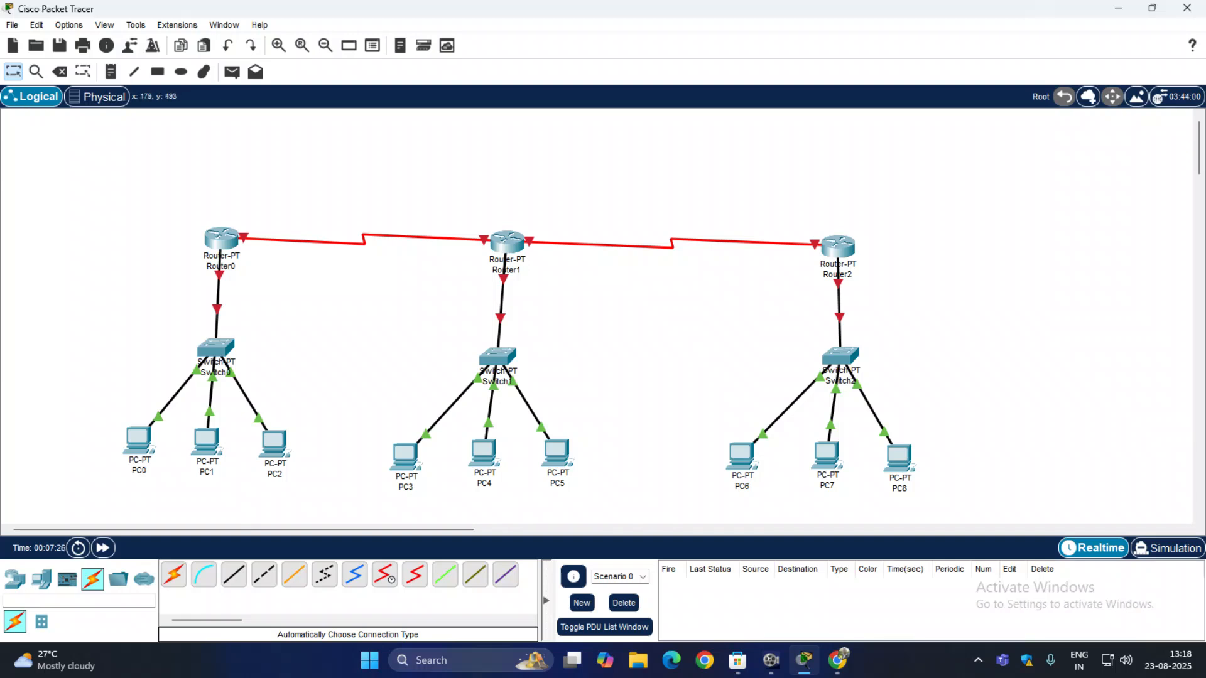
Step: Give PC0 the static IPv4 address 192.168.10.1, subnet mask 255.255.255.0 and default gateway 192.168.10.4
left_click(138, 440)
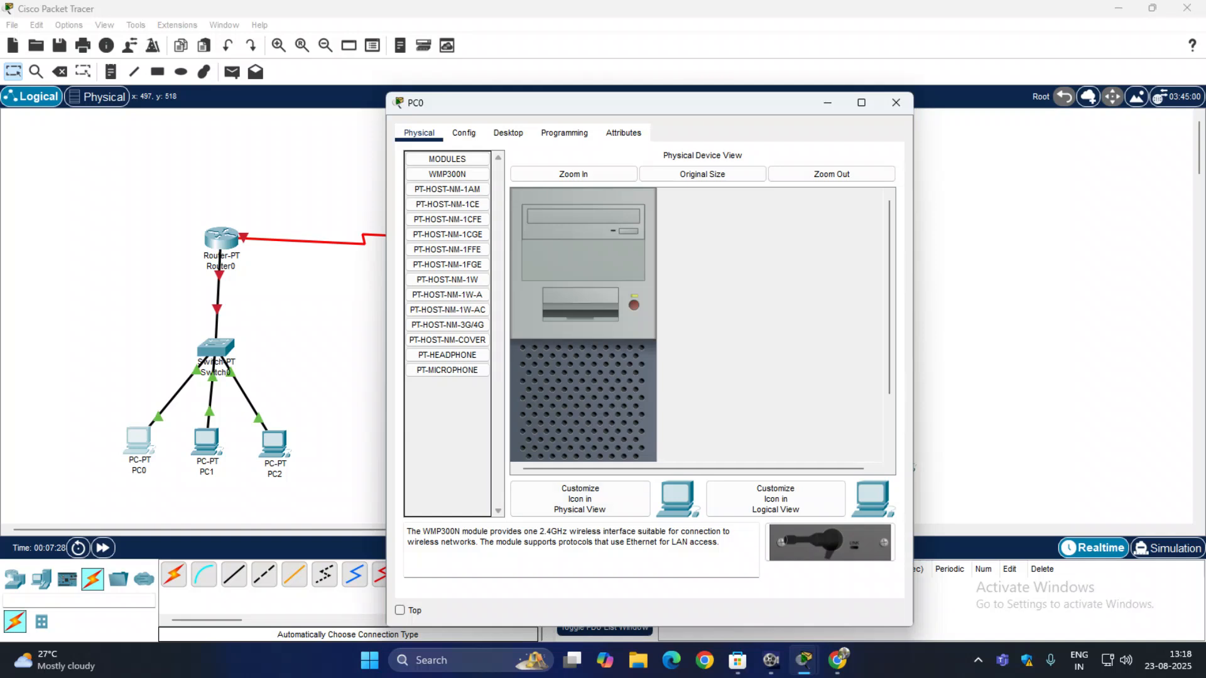
left_click(508, 133)
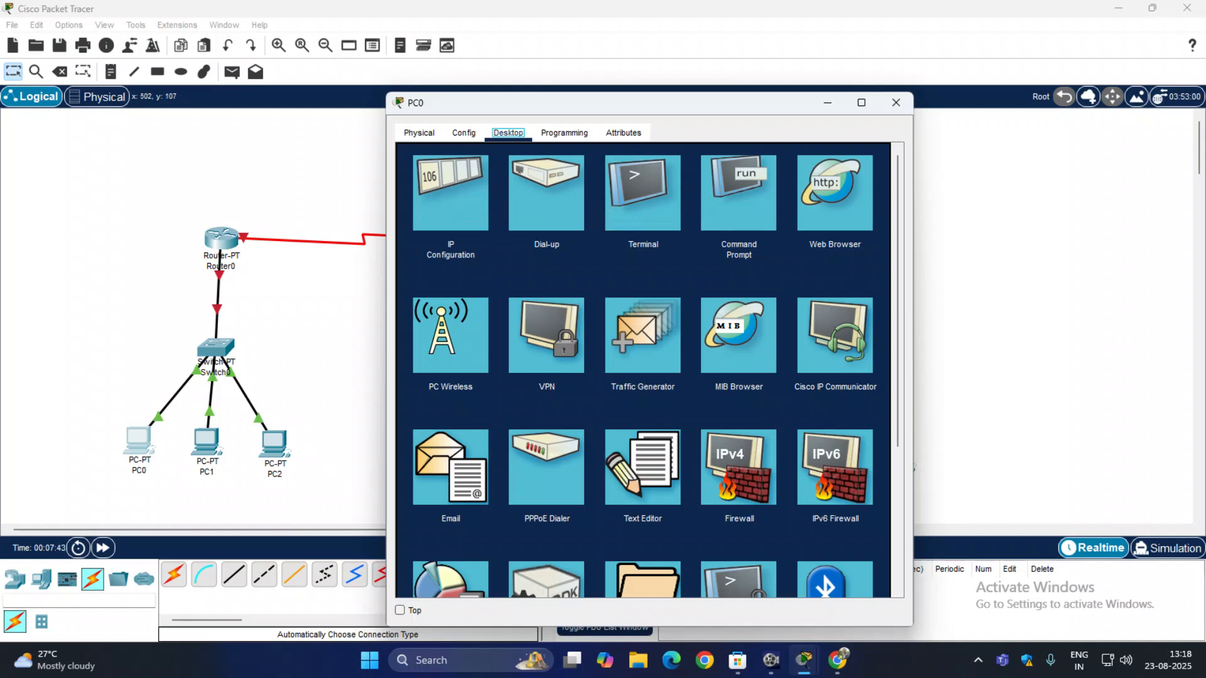
left_click(450, 193)
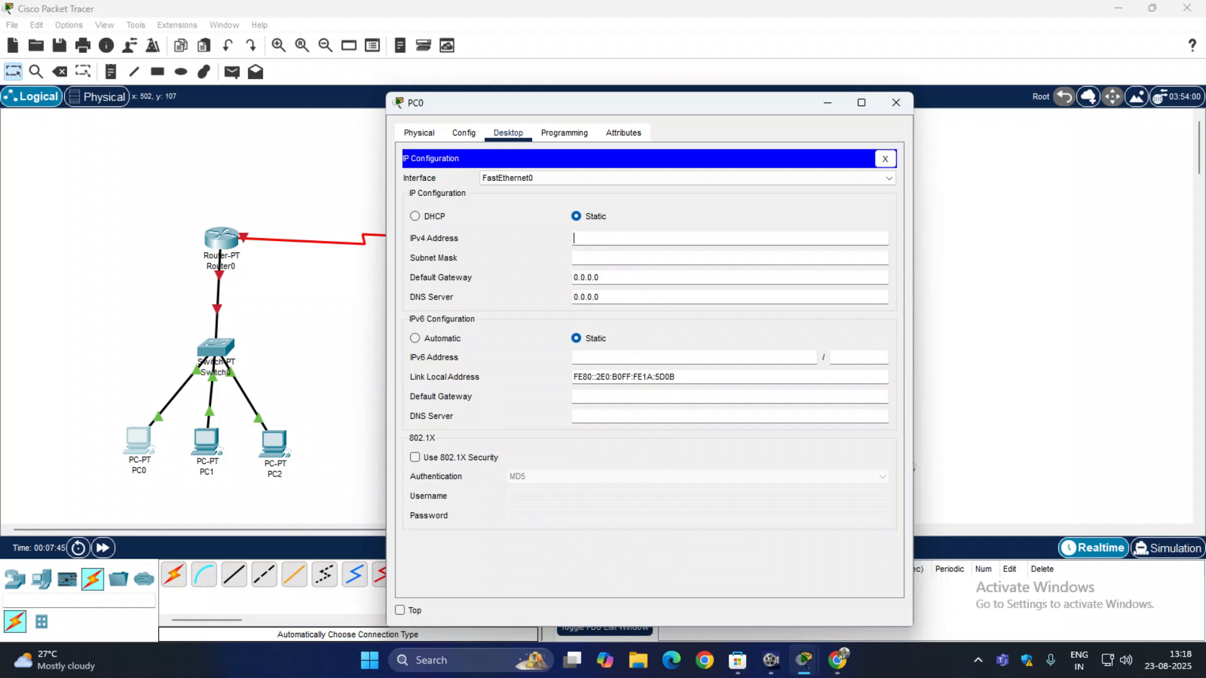
type("192.168.10.1")
key("Tab")
key("Tab")
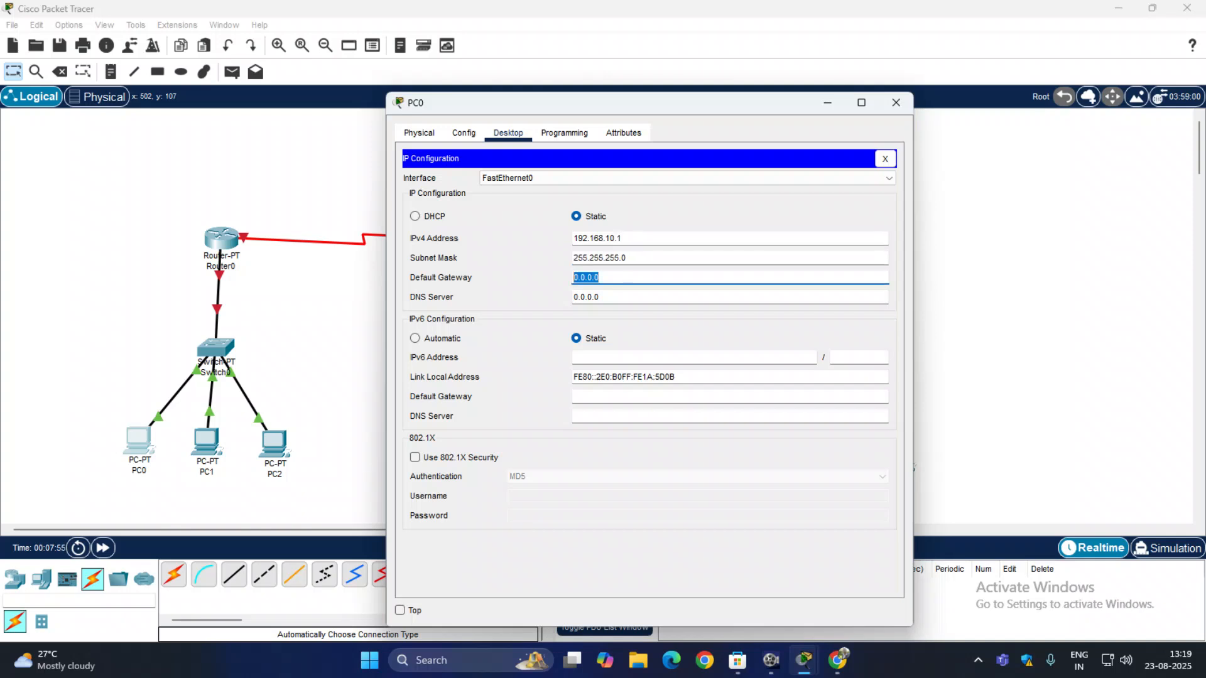
type("192.168.1")
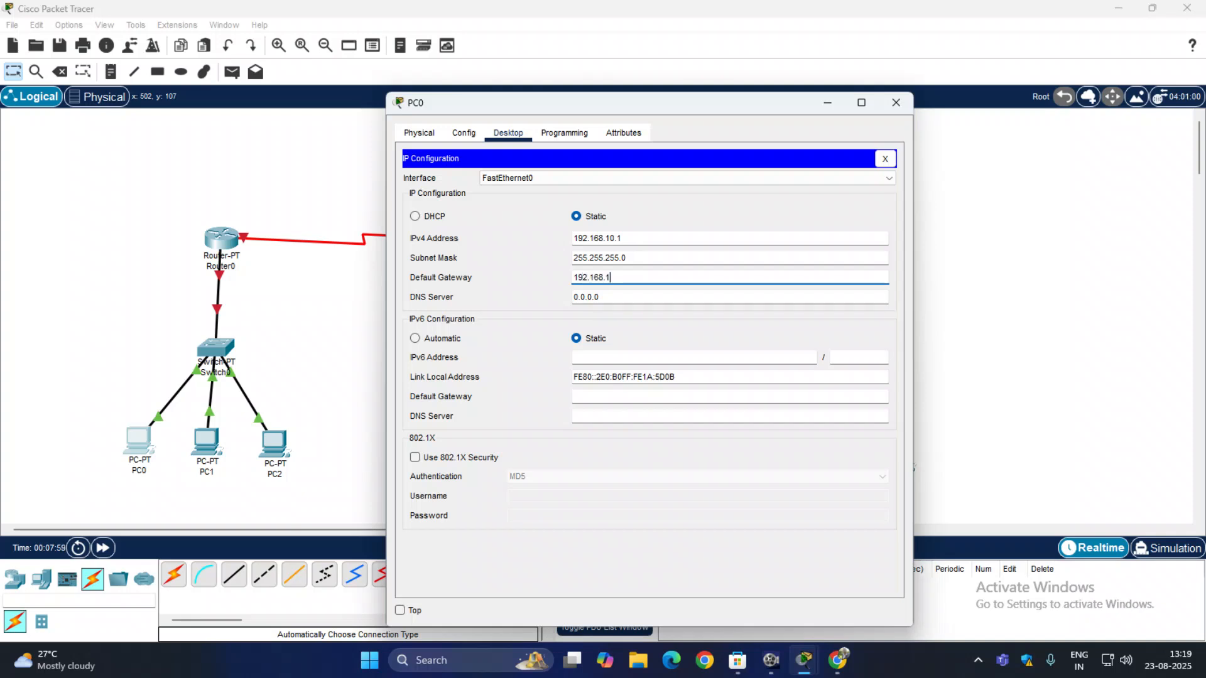
type("0.4")
left_click(896, 102)
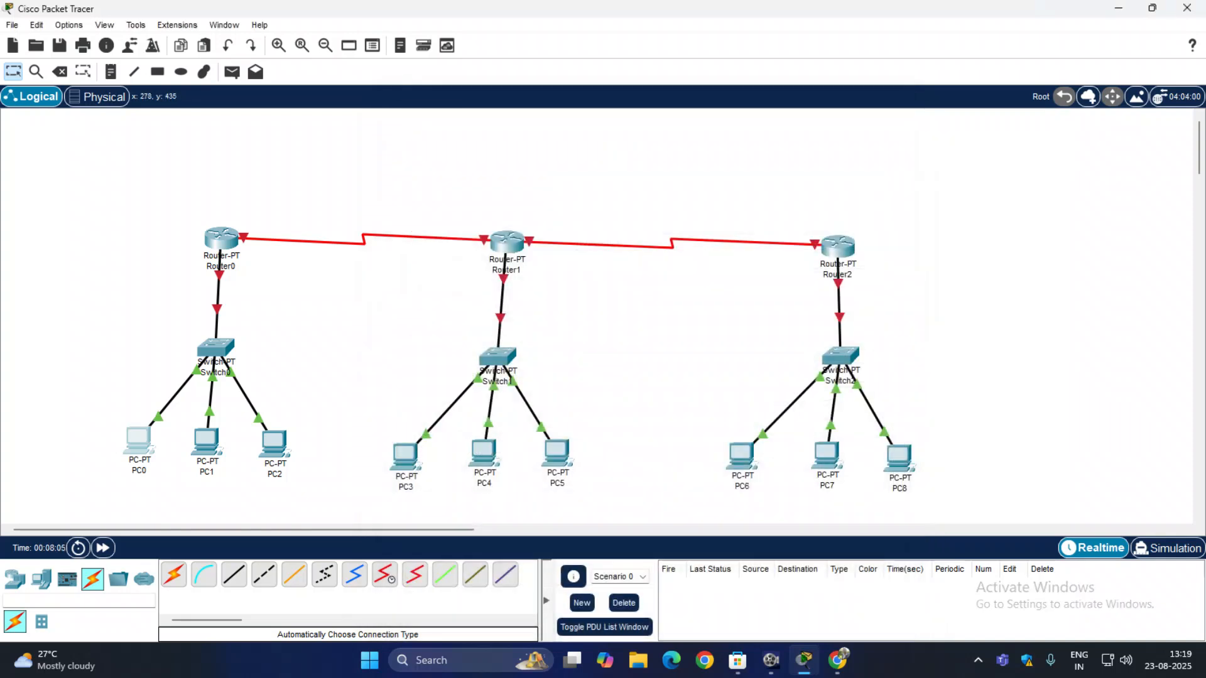
Step: Give PC1 the static IPv4 address 192.168.10.2, subnet mask 255.255.255.0 and default gateway 192.168.10.4
left_click(206, 441)
left_click(508, 132)
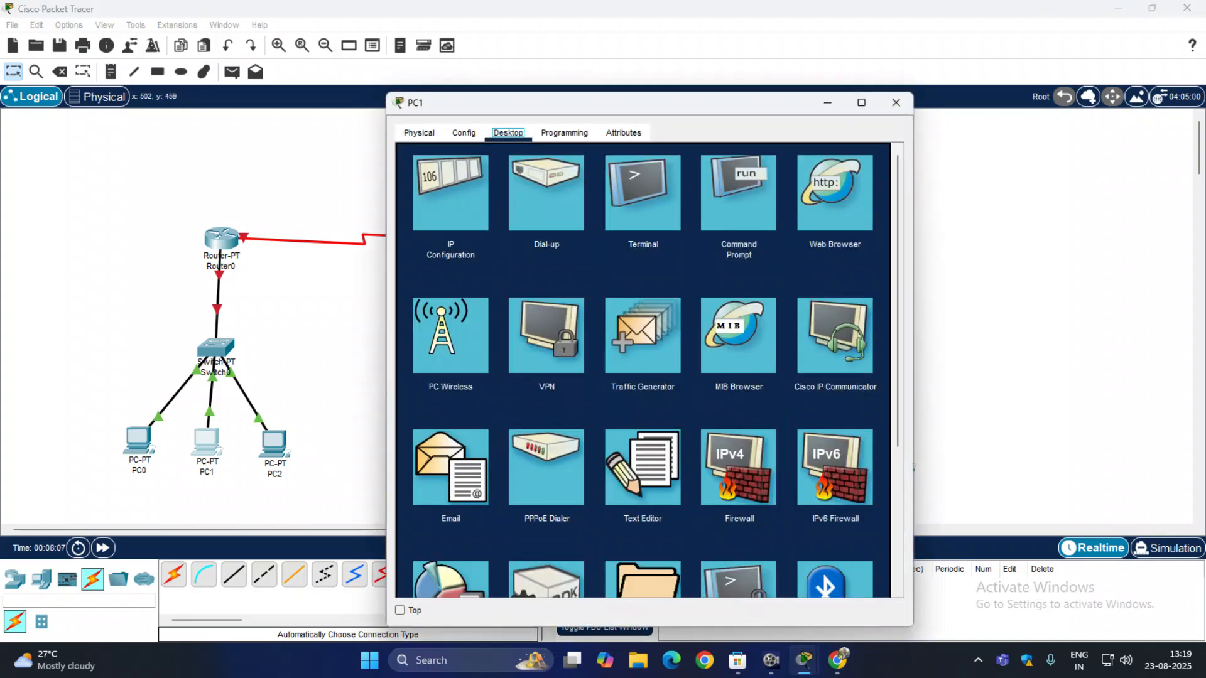
left_click(450, 188)
type("192.168.10.2")
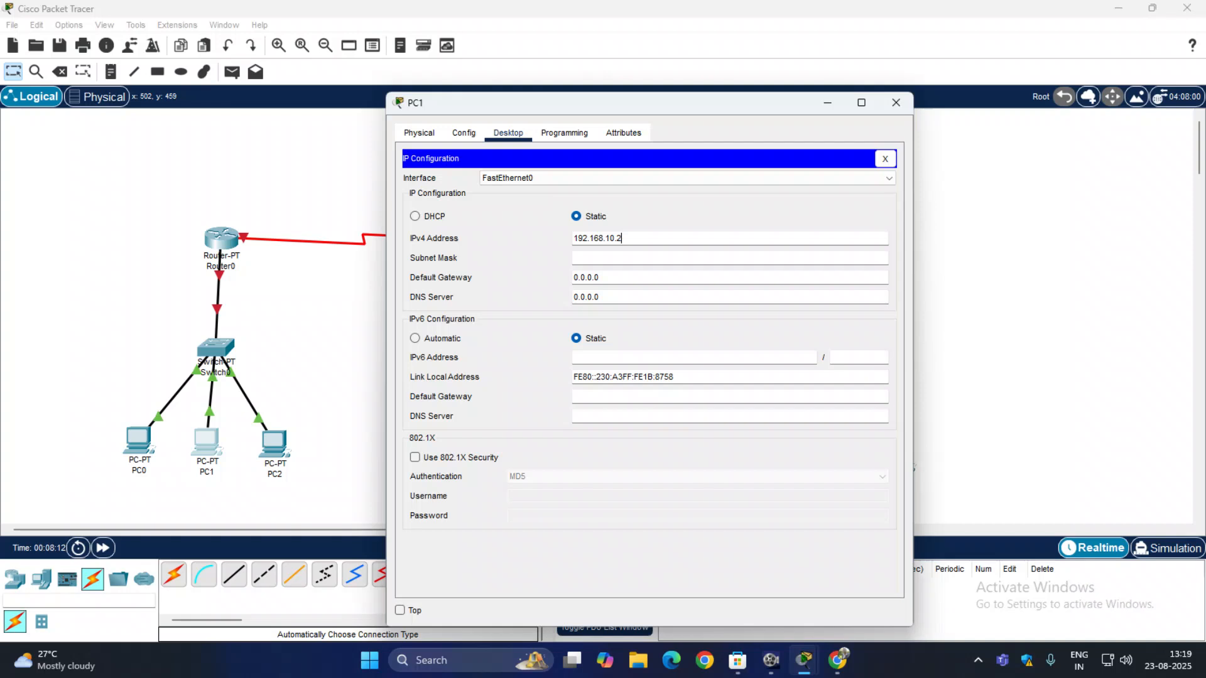
key("Tab")
key("Tab")
type("192.")
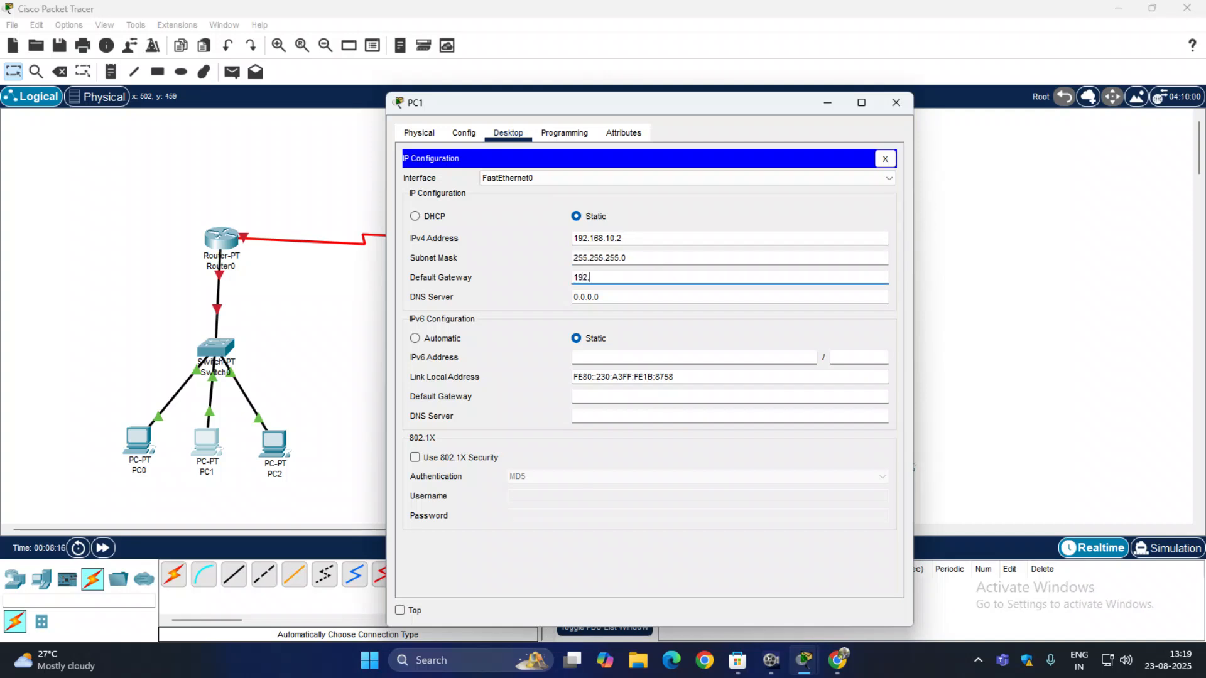
type("168.1")
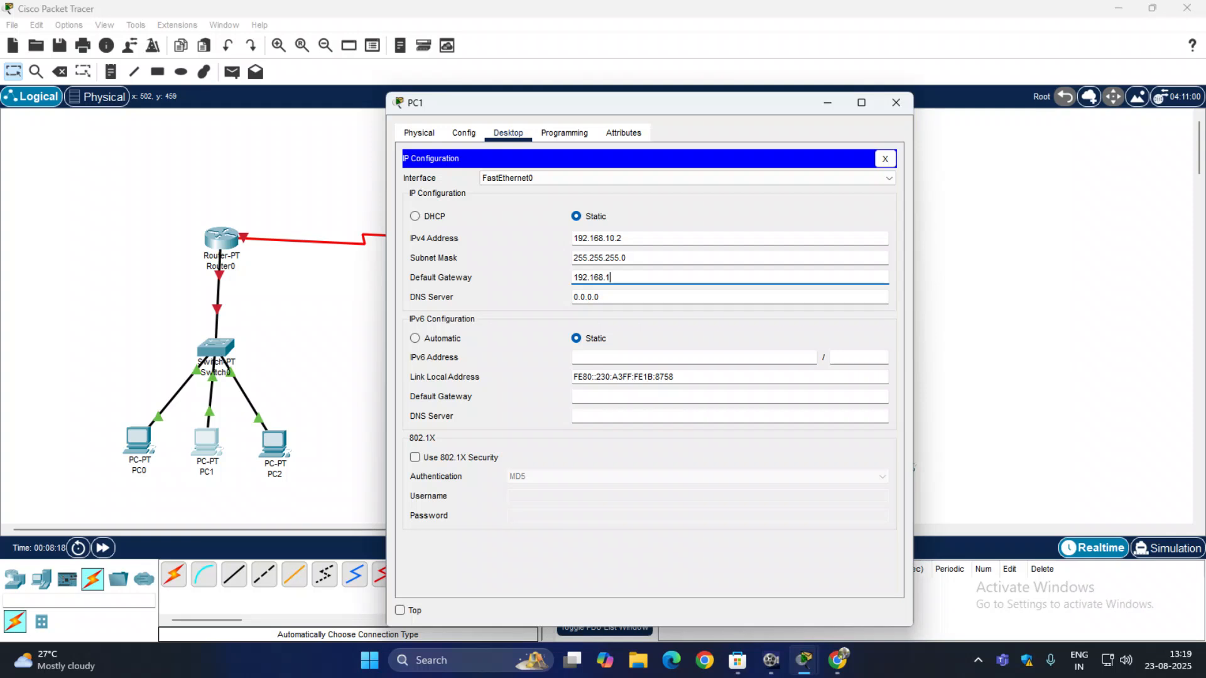
type("0.4")
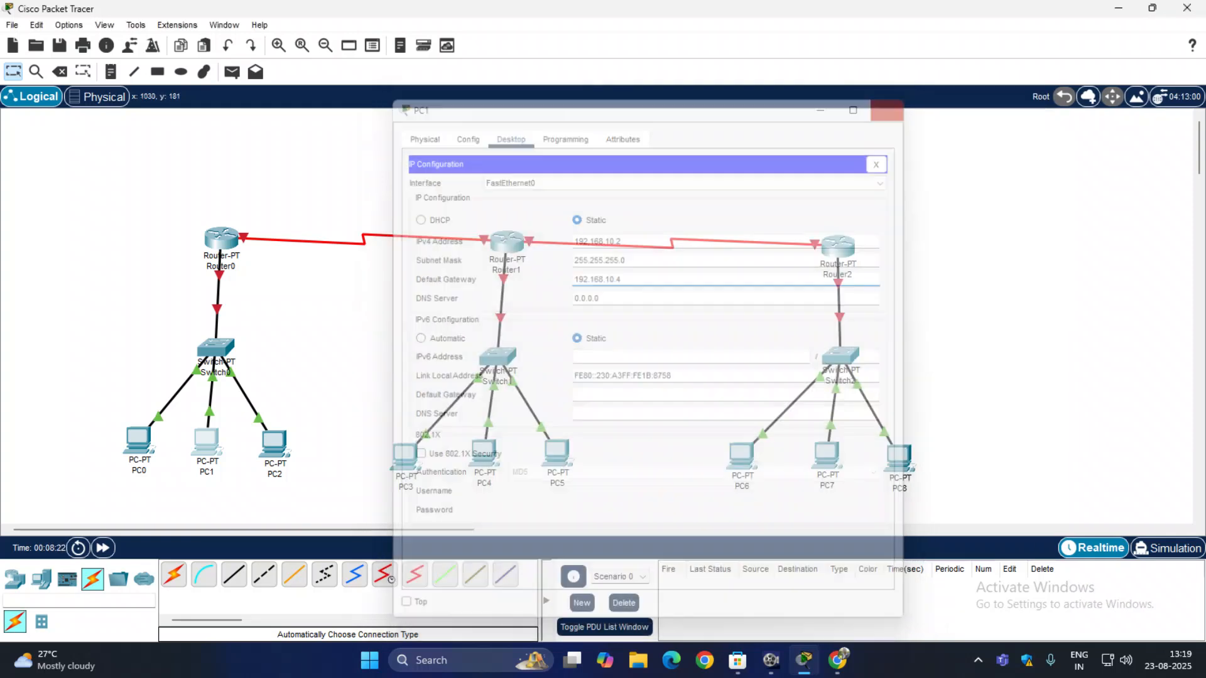
left_click(896, 103)
Step: Give PC2 the static IPv4 address 192.168.10.3, subnet mask 255.255.255.0 and default gateway 192.168.10.4
left_click(274, 444)
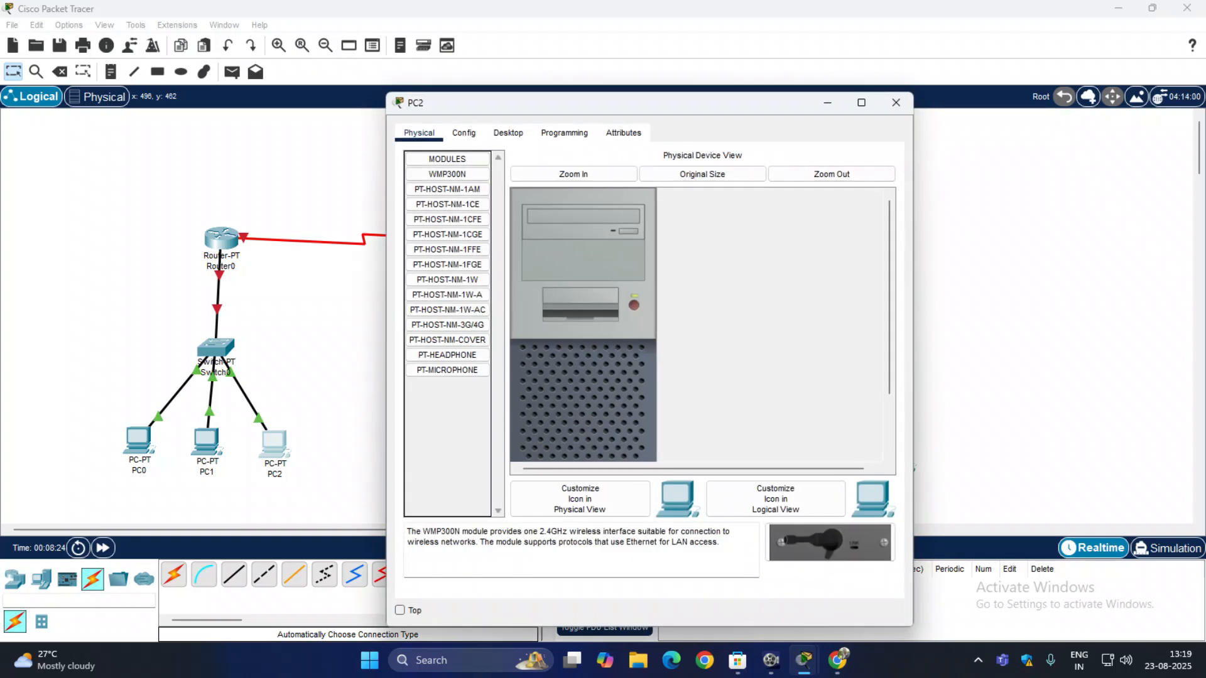
left_click(508, 133)
left_click(450, 192)
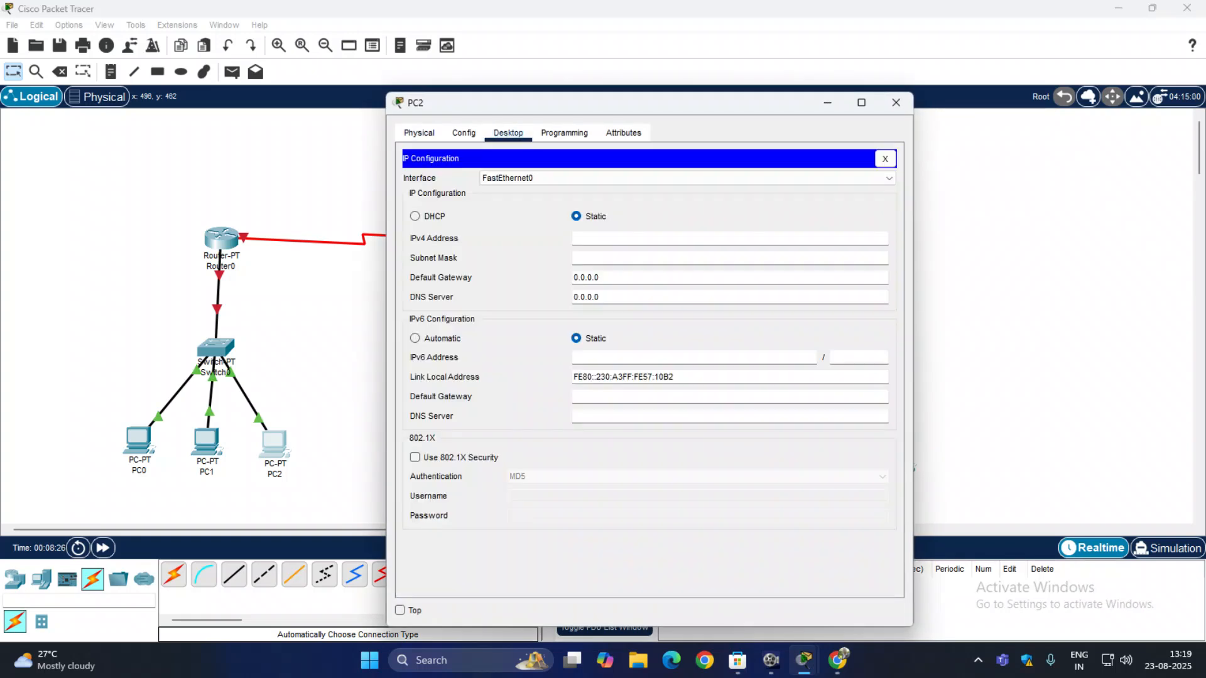
type("192.168.10.3")
key("Tab")
key("Tab")
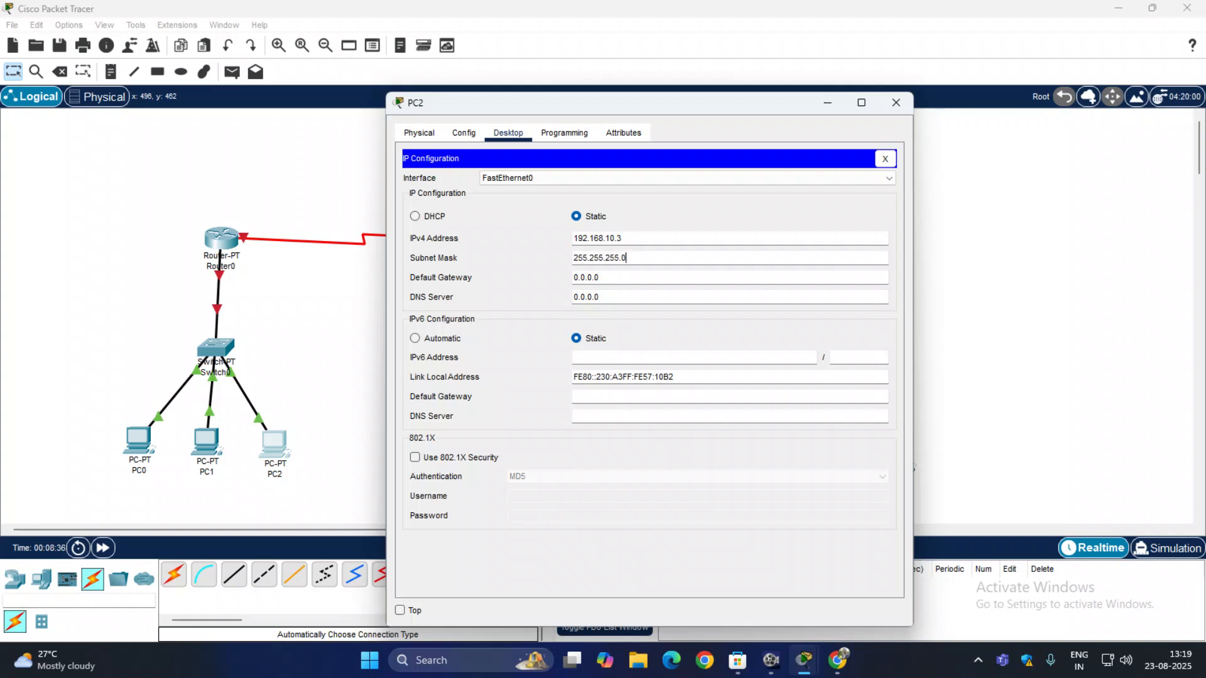
key("Tab")
type("19")
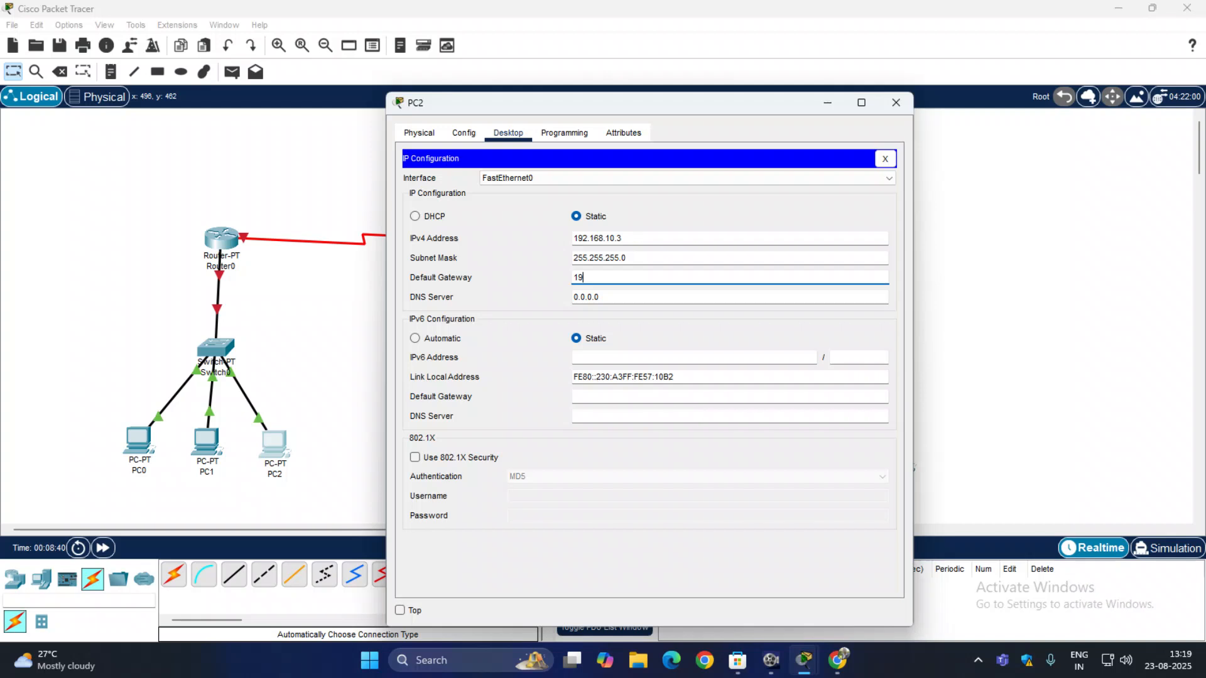
type("2.168.10.4")
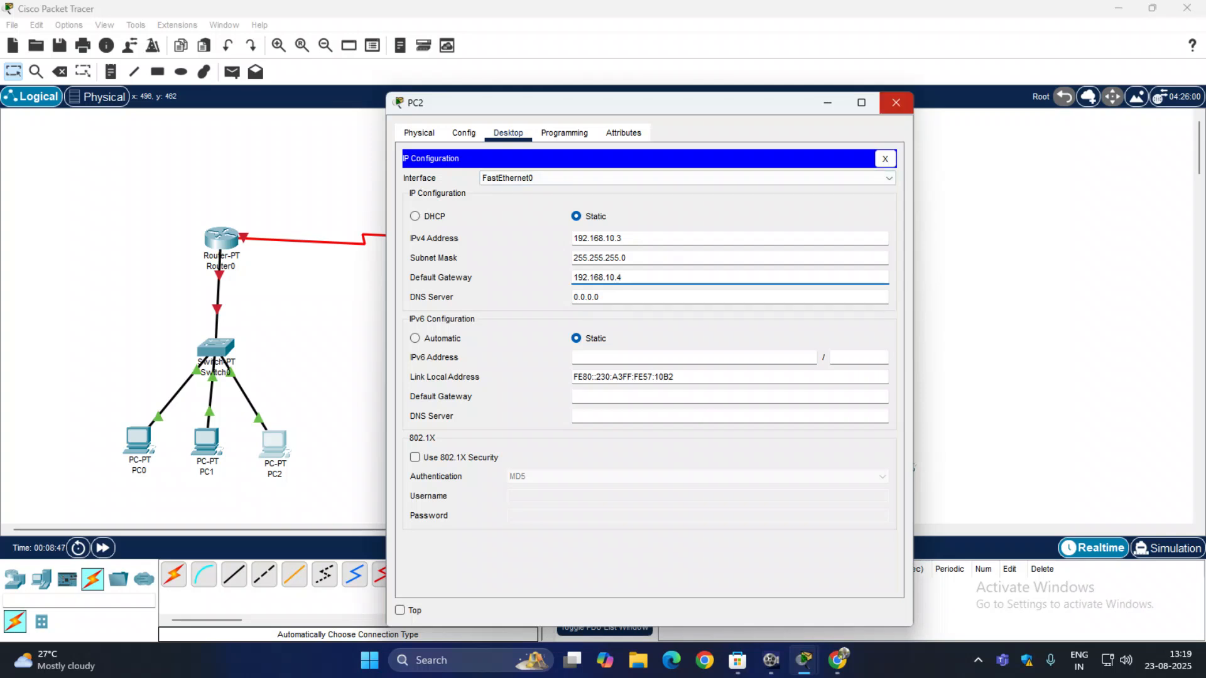
left_click(895, 102)
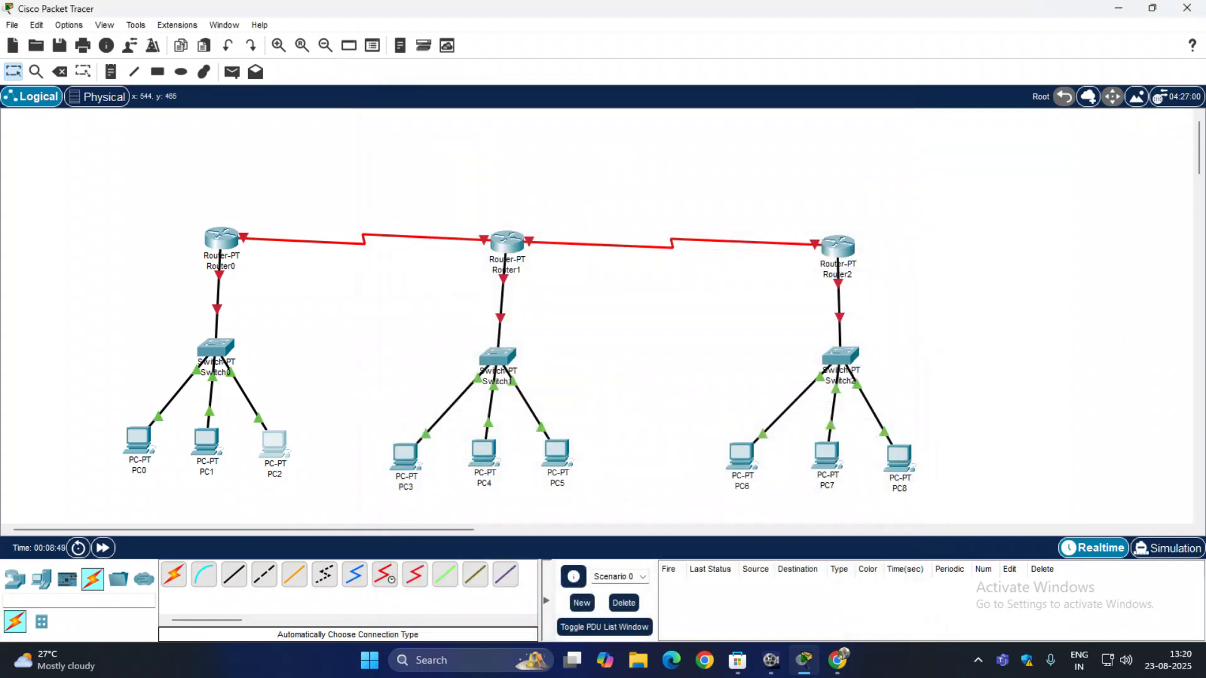
Step: Give PC3 the static IPv4 address 192.168.20.1, subnet mask 255.255.255.0 and default gateway 192.168.20.4
left_click(404, 454)
left_click(508, 132)
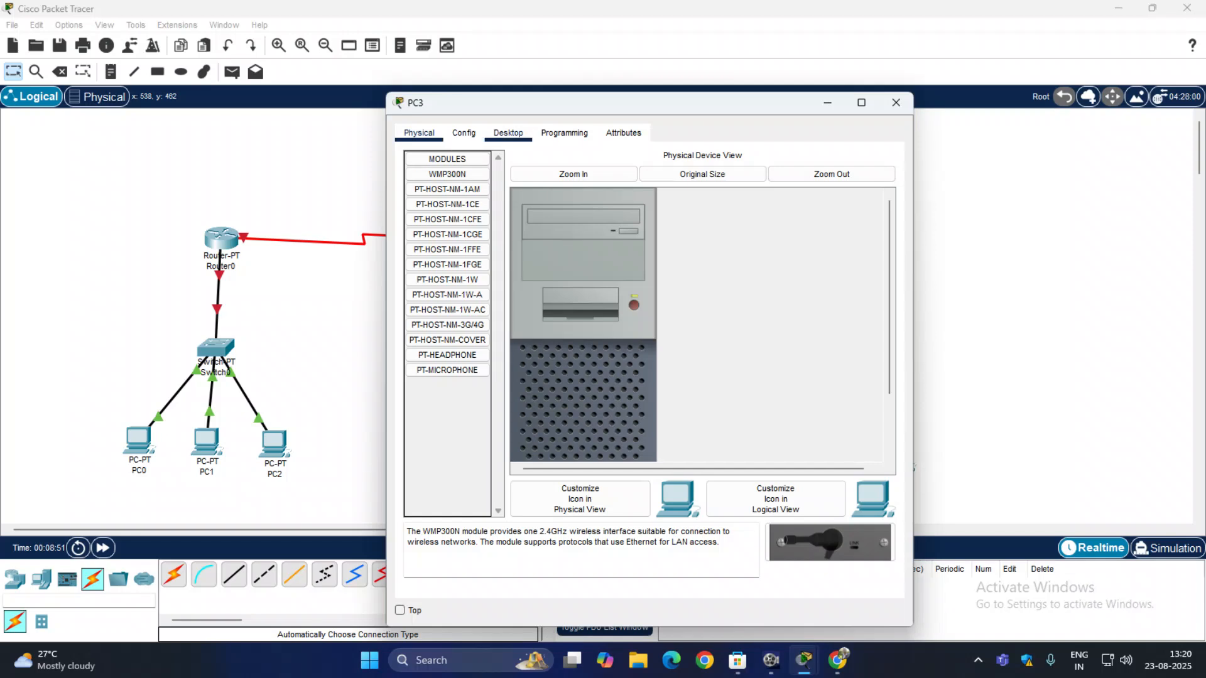
left_click(450, 193)
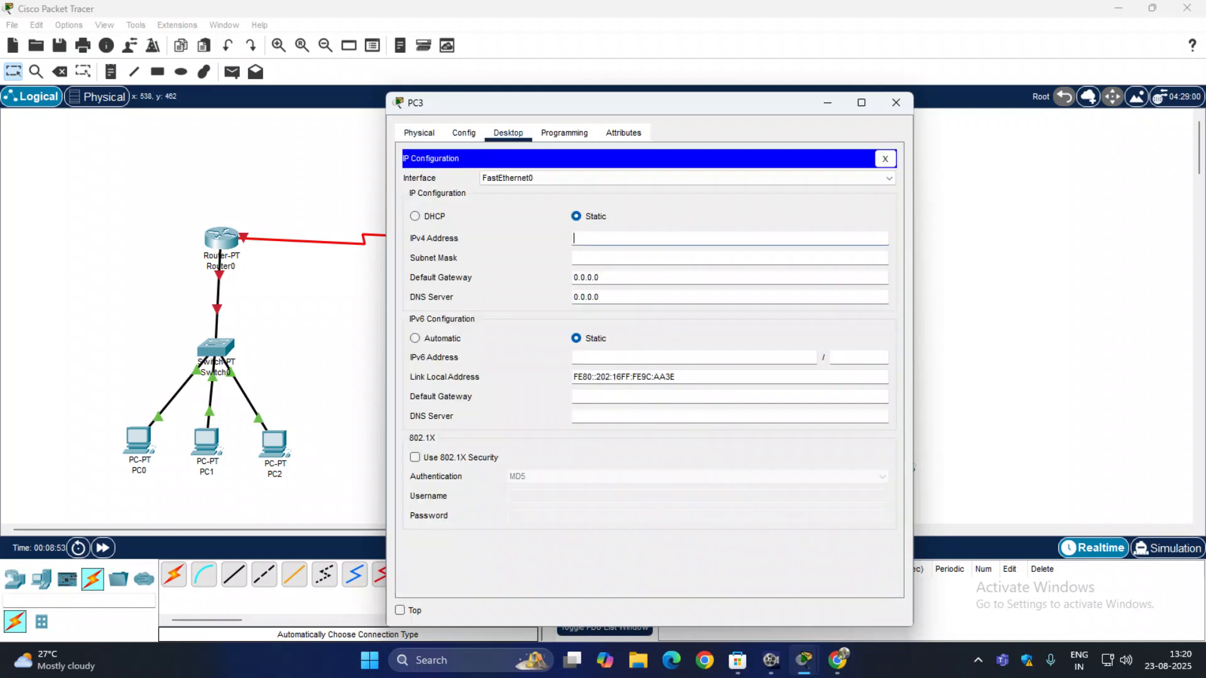
type("192")
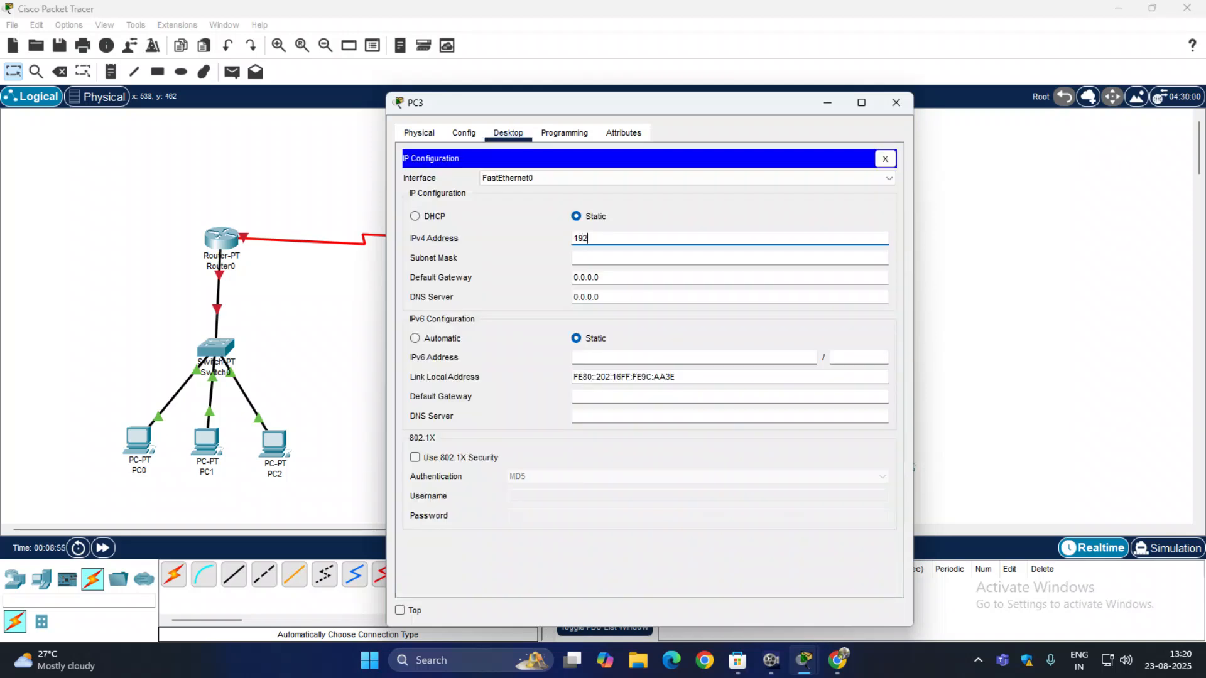
type(".168.20.1")
key("Tab")
key("ctrl+a")
type("192.16")
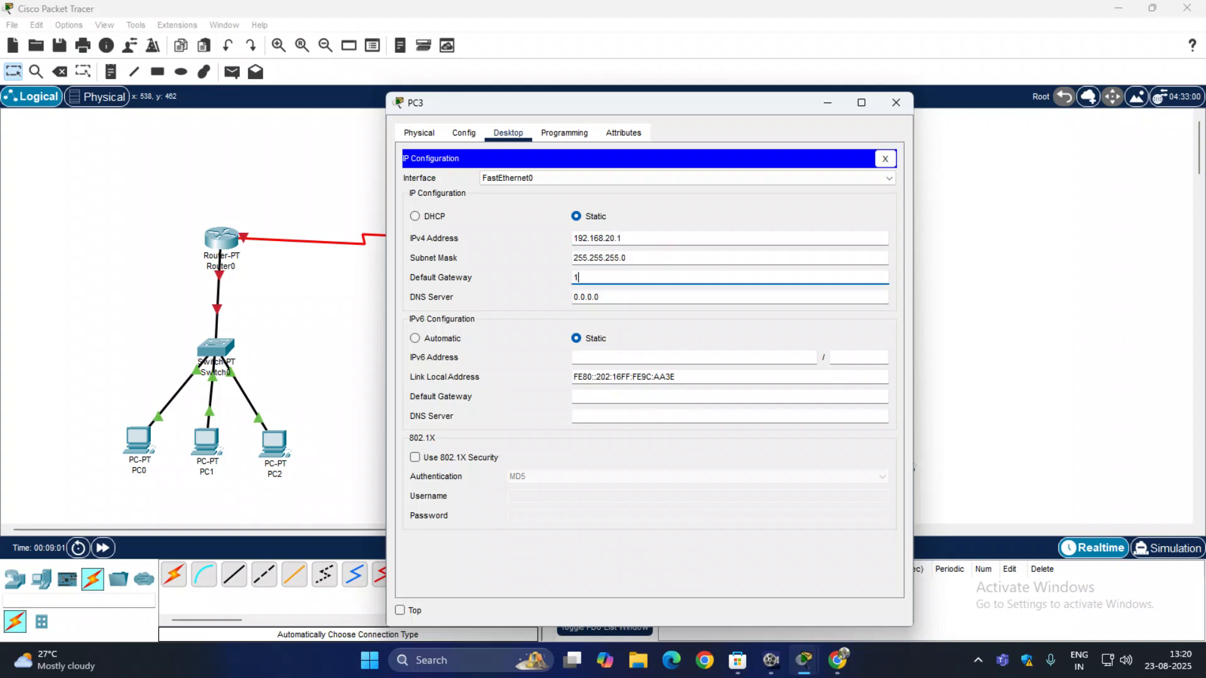
type("8.20.4")
left_click(896, 103)
Step: Give PC4 the static IPv4 address 192.168.20.2, subnet mask 255.255.255.0 and default gateway 192.168.20.4
left_click(484, 451)
left_click(508, 133)
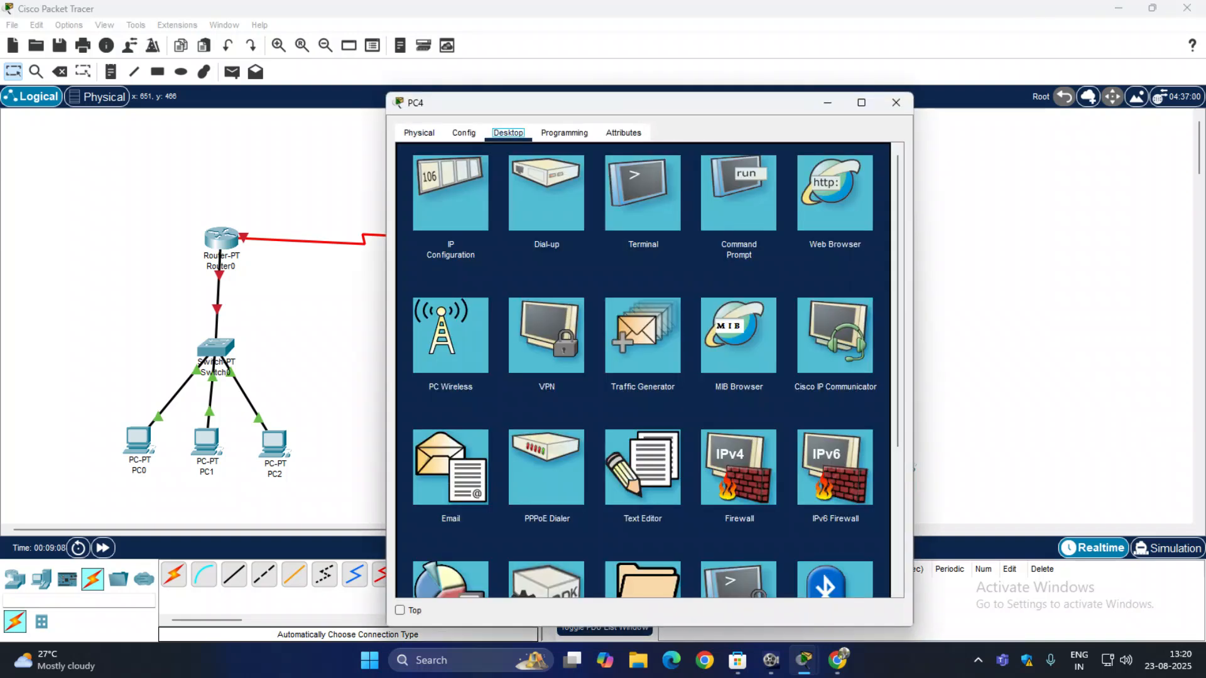
left_click(451, 193)
type("192.1")
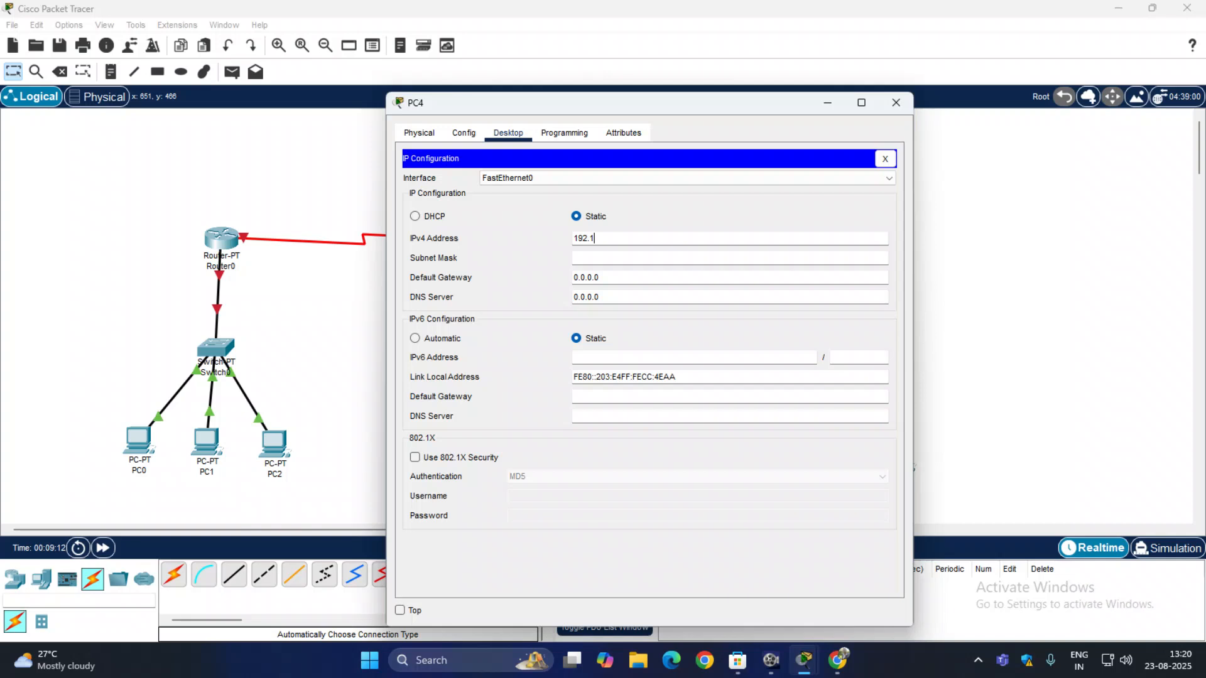
type("68.20.2")
key("Tab")
key("Tab")
key("ctrl+a")
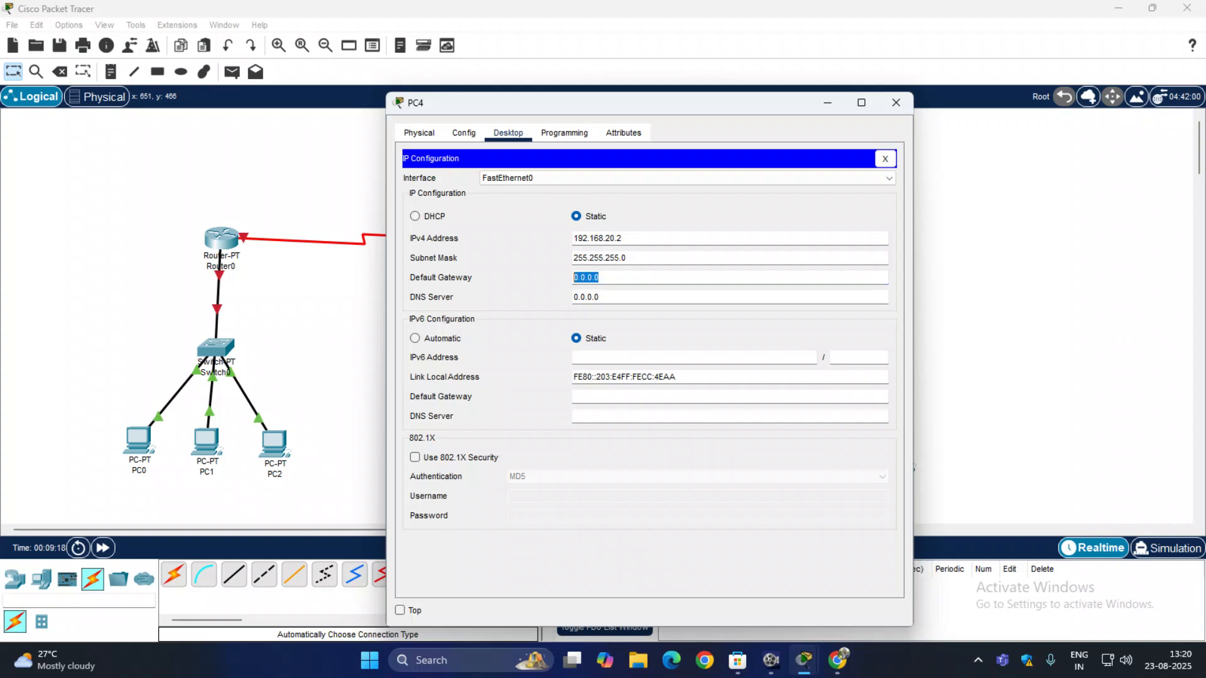
type("192.1")
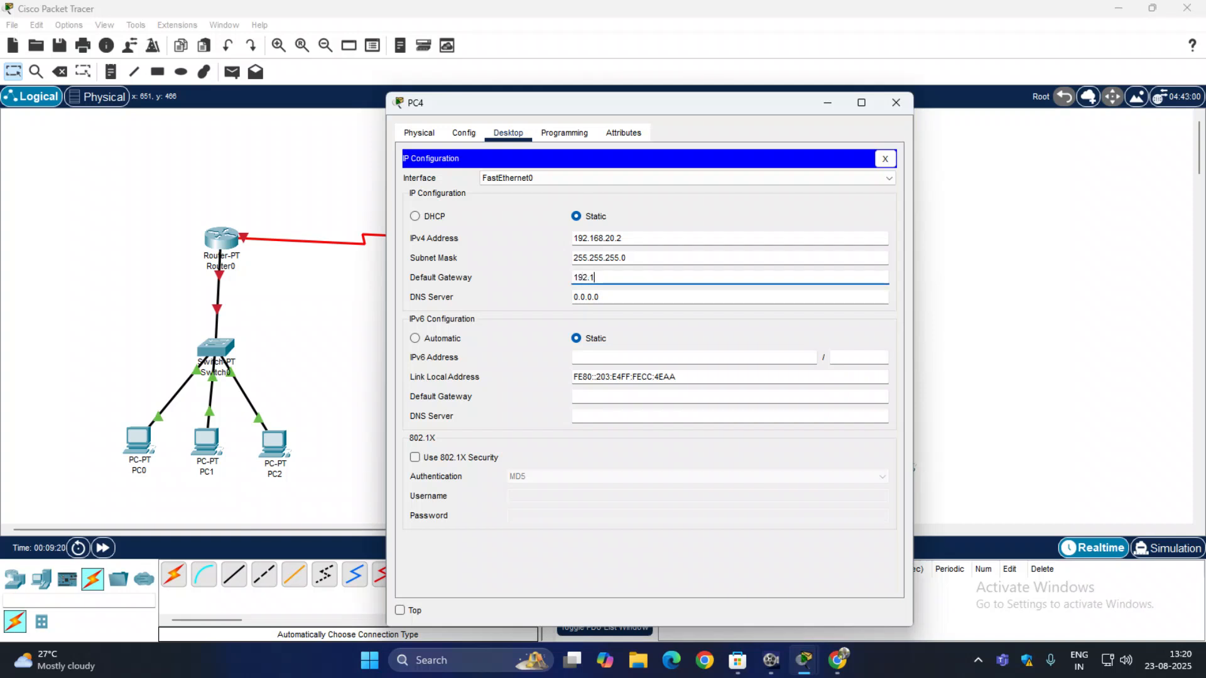
type("68.20.4")
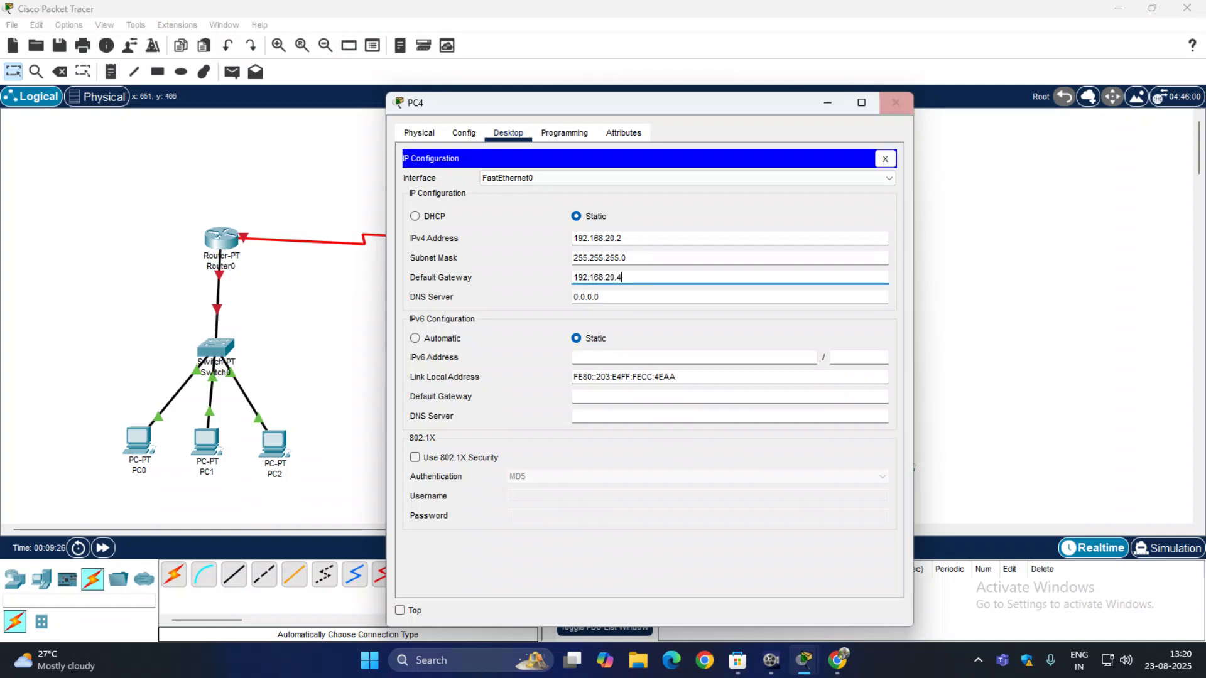
left_click(896, 103)
Step: Give PC5 the static IPv4 address 192.168.20.3, subnet mask 255.255.255.0 and default gateway 192.168.20.4
left_click(555, 444)
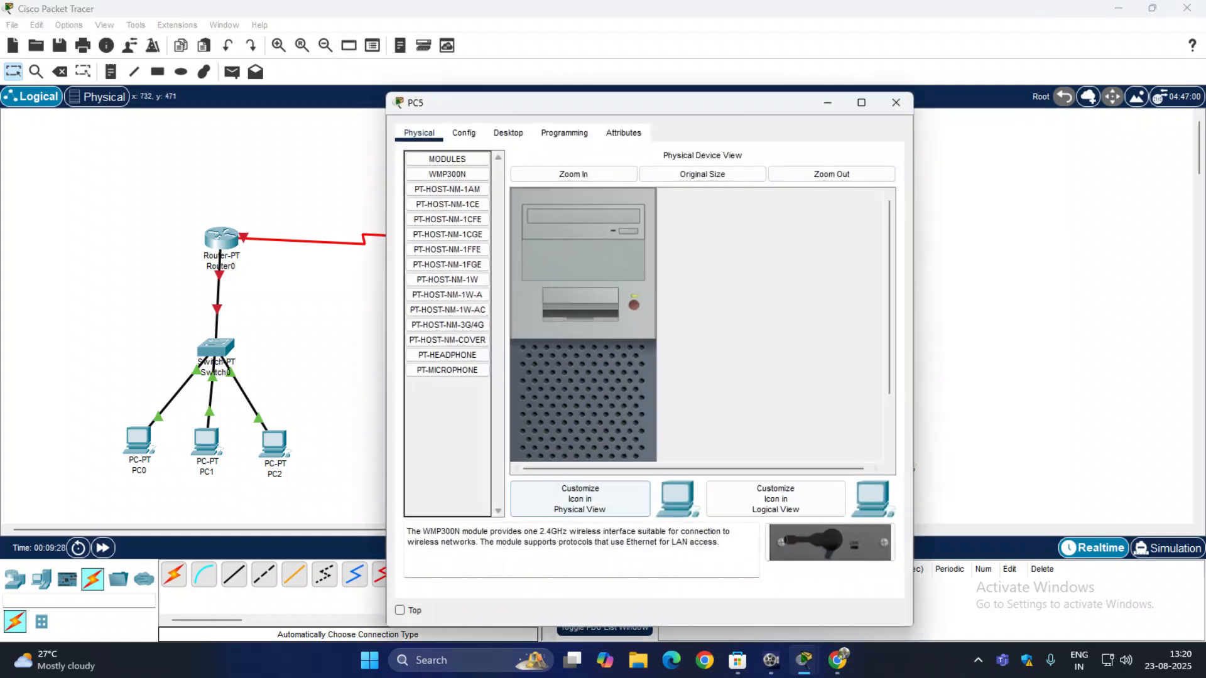
left_click(508, 133)
left_click(473, 183)
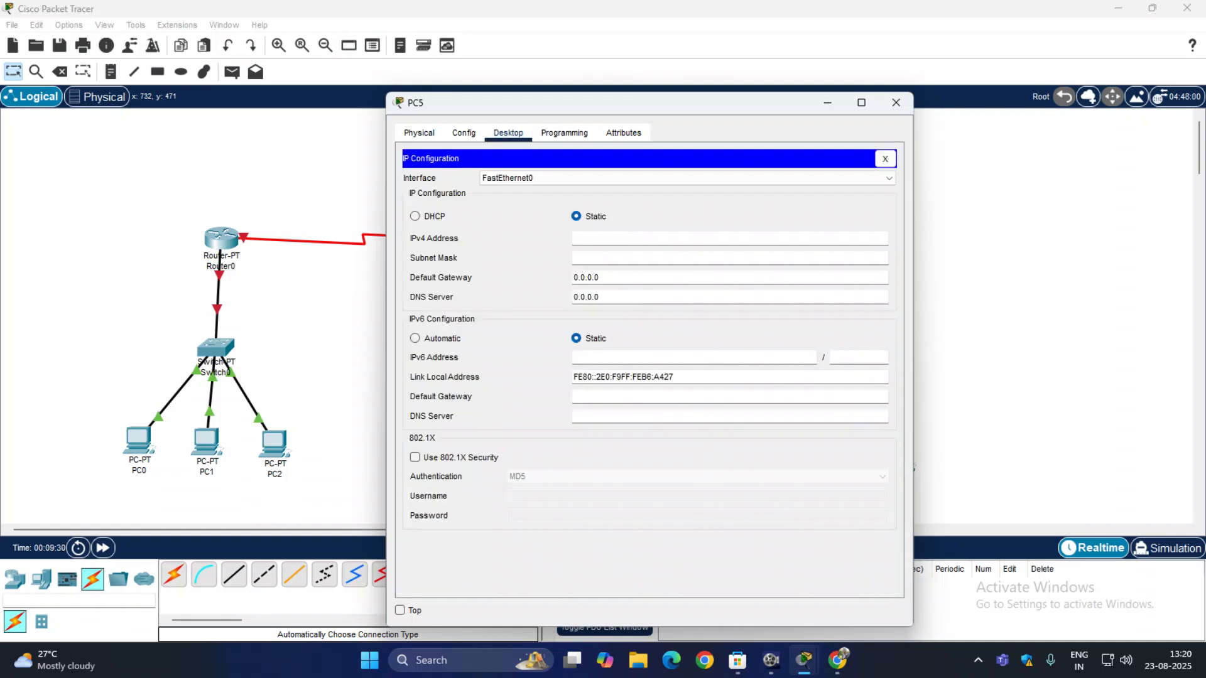
type("192.168.20.3")
left_click(619, 258)
key("ctrl+a")
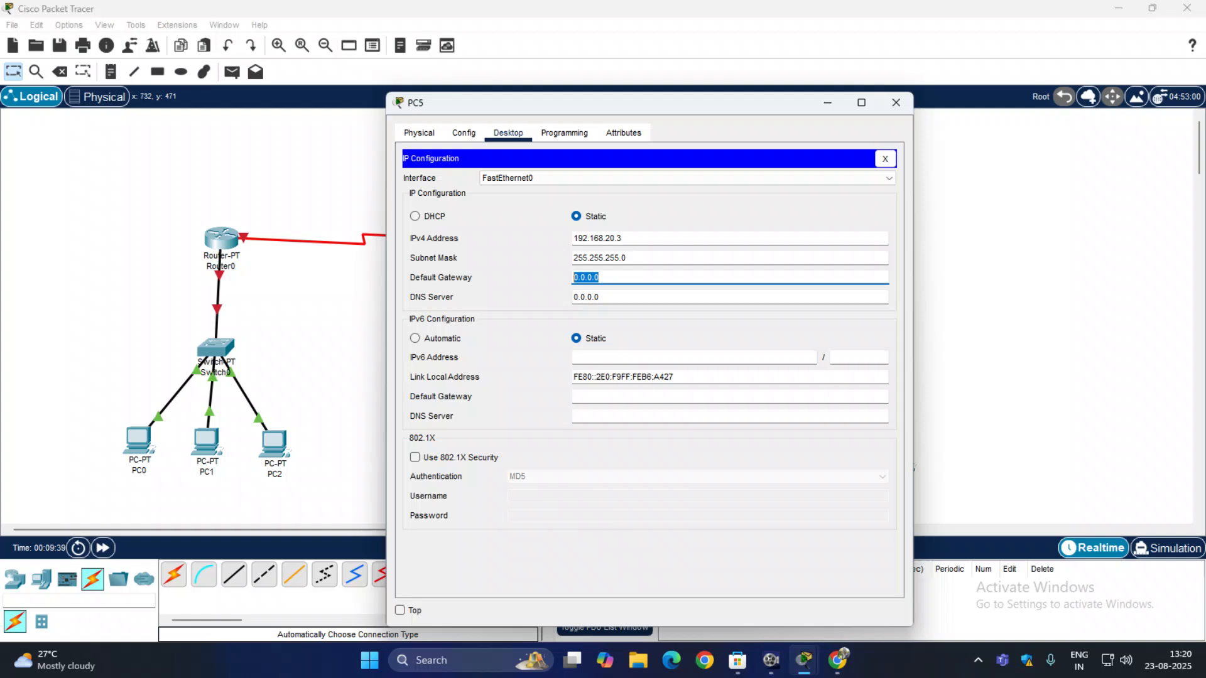
type("192")
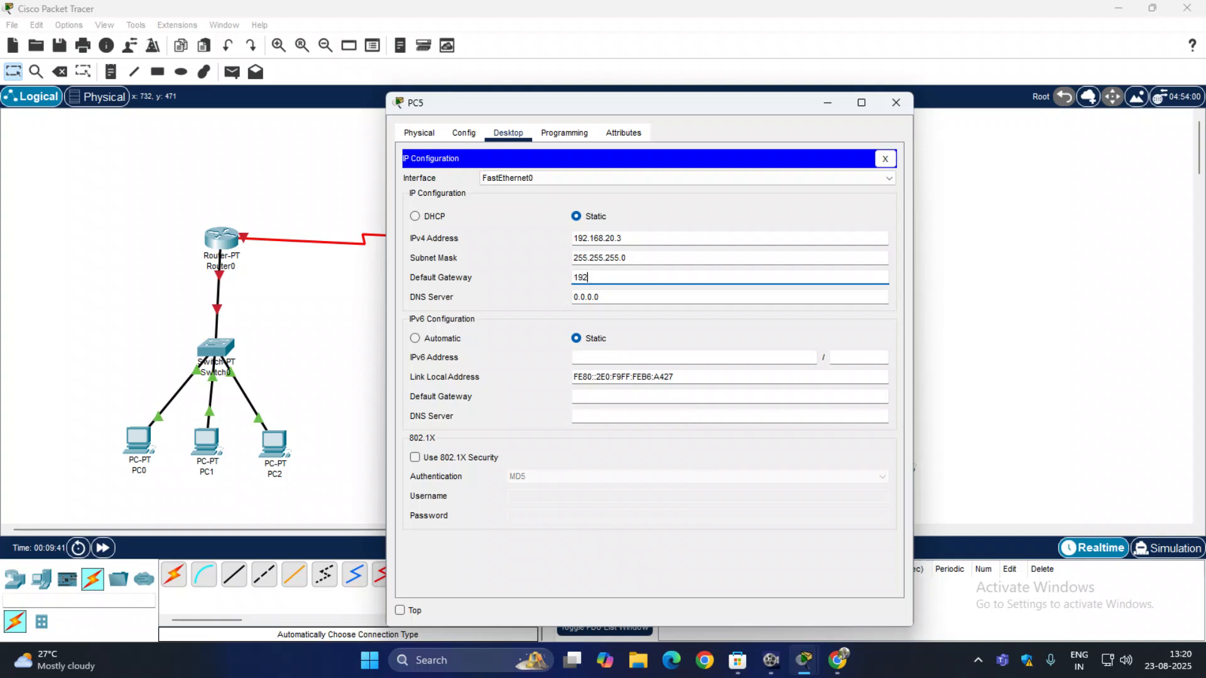
type(".168.20.4")
left_click(896, 103)
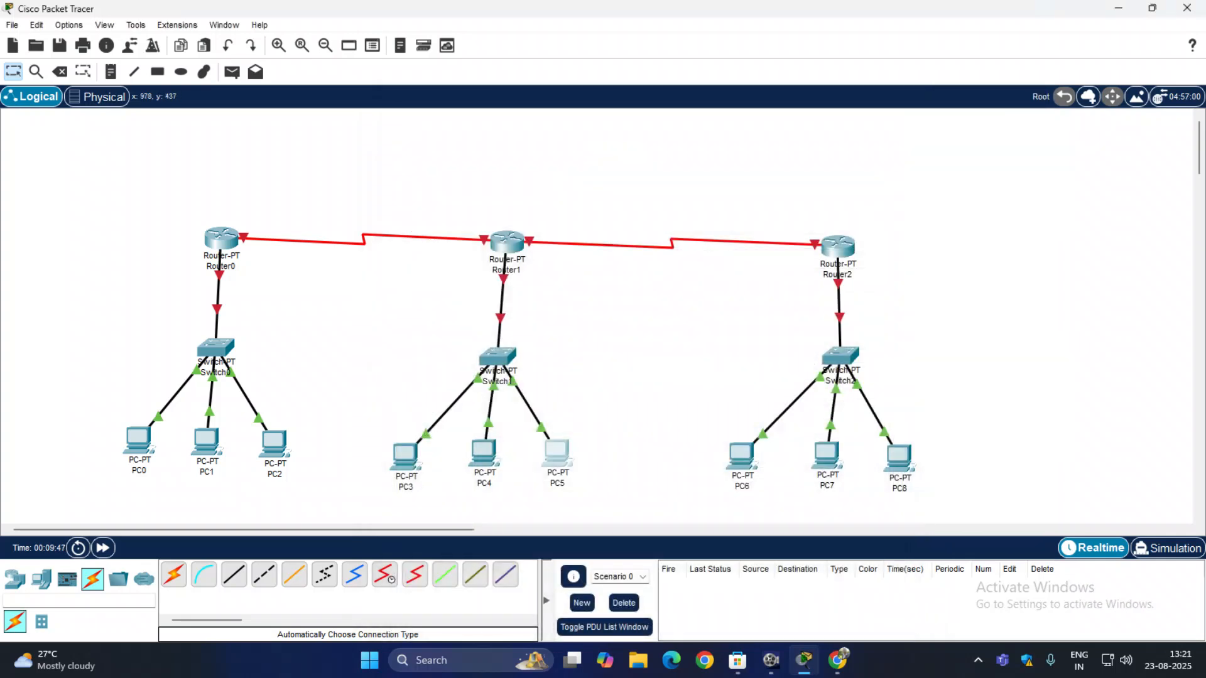
Step: Give PC6 the static IPv4 address 192.168.30.1, subnet mask 255.255.255.0 and default gateway 192.168.30.4
left_click(742, 456)
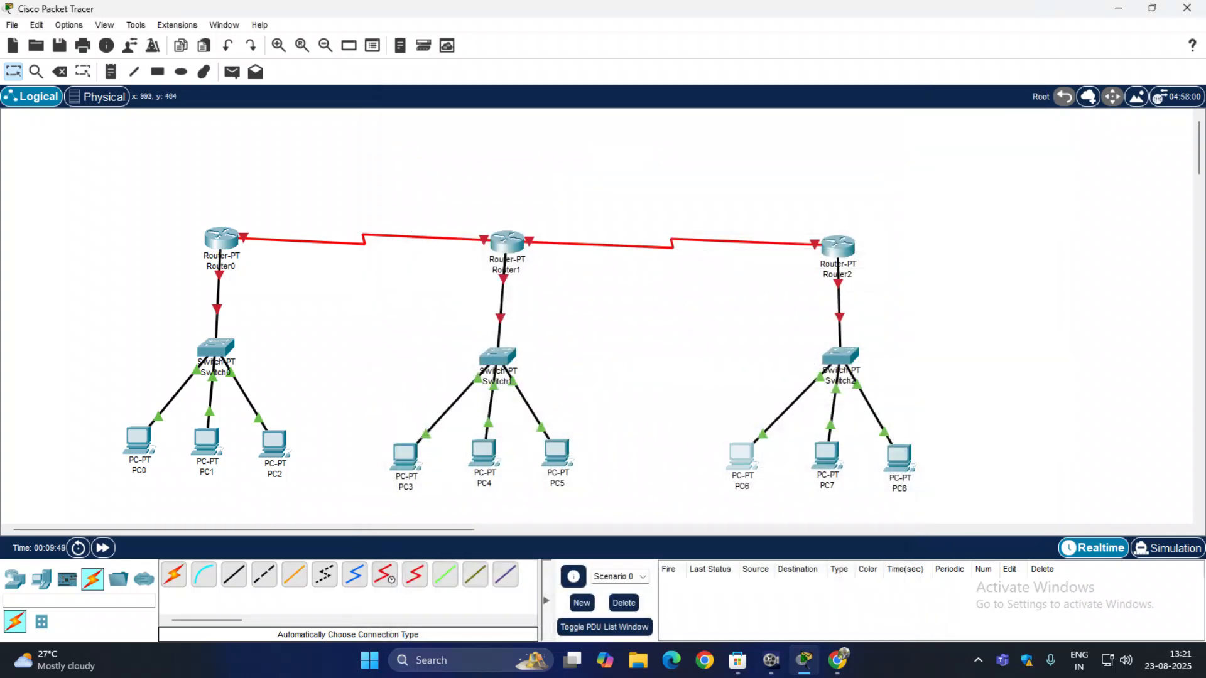
left_click(508, 133)
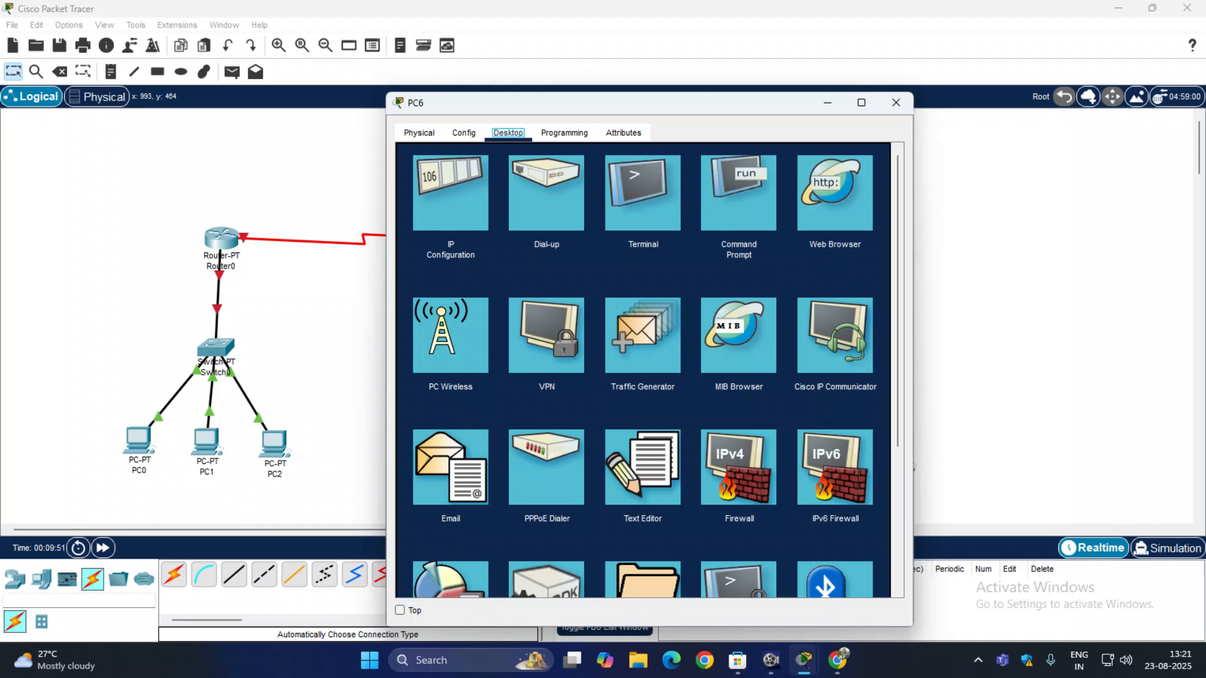
left_click(450, 193)
left_click(574, 238)
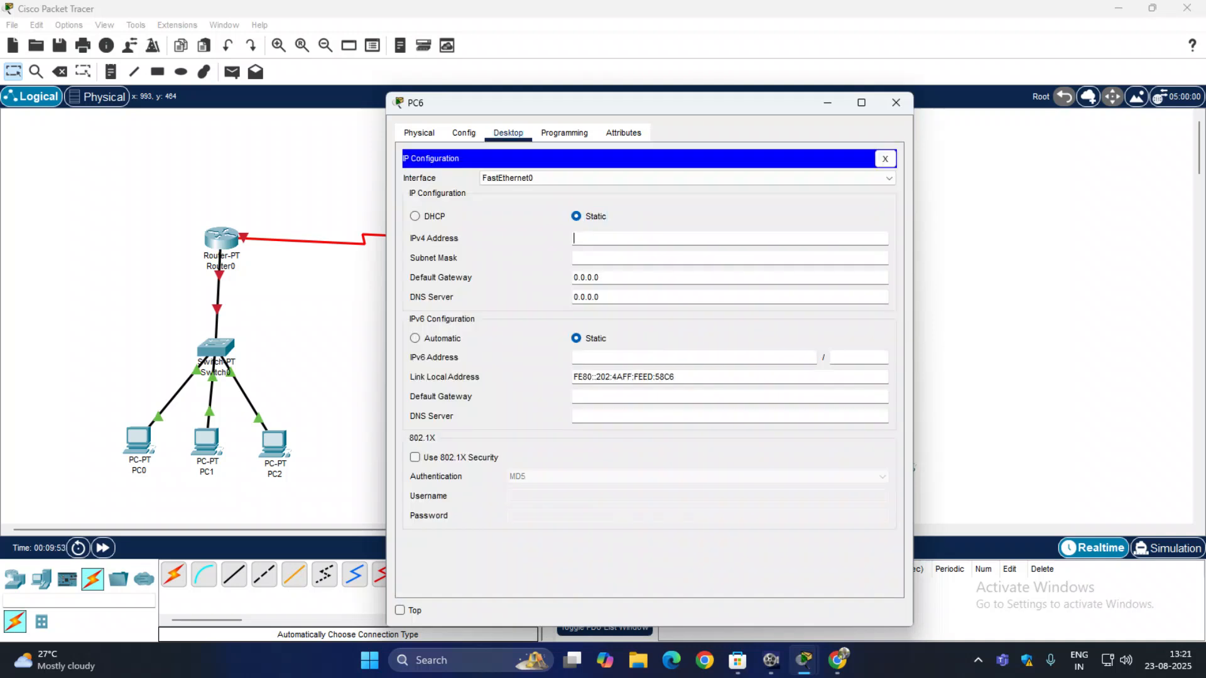
type("192.168.30.1")
key("Tab")
key("Tab")
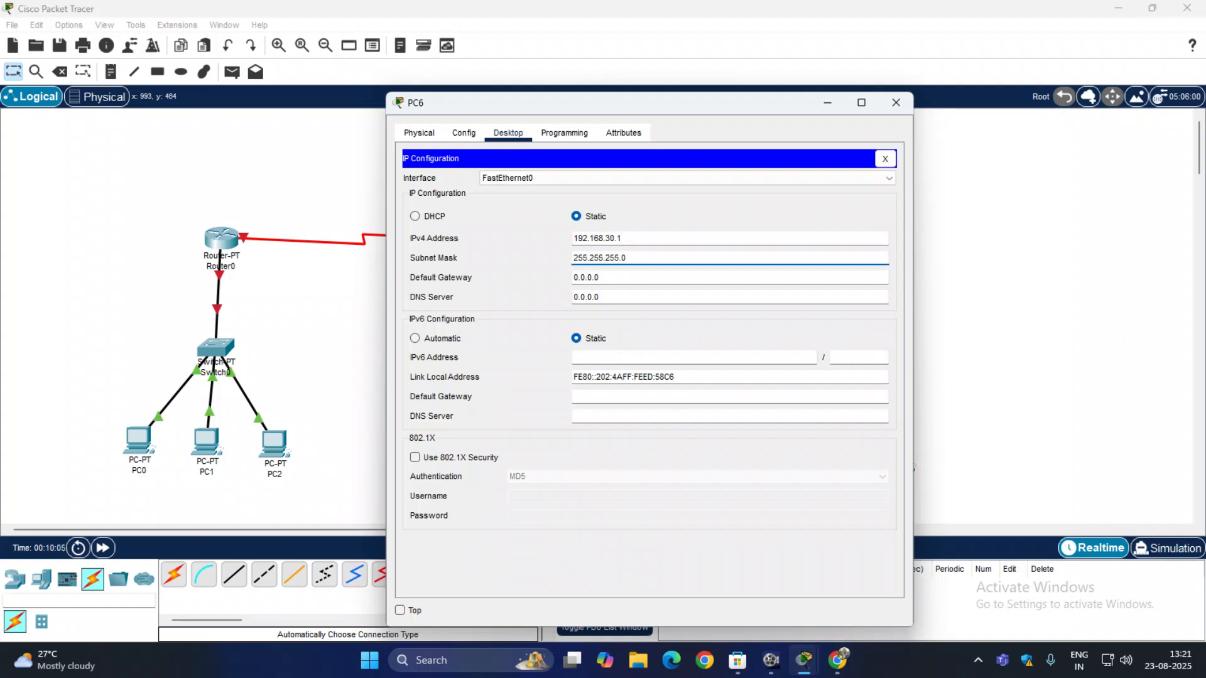
key("ctrl+a")
type("192.16")
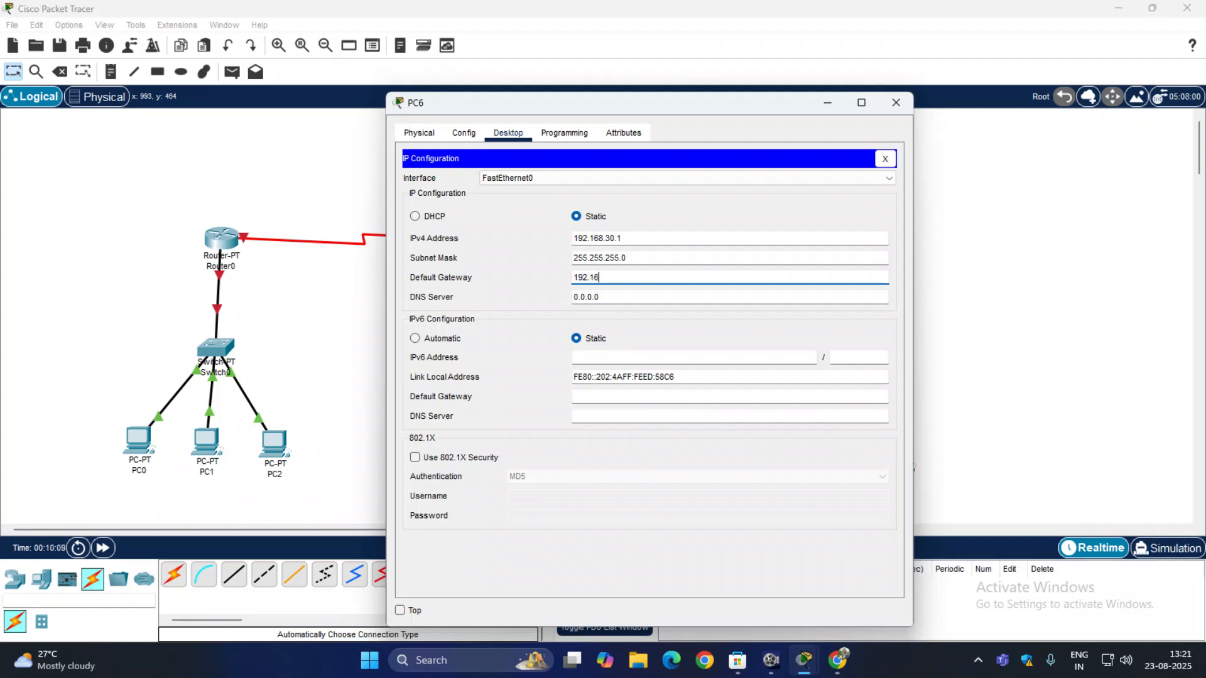
type("8.30.4")
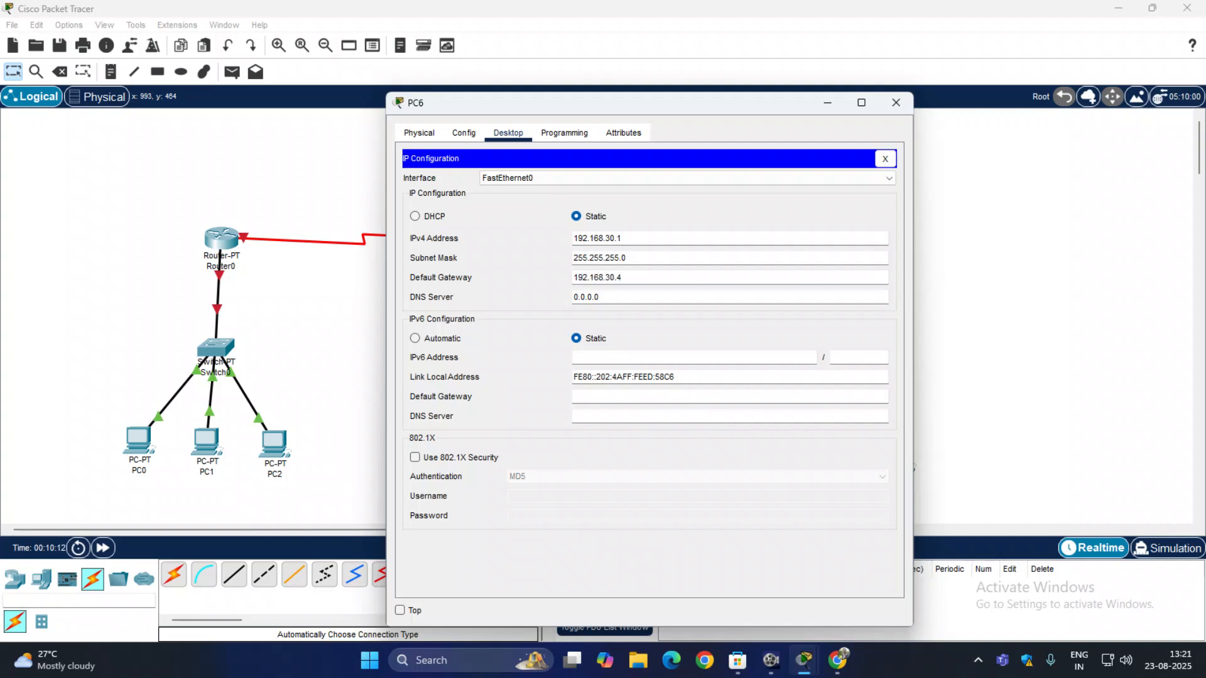
left_click(895, 102)
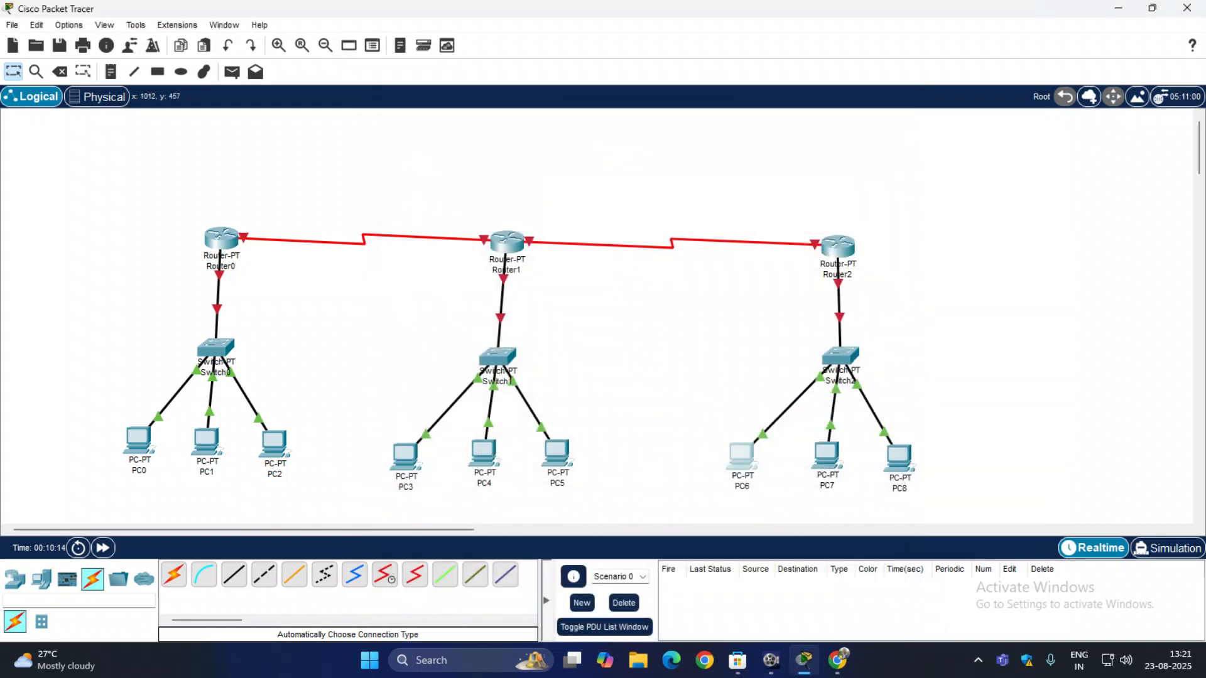
Step: Give PC7 the static IPv4 address 192.168.30.2, subnet mask 255.255.255.0 and default gateway 192.168.20.4
left_click(826, 453)
left_click(508, 132)
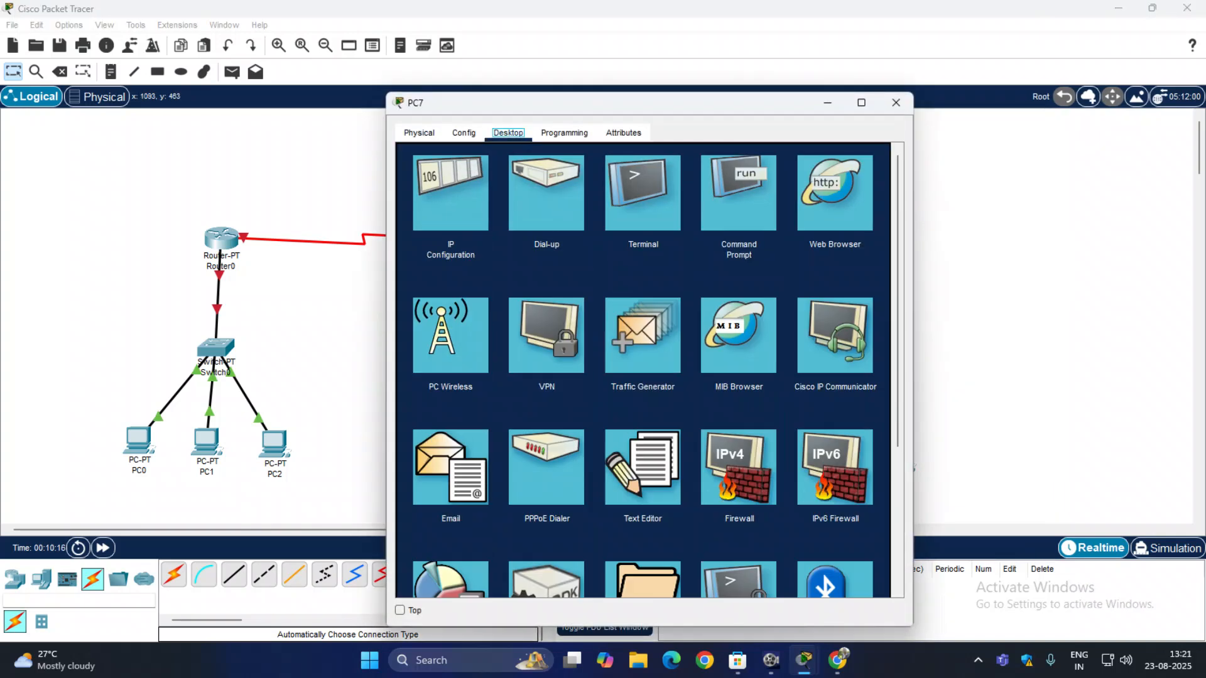
left_click(450, 193)
left_click(729, 238)
type("192.16")
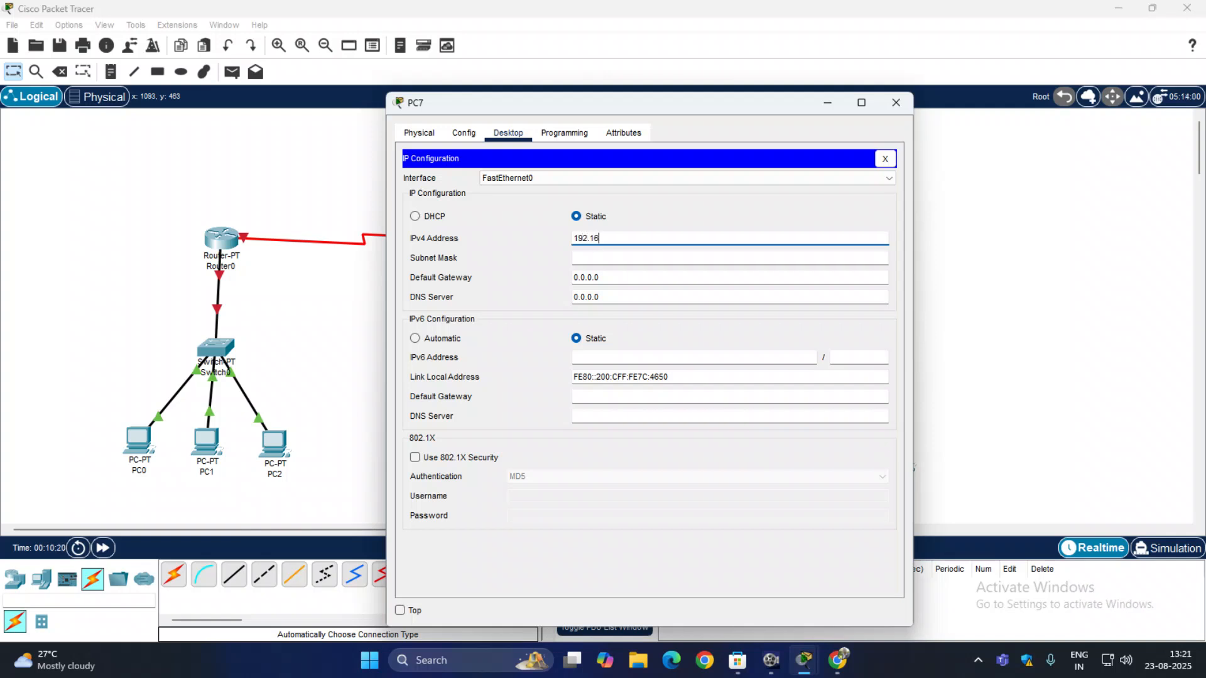
type("8.30.2")
key("Tab")
key("Tab")
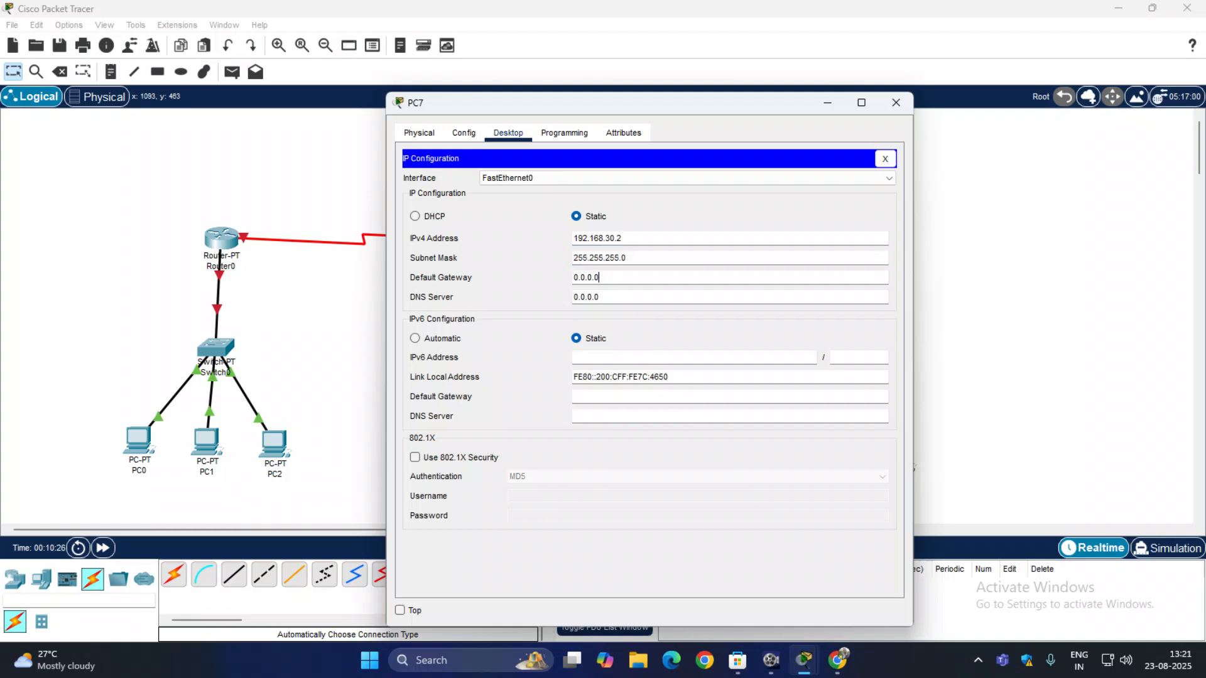
type("192.")
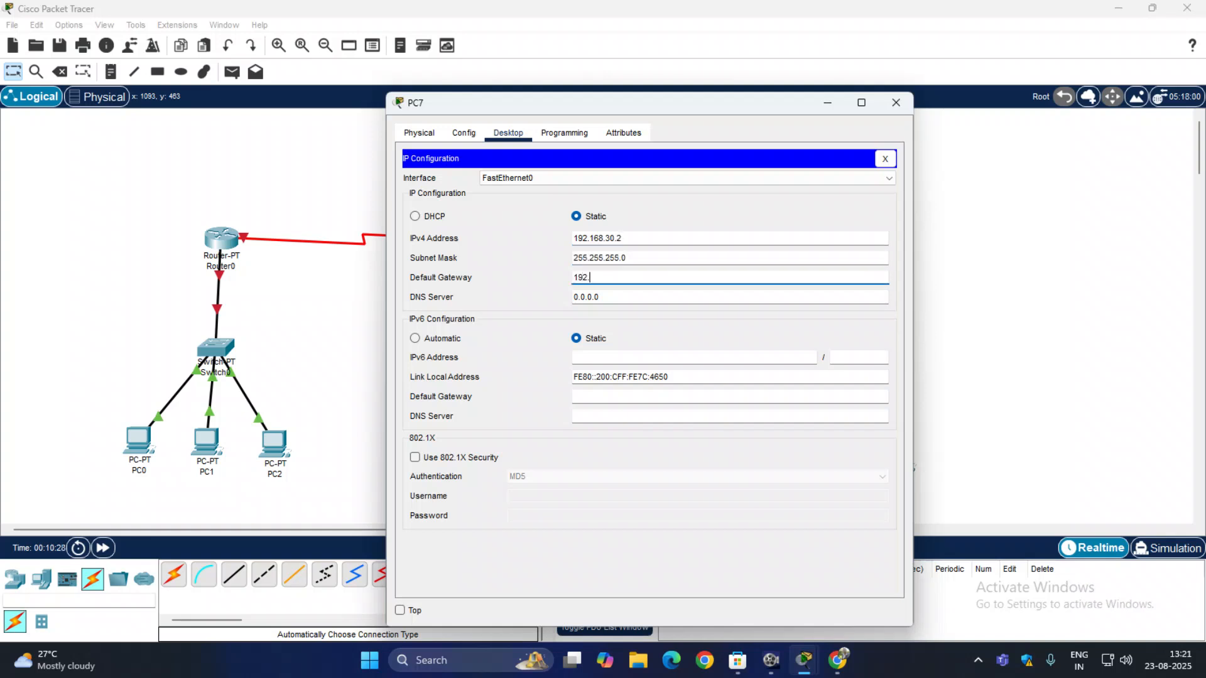
type("168")
type(".2")
type("0")
type(".4")
left_click(895, 102)
Step: Give PC8 the static IPv4 address 192.168.30.3, subnet mask 255.255.255.0 and default gateway 192.168.30.4
left_click(899, 454)
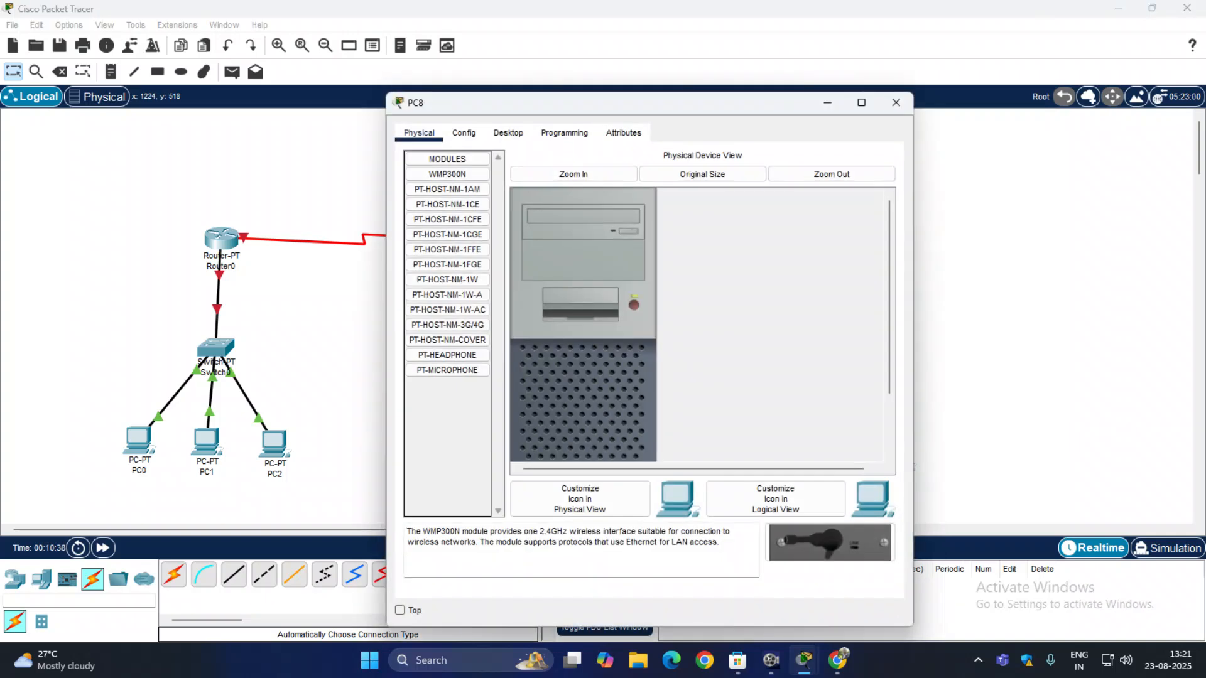
left_click(508, 132)
left_click(463, 192)
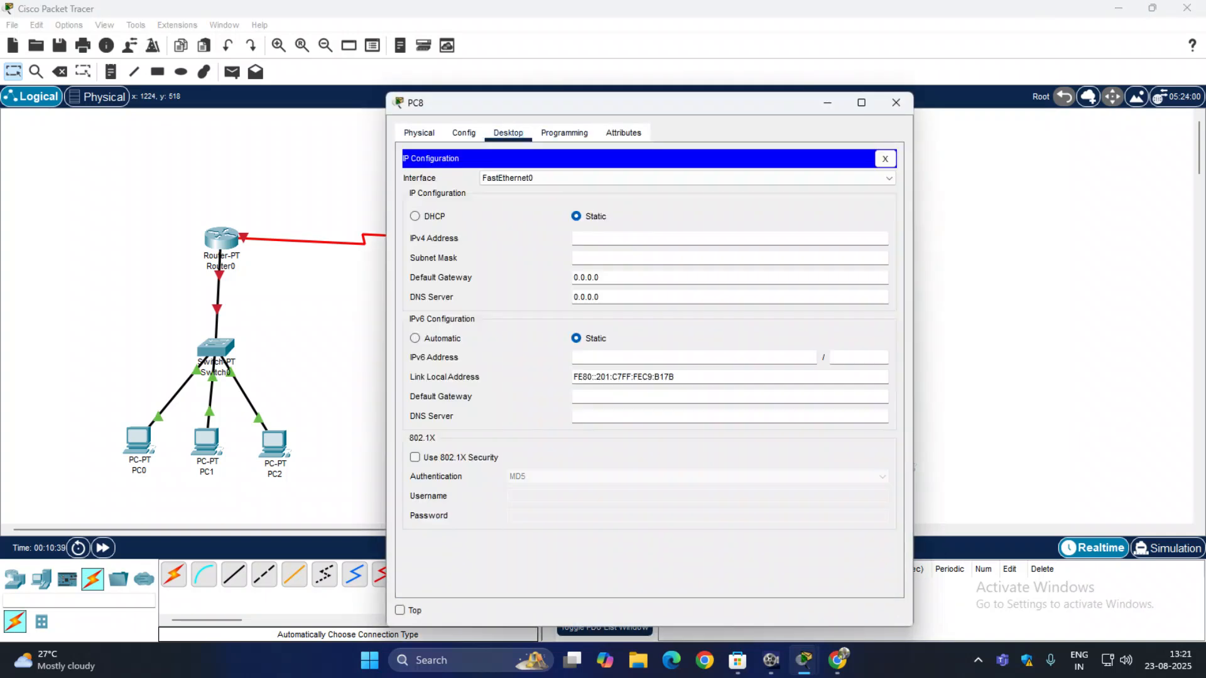
type("192.168.30.3")
key("Tab")
key("Tab")
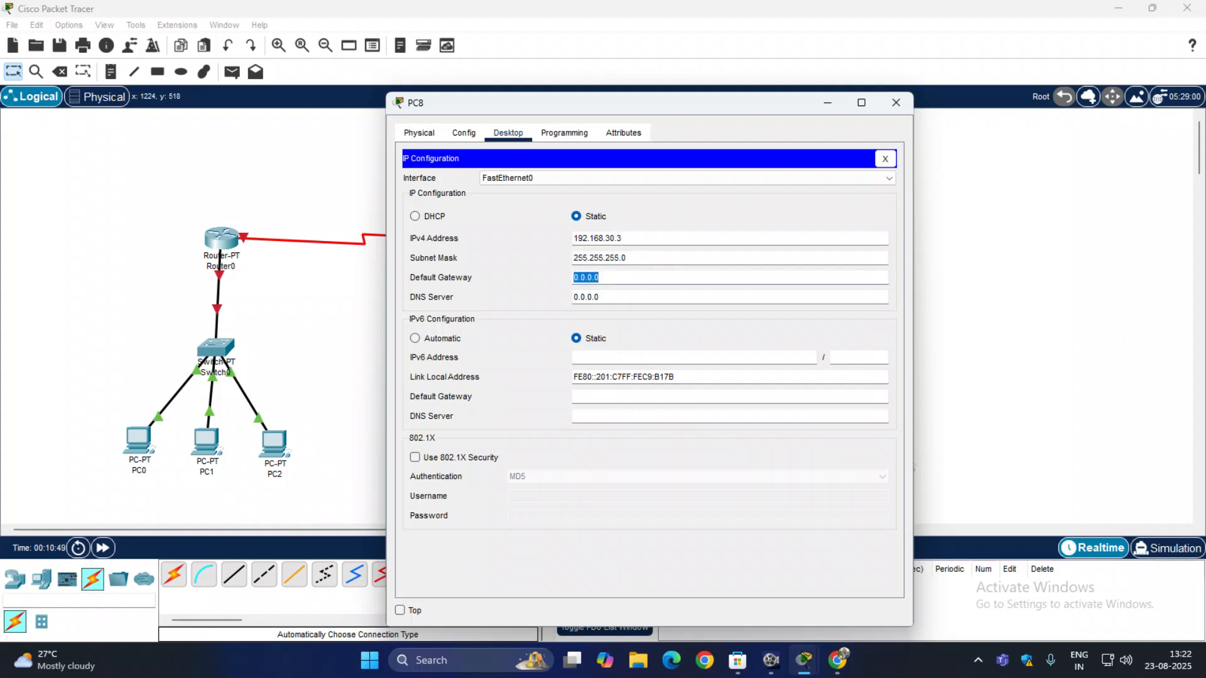
type("10")
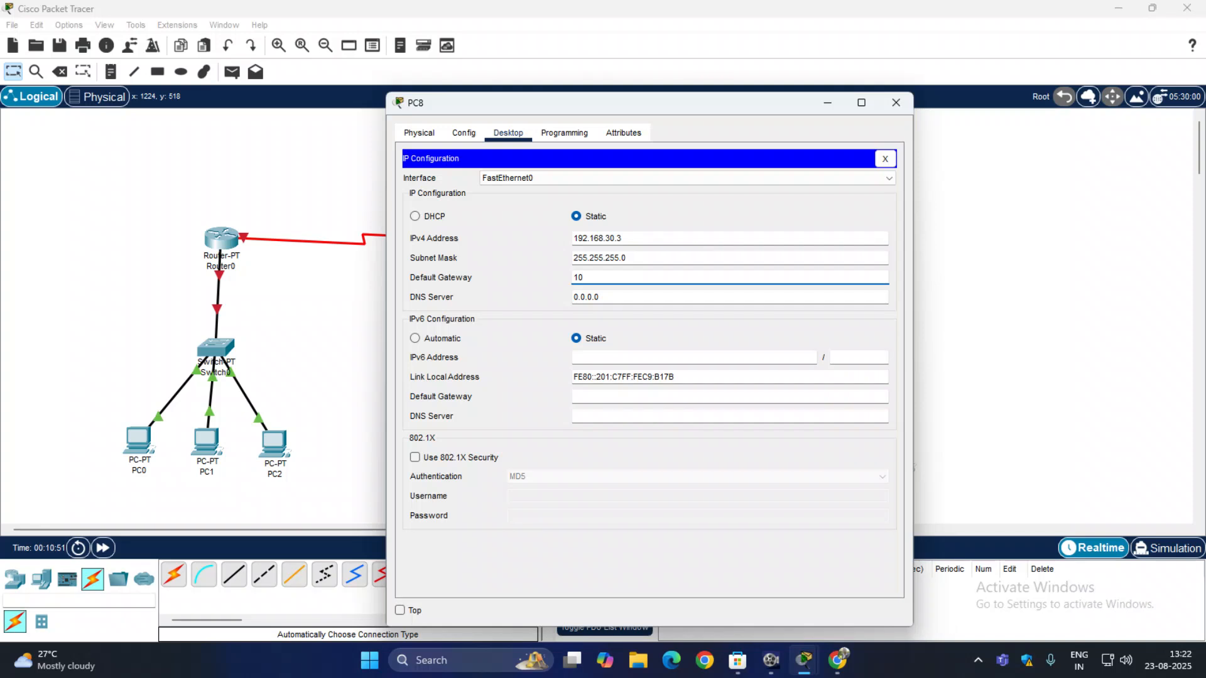
key("BackSpace")
type("92.168.30.4")
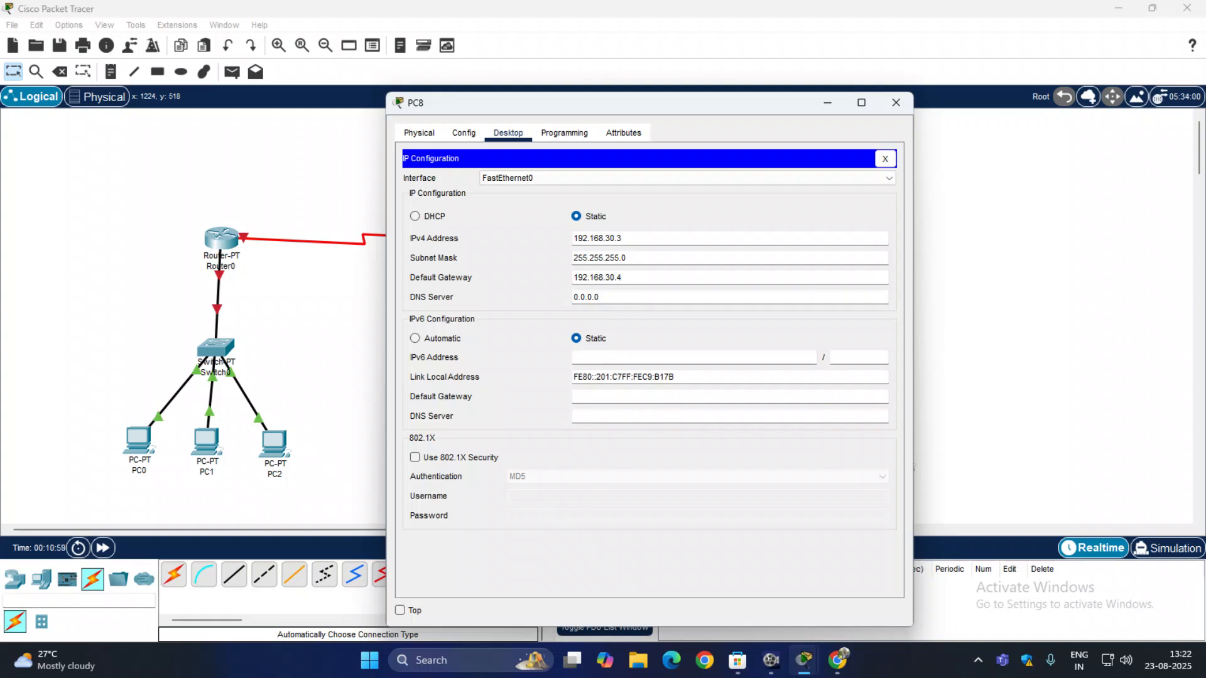
left_click(896, 102)
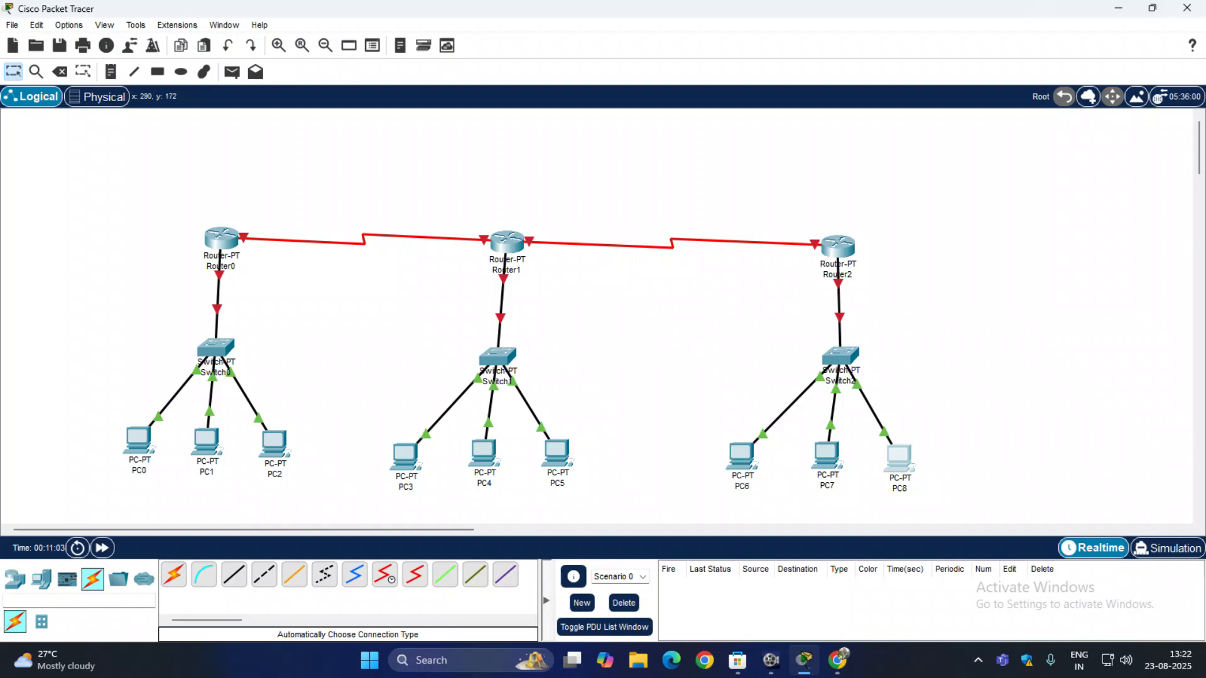
Step: Turn on Router0's FastEthernet0/0 port and give it the IPv4 address 192.168.10.4 with subnet mask 255.255.255.0
mouse_move(220, 242)
left_click(220, 239)
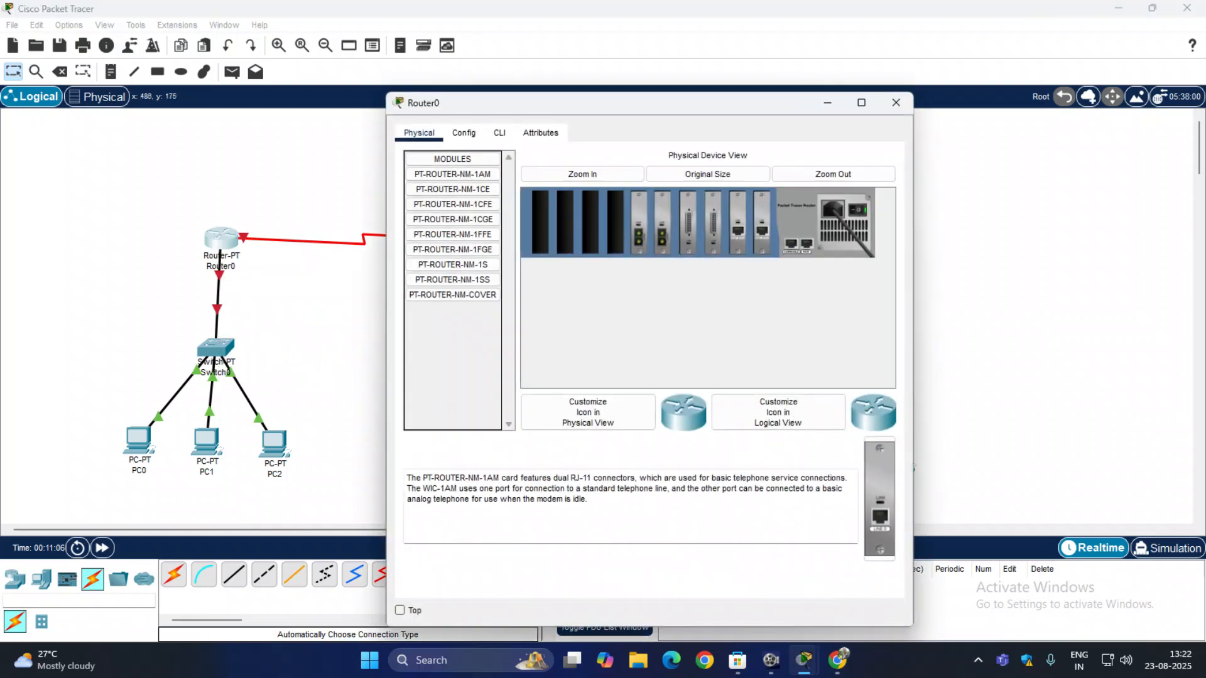
left_click(464, 133)
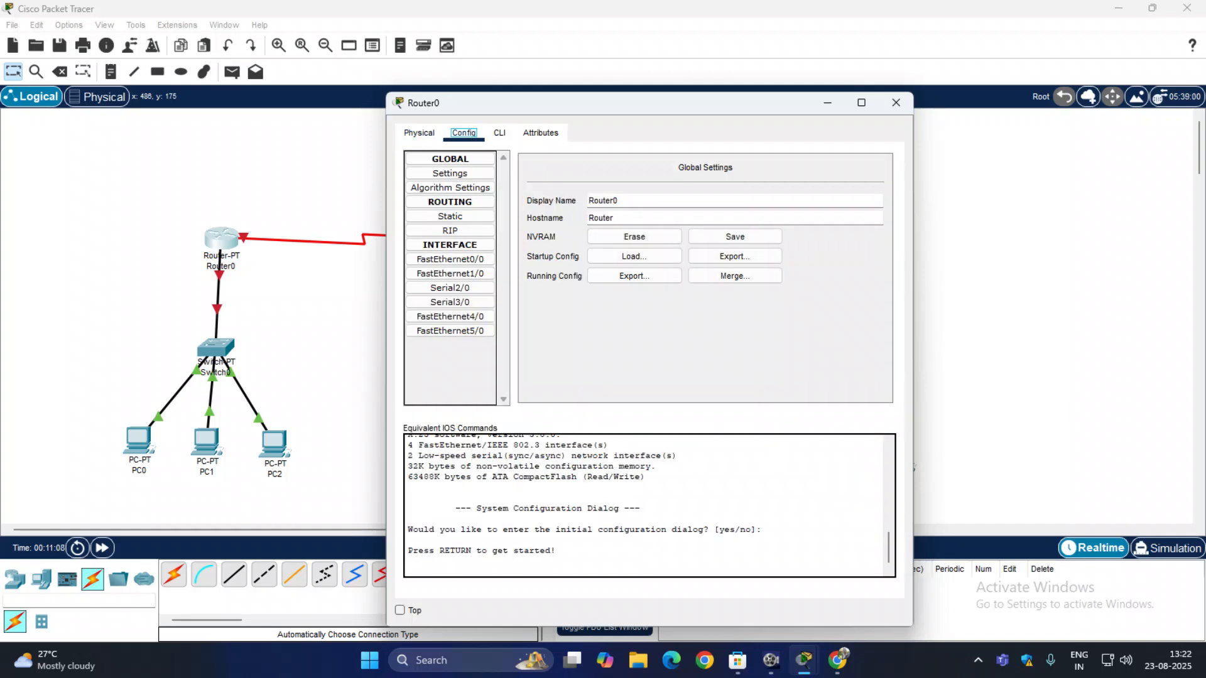
left_click(450, 259)
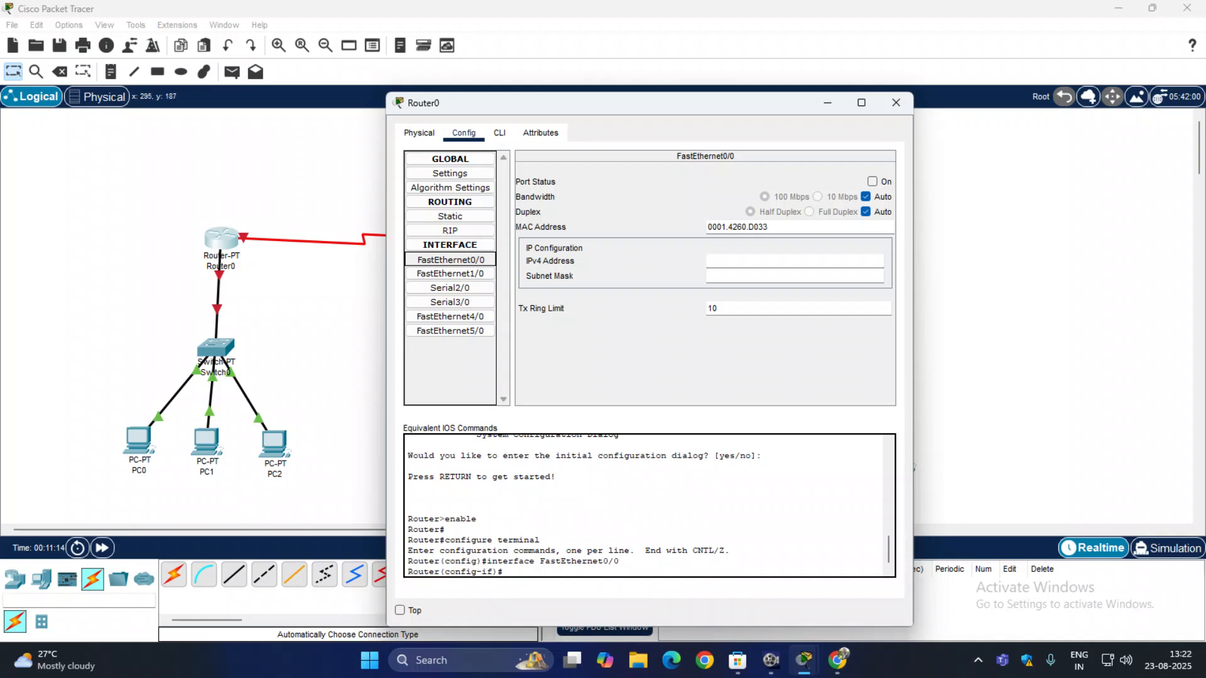
left_click(873, 181)
left_click(795, 260)
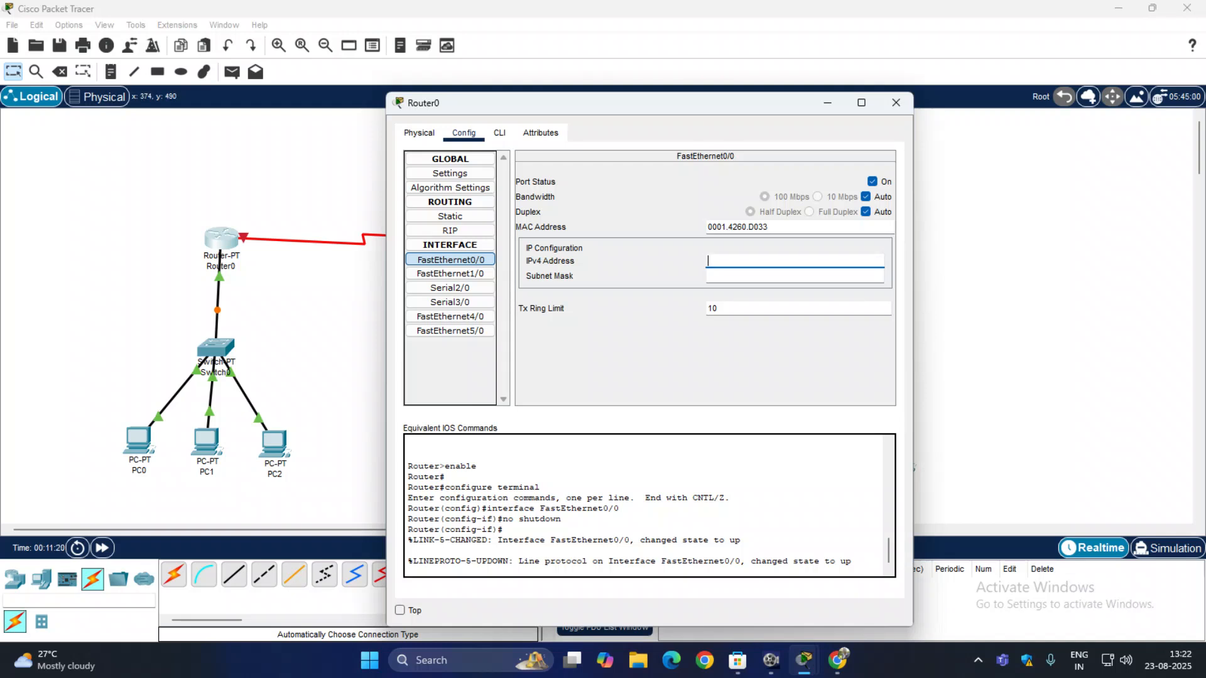
type("192.168.10.4")
key("Tab")
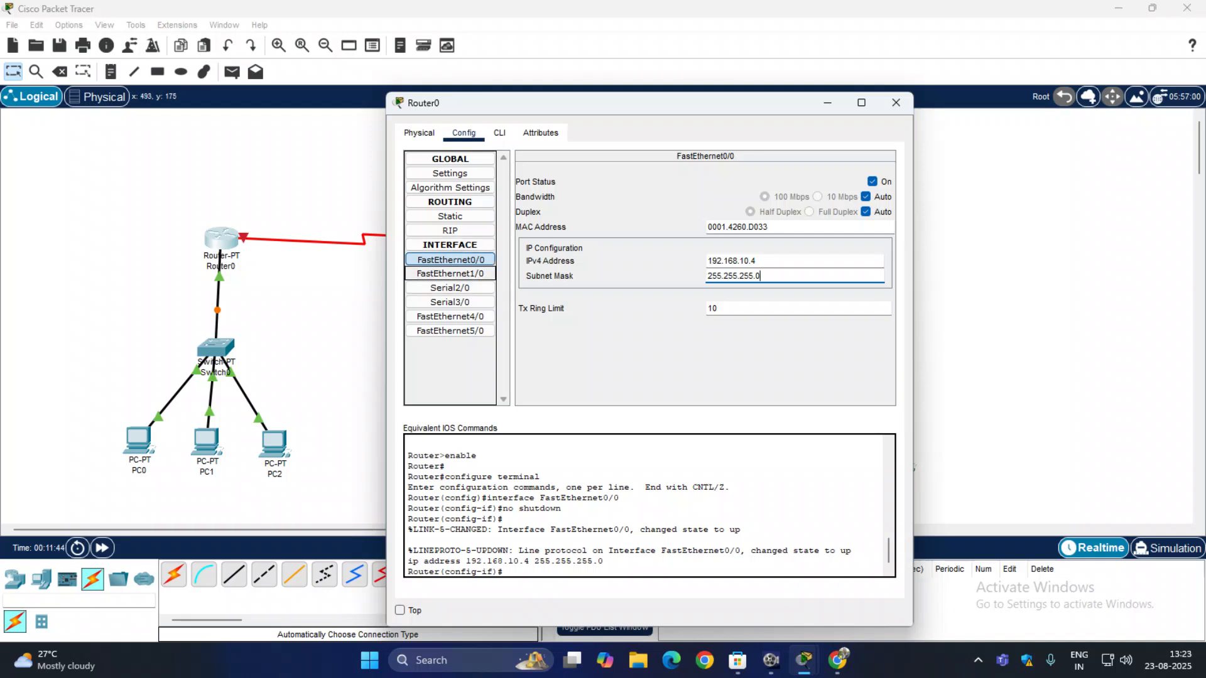
Step: Turn on Router0's Serial2/0 port and give it the IPv4 address 10.0.0.1 with subnet mask 255.0.0.0
left_click(450, 287)
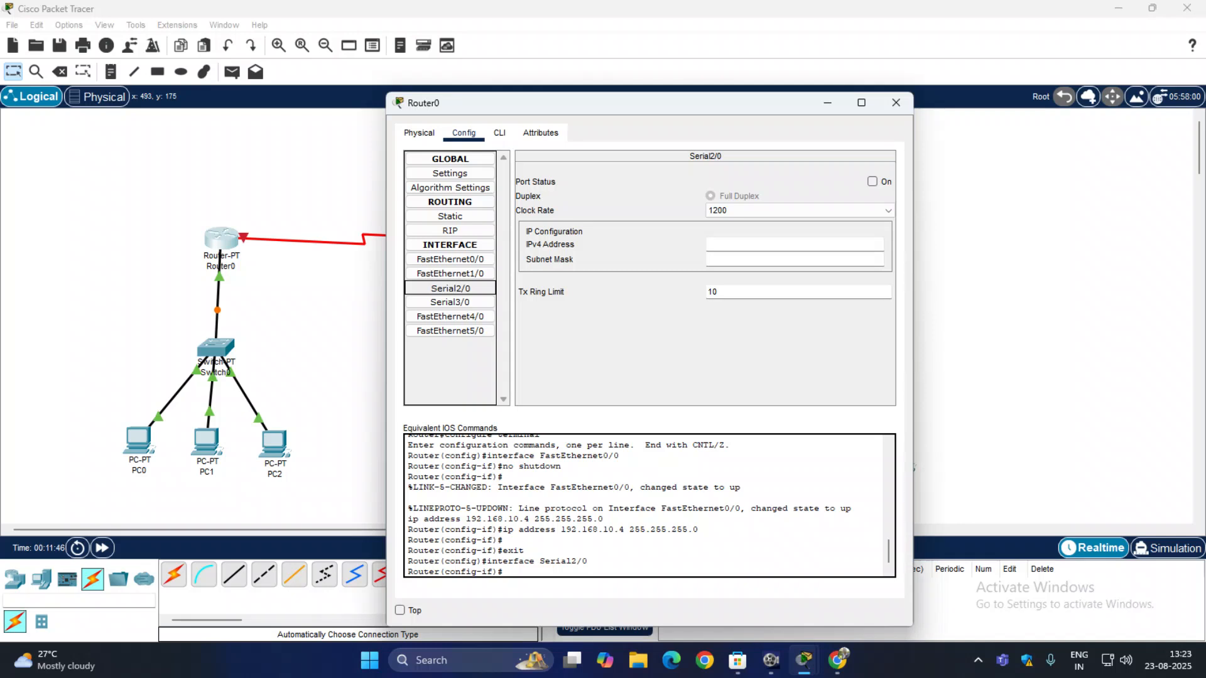
left_click(873, 182)
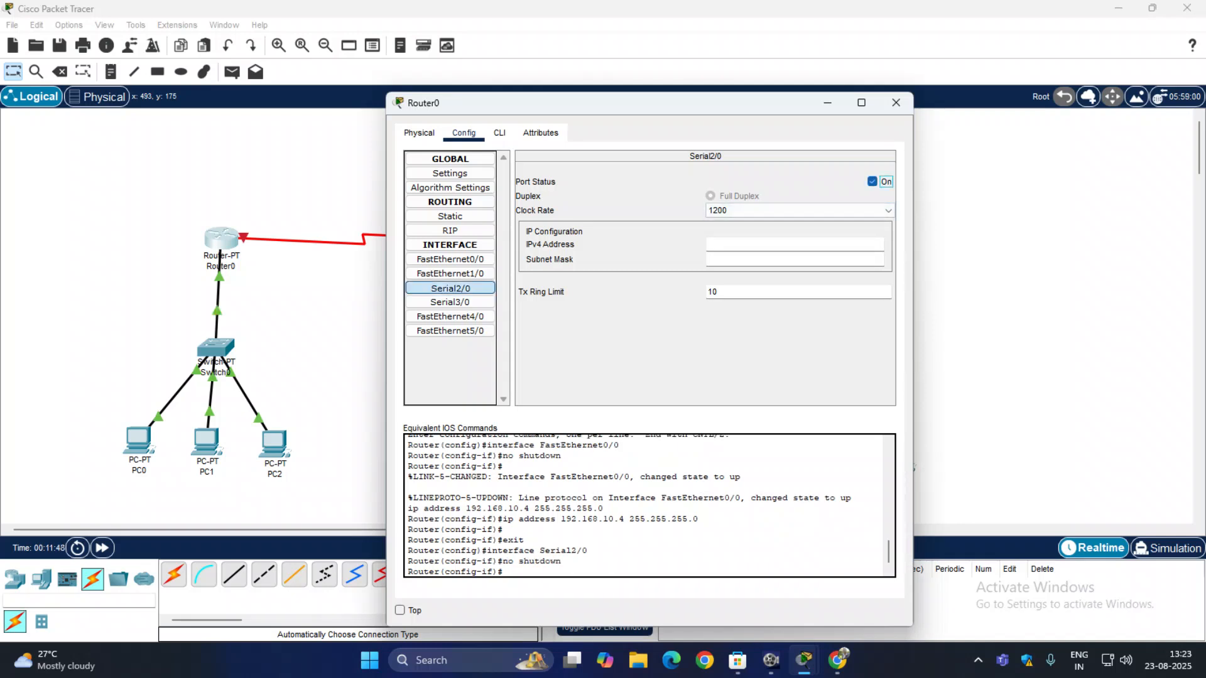
type("10.0.0.1")
key("Tab")
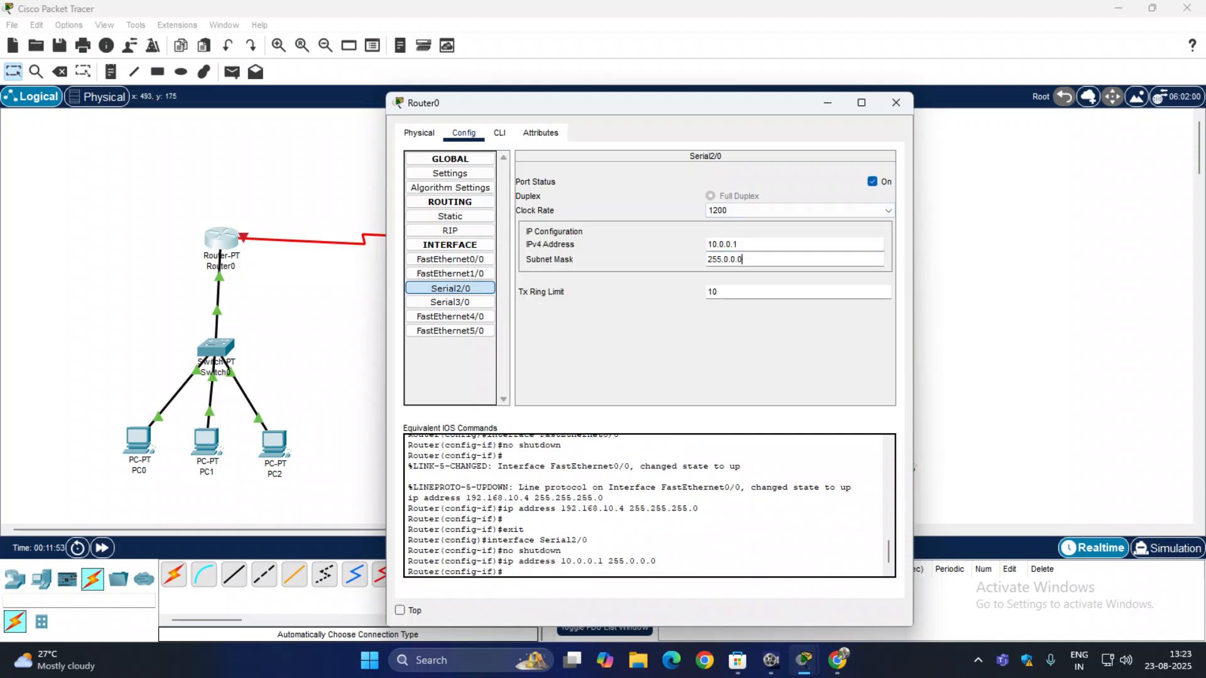
left_click(896, 103)
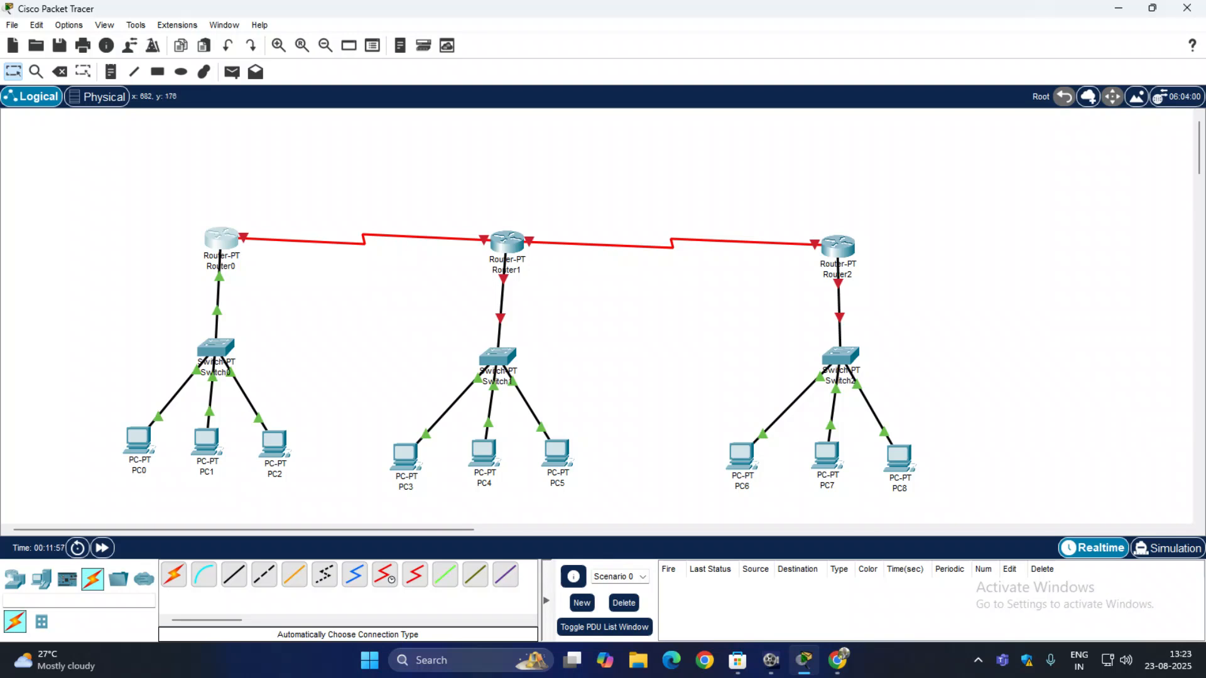
Step: Open the configuration of Router1 and turn on its FastEthernet0/0 port
left_click(507, 241)
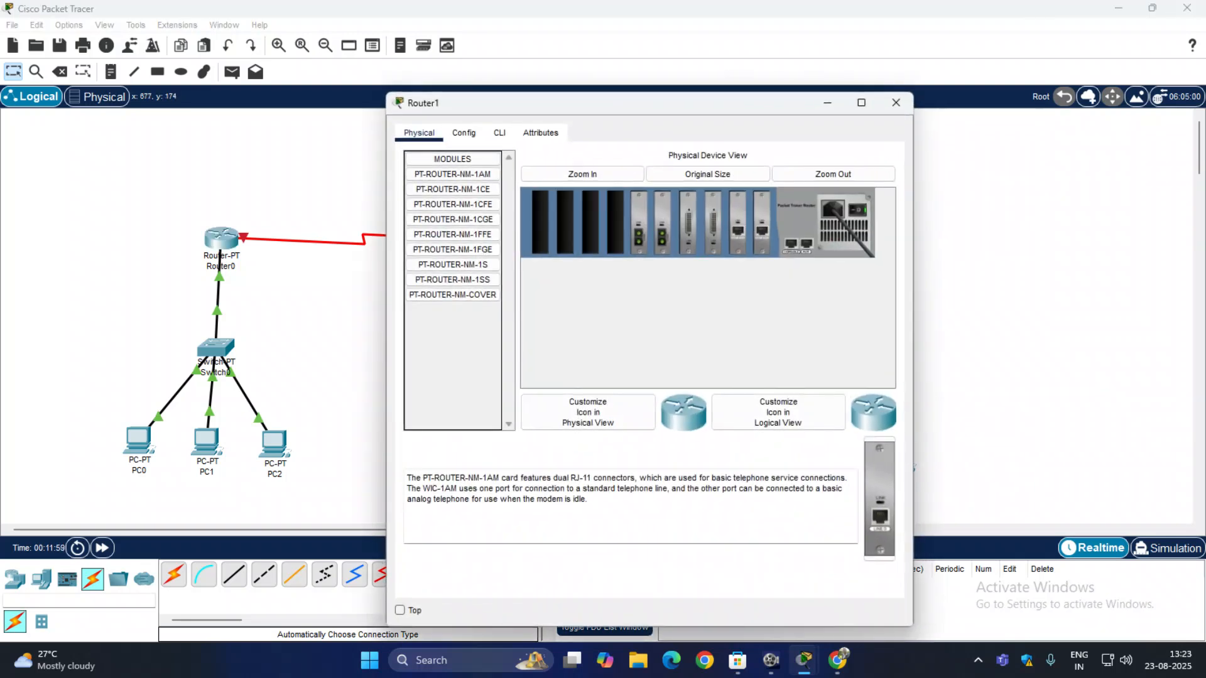
left_click(463, 133)
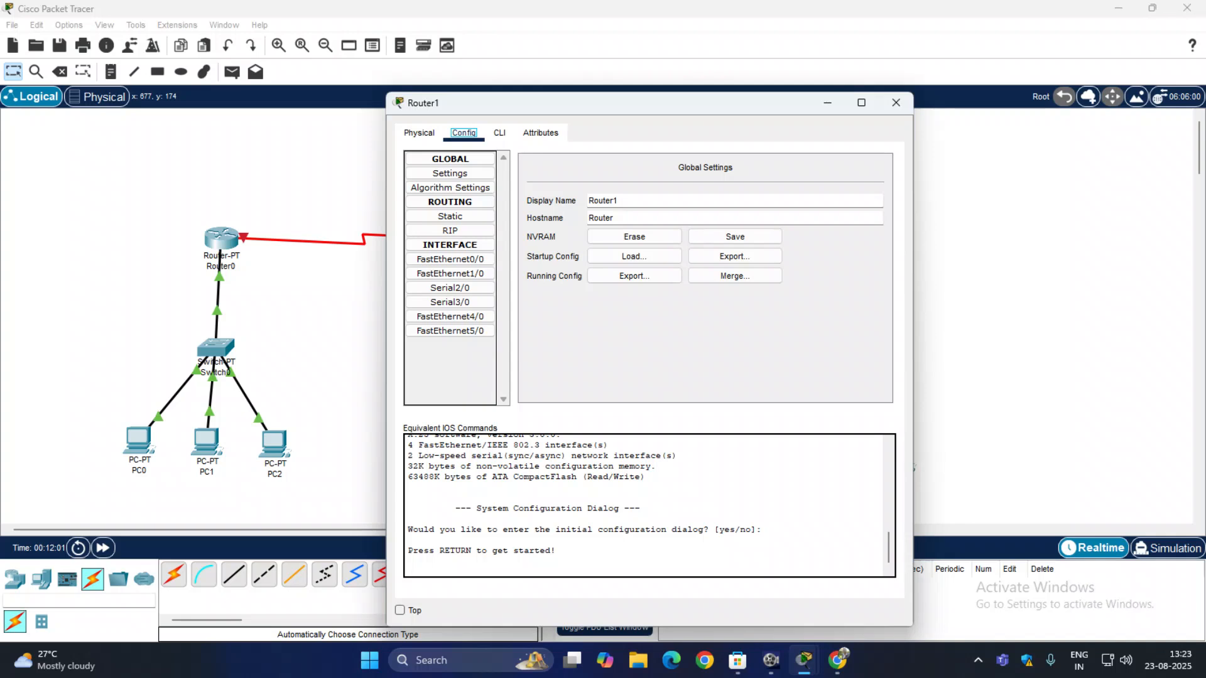
left_click_drag(566, 102, 887, 400)
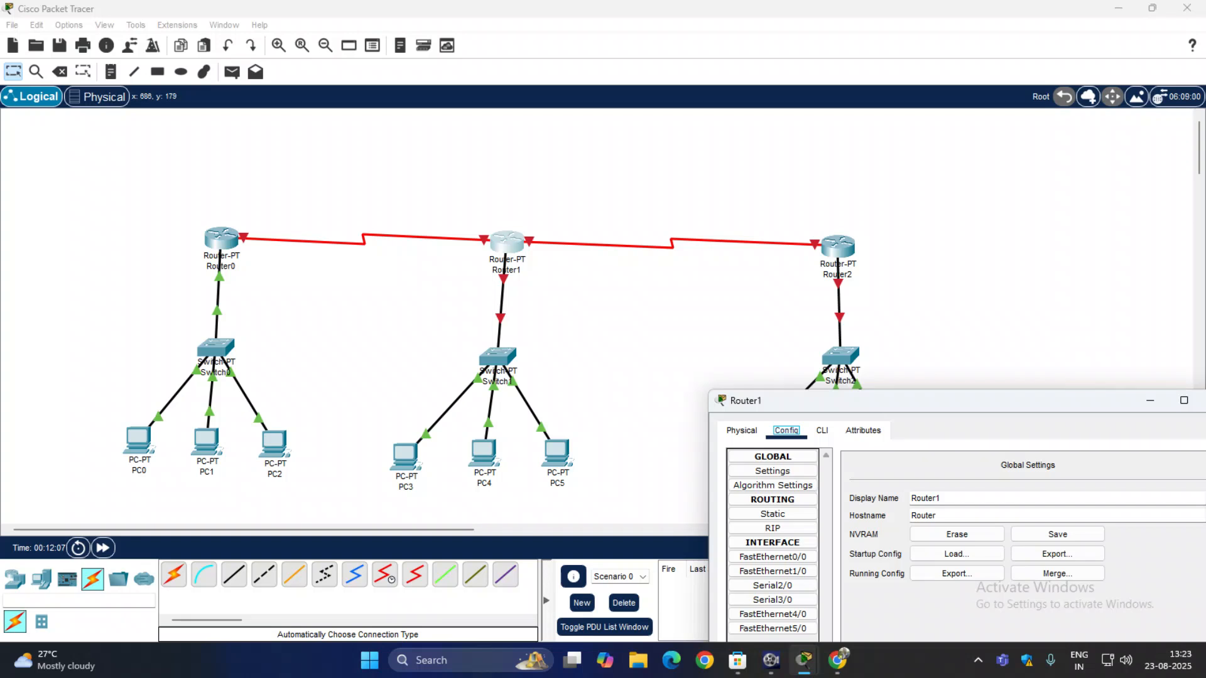
left_click_drag(892, 402, 751, 142)
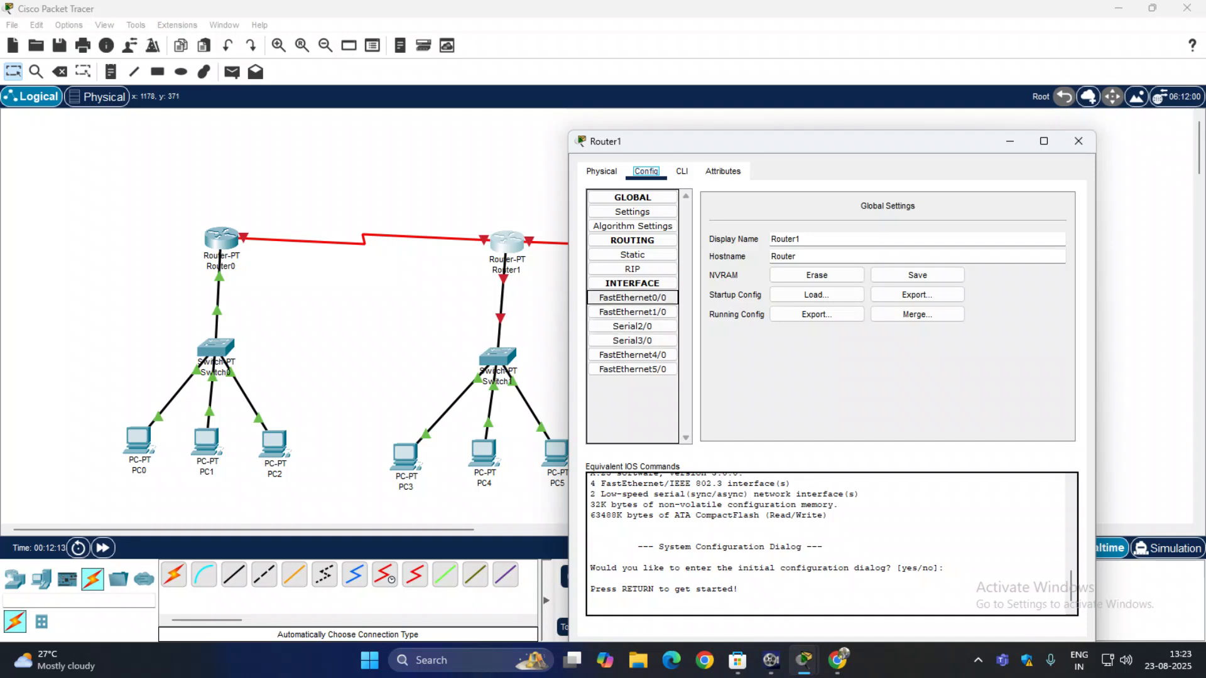
left_click(632, 298)
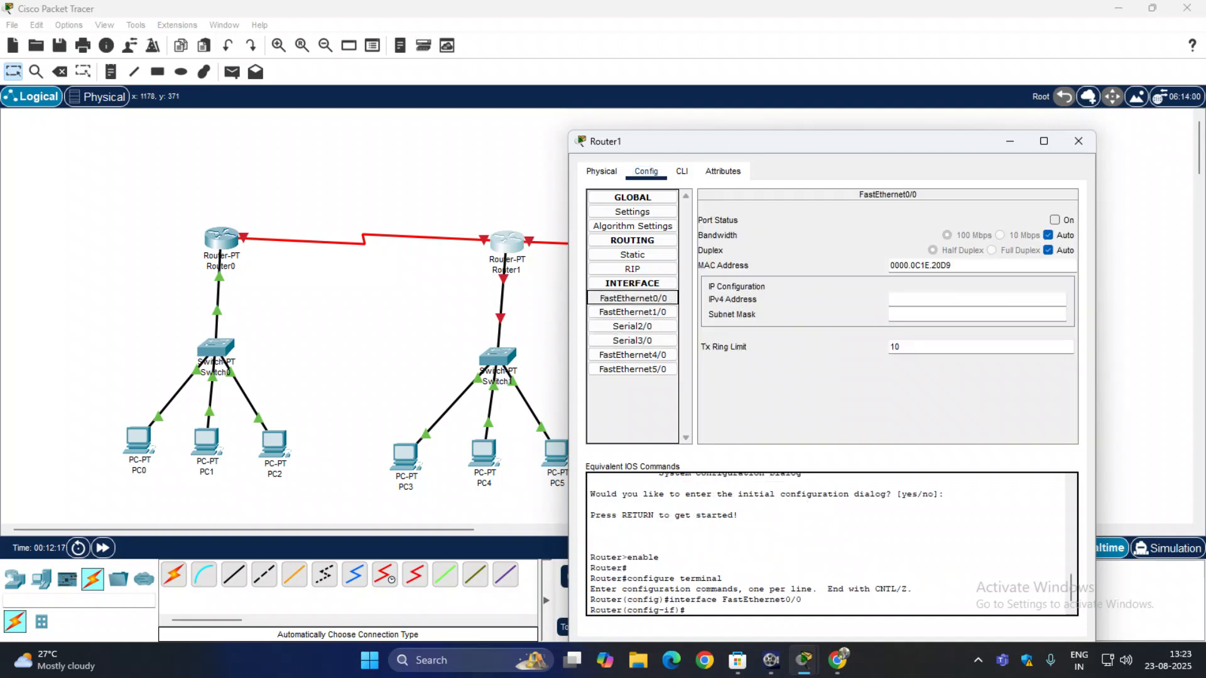
left_click(1055, 220)
left_click(977, 299)
type("10.0.0.2")
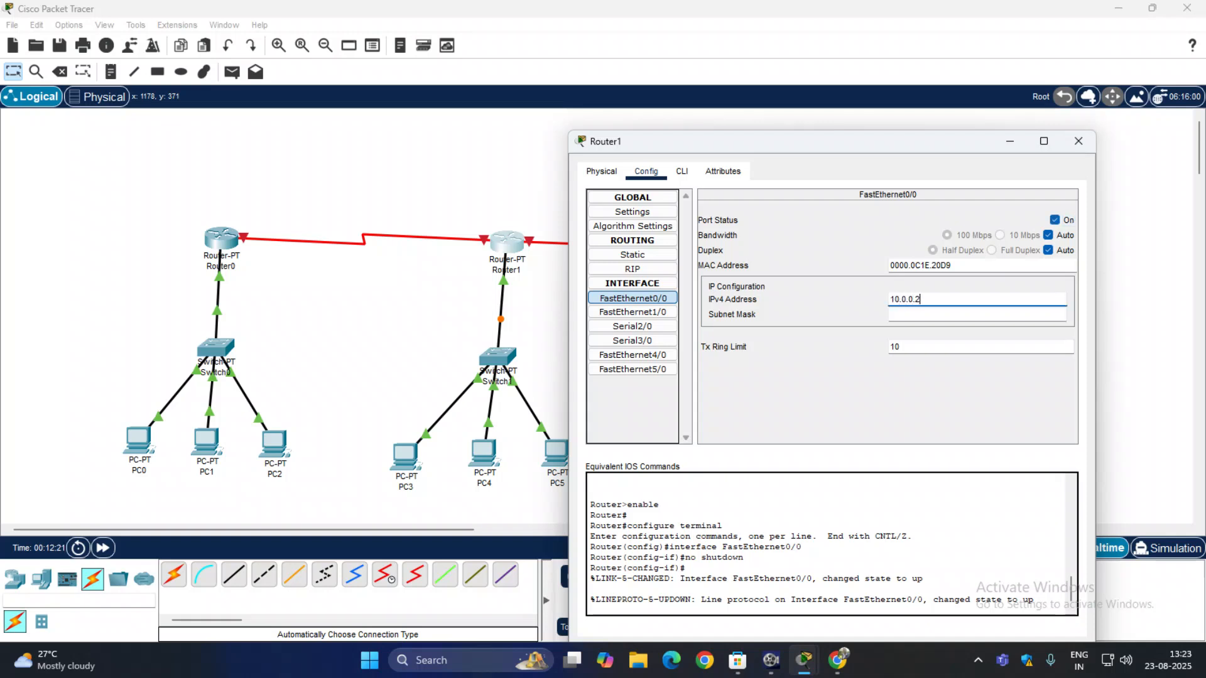
key("Tab")
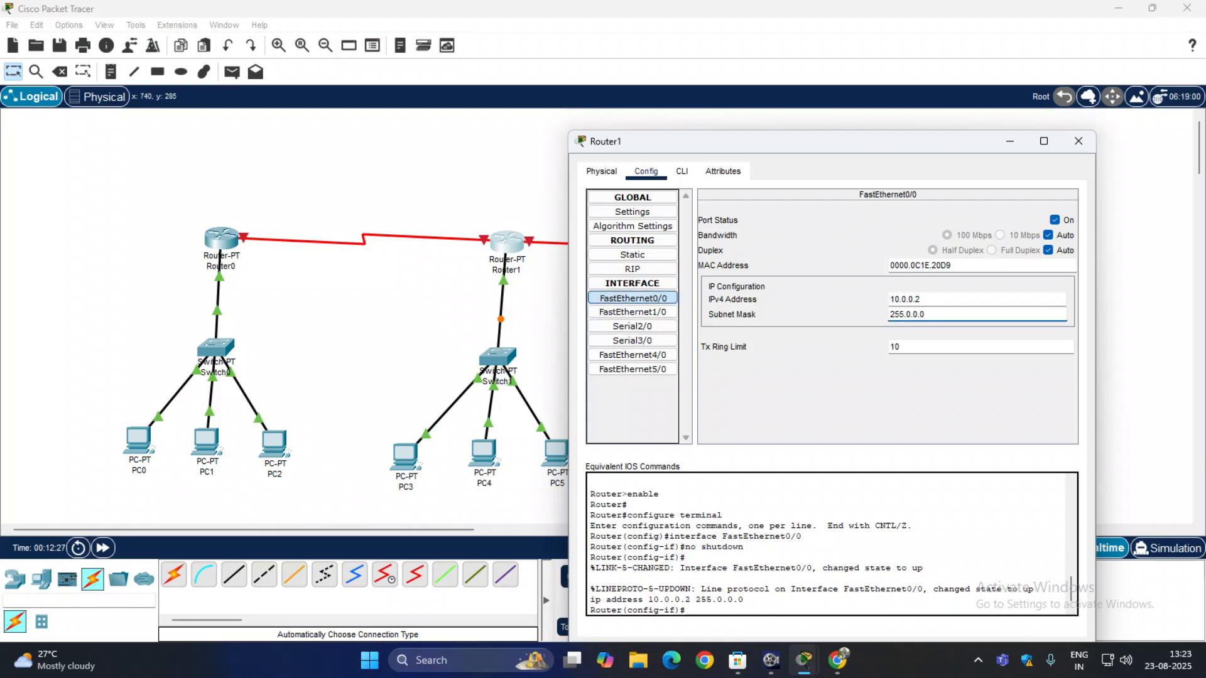
Step: Set Router1's FastEthernet0/0 IPv4 address to 192.168.20.4 and its subnet mask to 255.255.255.0
key("shift+Tab")
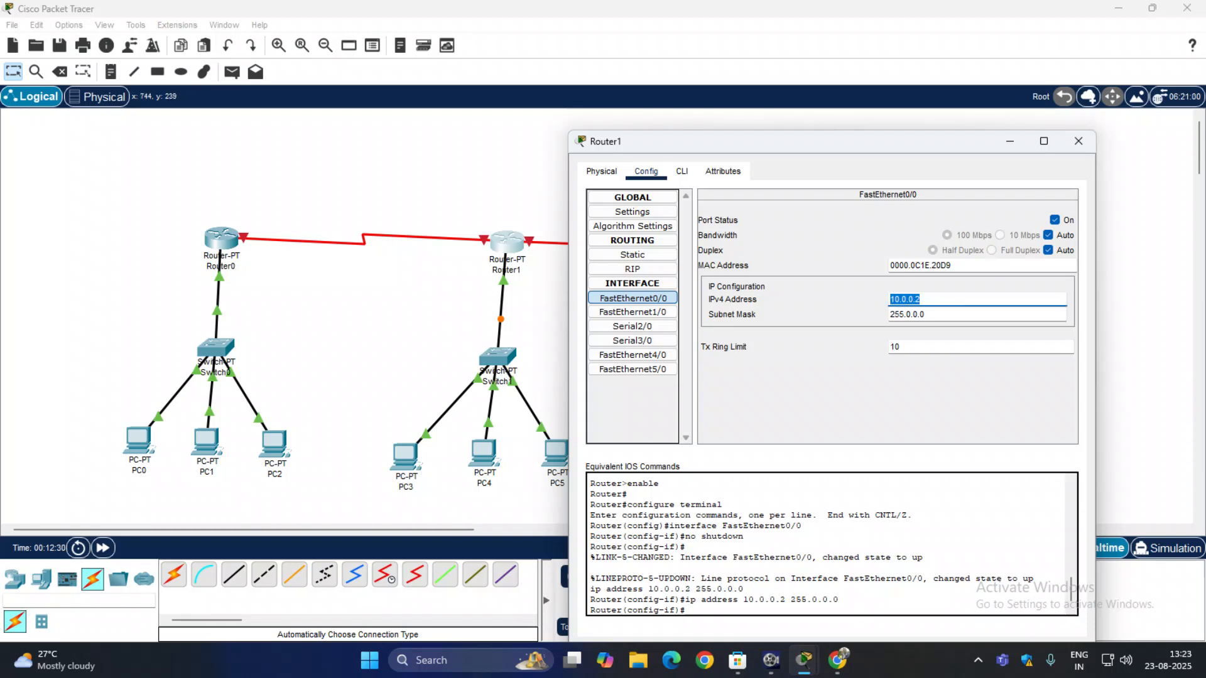
key("BackSpace")
type("192.168.20.4")
key("Tab")
mouse_move(926, 315)
left_mouse_down()
mouse_move(890, 315)
mouse_move(906, 315)
left_mouse_up()
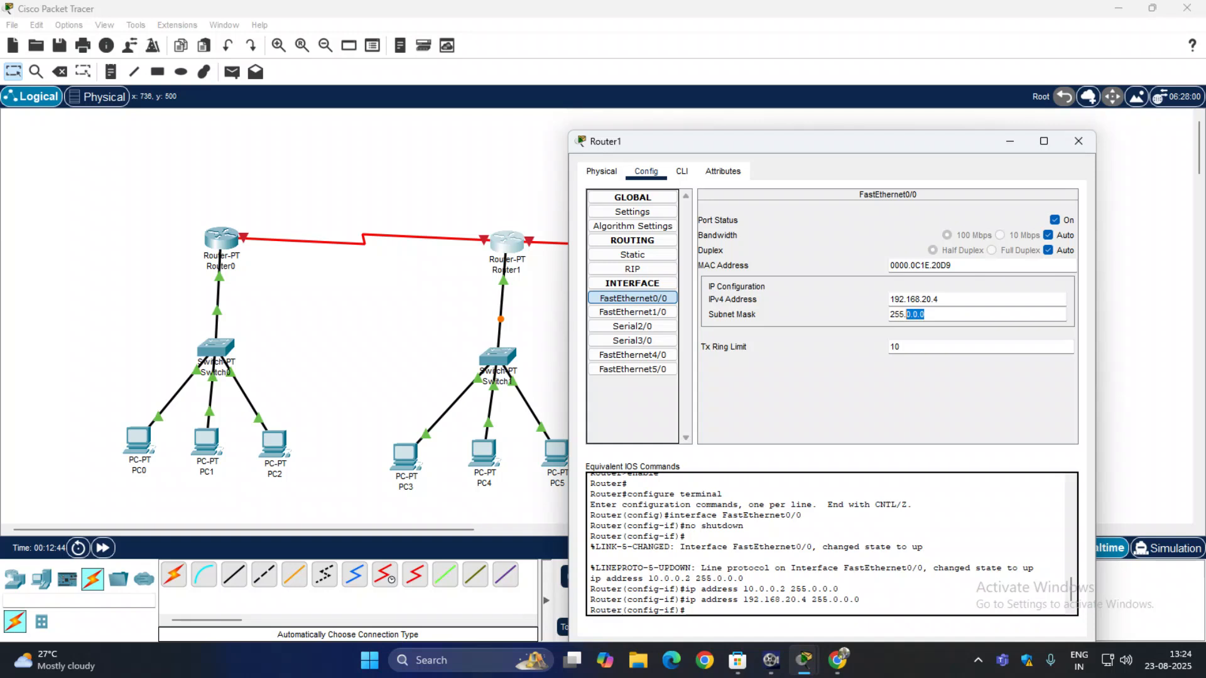
type("255.255")
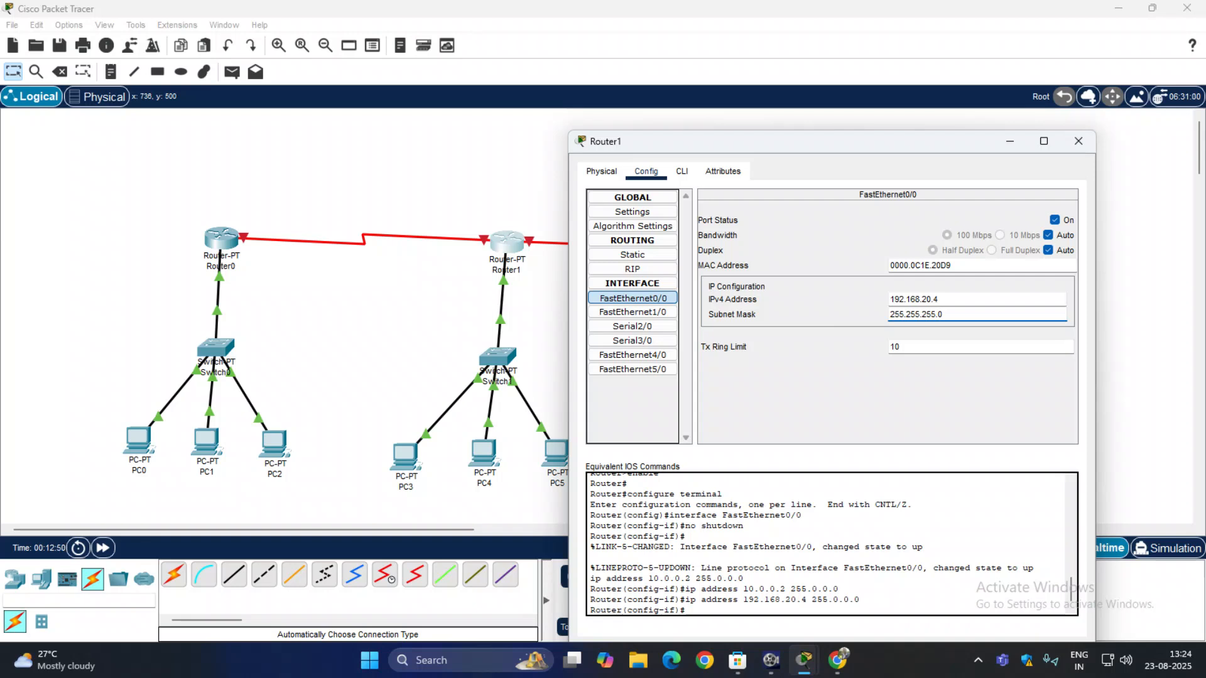
type(".0")
key("Return")
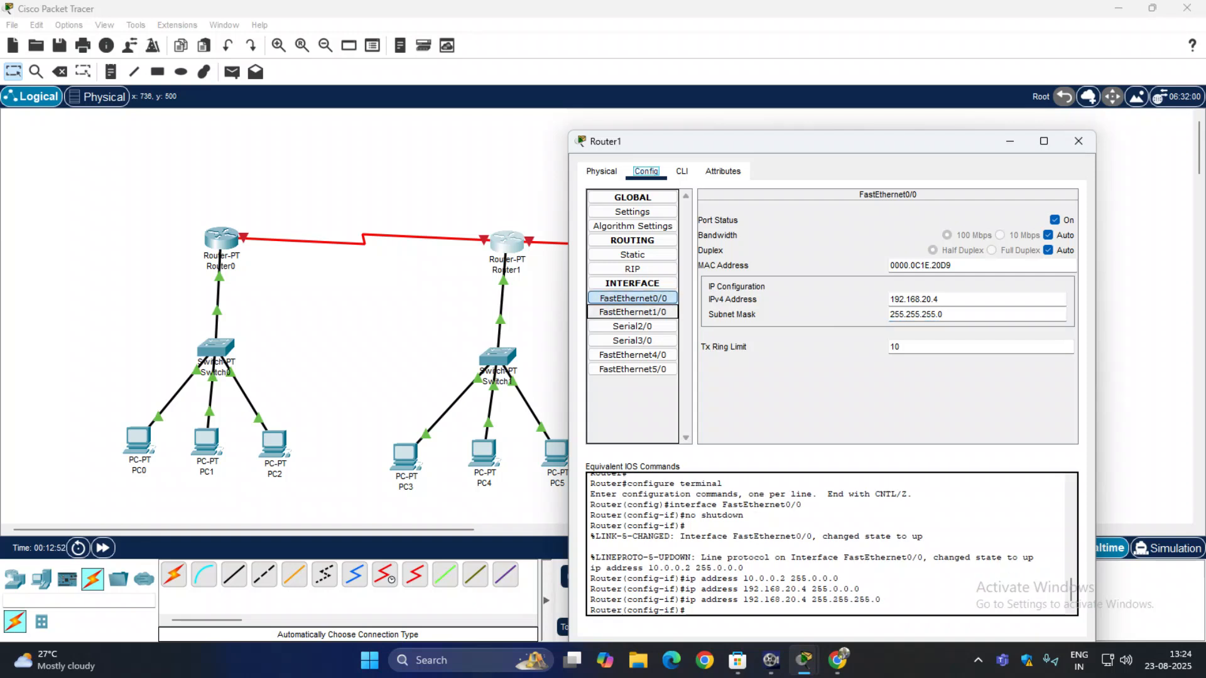
Step: Turn on Router1's Serial2/0 port and give it the IPv4 address 10.0.0.2 with subnet mask 255.0.0.0
key("Tab")
key("Tab")
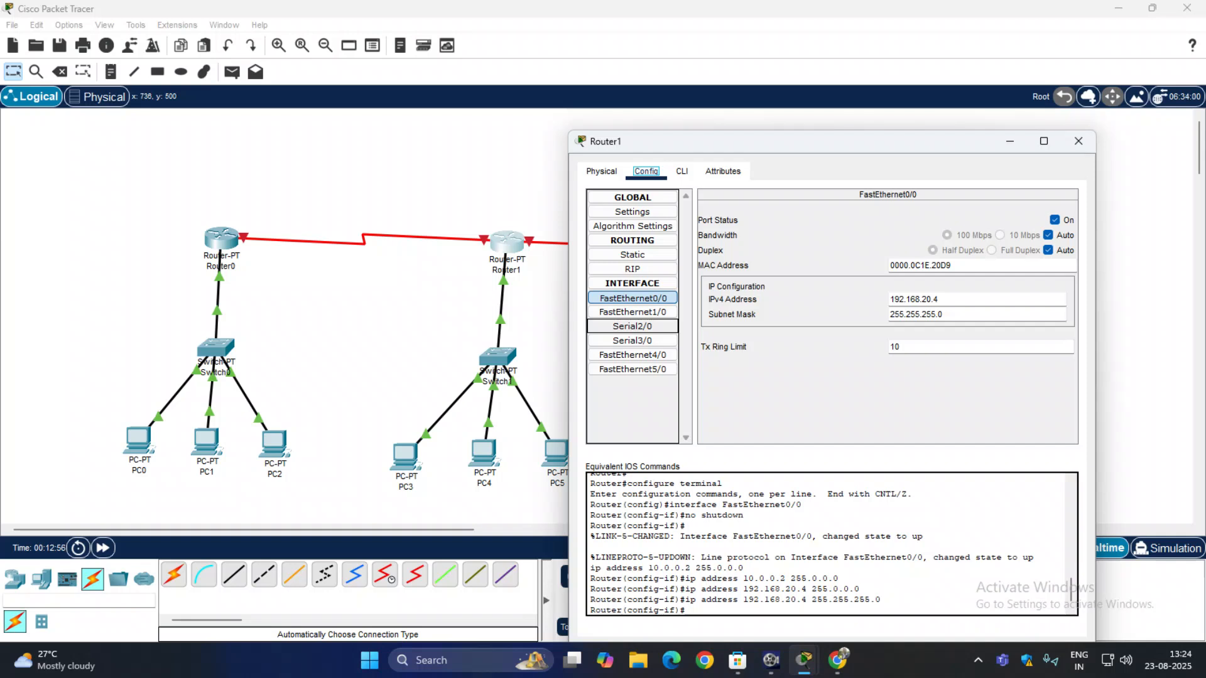
key("Tab")
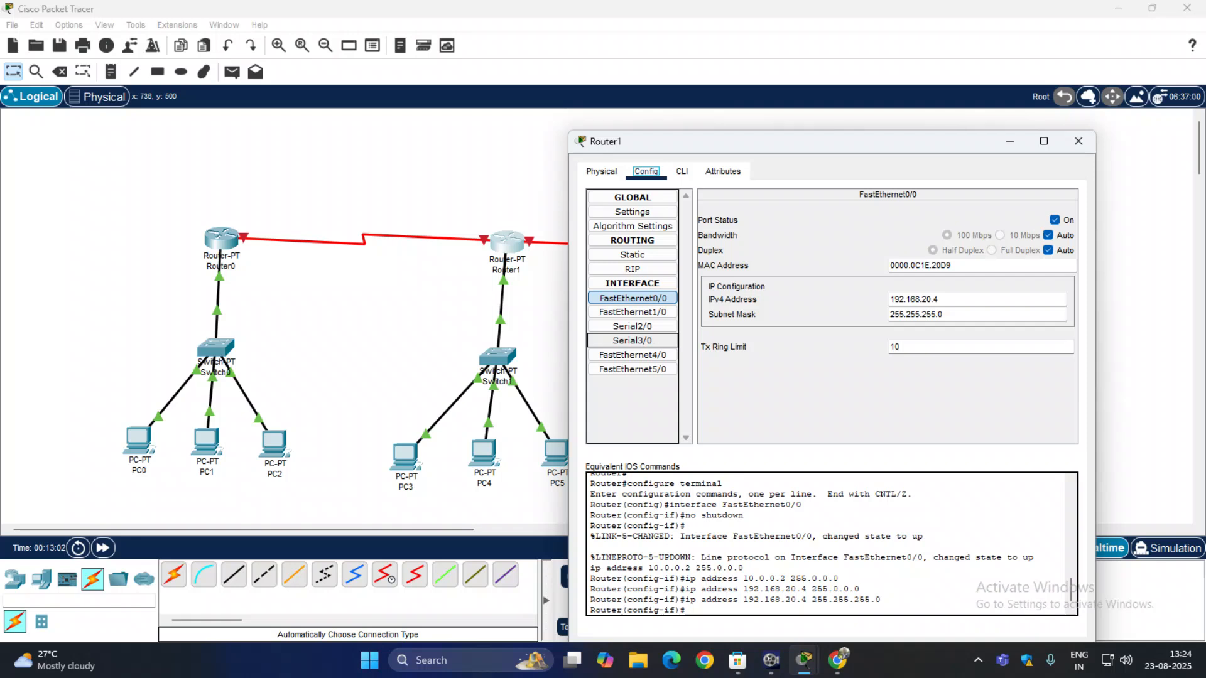
key("shift+Tab")
key("space")
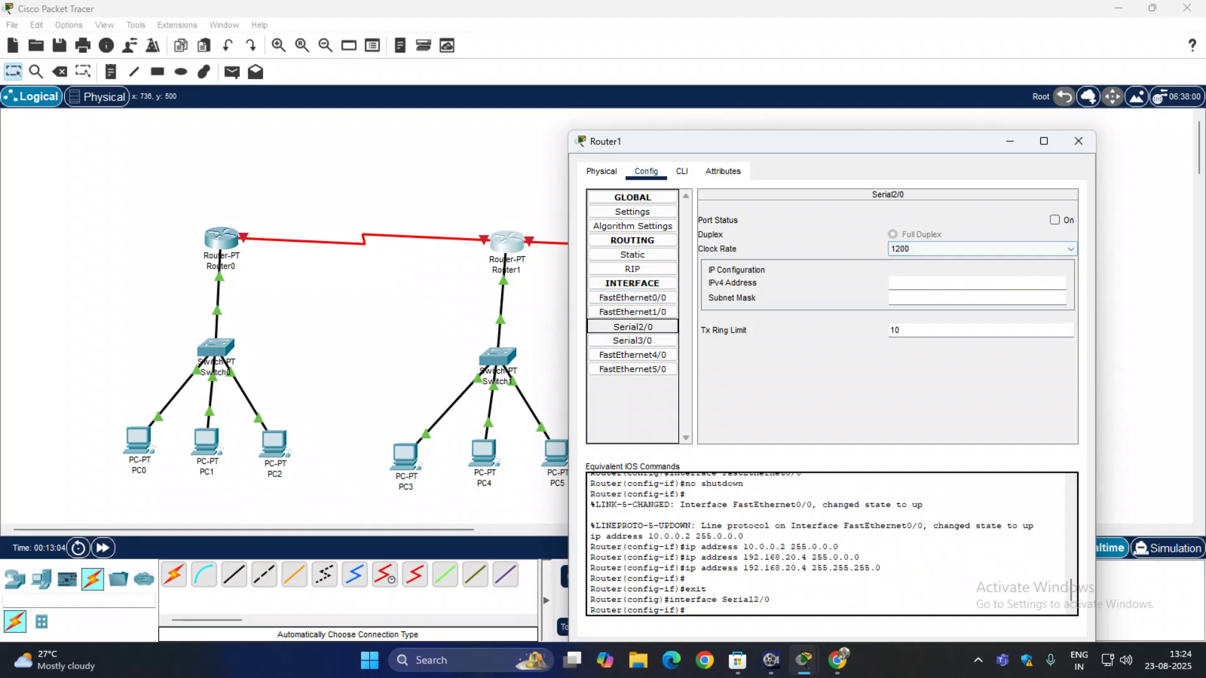
key("Tab")
key("space")
key("Tab")
type("1")
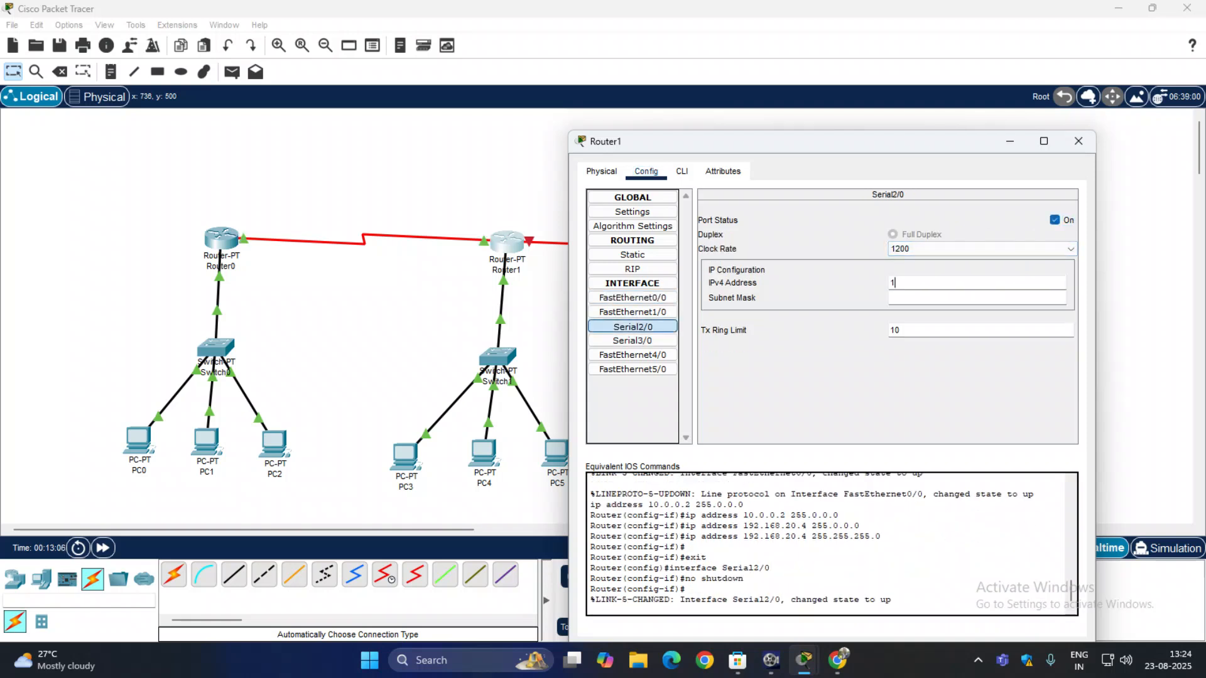
type("0.0.0.2")
key("Tab")
key("Tab")
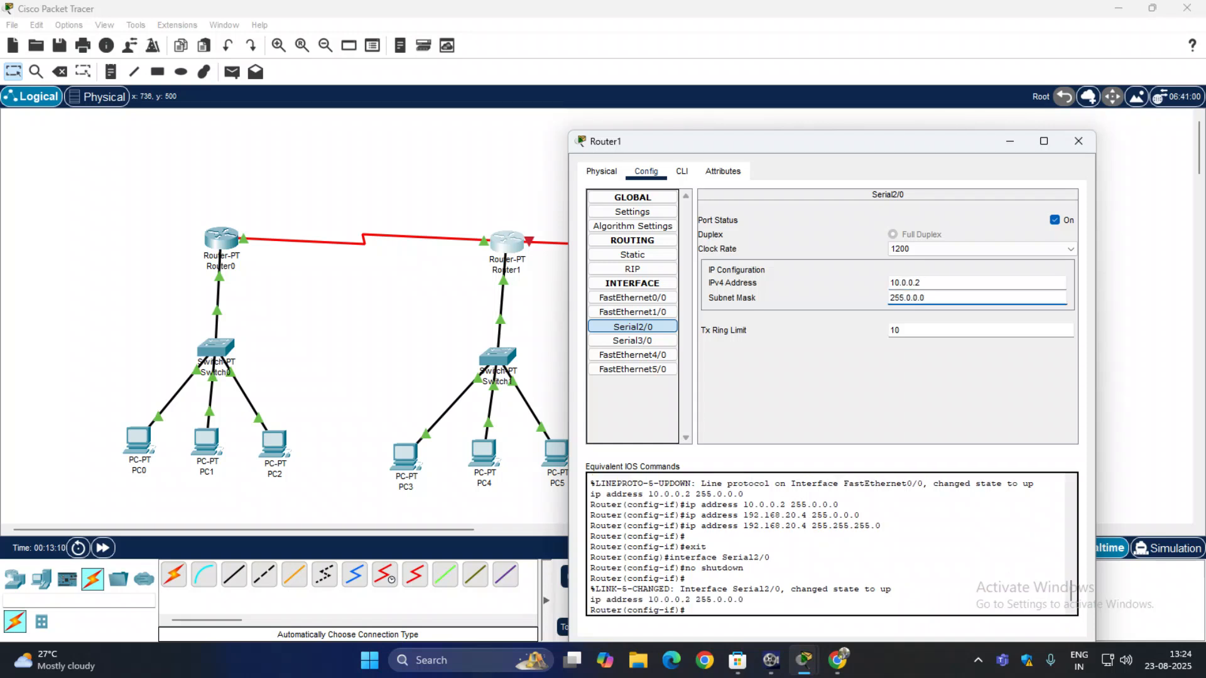
Step: Turn on Router1's Serial3/0 port and give it the IPv4 address 20.0.0.1 with subnet mask 255.0.0.0
left_click(633, 341)
left_click(1055, 220)
left_click(976, 283)
type("20")
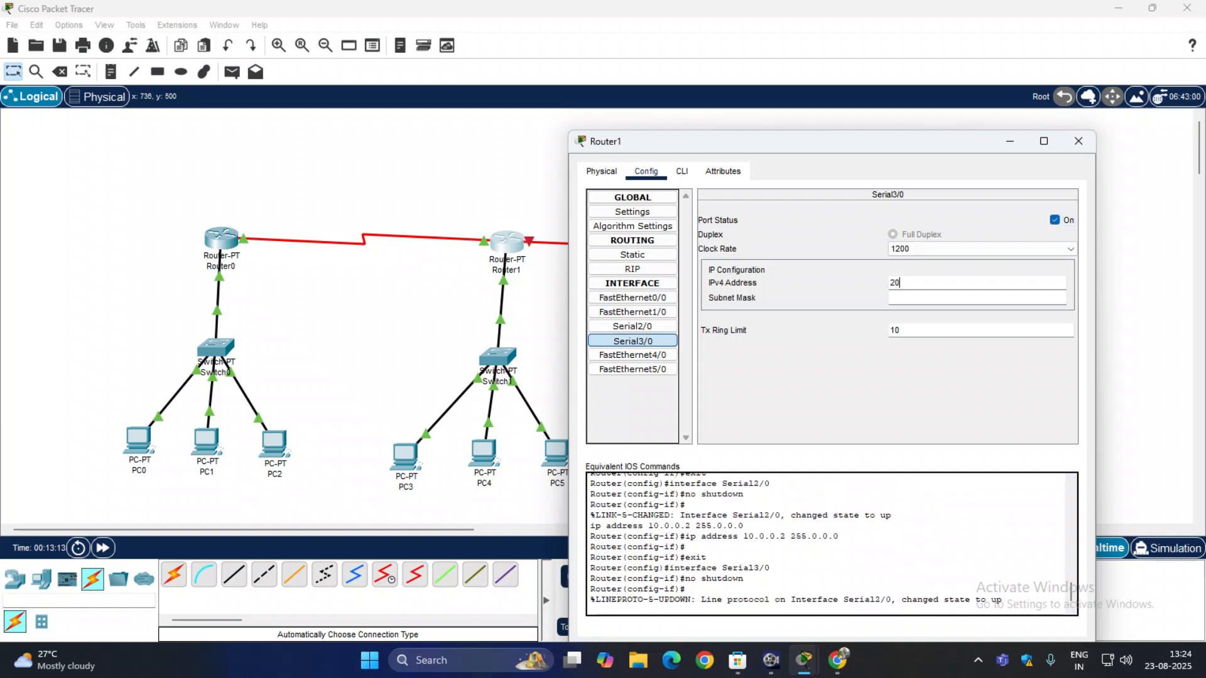
type(".0.0.1")
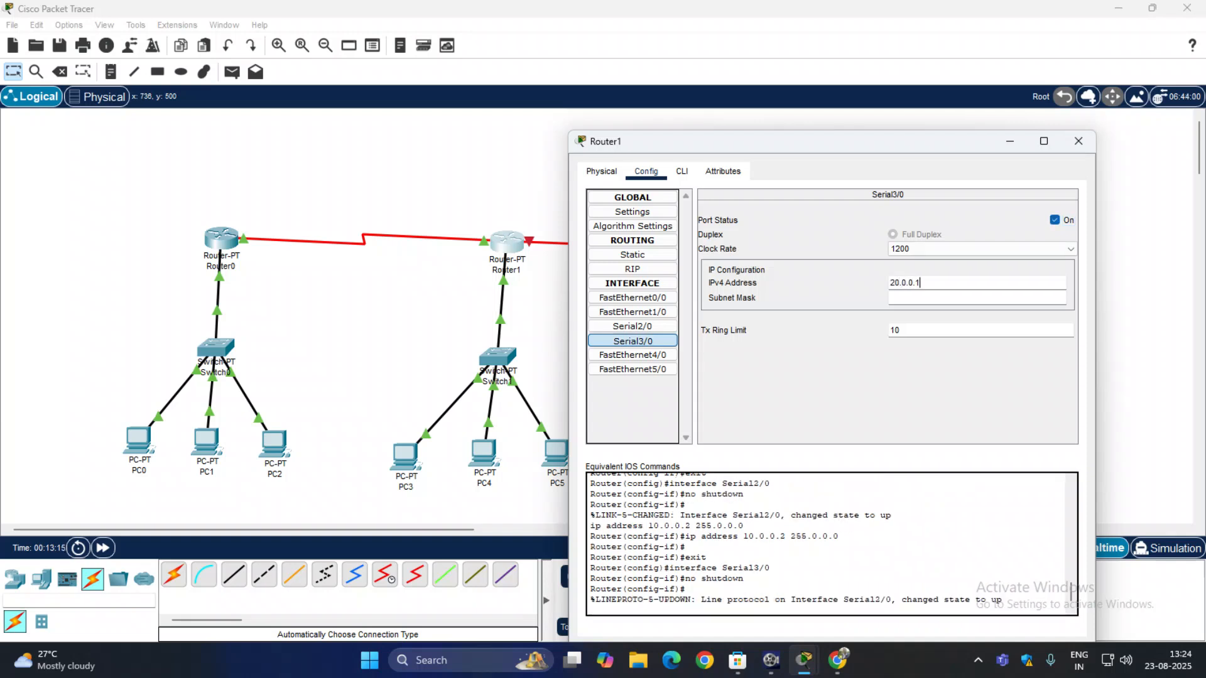
key("Tab")
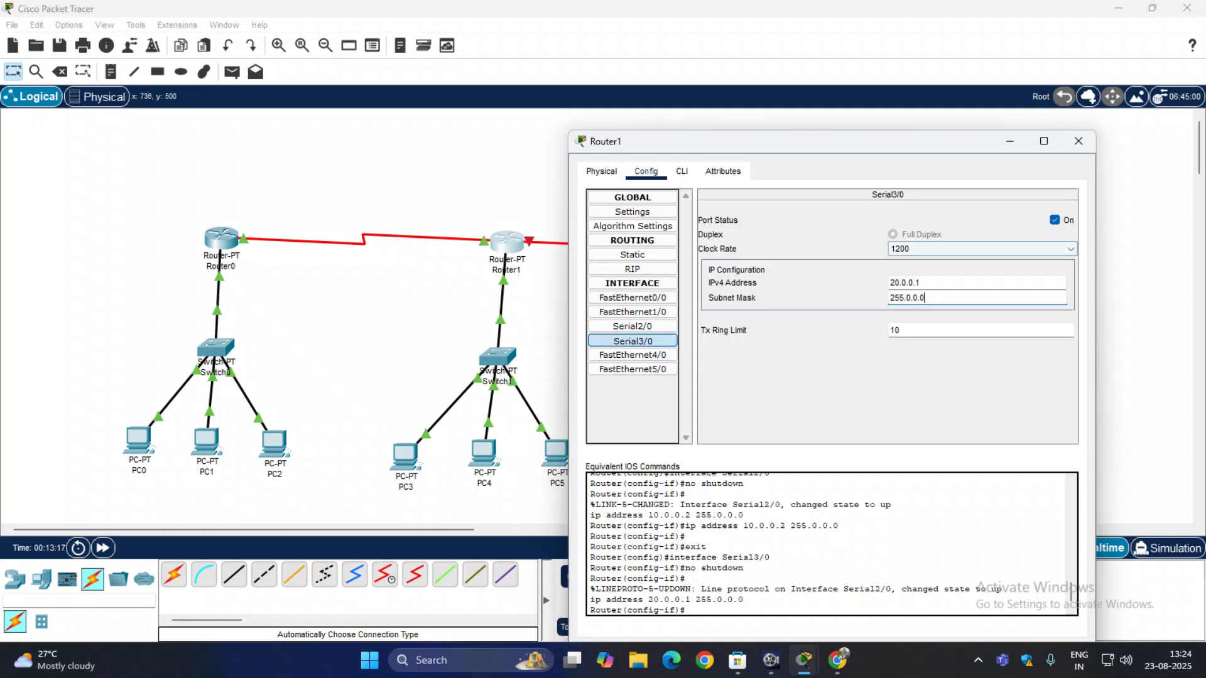
left_click(1079, 141)
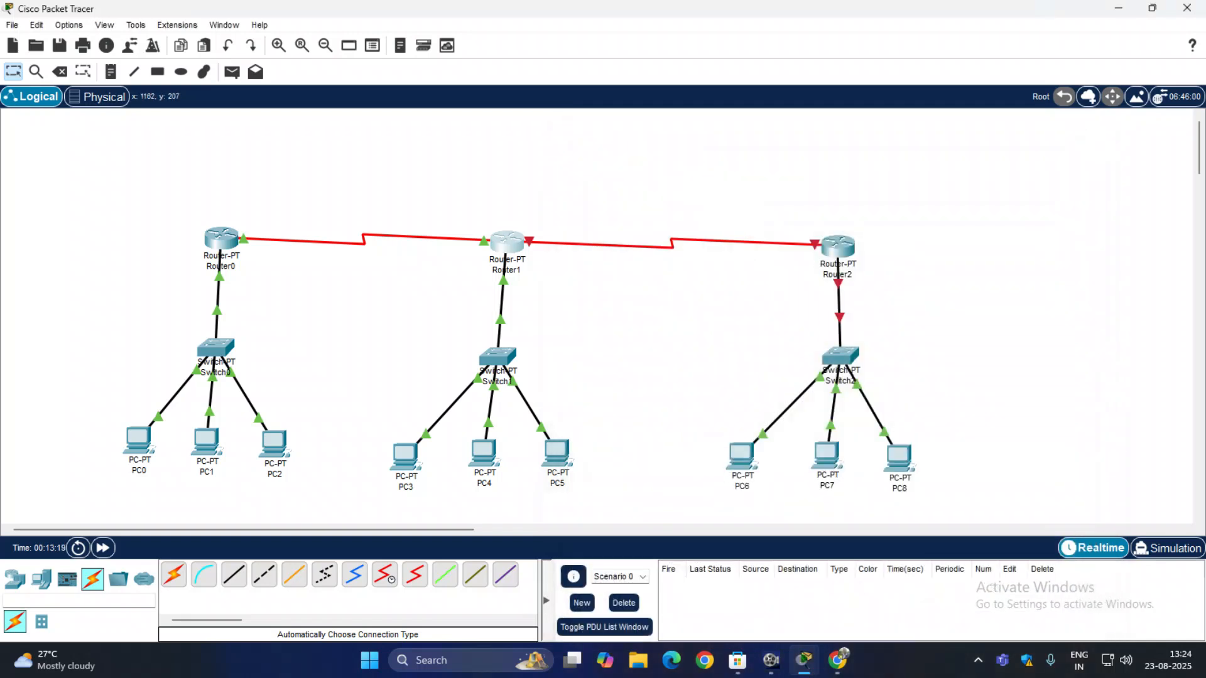
Step: Open the configuration of Router2 and turn on its FastEthernet0/0 port
left_click(838, 246)
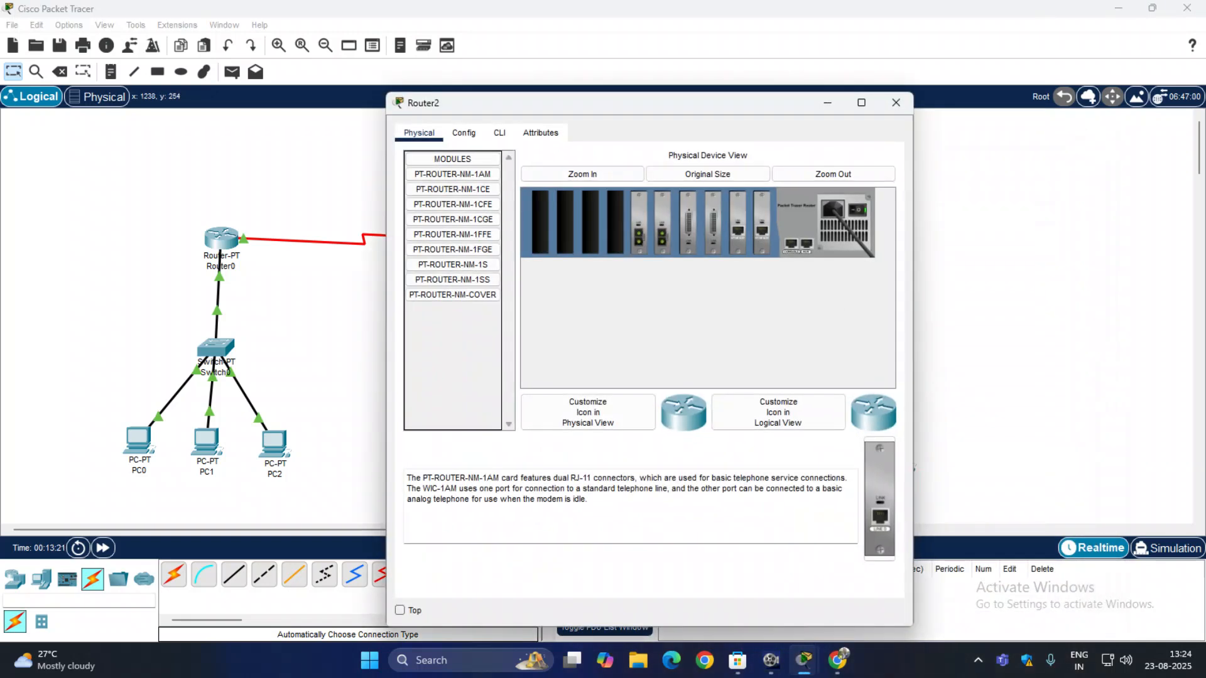
left_click(464, 132)
left_click_drag(628, 102, 964, 105)
left_click_drag(854, 105, 367, 134)
left_click(303, 293)
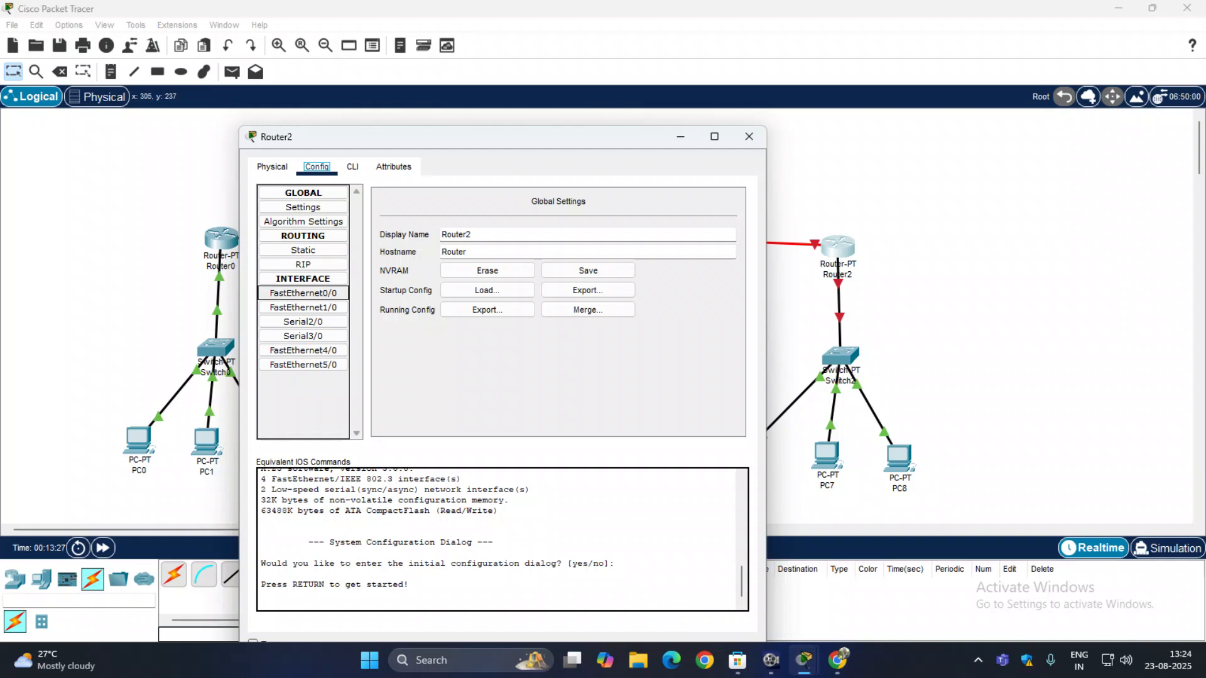
left_click(725, 216)
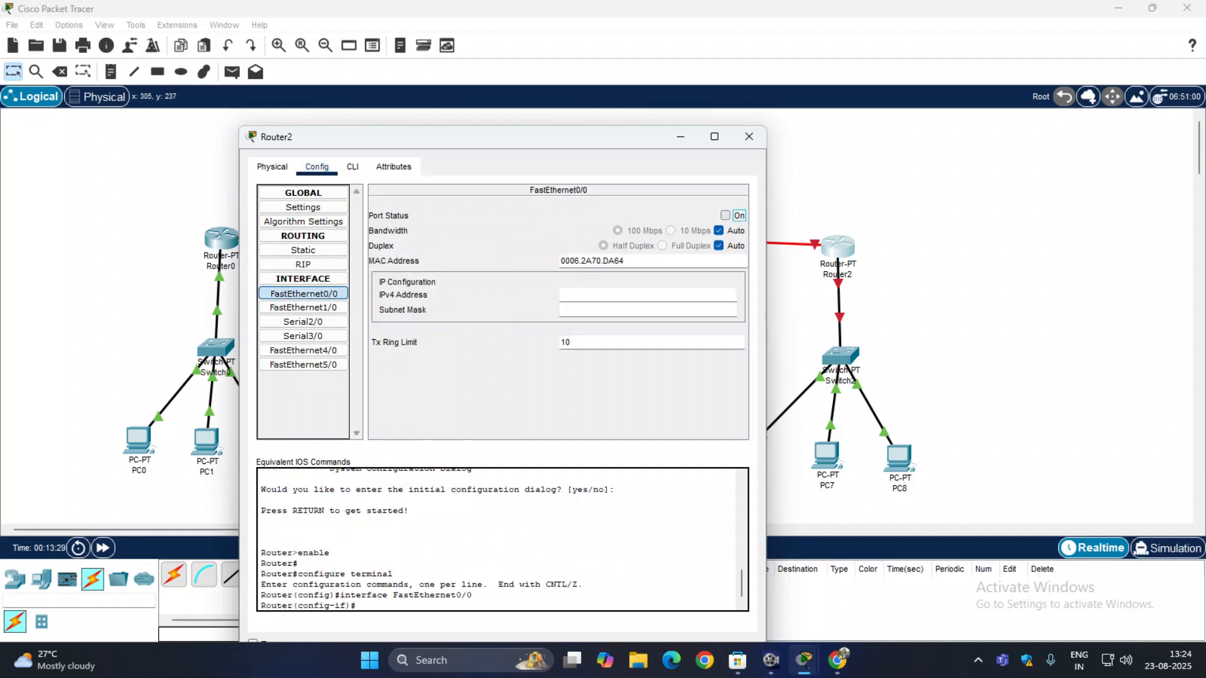
Step: Set Router2's FastEthernet0/0 IPv4 address to 192.168.30.4 with subnet mask 255.255.255.0
left_click(648, 295)
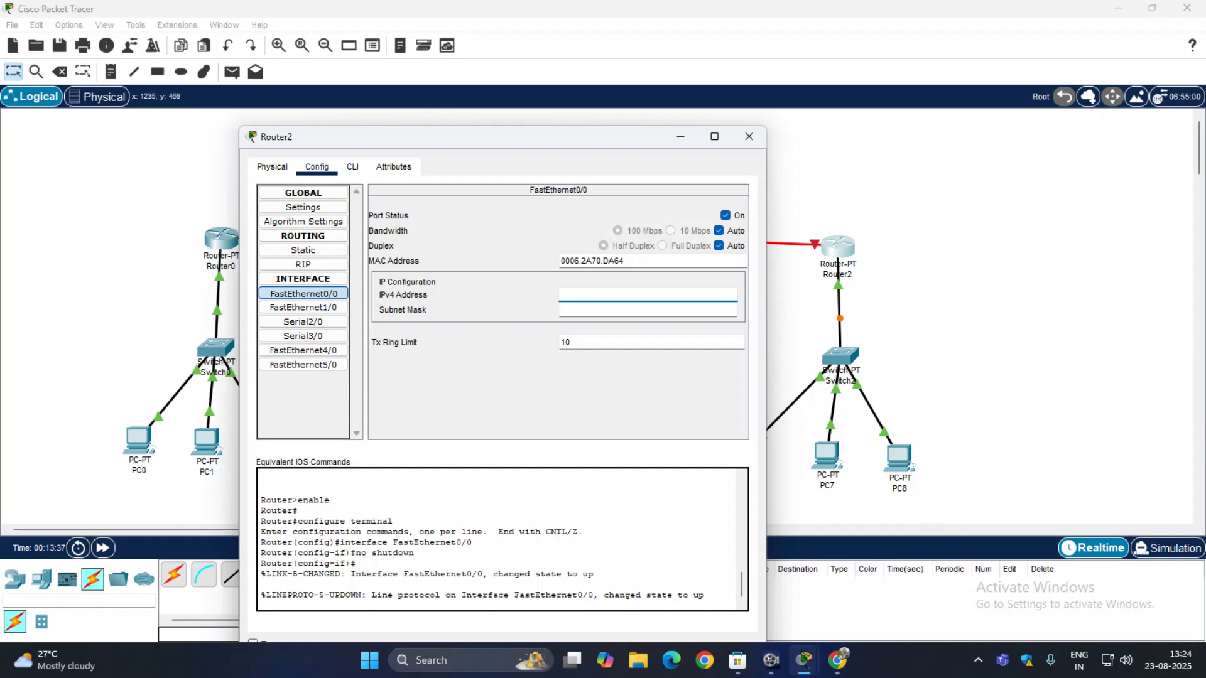
type("192.168.30.4")
key("Tab")
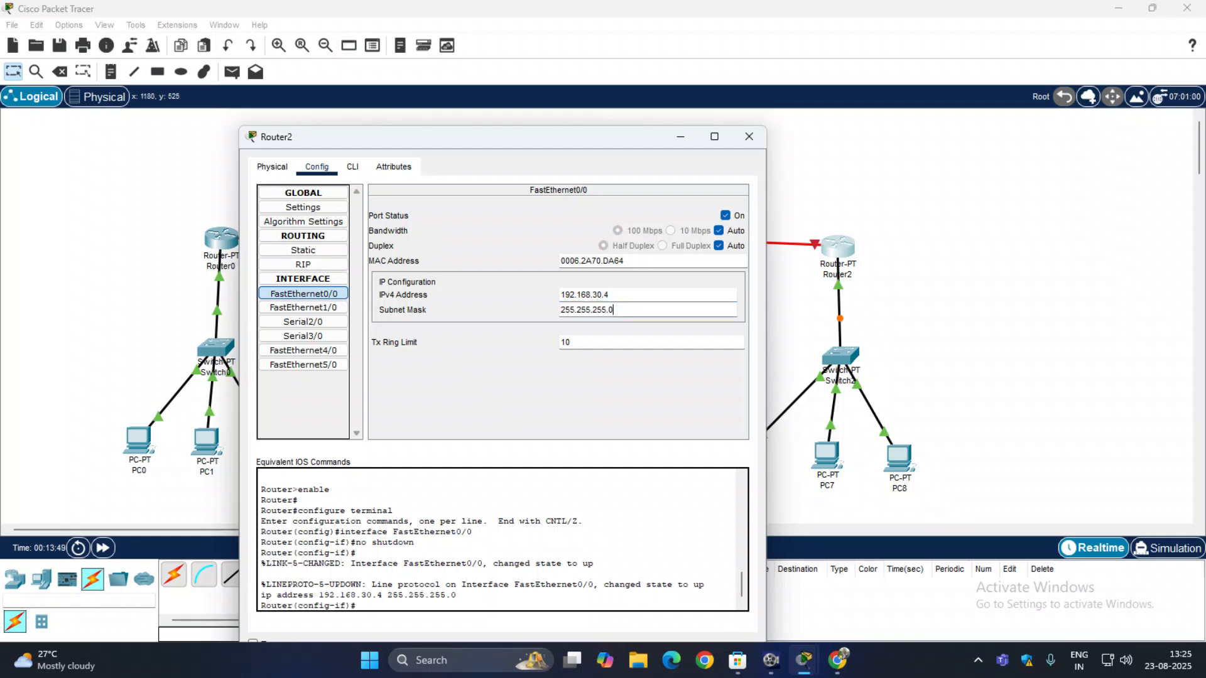
Step: Turn on Router2's Serial2/0 port, give it IPv4 address 20.0.0.2 with subnet mask 255.0.0.0, and close the router's configuration
left_click(303, 322)
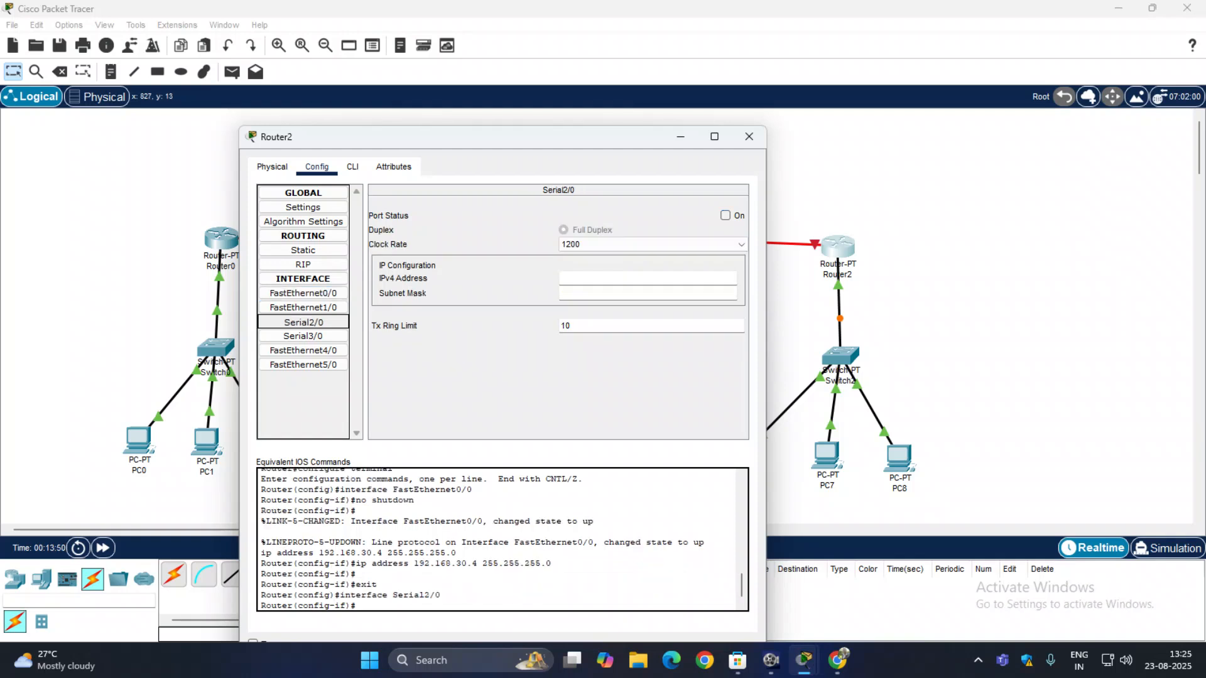
left_click_drag(617, 143, 659, 232)
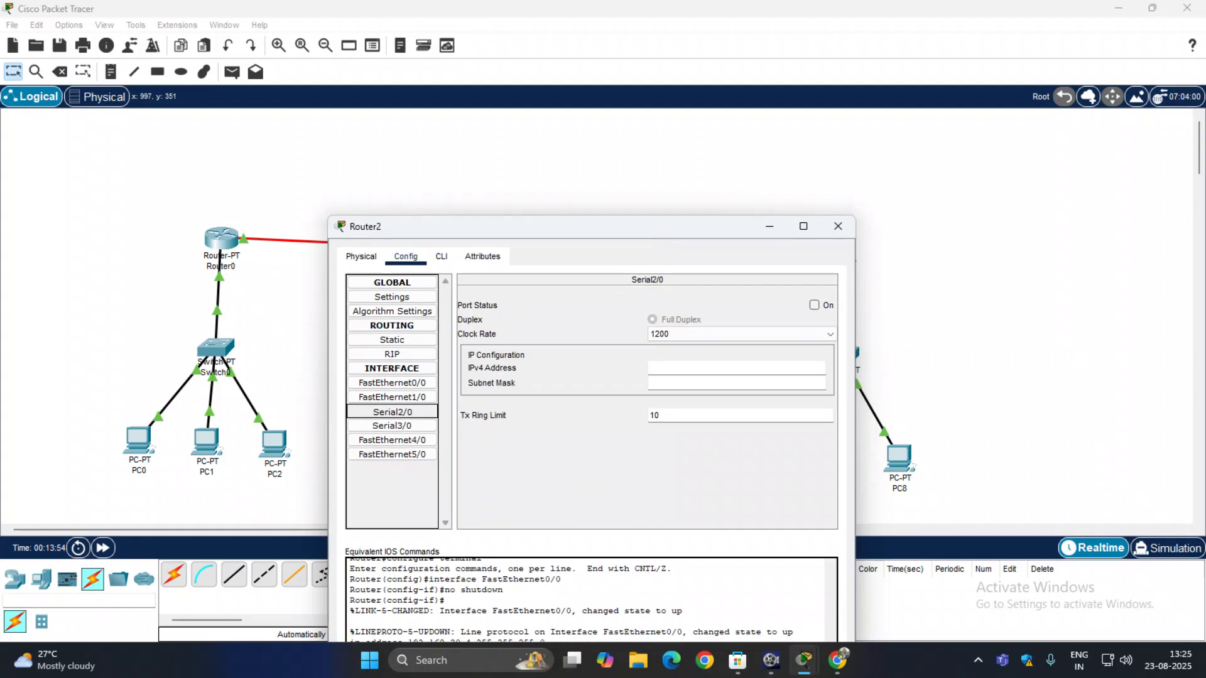
left_click(392, 412)
left_click(814, 305)
left_click(698, 368)
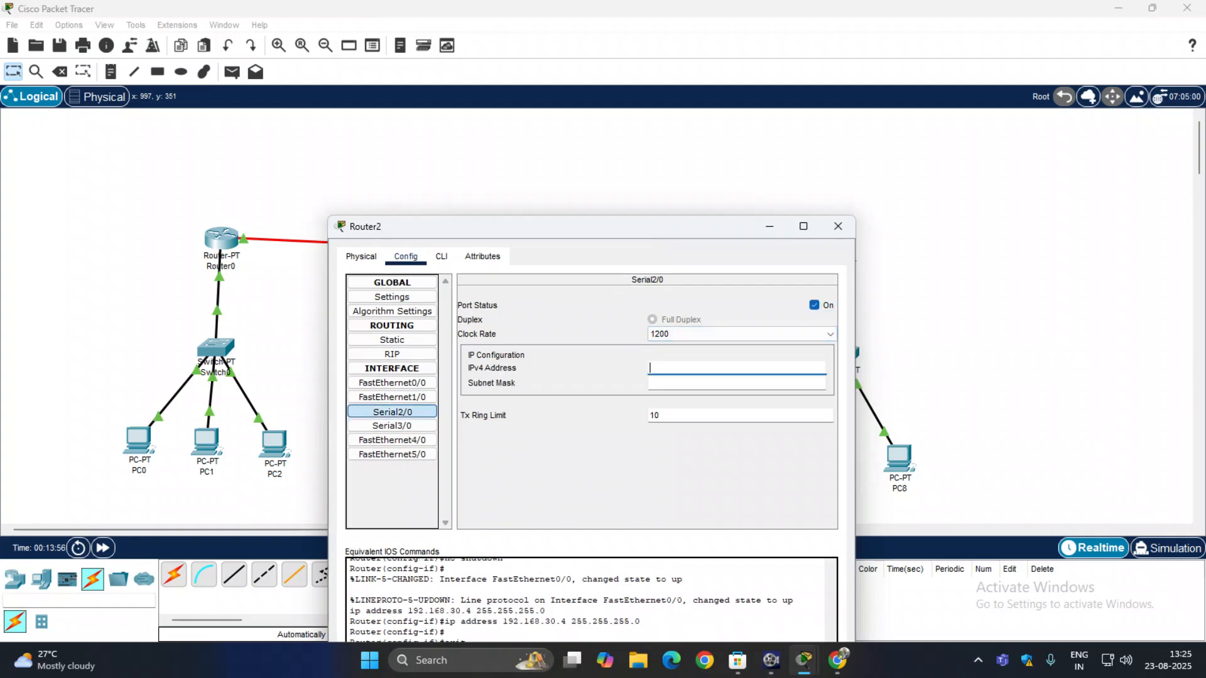
type("20.0.0.2")
left_click(697, 384)
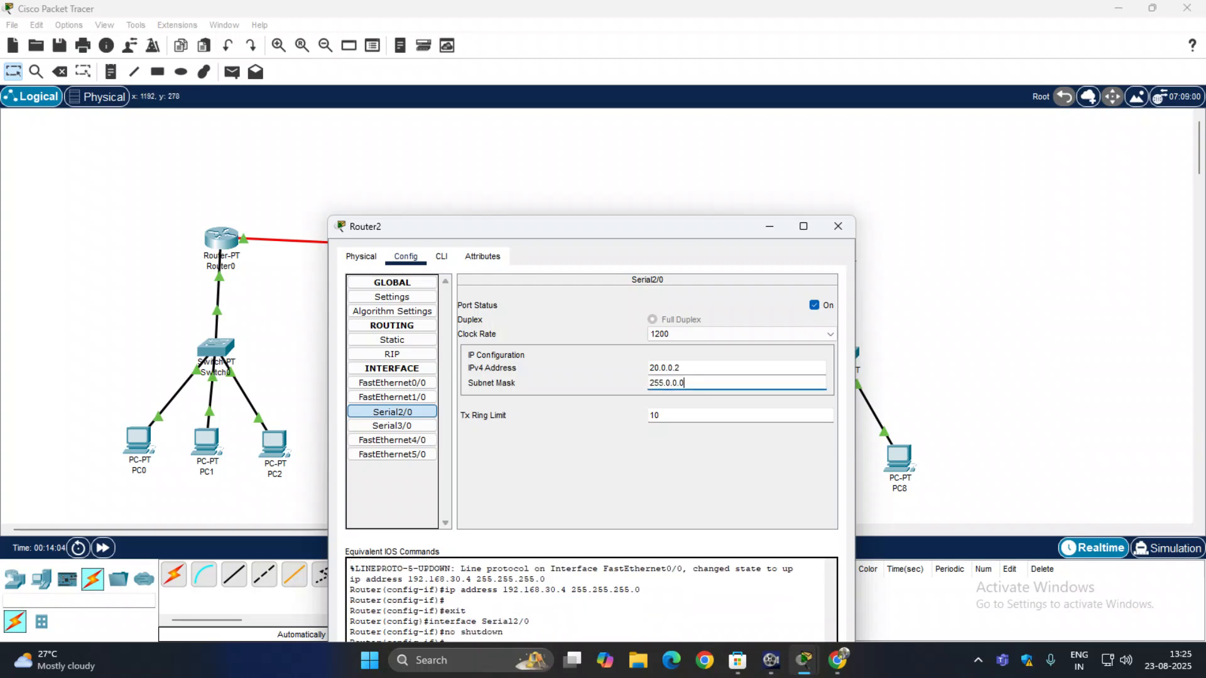
left_click_drag(678, 231, 869, 300)
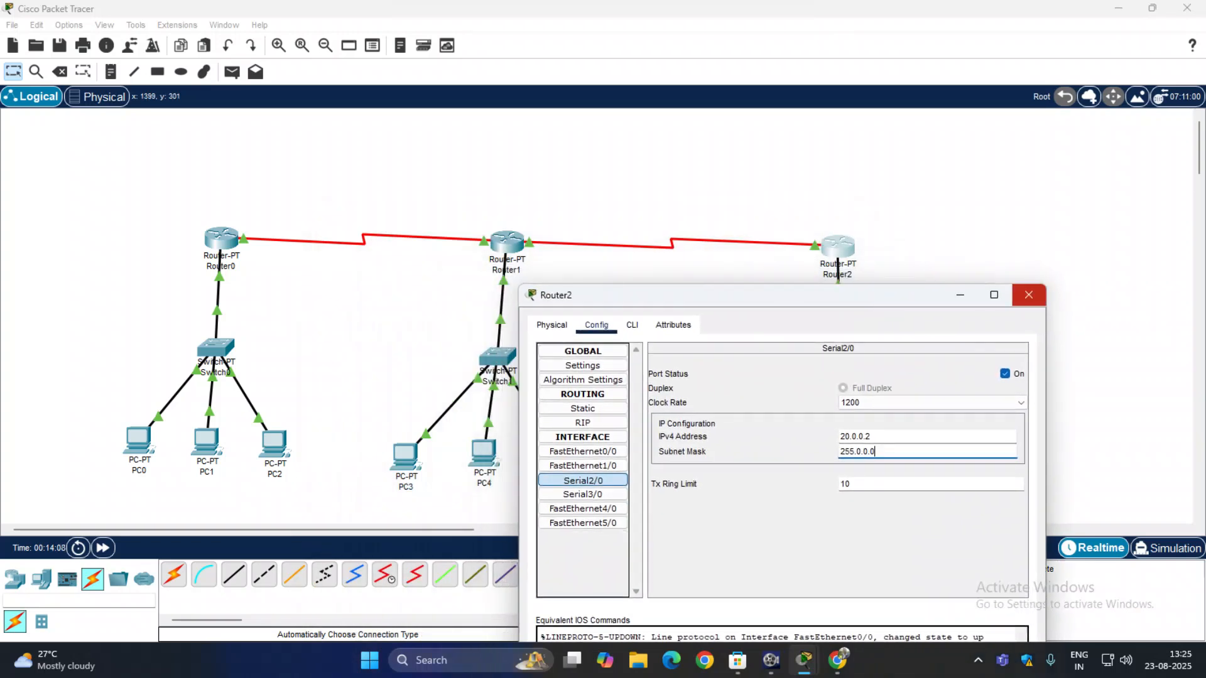
left_click(1028, 295)
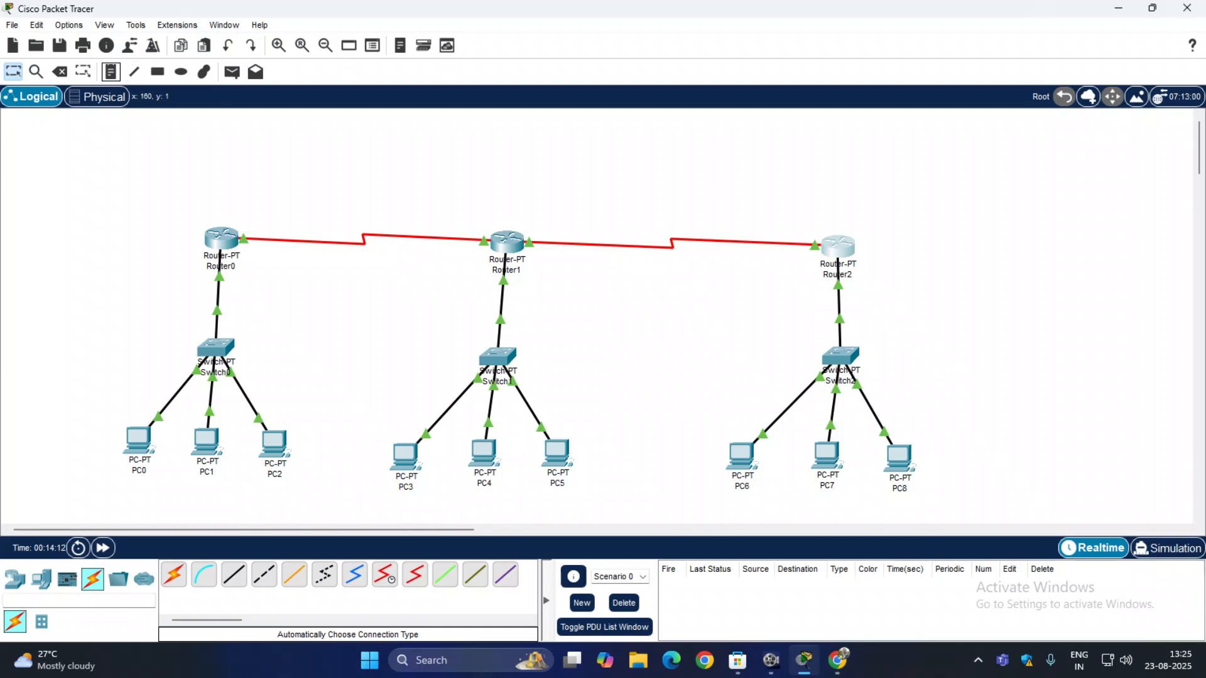
Step: Place text notes 192.168.10.1, 192.168.10.2 and 192.168.10.3 below PC0, PC1 and PC2 respectively
key("n")
left_click(117, 490)
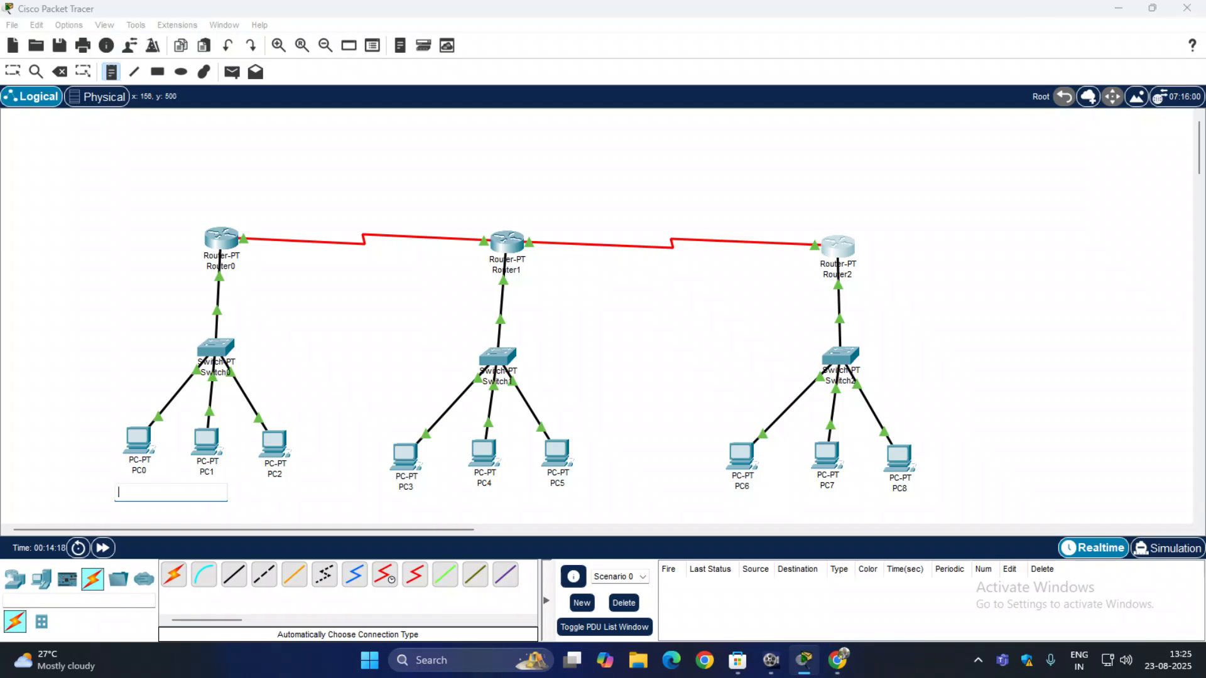
type("192.168.10.1")
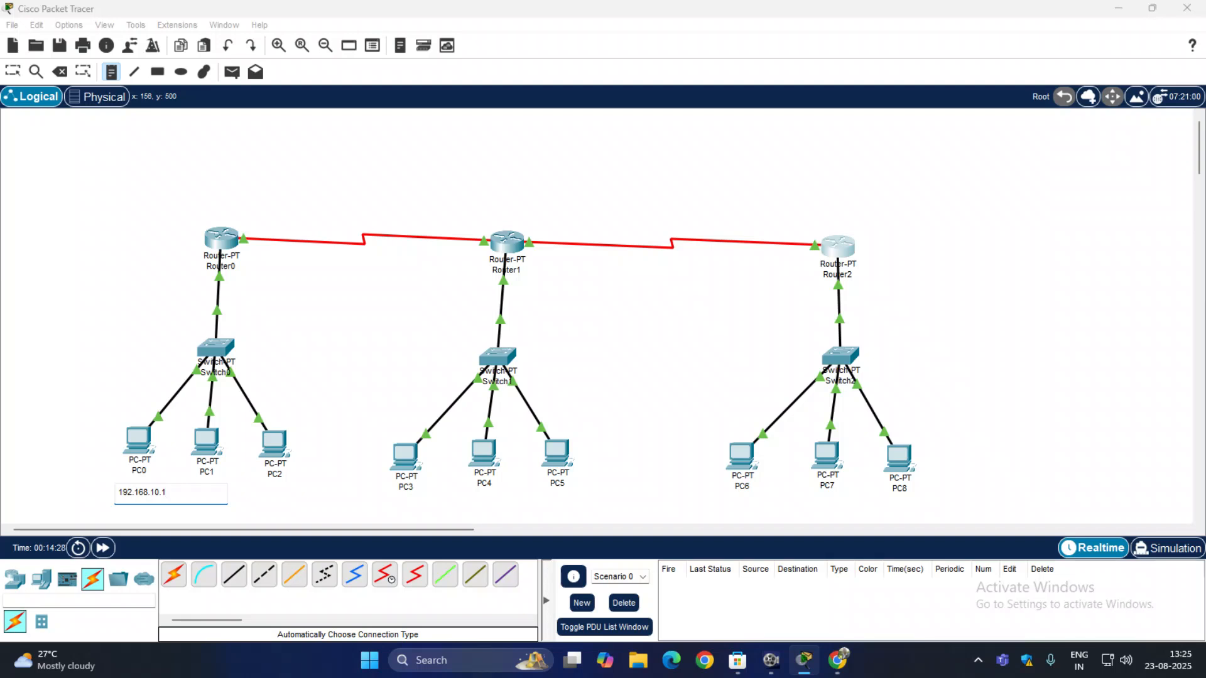
left_click(185, 521)
left_click(179, 489)
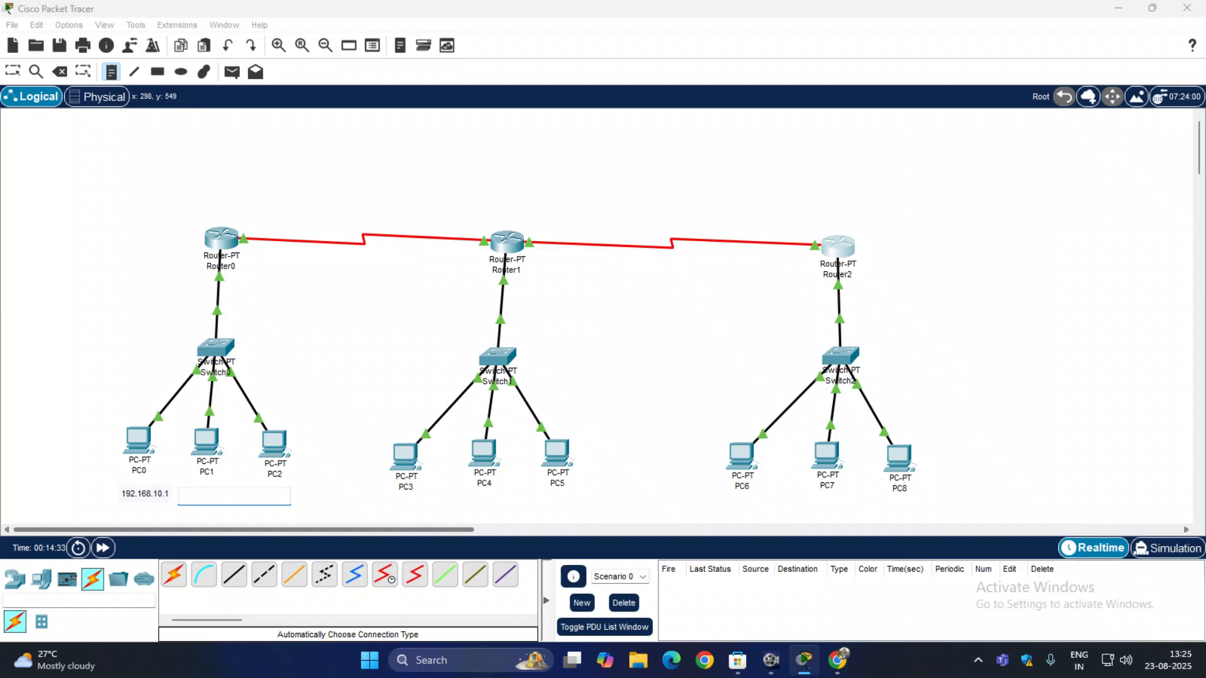
type("192.168.10.2")
left_click(263, 506)
left_click(275, 502)
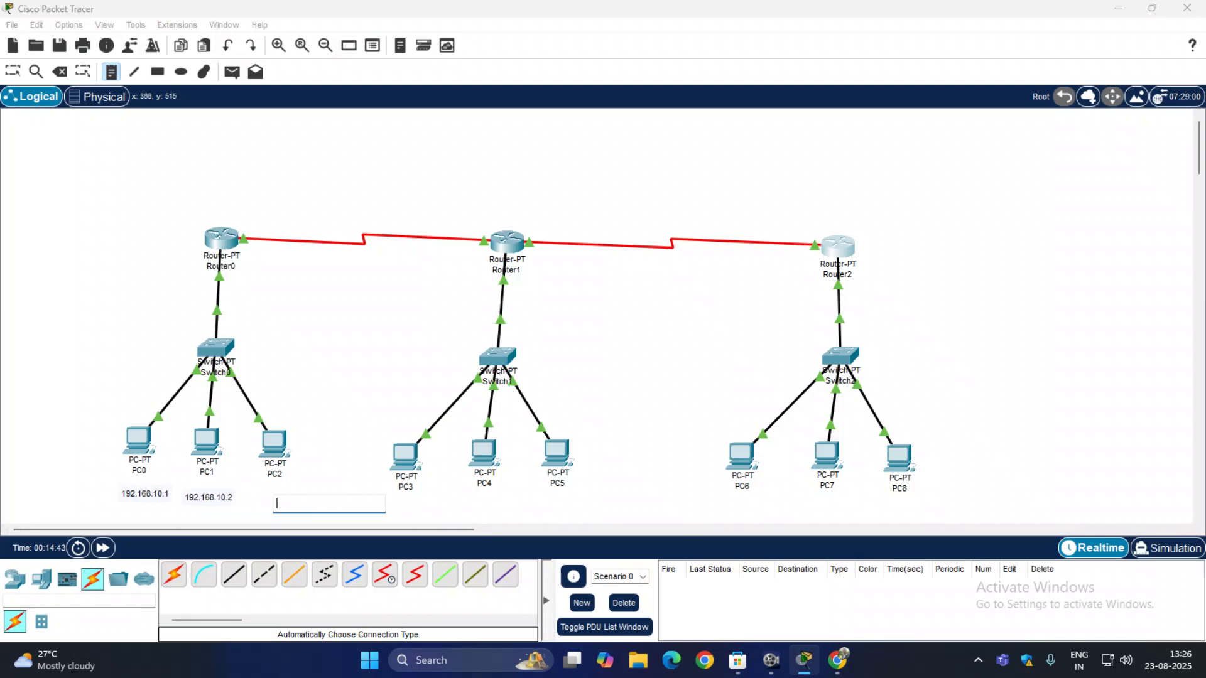
left_click(261, 501)
type("192.1")
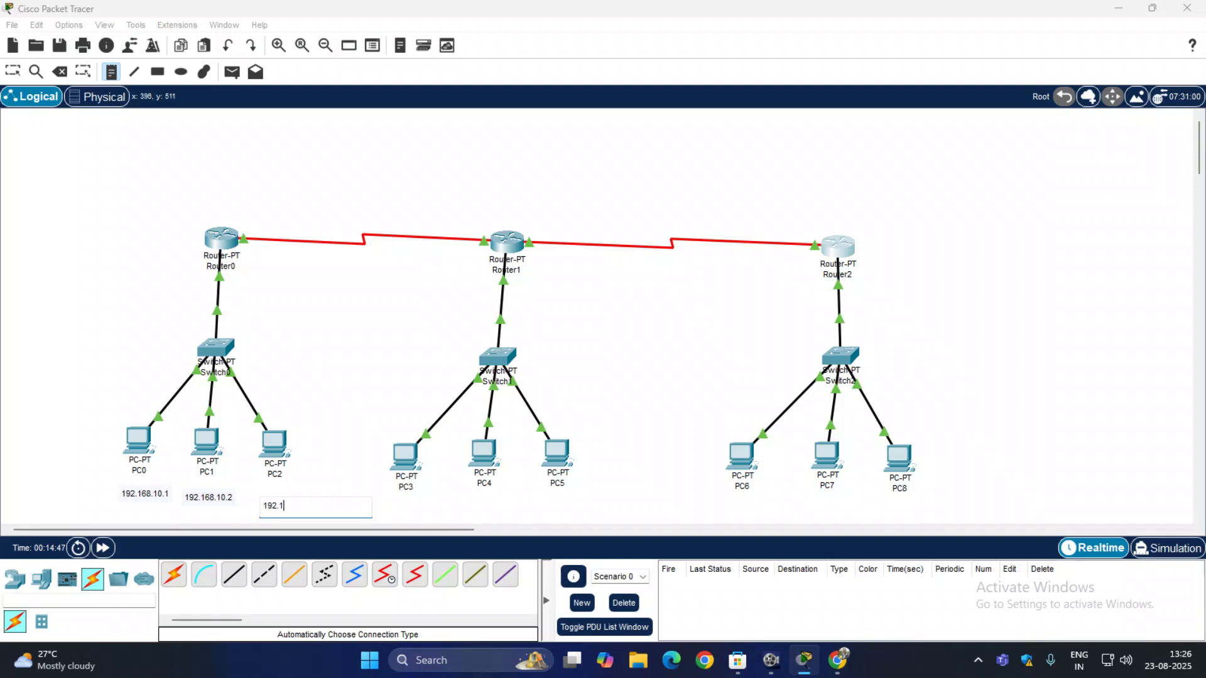
type("68.10.3")
Step: Place text notes 192.168.20.1, 192.168.20.2 and 192.168.20.3 below PC3, PC4 and PC5 respectively
left_click(395, 505)
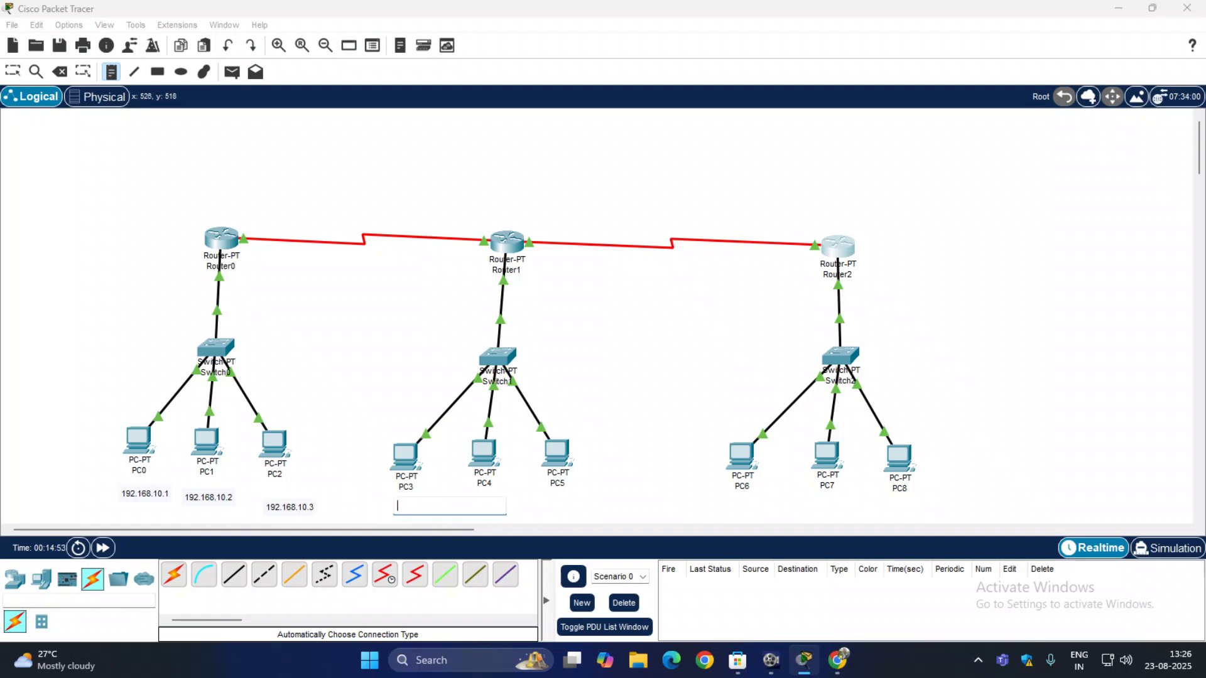
type("192.16")
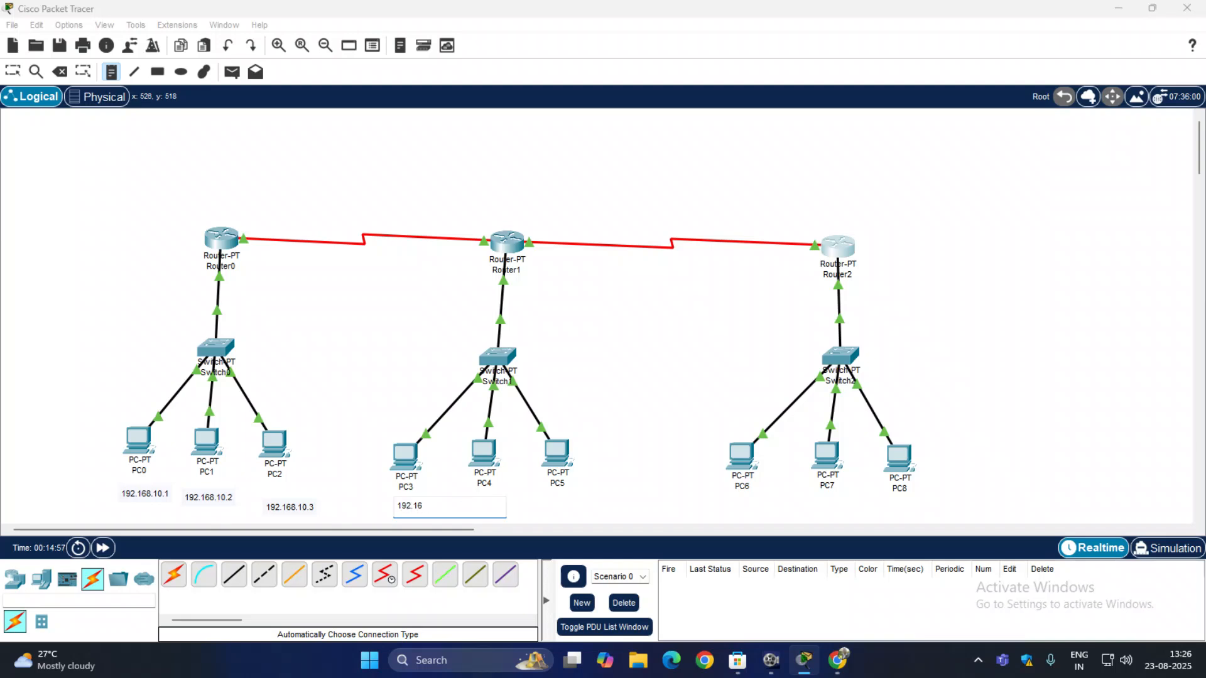
type("8.20.1")
left_click(479, 508)
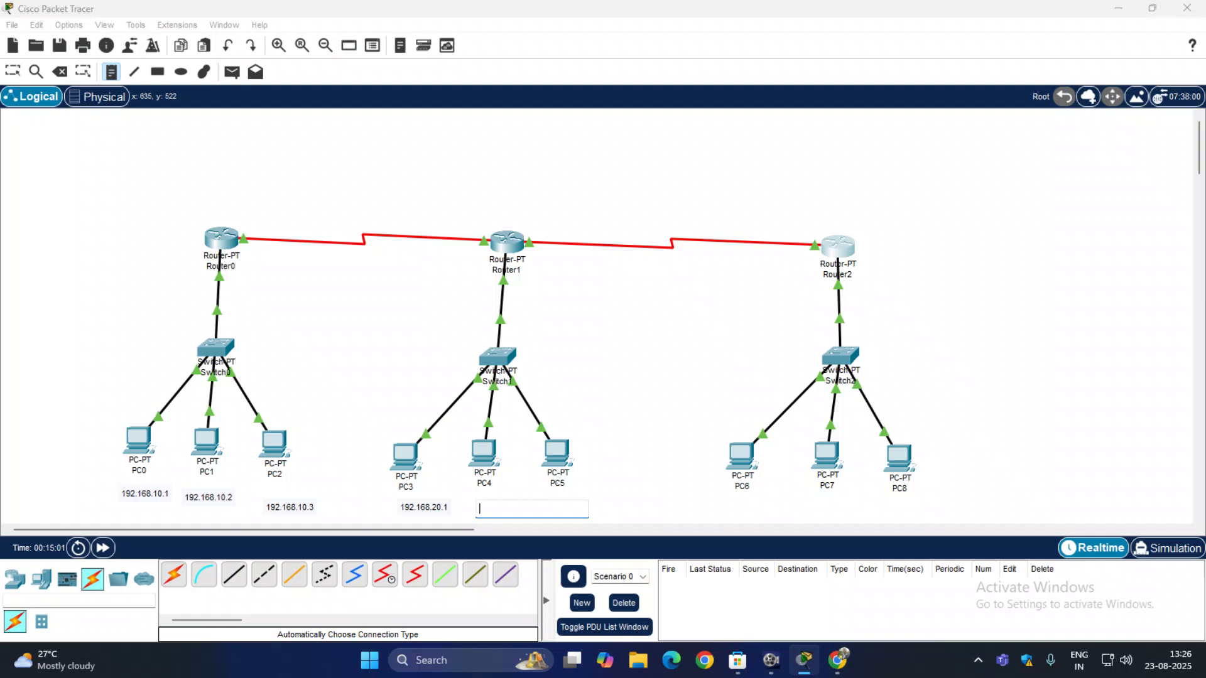
type("19")
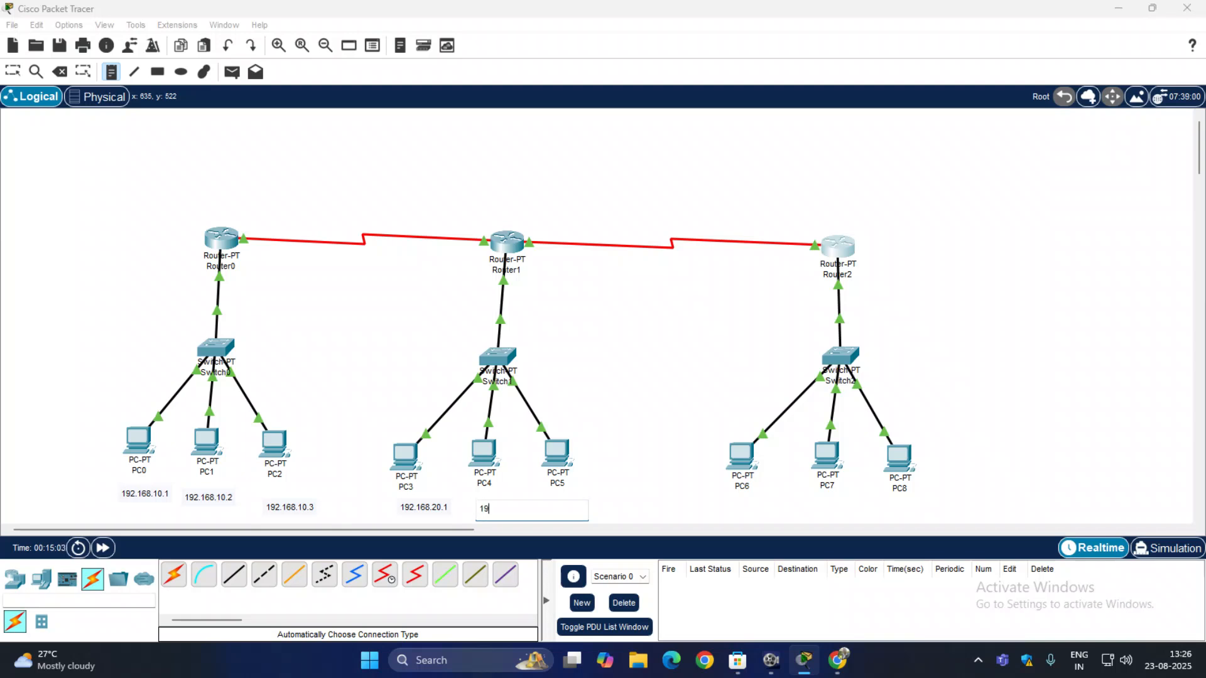
type("2.168.20.2")
left_click(550, 512)
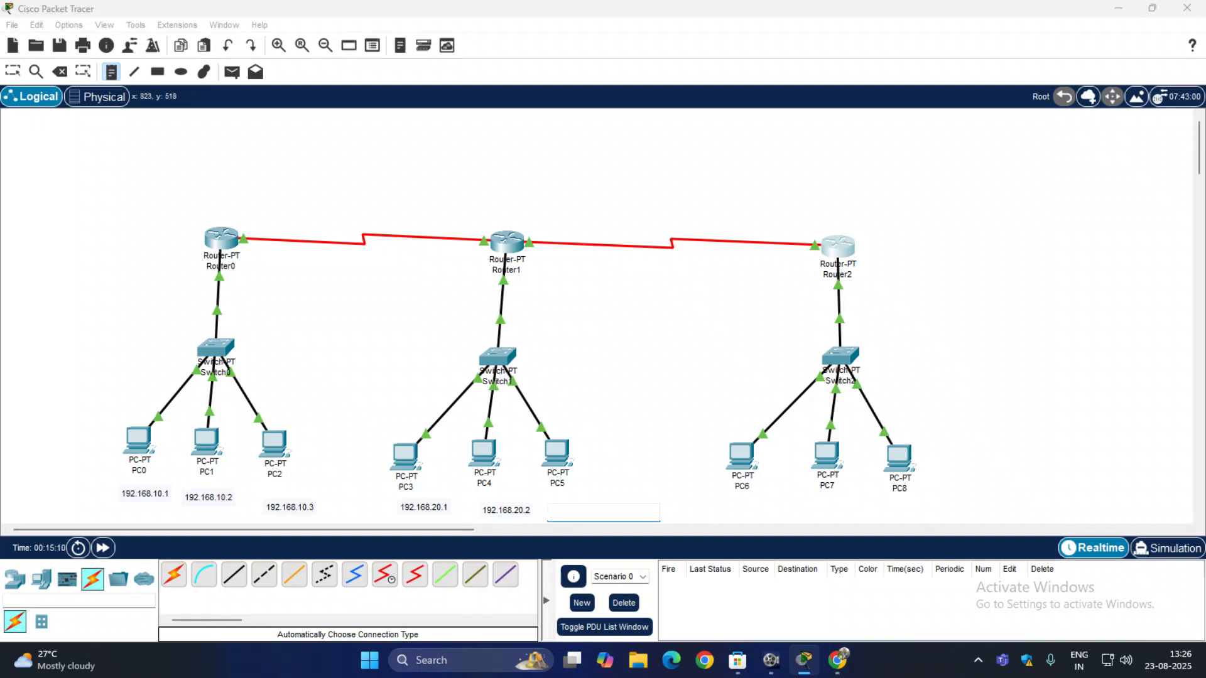
type("192.168")
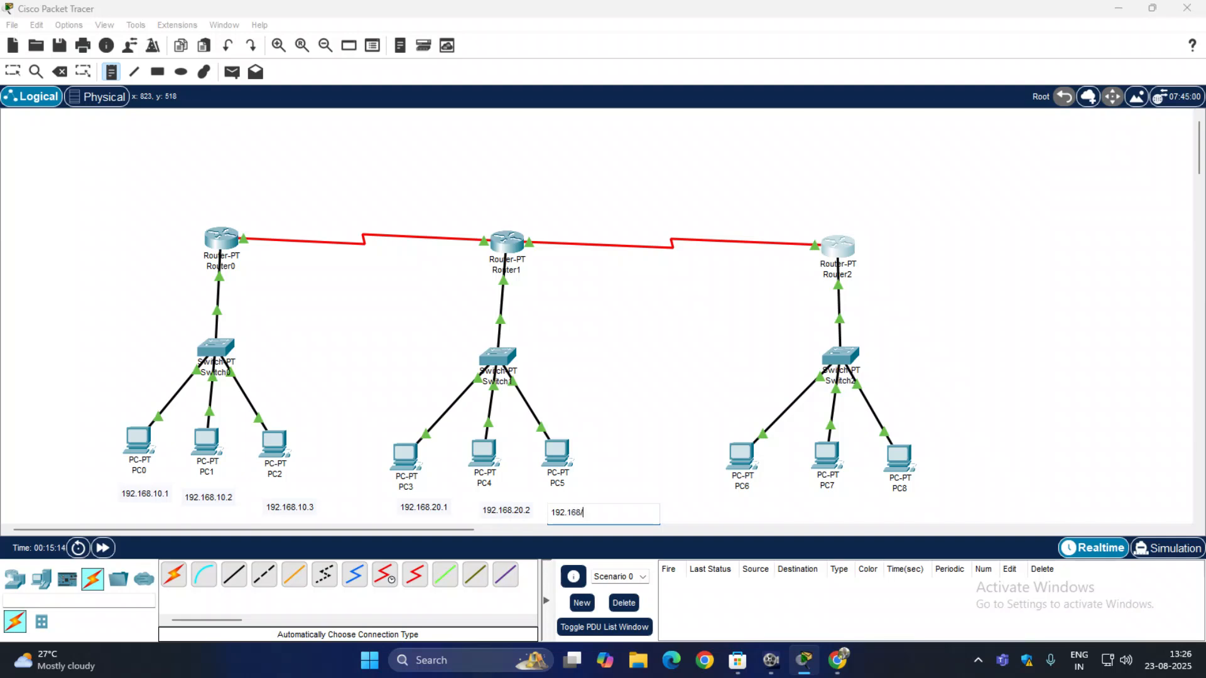
type(".20.3")
Step: Place text notes 192.168.30.1, 192.168.30.2 and 192.168.30.3 below PC6, PC7 and PC8 respectively
left_click(723, 510)
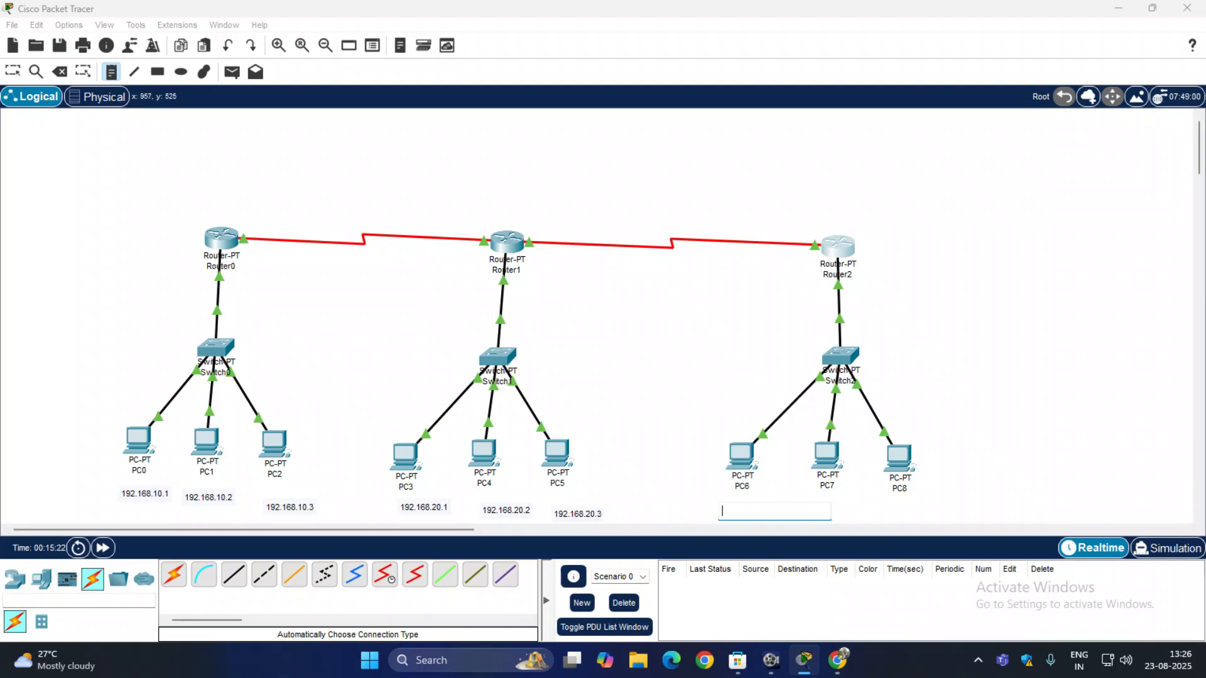
type("192.168.30.1")
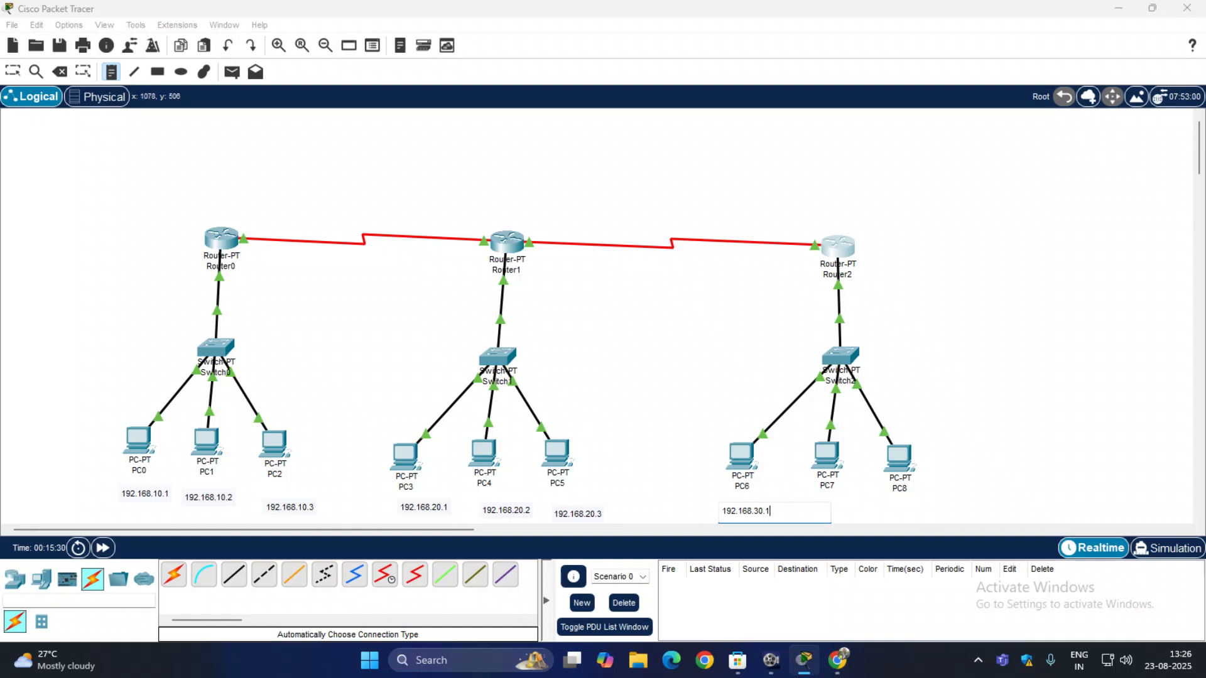
left_click(820, 507)
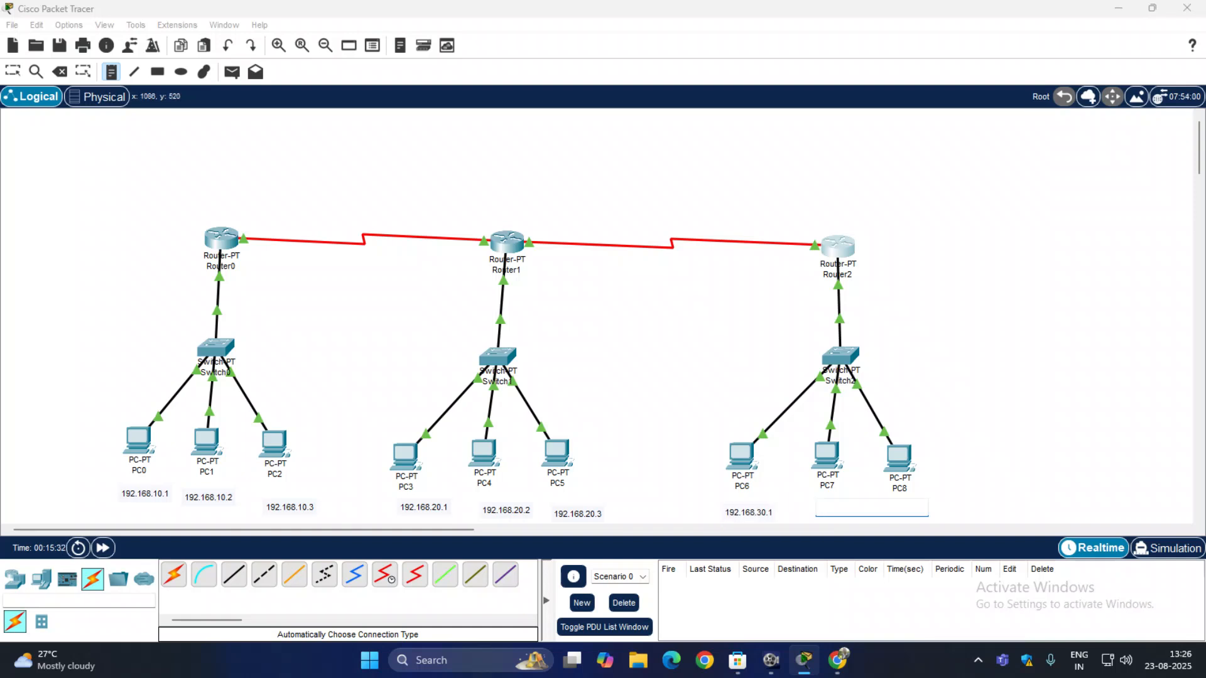
type("192.168.30.2")
left_click(947, 503)
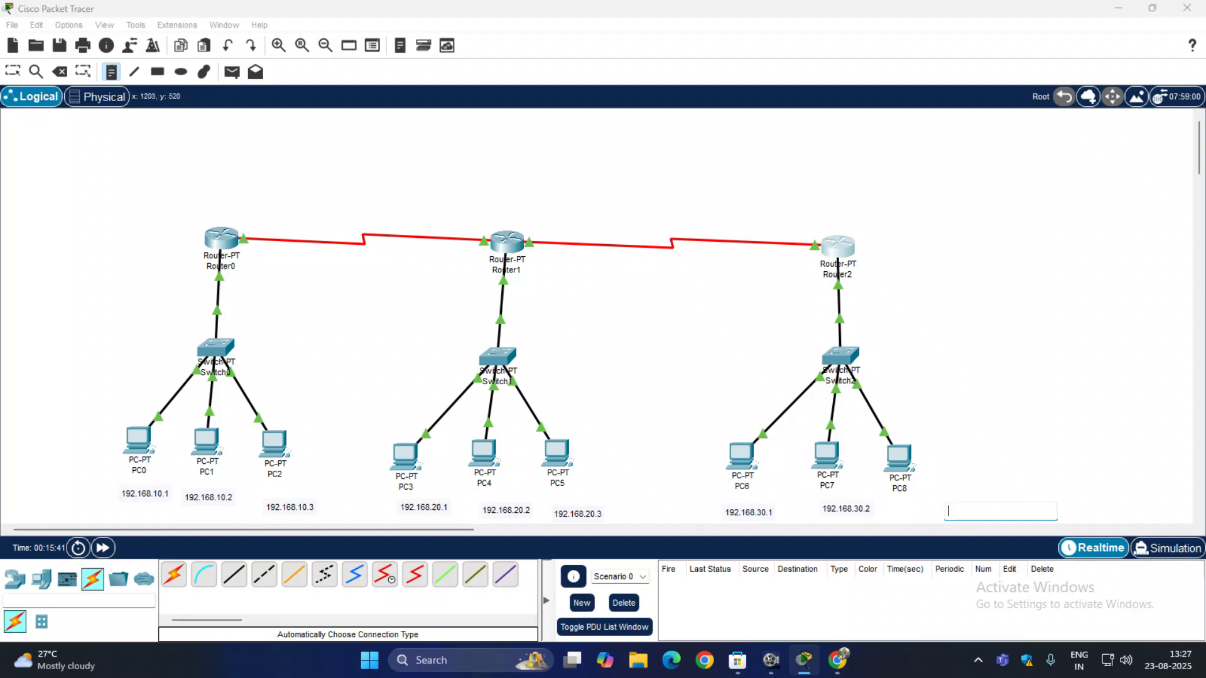
left_click(888, 503)
type("192.16")
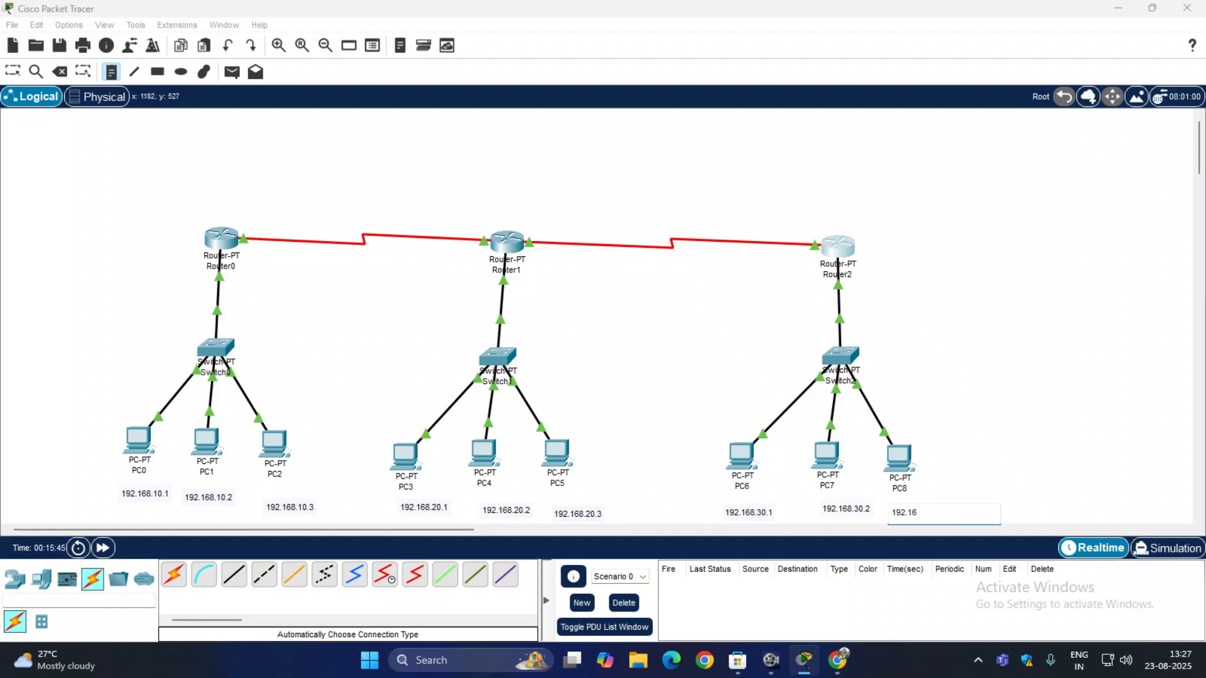
type("8.30.3")
left_click(1045, 468)
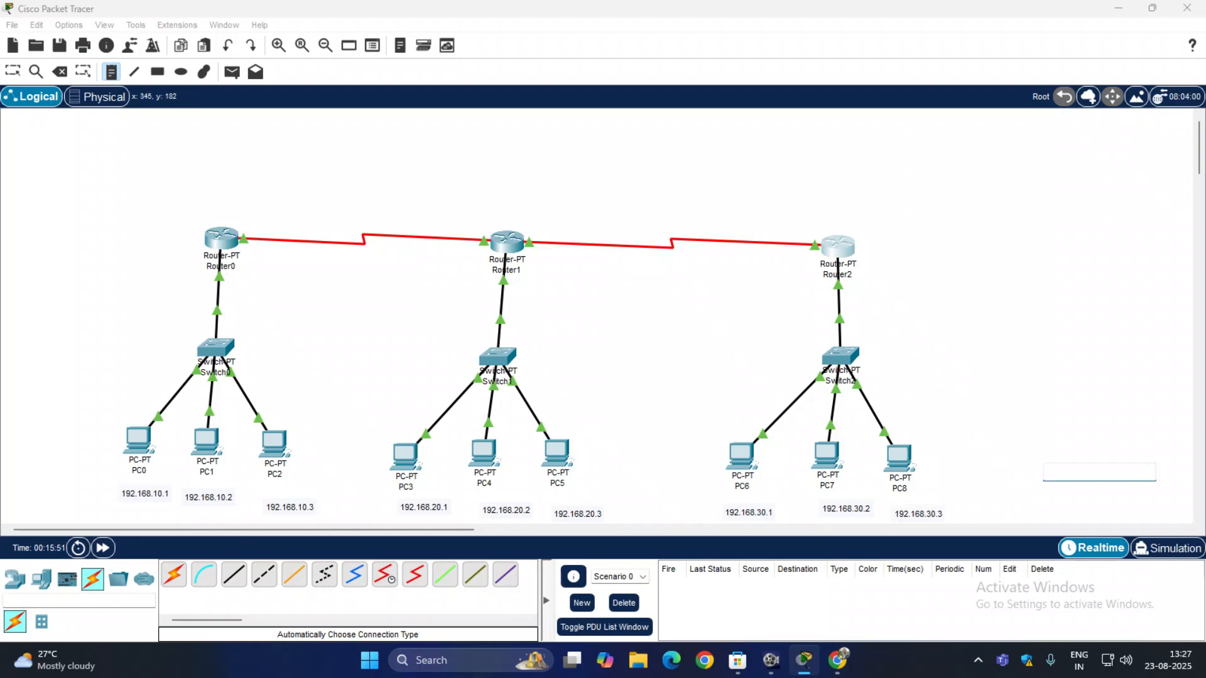
Step: Label the serial link between Router0 and Router1 with the notes 10.0.0.1 at Router0 and 10.0.0.2 at Router1
left_click(198, 214)
left_click(252, 233)
left_click(242, 213)
type("10.")
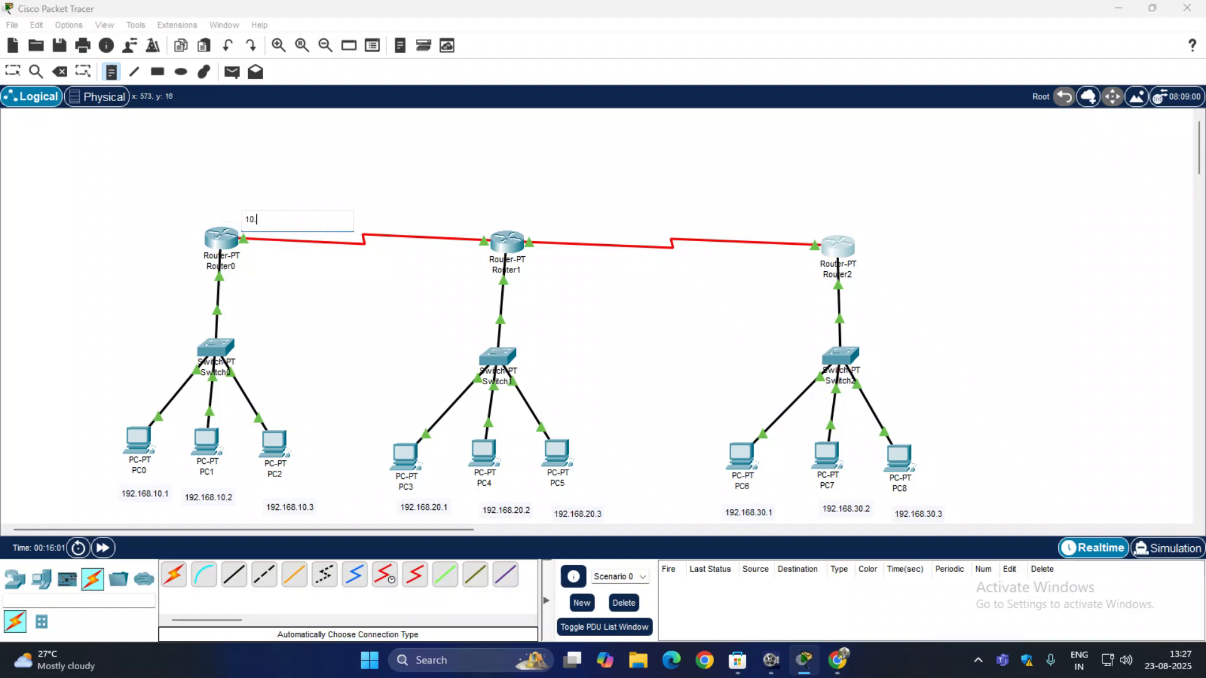
type("0.0.1")
left_click(446, 220)
left_click(430, 223)
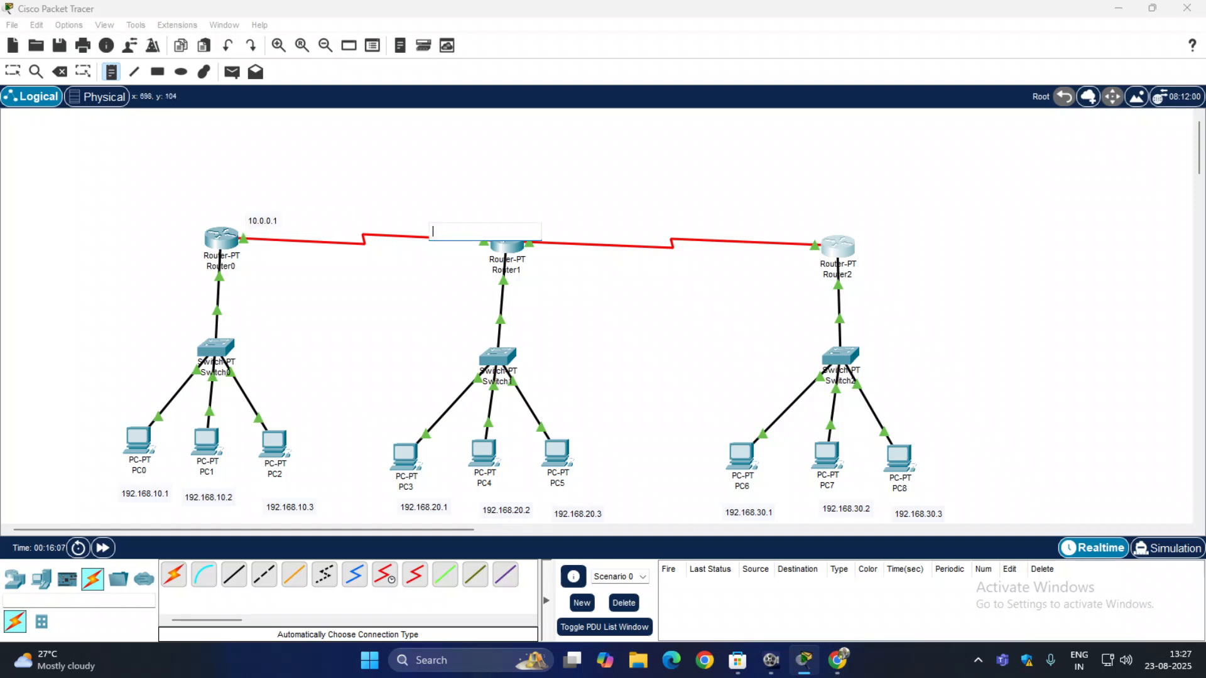
left_click(438, 204)
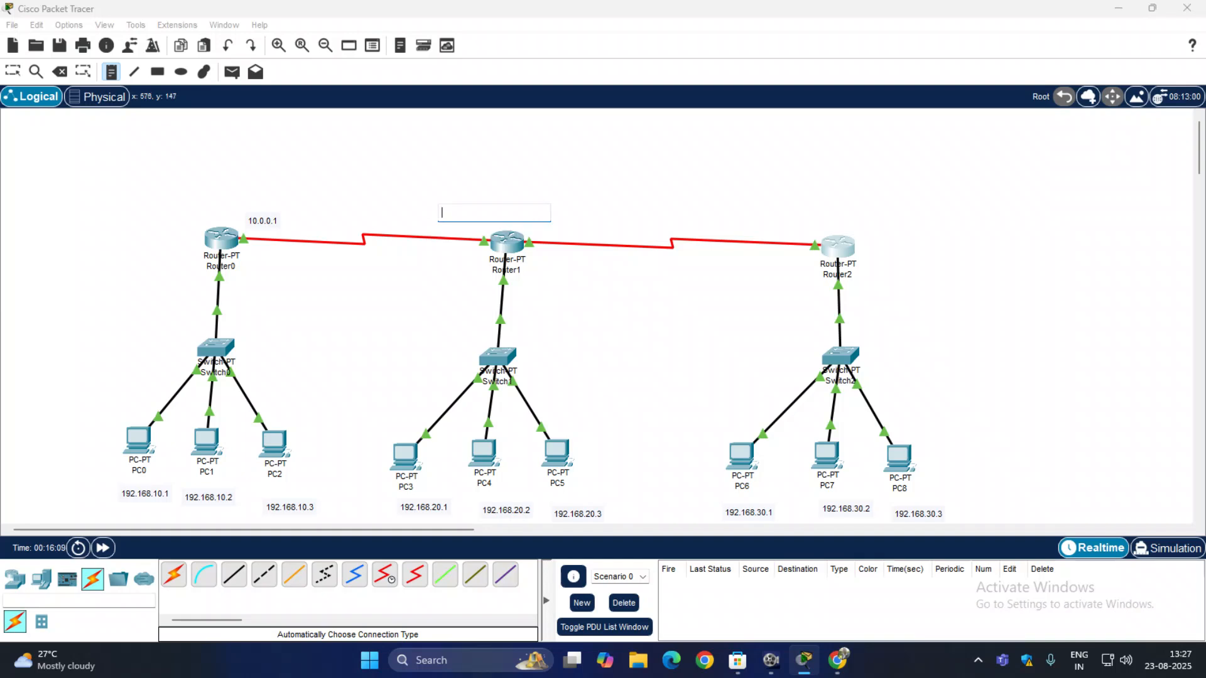
left_click(431, 221)
type("10.0.0.2")
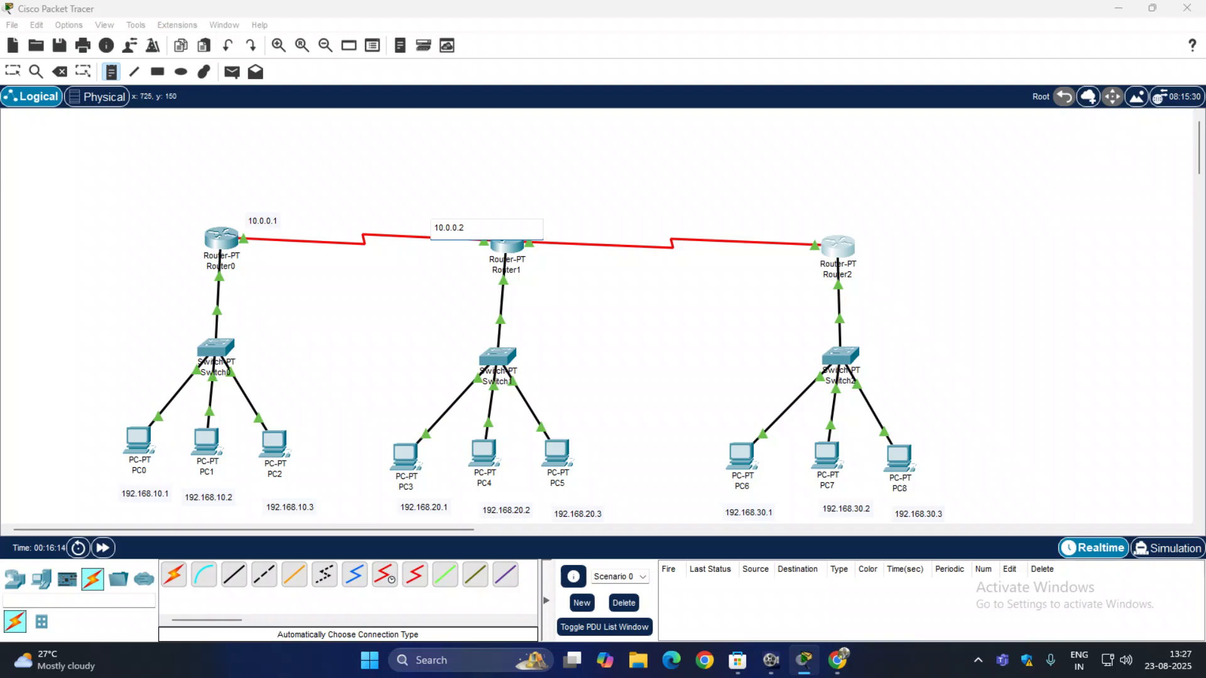
Step: Label the serial link between Router1 and Router2 with the notes 20.0.0.1 at Router1 and 20.0.0.2 at Router2
left_click(545, 221)
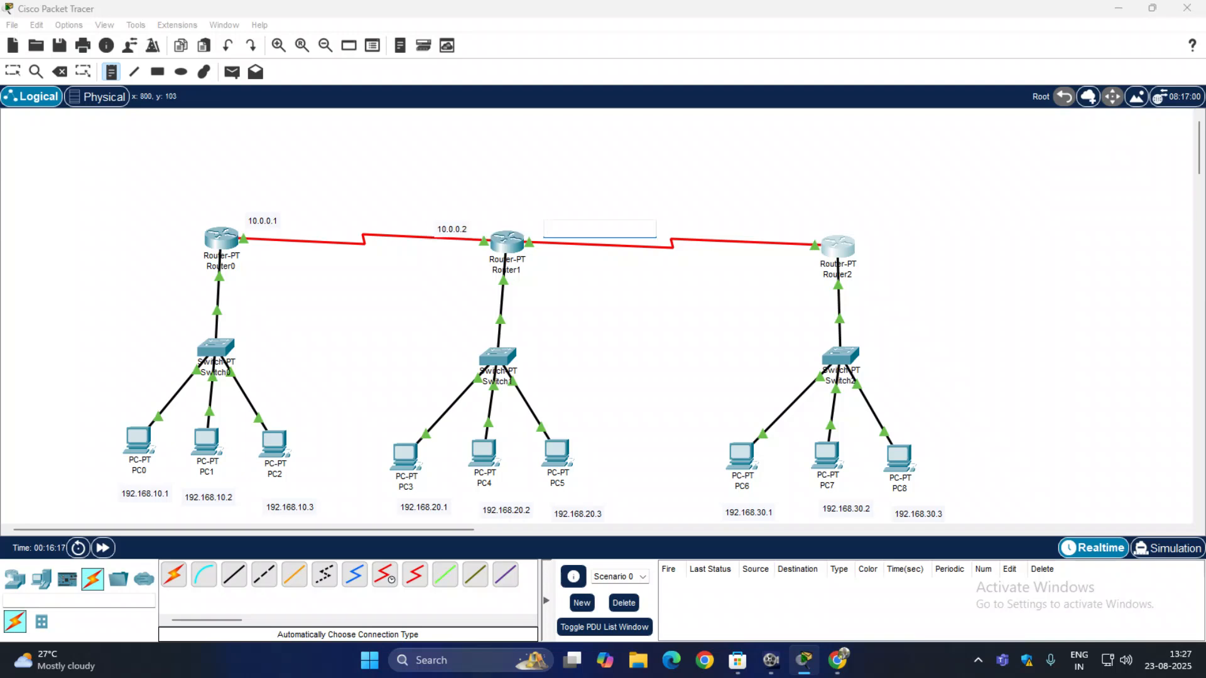
type("20.0.0.1")
left_click(764, 230)
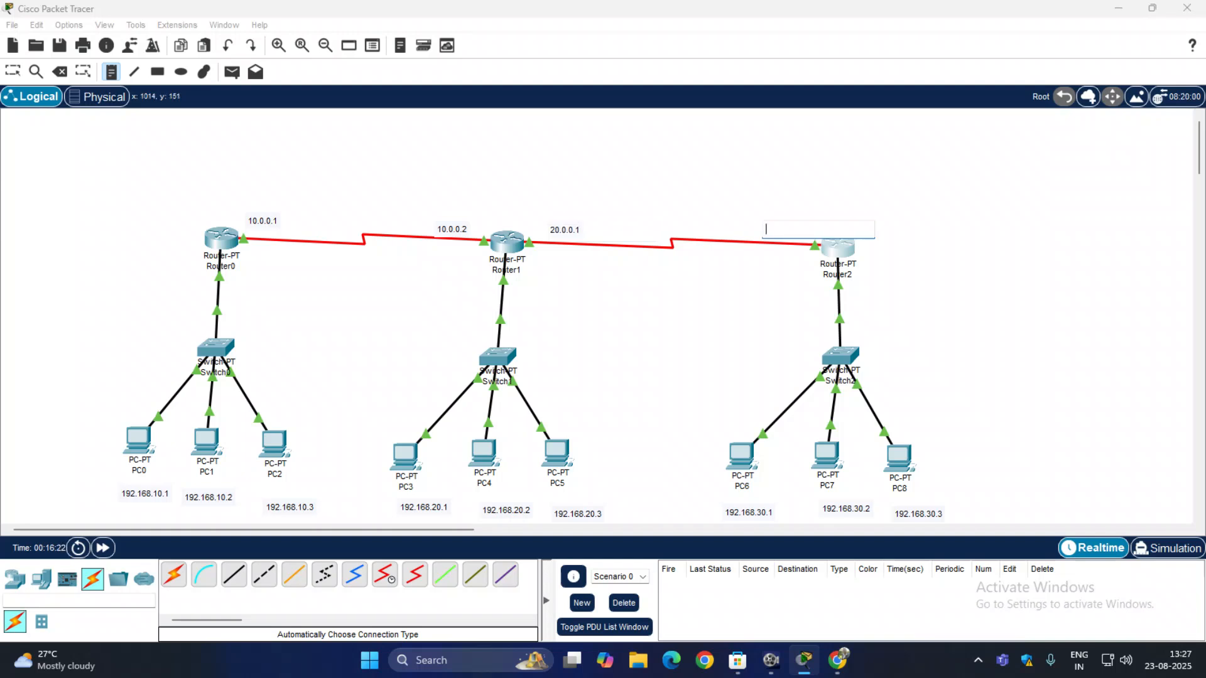
type("20.0.0.2")
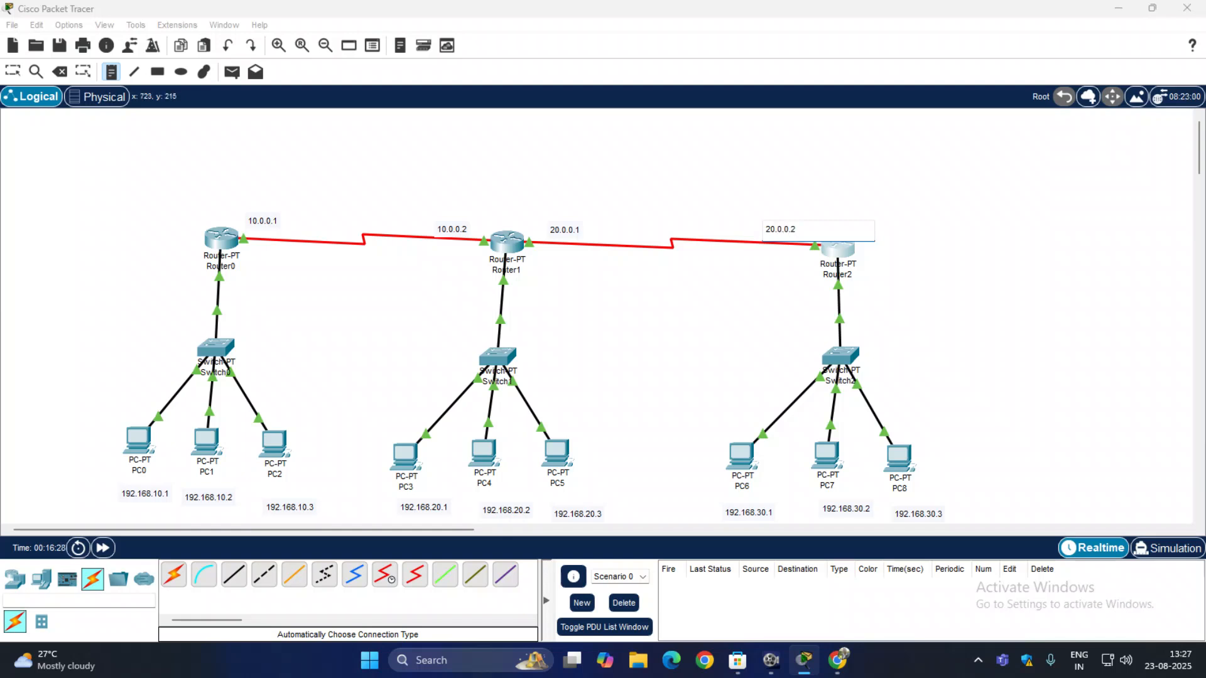
Step: Place the text note 192.168.10.4 beside Router0's link to Switch0
left_click(238, 271)
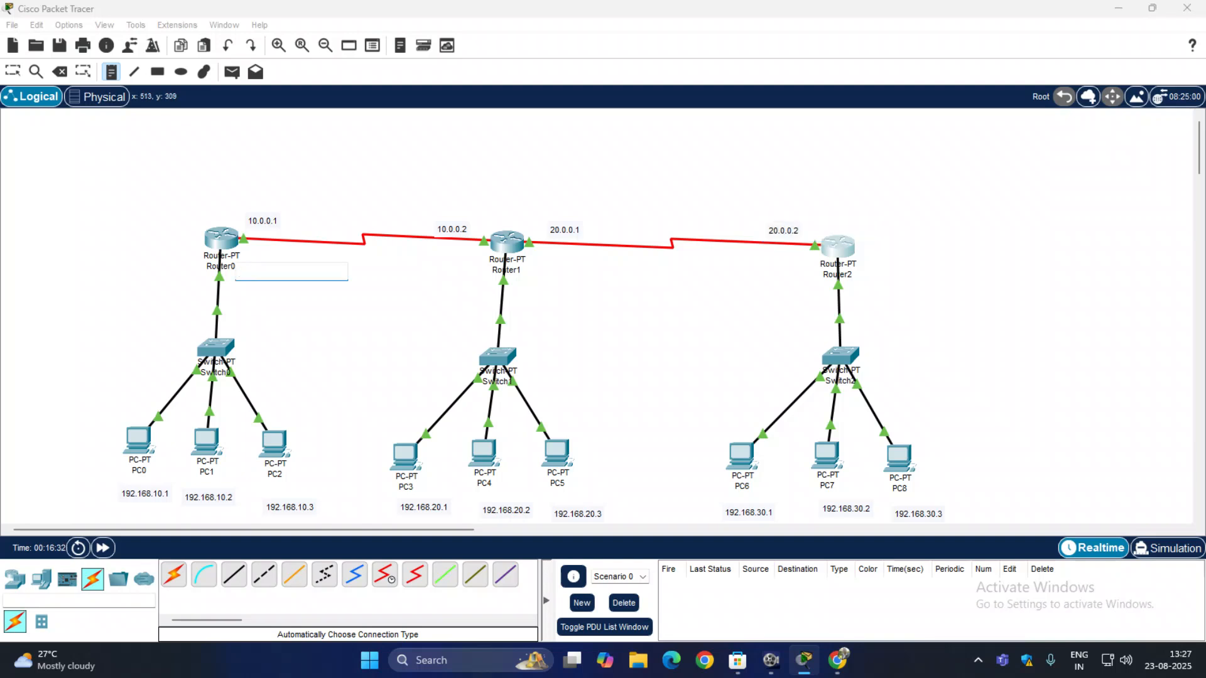
left_click(146, 268)
left_click(88, 264)
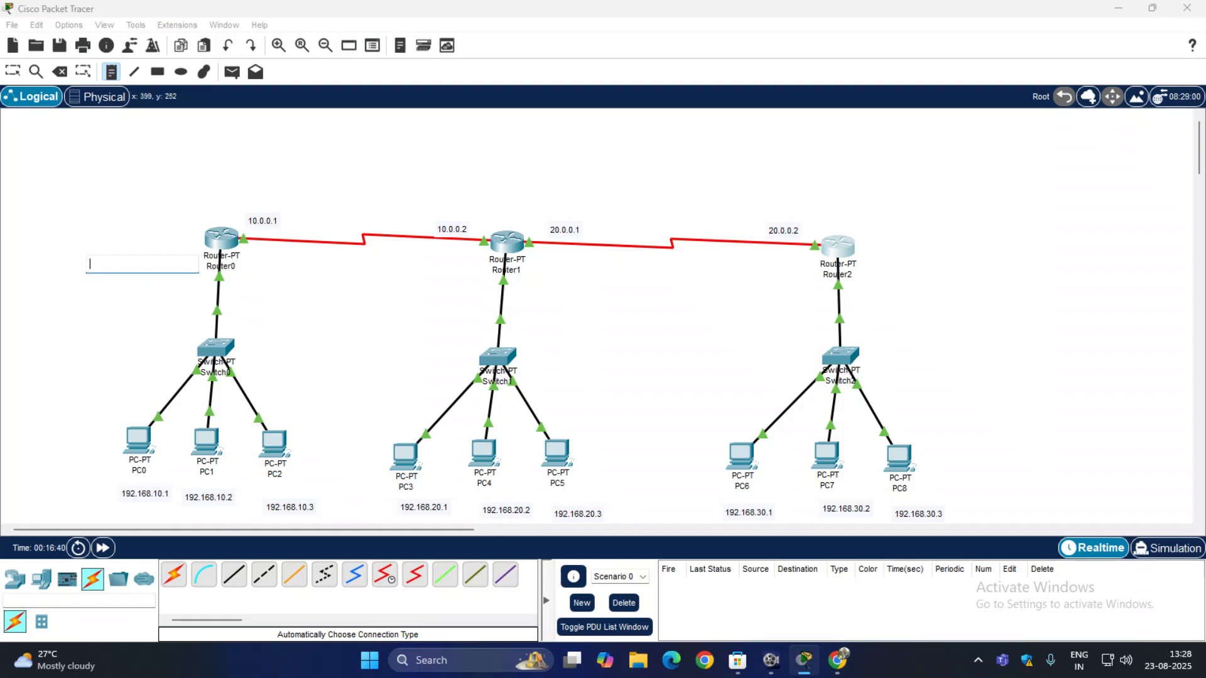
type("192.1689")
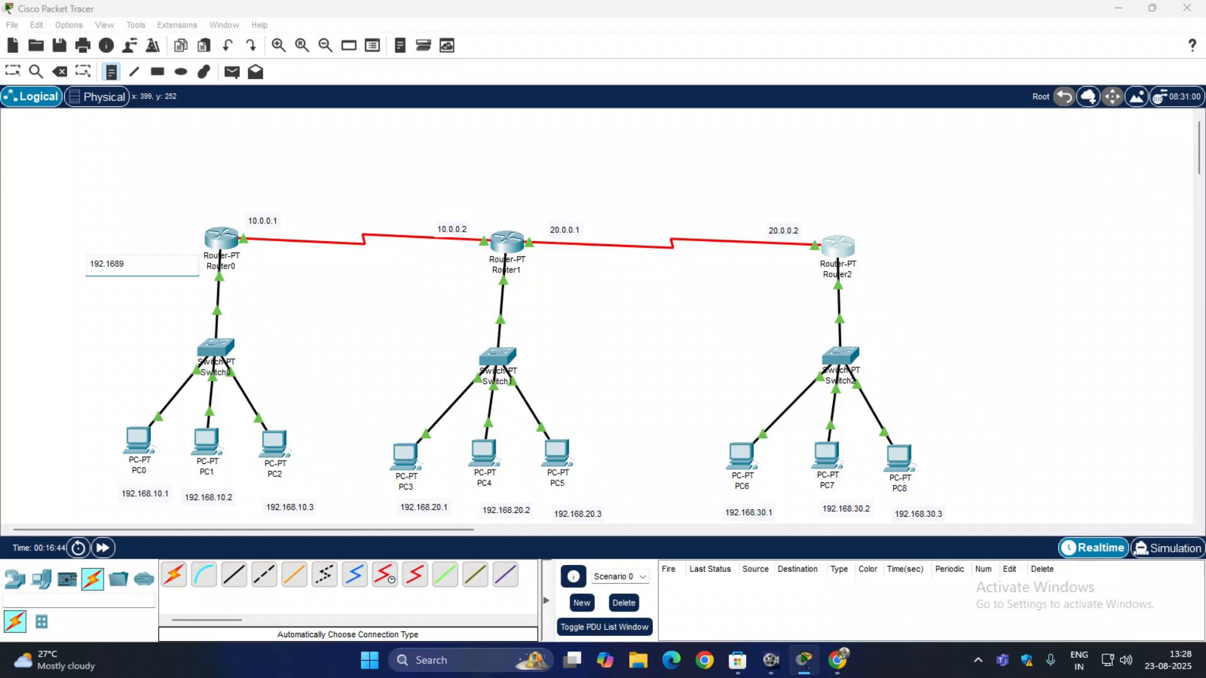
key("BackSpace")
type(".10.4")
Step: Place the text notes 192.168.20.4 below Router1 and 192.168.30.4 below Router2, beside their switch links
left_click(414, 277)
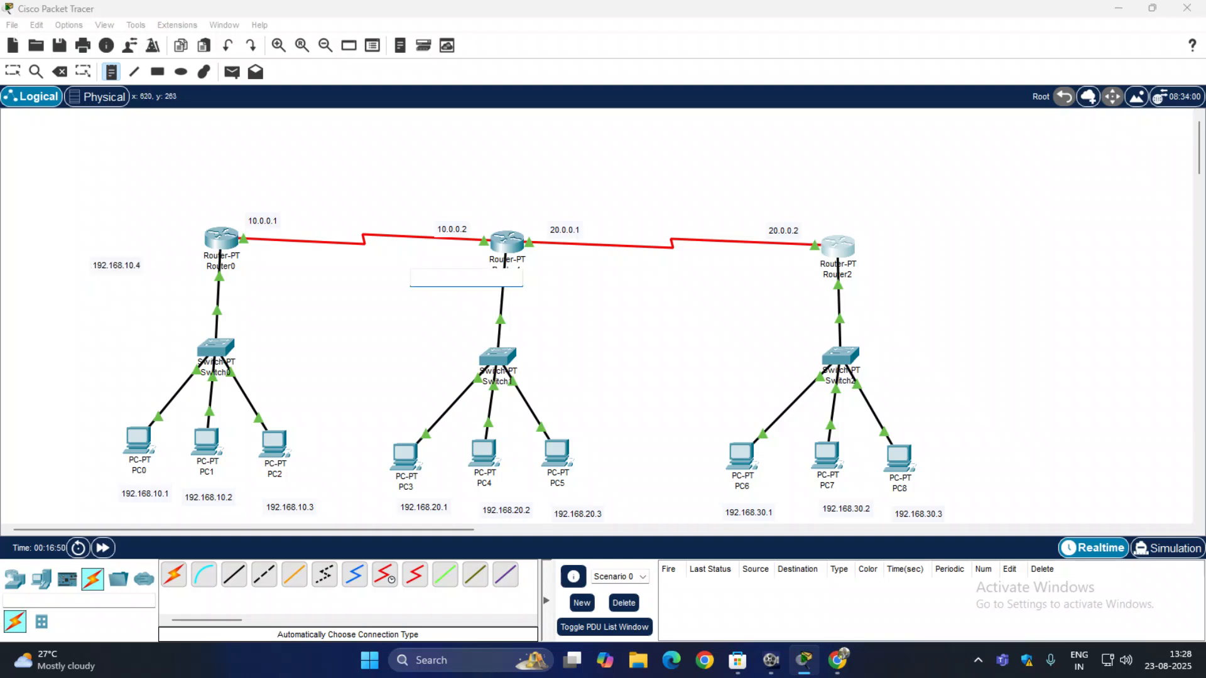
type("192.168.20.4")
left_click(758, 279)
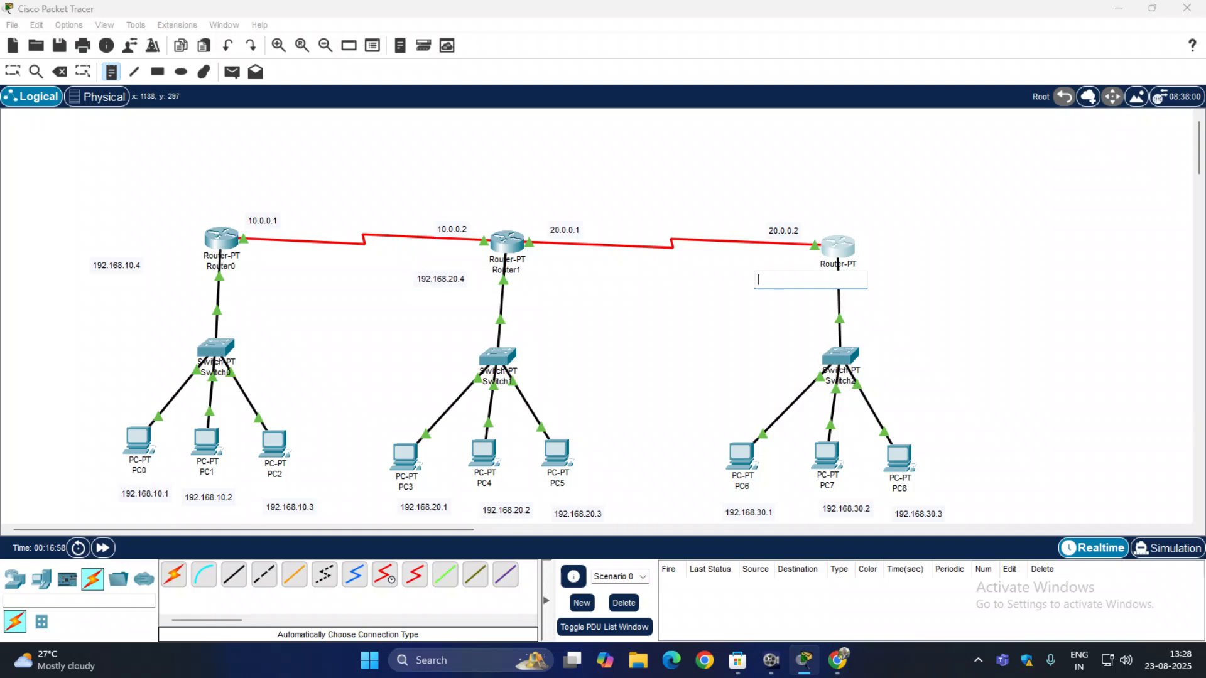
type("192")
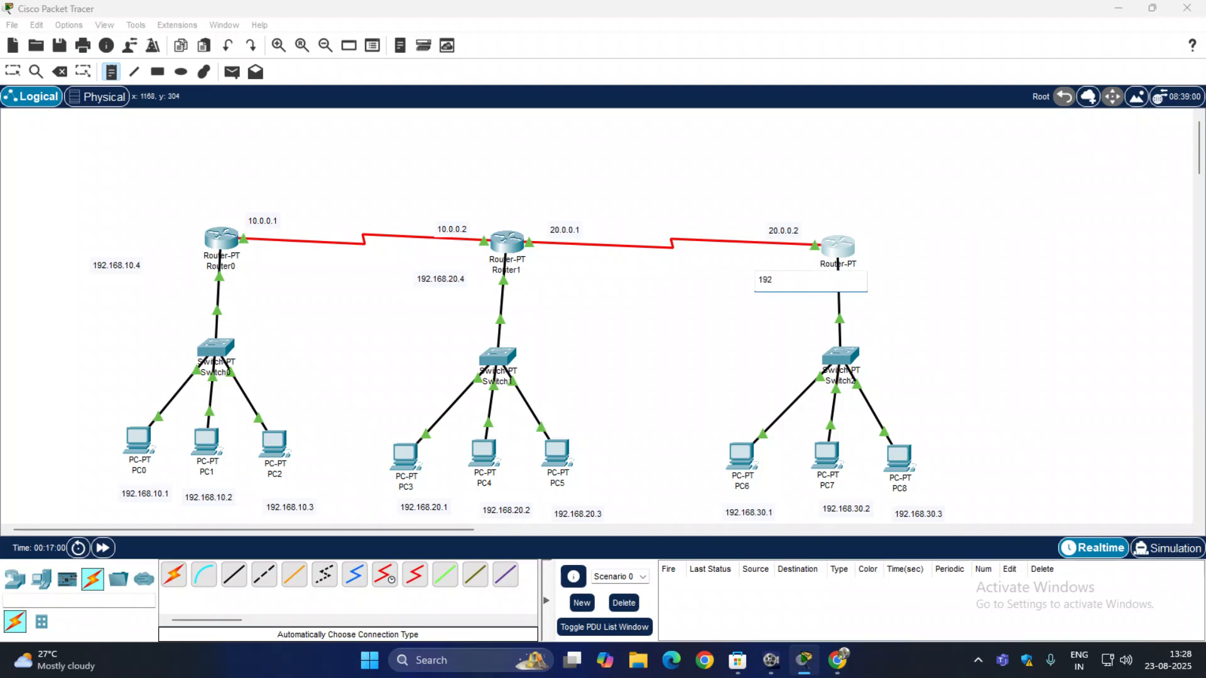
type(".168.30.4")
left_click(885, 338)
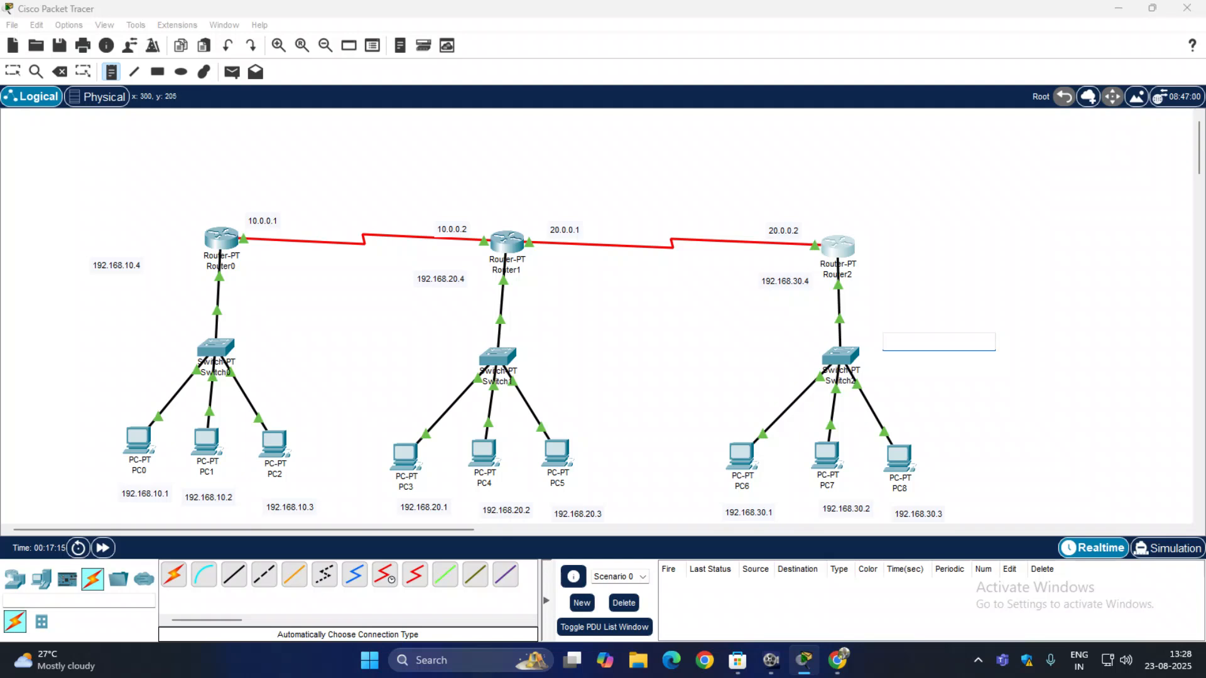
left_click(217, 234)
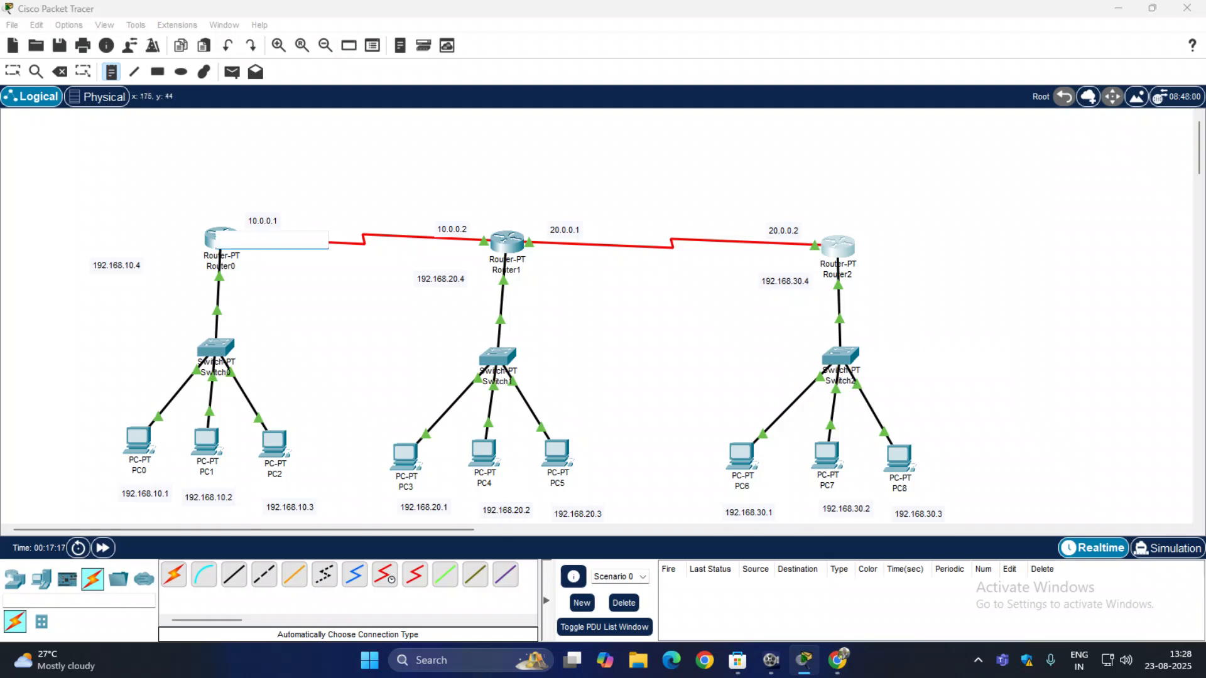
key("Escape")
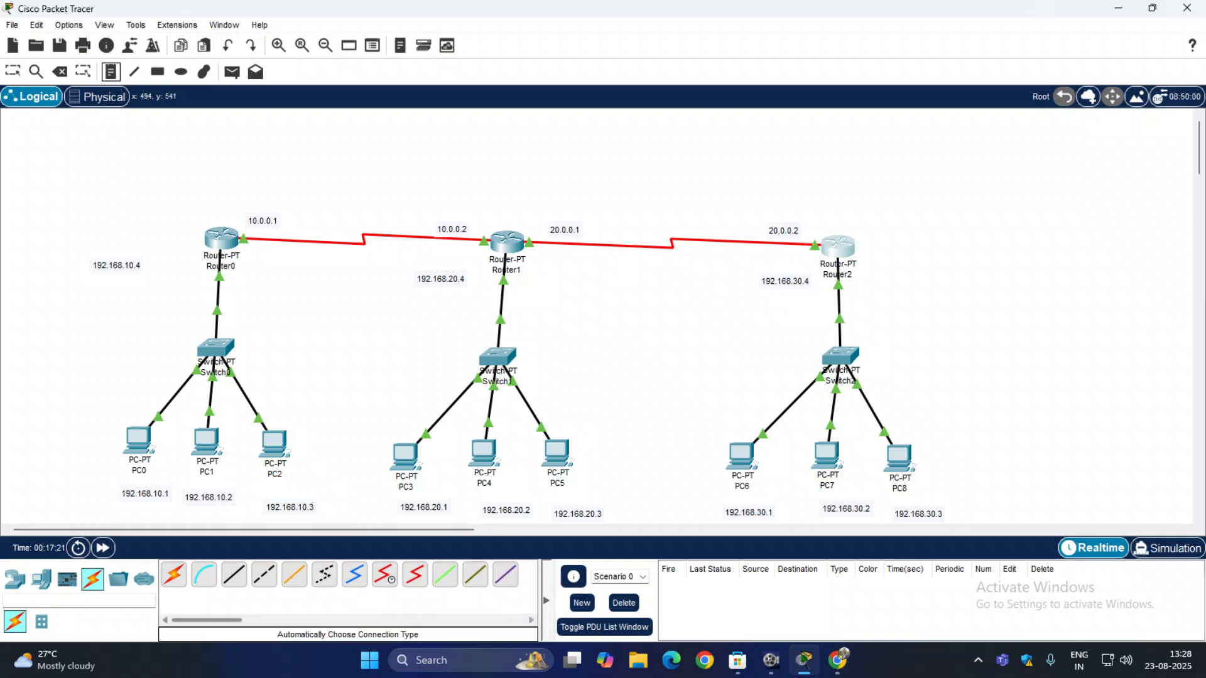
left_click(15, 579)
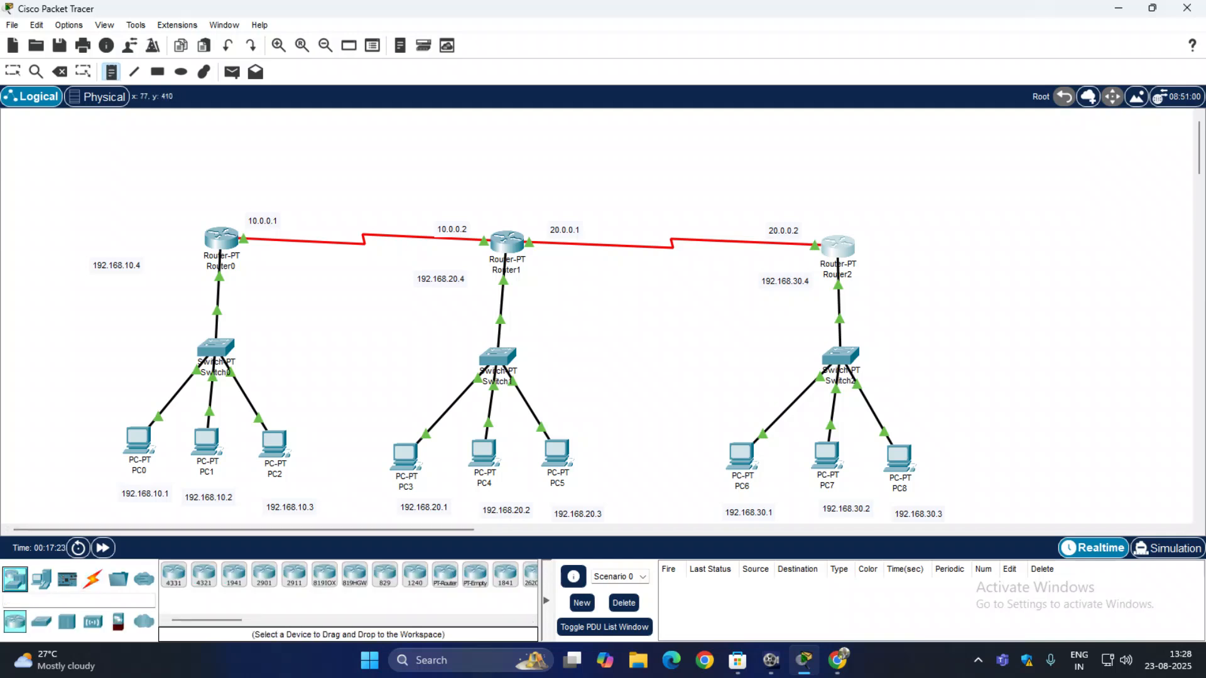
left_click(221, 236)
left_click(112, 72)
left_click(134, 71)
left_click(772, 11)
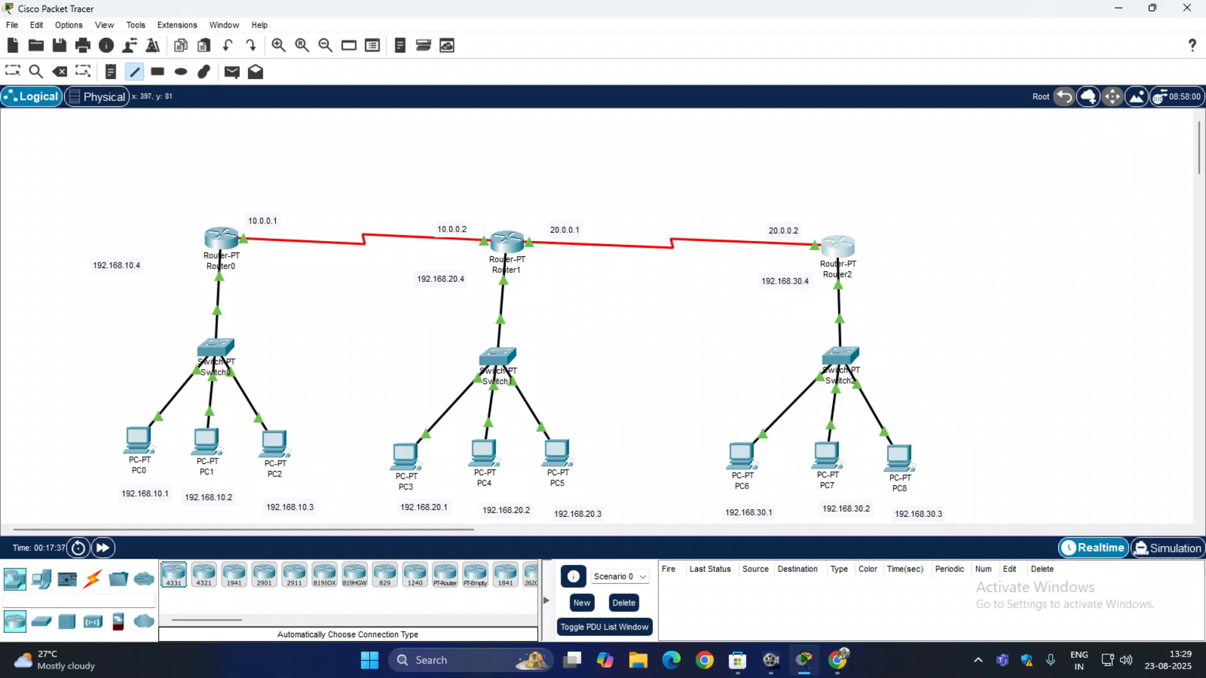
key("Delete")
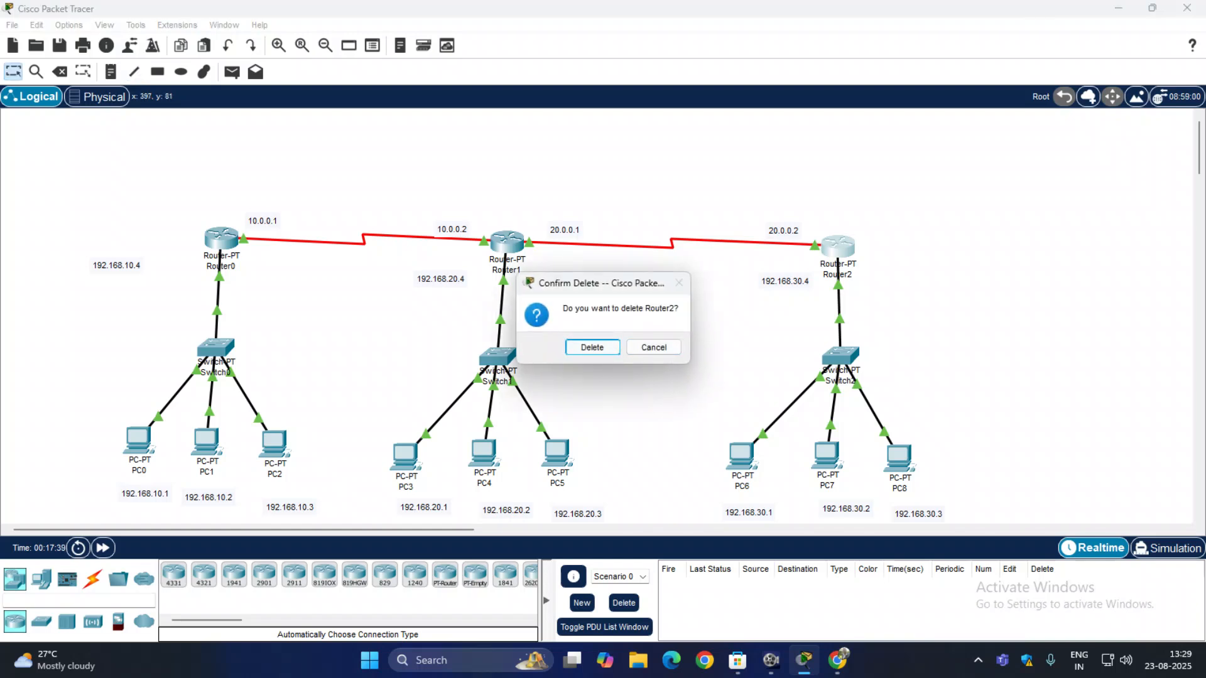
left_click(654, 347)
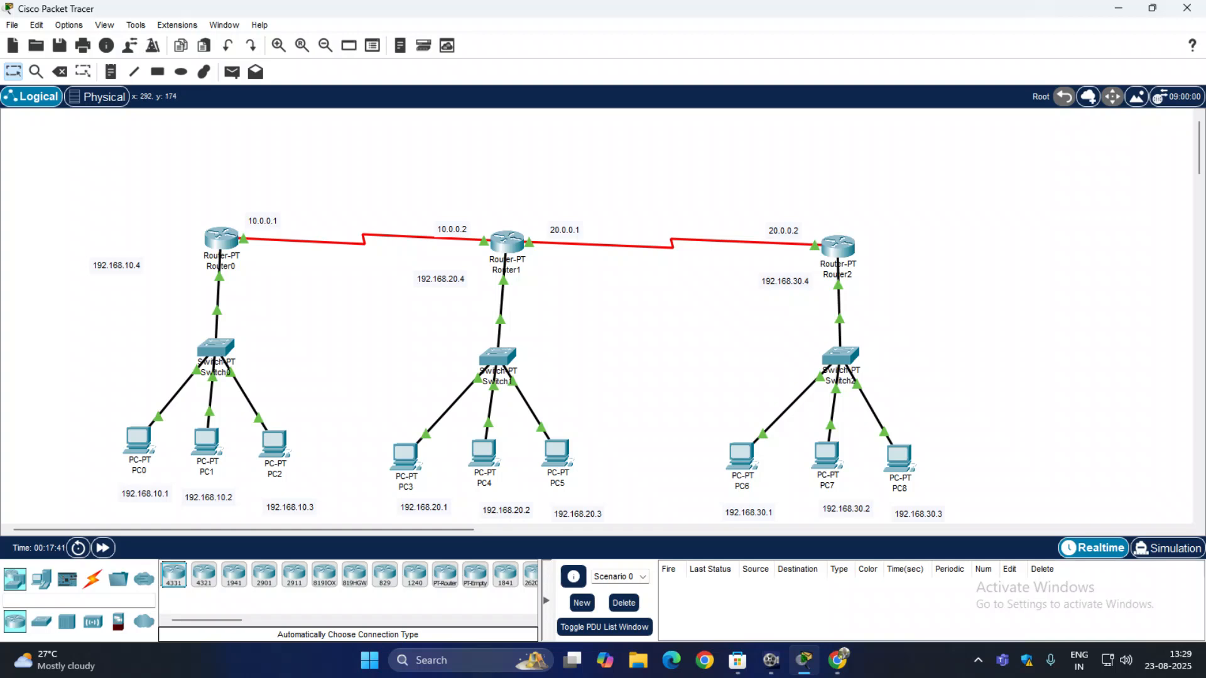
Step: Open Router0's command-line interface and exit interface configuration to global configuration mode
left_click(221, 239)
left_click(223, 232)
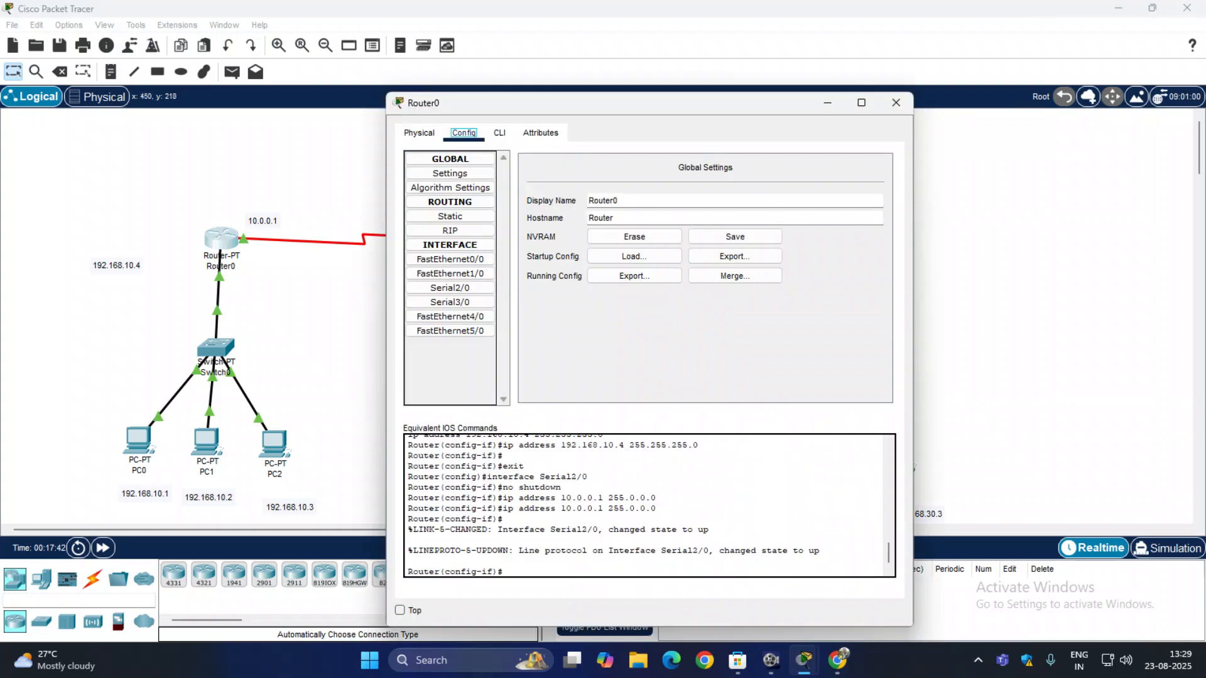
left_click(500, 133)
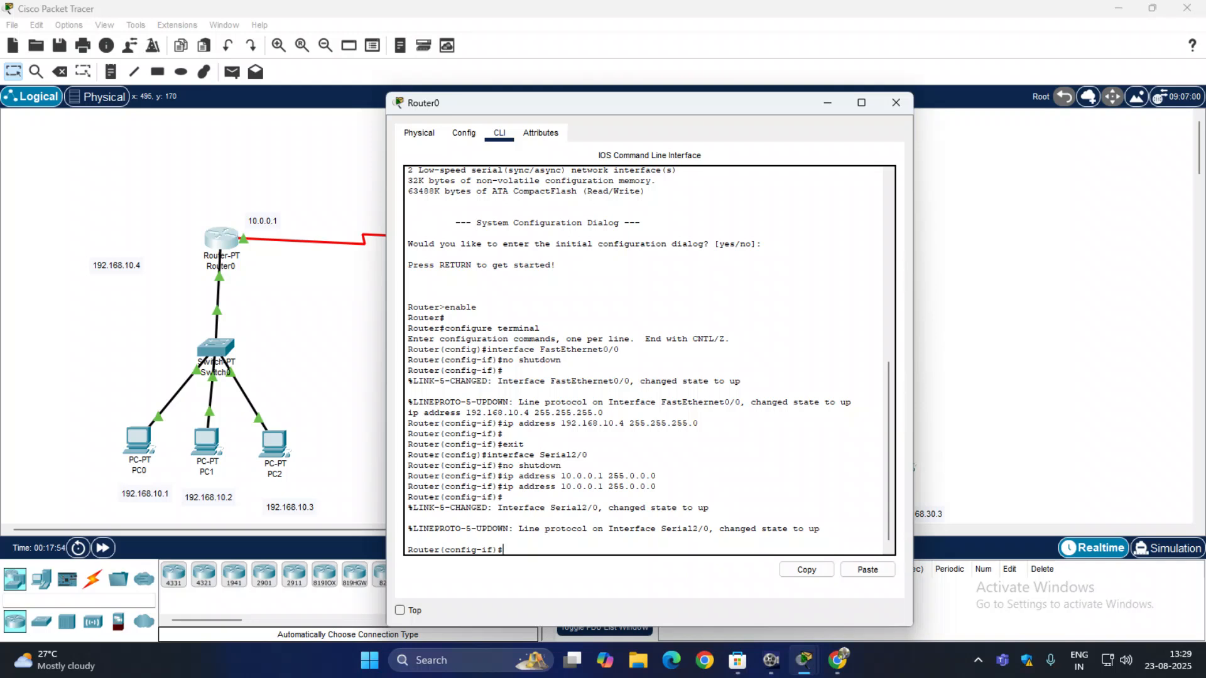
type("exit")
key("Return")
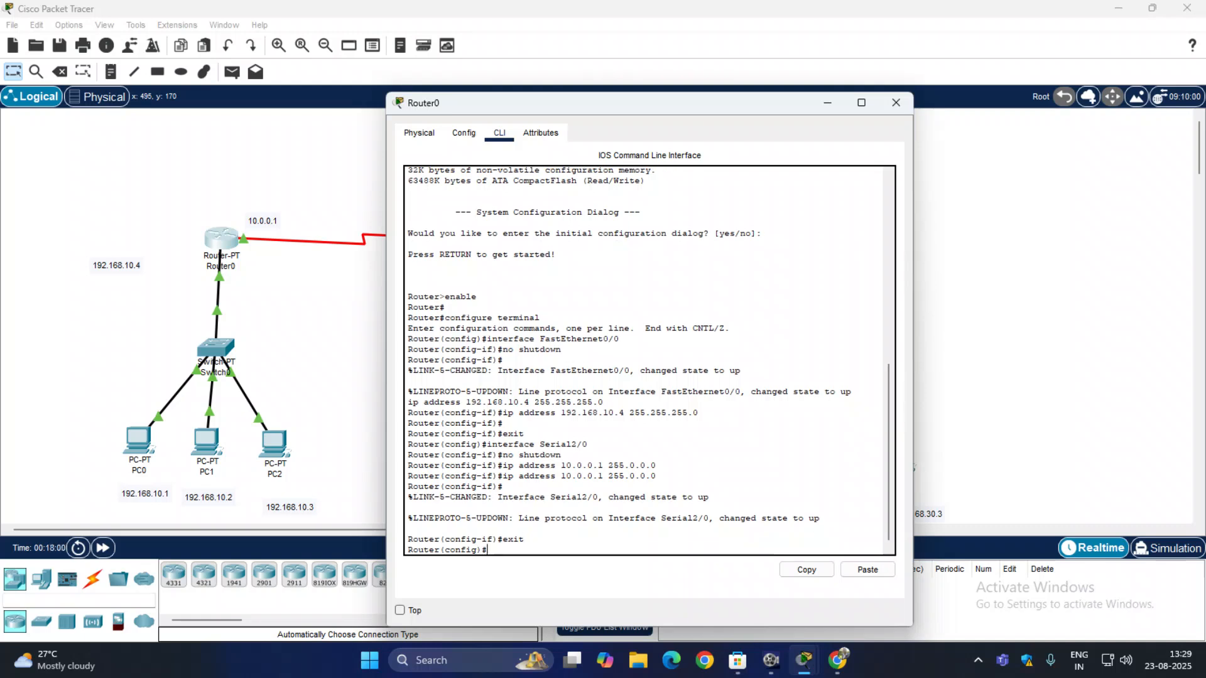
Step: Add a static route on Router0 to 192.168.20.0 with mask 255.255.255.0 via next hop 10.0.0.2
type("ip ")
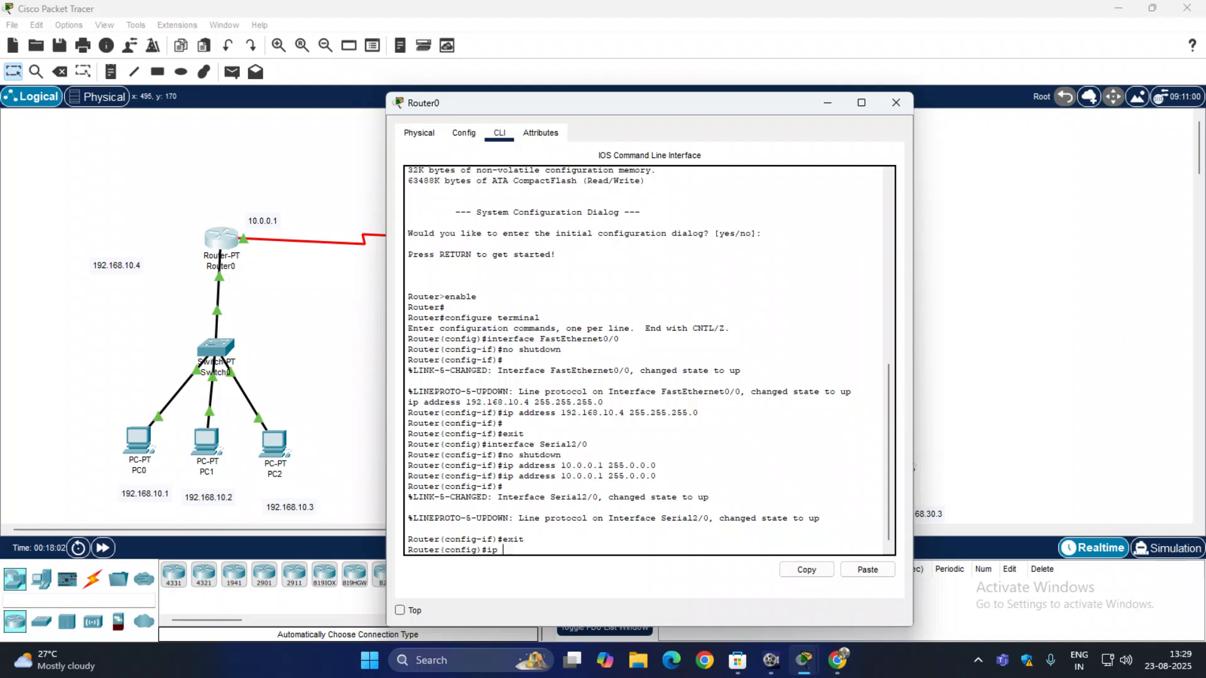
type("route")
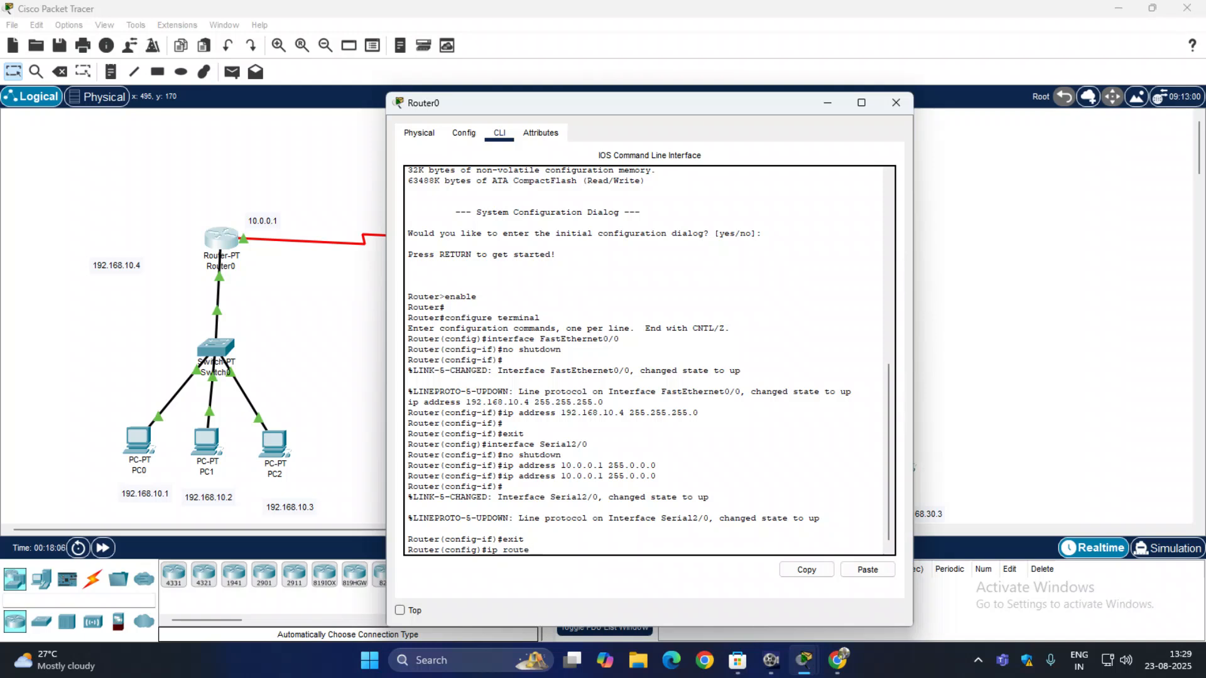
type(" 192.168")
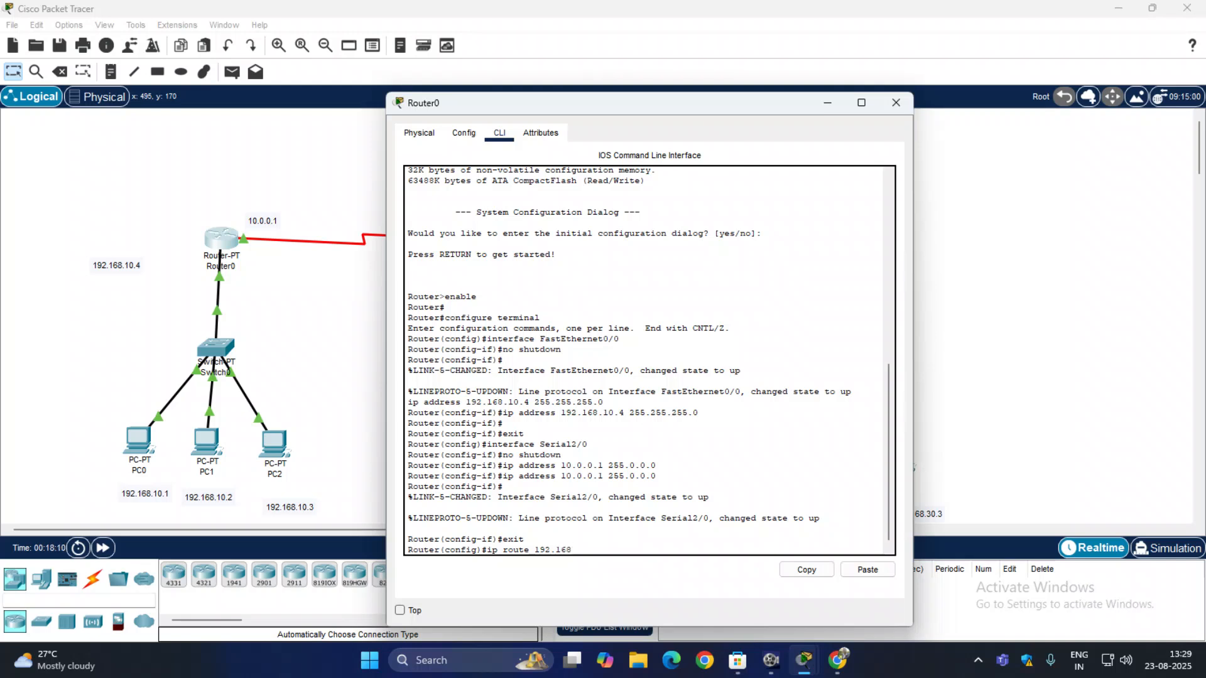
type(".20.0 255.255.")
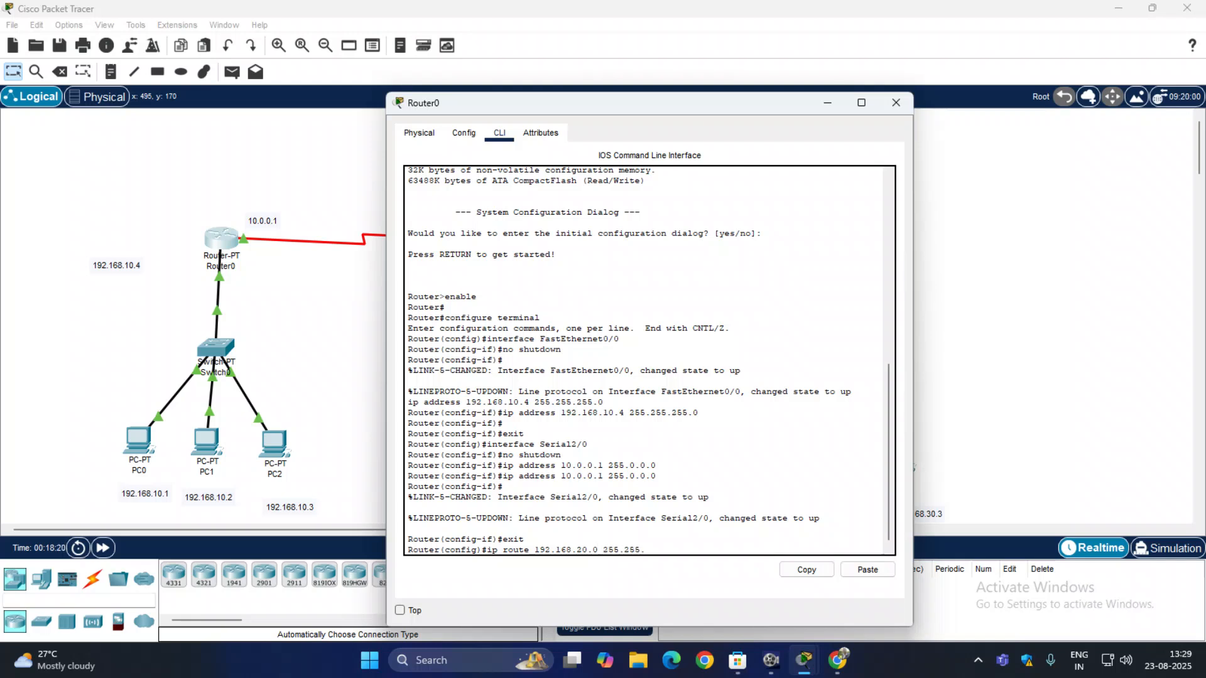
type("255.0 10.0.0.2")
key("Return")
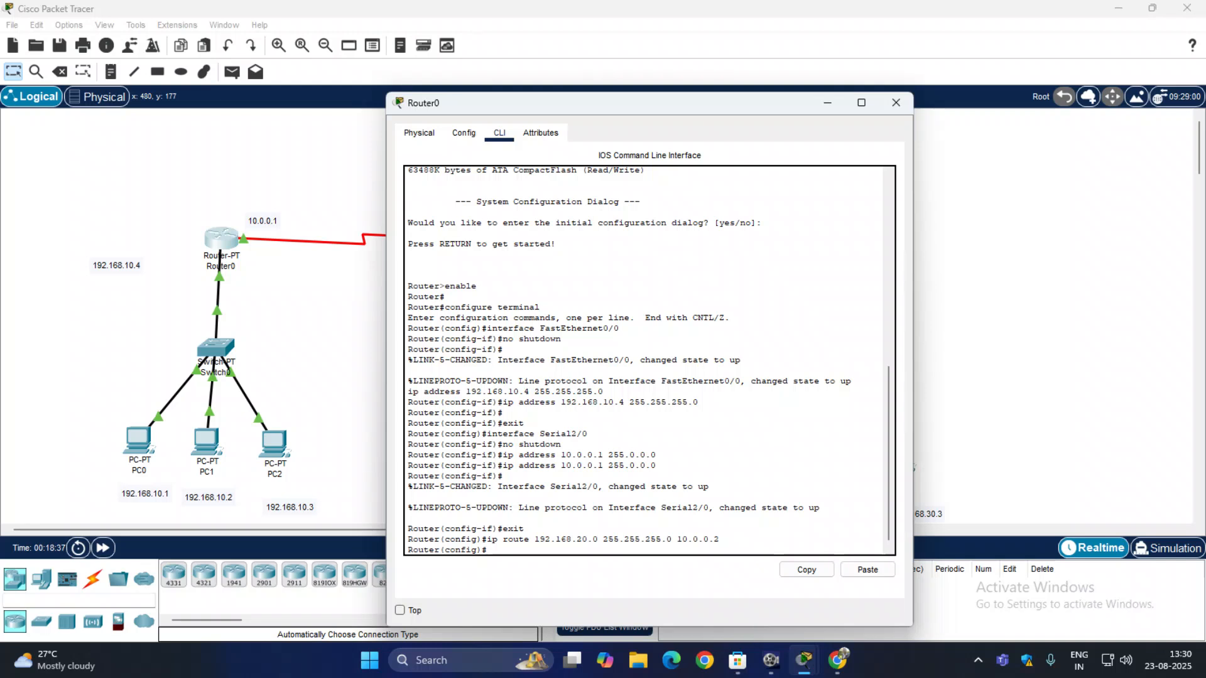
Step: Reuse a copy of the ip route command to add a static route to 192.168.30.0 255.255.255.0 via 10.0.0.2
left_click_drag(720, 539, 486, 539)
left_click(807, 570)
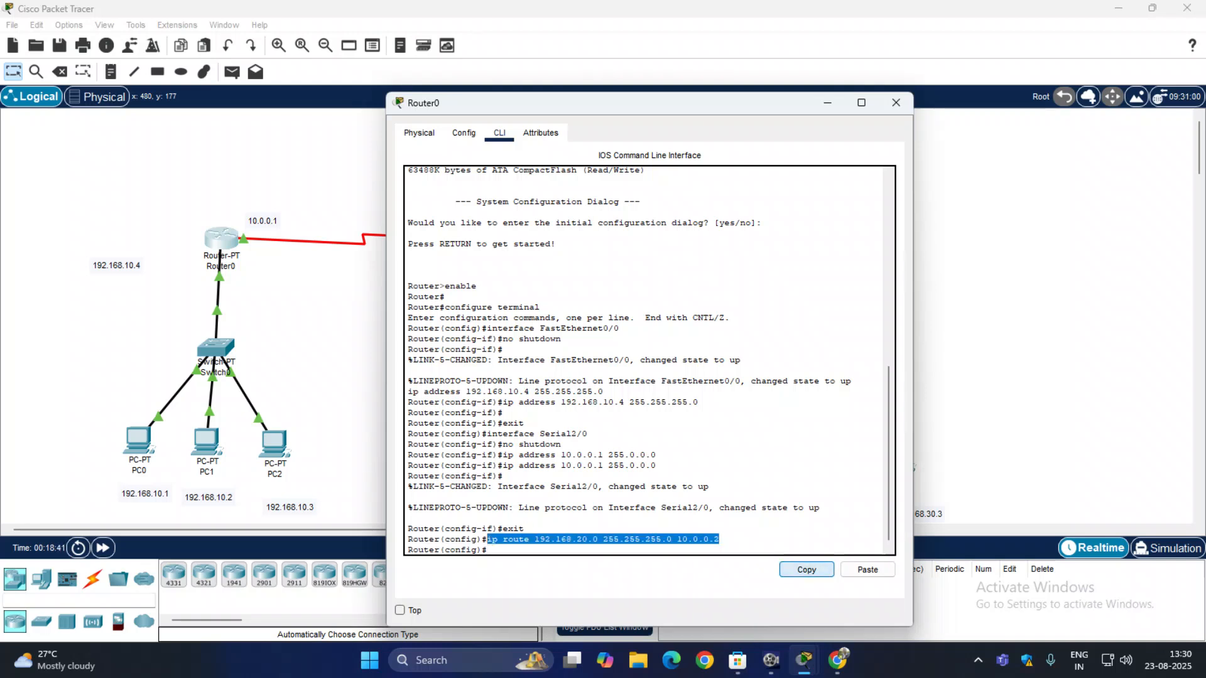
left_click(867, 569)
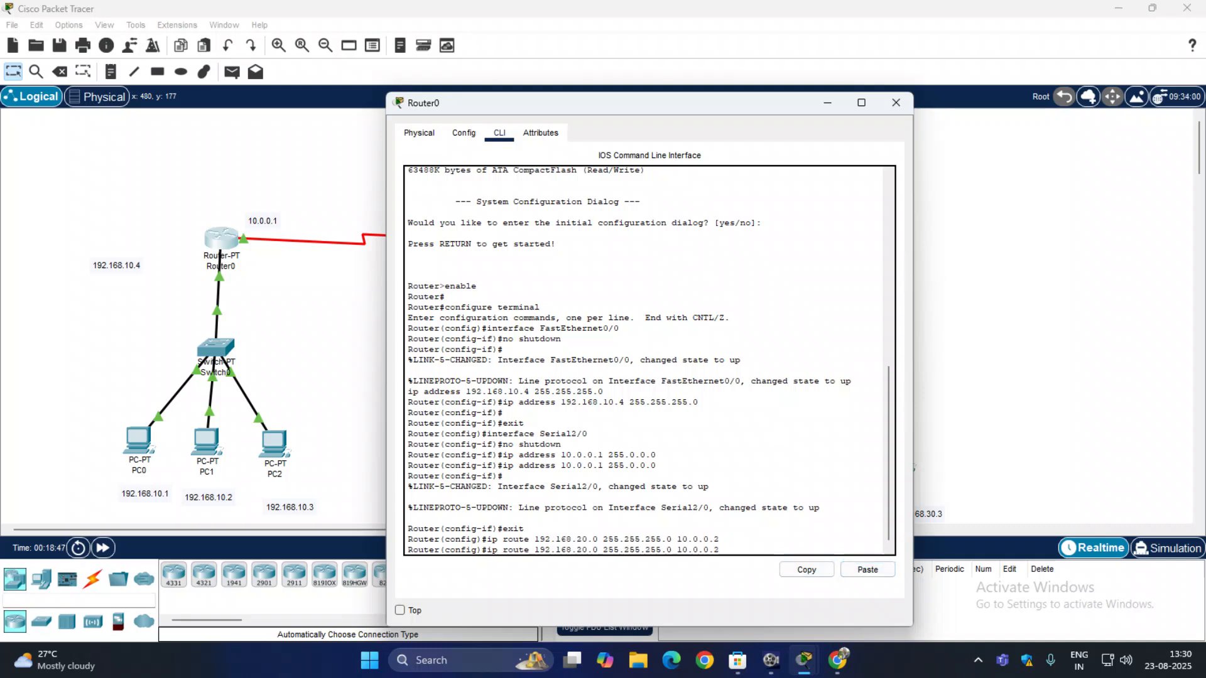
key("Left")
key("Left")
key("Left")
key("Left")
key("Left")
key("Left")
key("Left")
key("Left")
key("Left")
key("Left")
key("Left")
key("Left")
key("Left")
key("Left")
key("Left")
key("Left")
key("Left")
key("Left")
key("Left")
key("Left")
key("BackSpace")
key("BackSpace")
type("30")
key("Return")
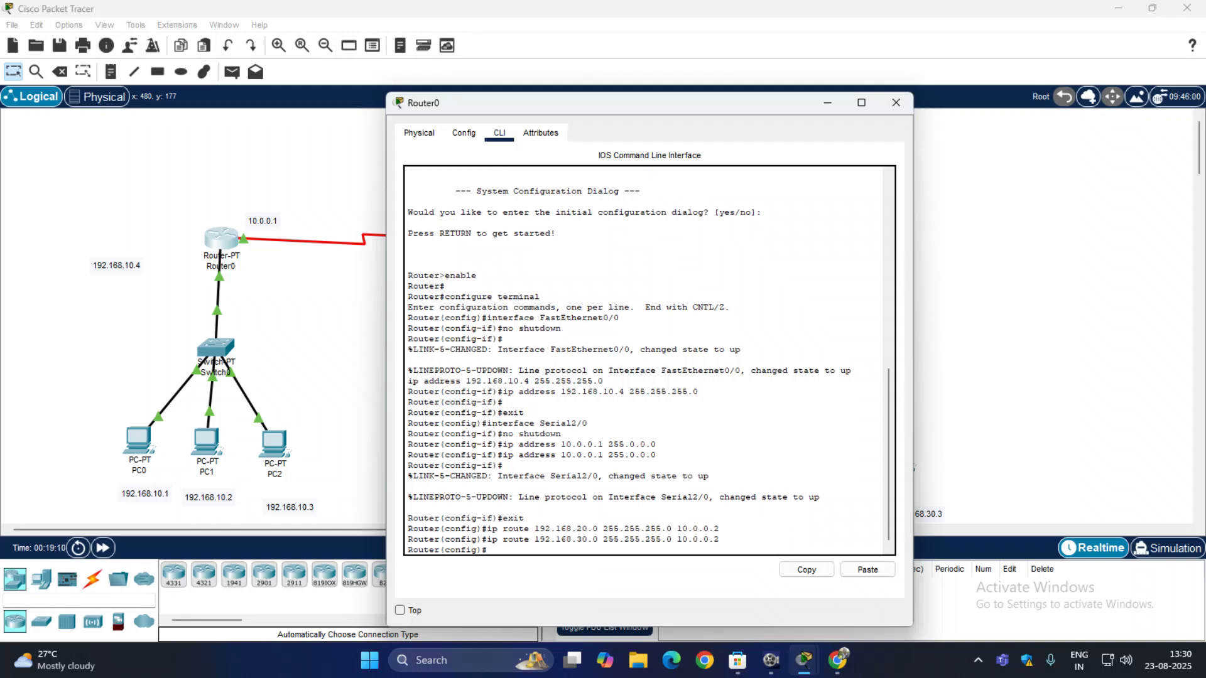
Step: Paste the copied route command and edit it to add a static route to 10.0.0.0 255.0.0.0 via 10.0.0.2
left_click(867, 570)
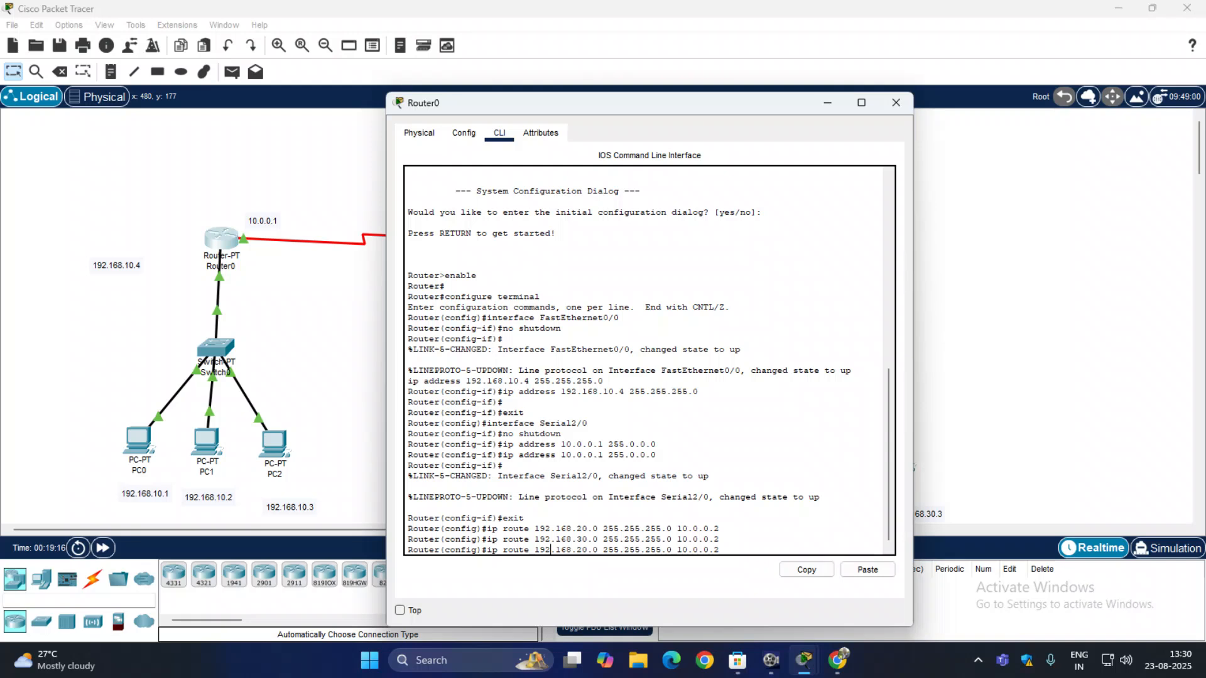
key("BackSpace")
key("BackSpace")
key("BackSpace")
key("BackSpace")
type("10")
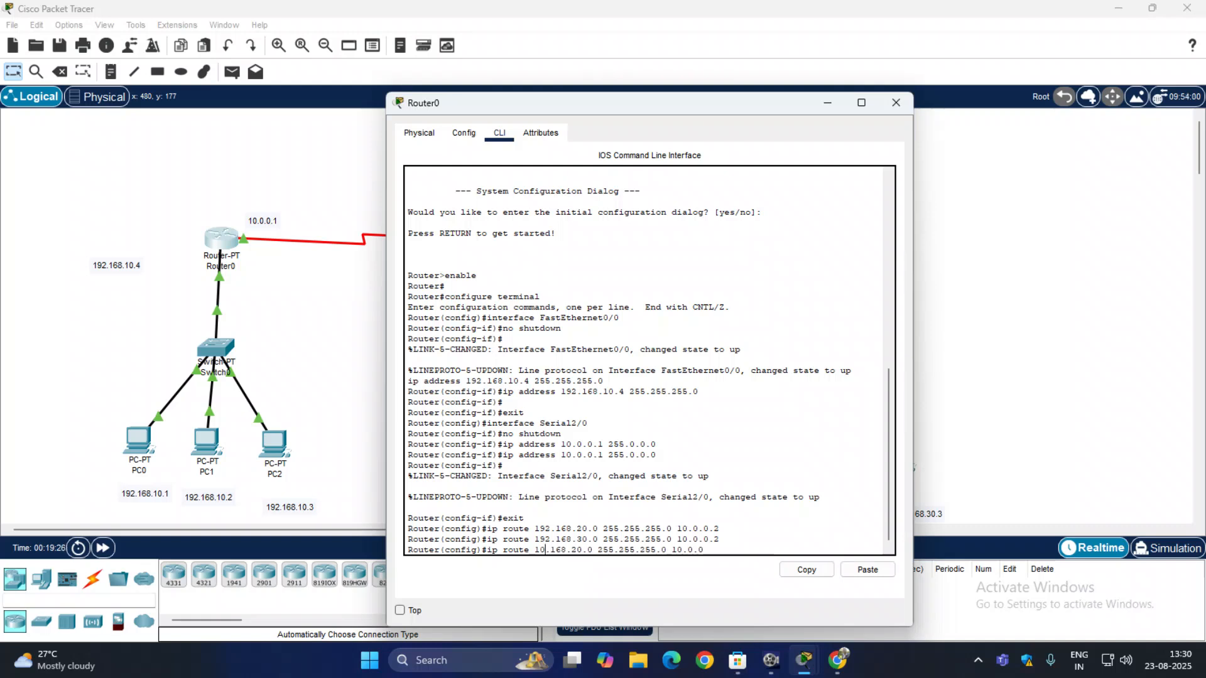
key("Right")
key("Right")
key("Right")
key("Right")
key("BackSpace")
key("BackSpace")
key("BackSpace")
type("0")
key("Right")
key("Right")
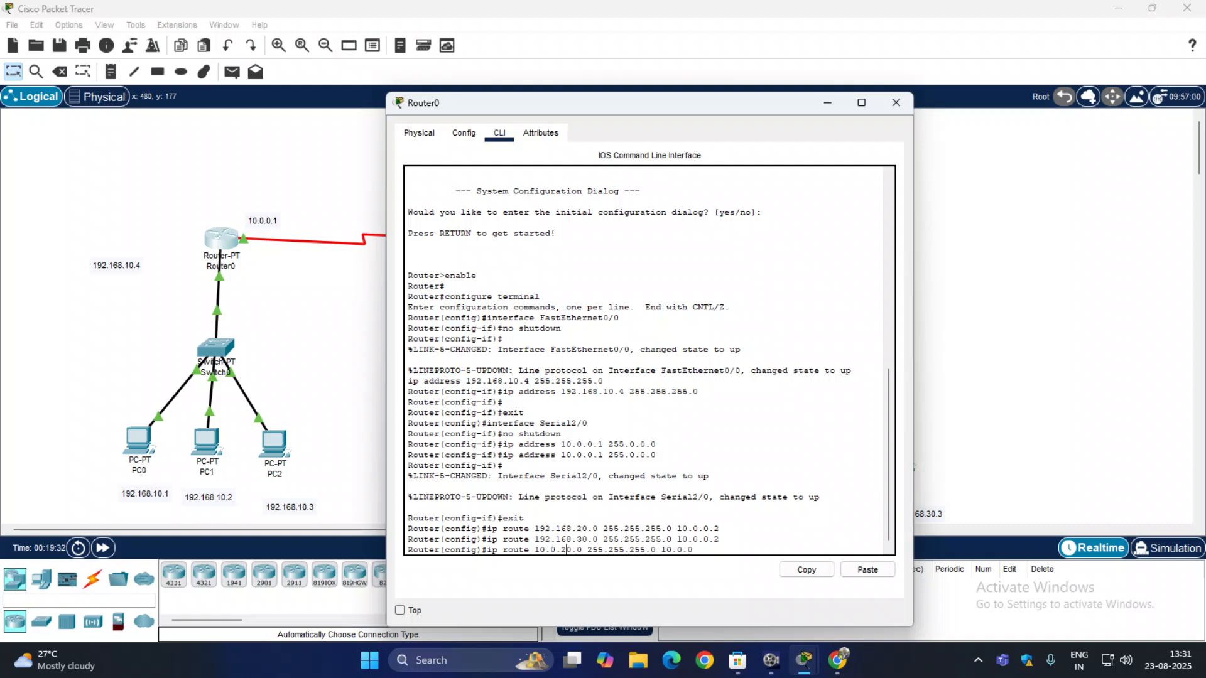
key("BackSpace")
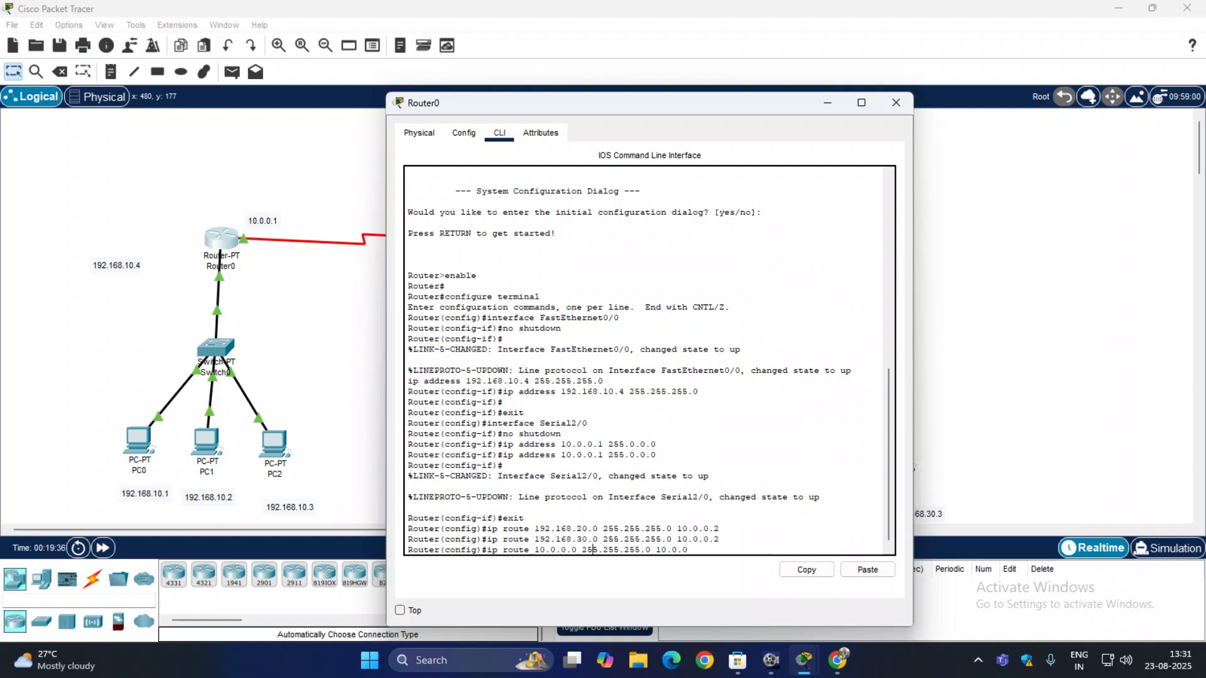
key("Right")
key("BackSpace")
key("BackSpace")
key("BackSpace")
type("0")
key("Right")
key("BackSpace")
key("BackSpace")
key("BackSpace")
type("0")
key("Right")
key("Right")
key("Right")
key("Right")
key("Right")
key("Right")
type(".1")
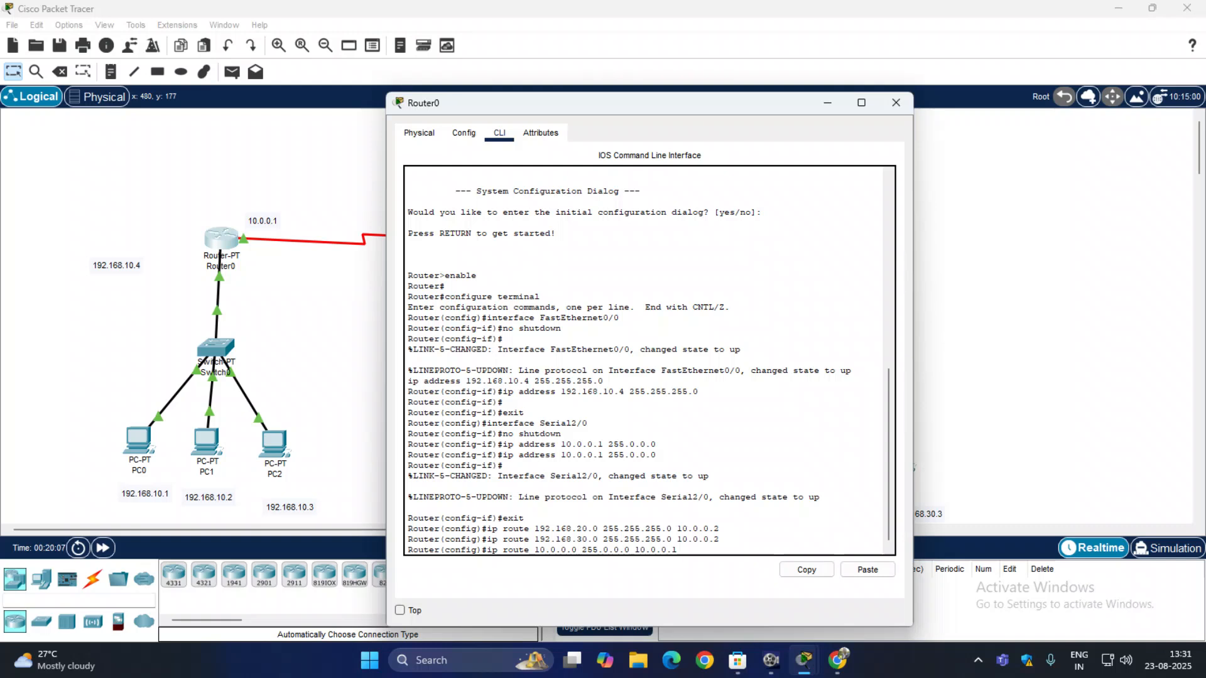
key("BackSpace")
type("2")
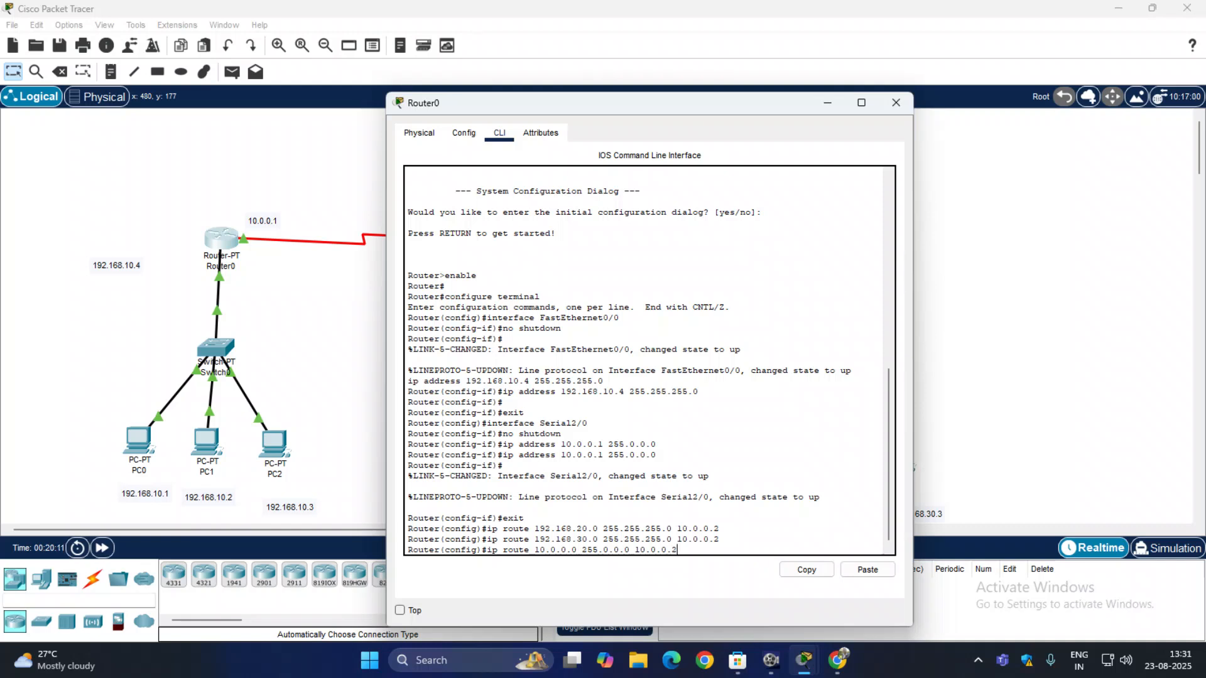
key("Return")
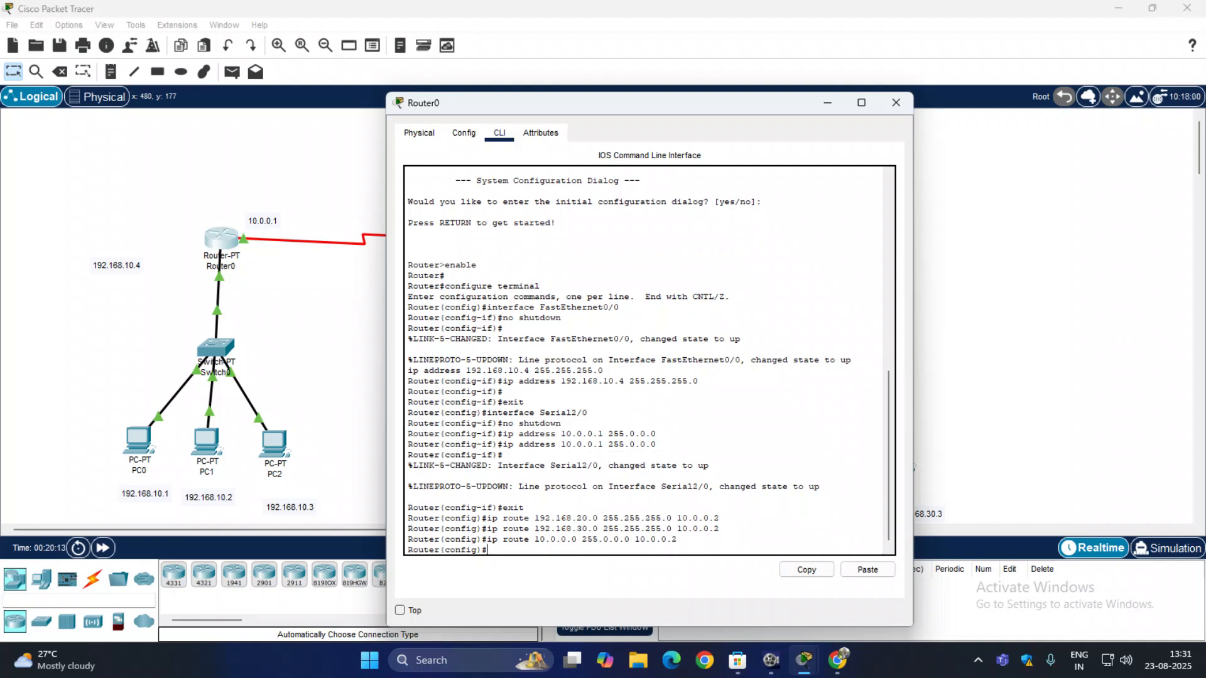
Step: Paste the copied route command at Router0's prompt and erase its addresses, keeping only ip route
left_click(867, 570)
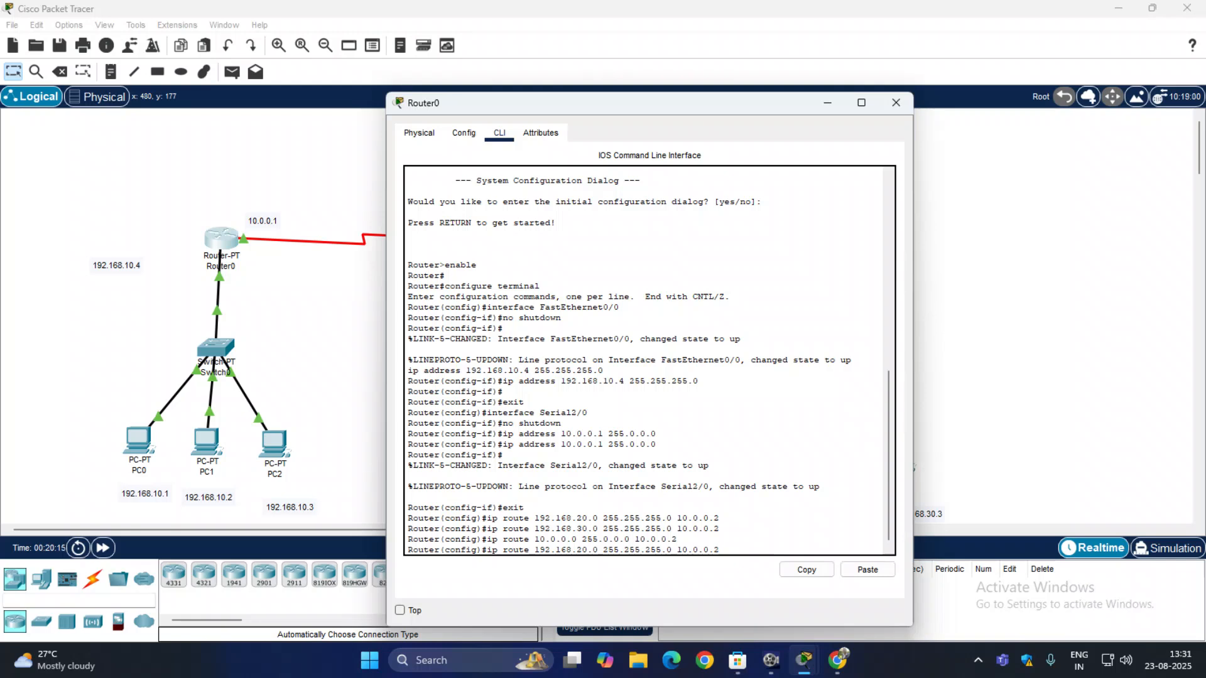
mouse_move(535, 539)
left_mouse_down()
mouse_move(677, 539)
mouse_move(534, 550)
left_mouse_up()
left_click(807, 570)
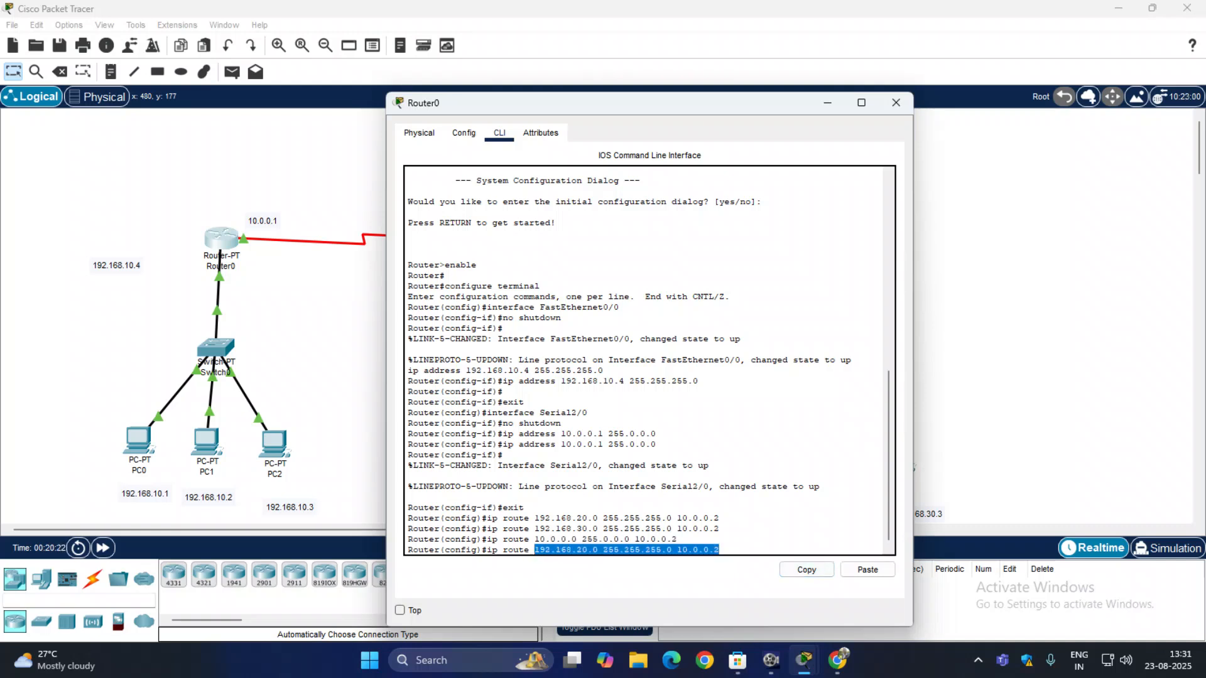
left_click(867, 570)
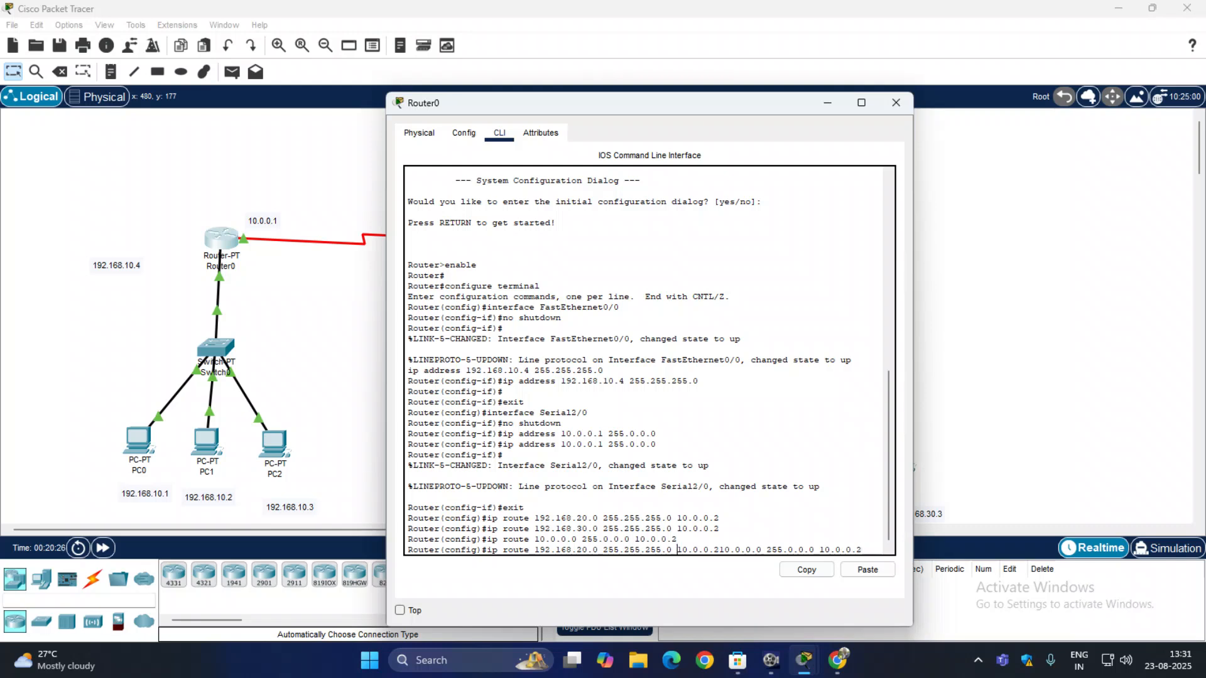
key("BackSpace")
key("BackSpace")
key("BackSpace")
key("BackSpace")
key("BackSpace")
key("BackSpace")
key("BackSpace")
key("BackSpace")
key("BackSpace")
key("BackSpace")
key("BackSpace")
key("BackSpace")
key("BackSpace")
key("BackSpace")
key("BackSpace")
key("BackSpace")
key("BackSpace")
key("BackSpace")
key("BackSpace")
key("BackSpace")
key("BackSpace")
key("BackSpace")
key("BackSpace")
key("BackSpace")
key("BackSpace")
key("BackSpace")
key("BackSpace")
key("BackSpace")
key("BackSpace")
key("BackSpace")
key("BackSpace")
key("BackSpace")
key("BackSpace")
key("BackSpace")
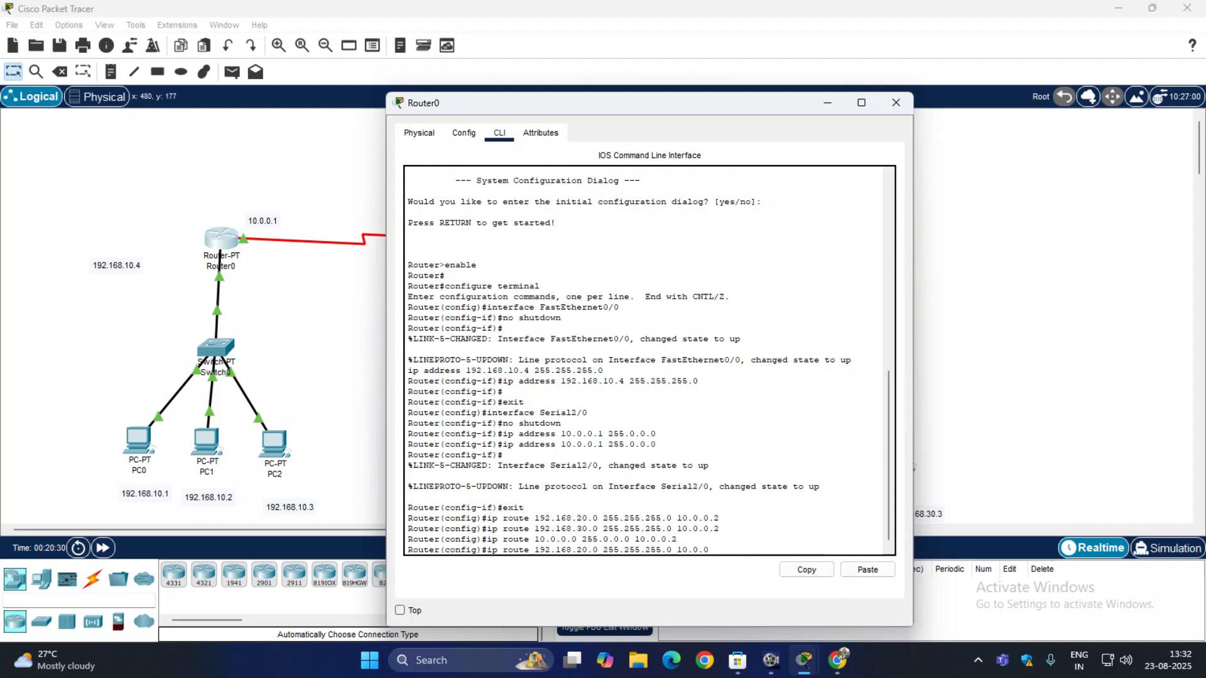
key("BackSpace")
key("BackSpace")
key("BackSpace")
key("BackSpace")
key("BackSpace")
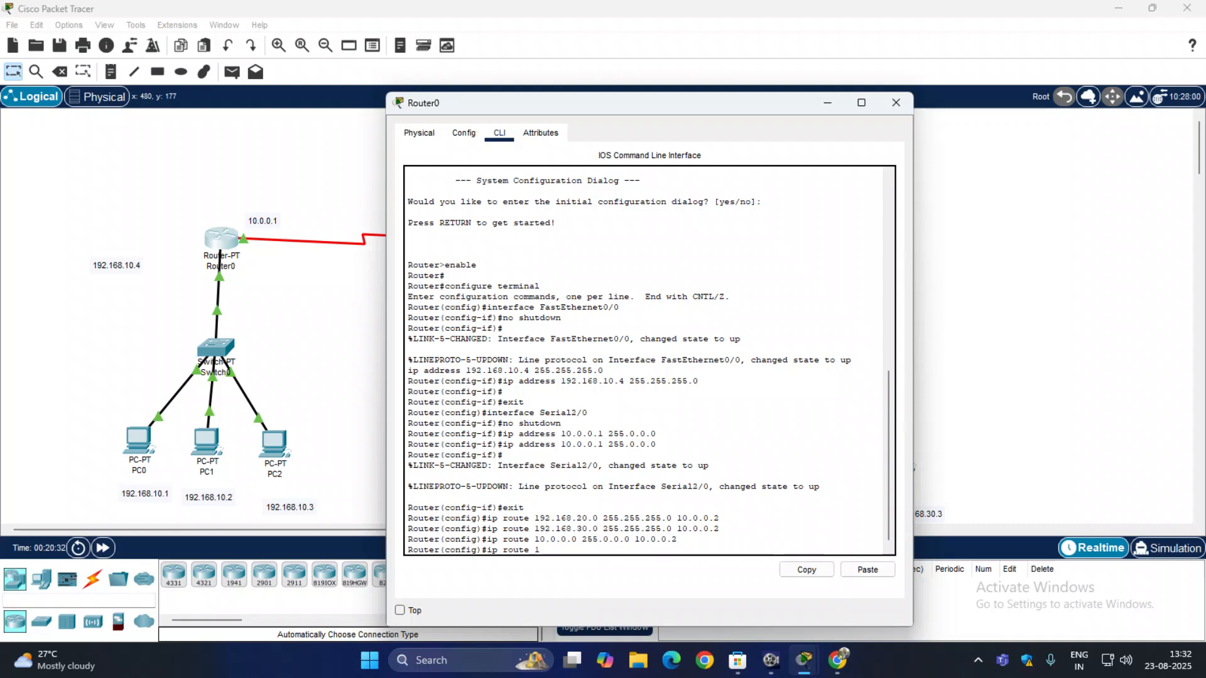
type("0.0")
key("BackSpace")
key("BackSpace")
key("BackSpace")
key("BackSpace")
Step: Complete the command as a static route on Router0 to 20.0.0.0 with mask 255.0.0.0 via next hop 10.0.0.2
type("20.0.0.0 255")
type(".0.")
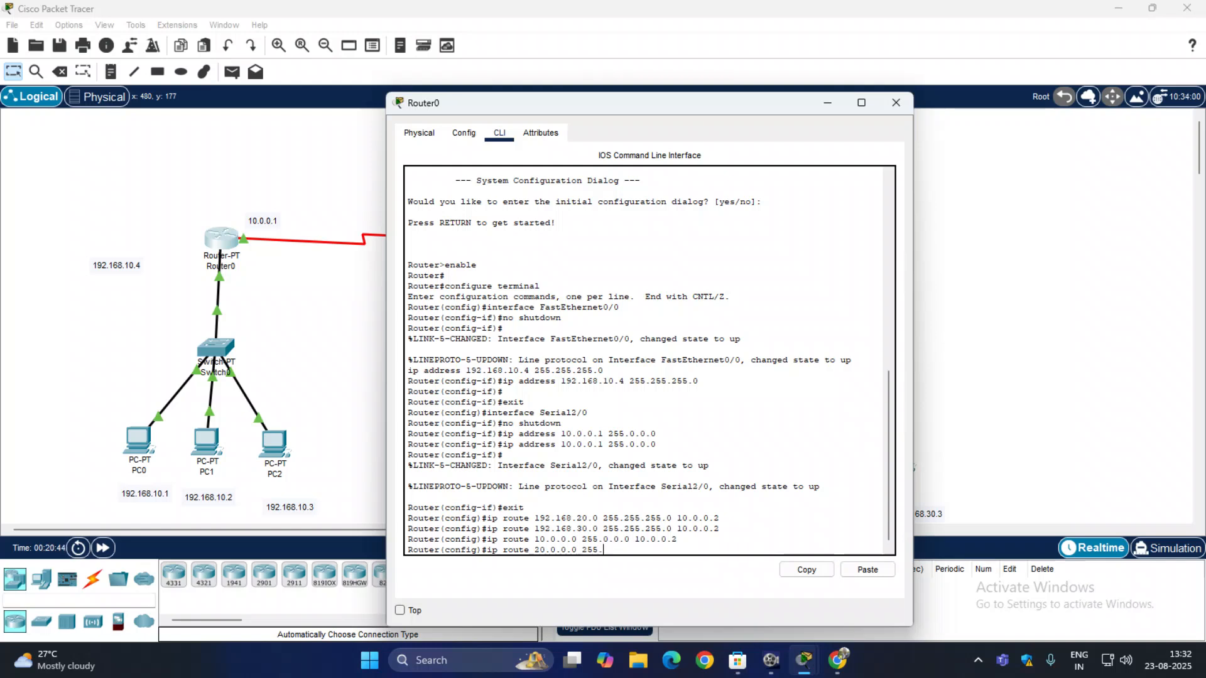
type("0.0 10.0.0.2")
left_click_drag(565, 103, 736, 388)
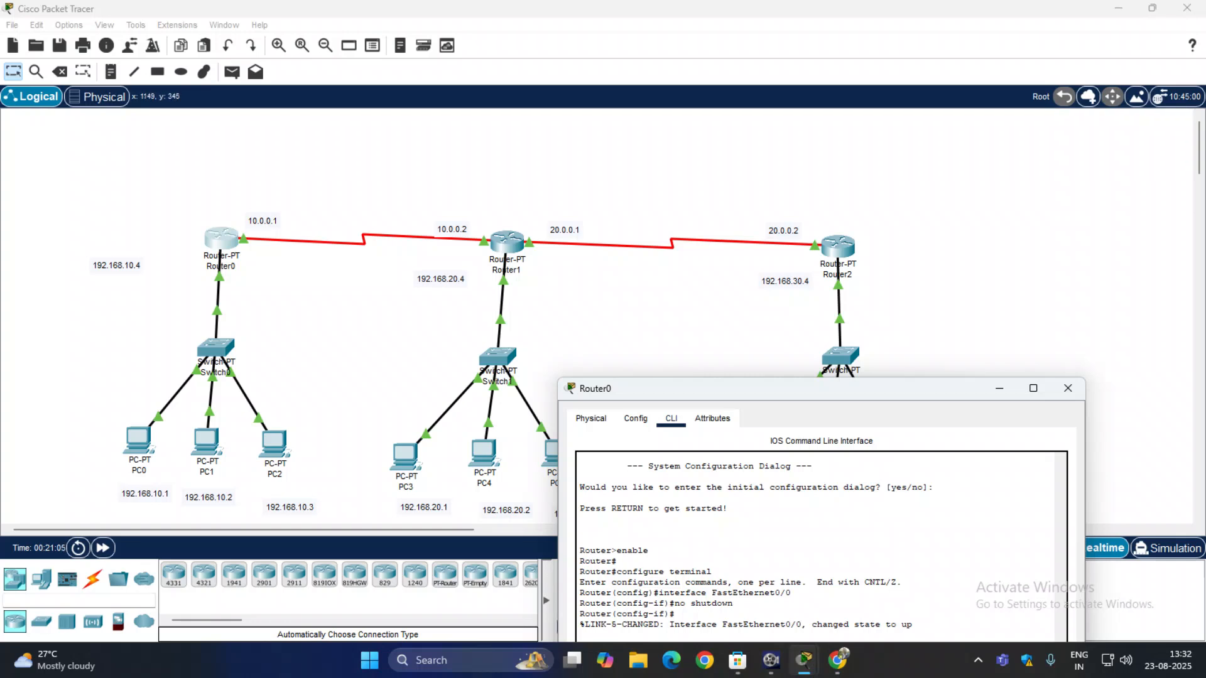
left_click_drag(737, 388, 682, 120)
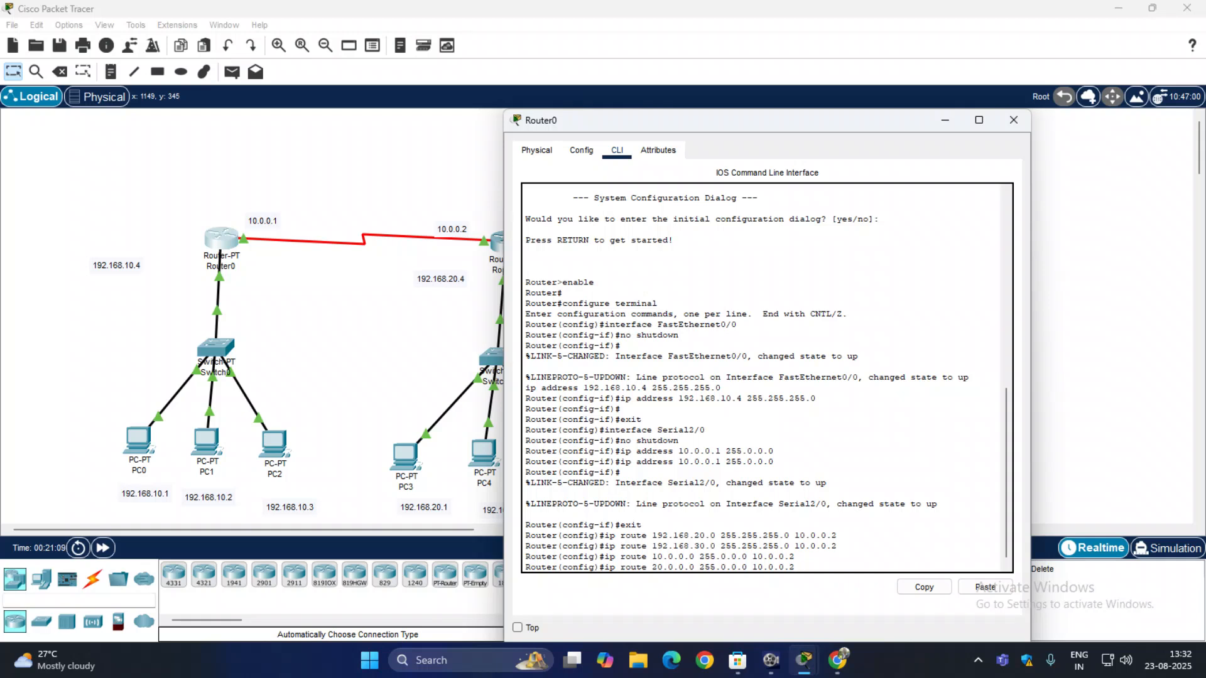
left_click_drag(683, 120, 643, 493)
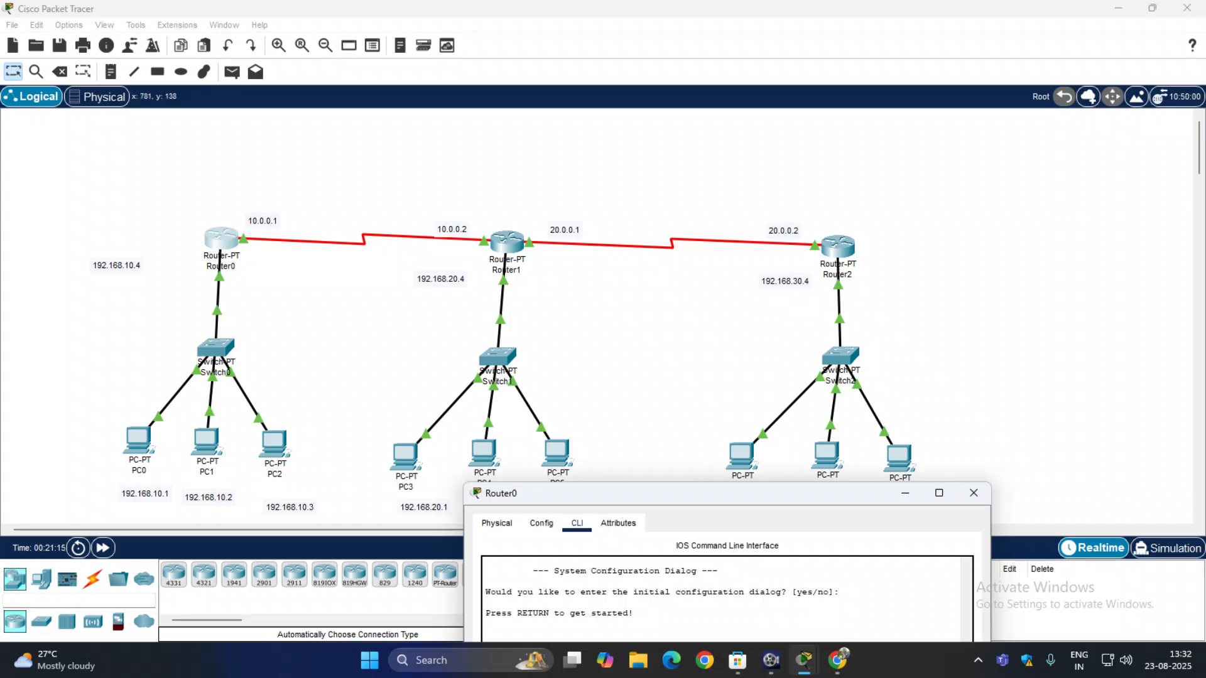
left_click_drag(643, 493, 679, 171)
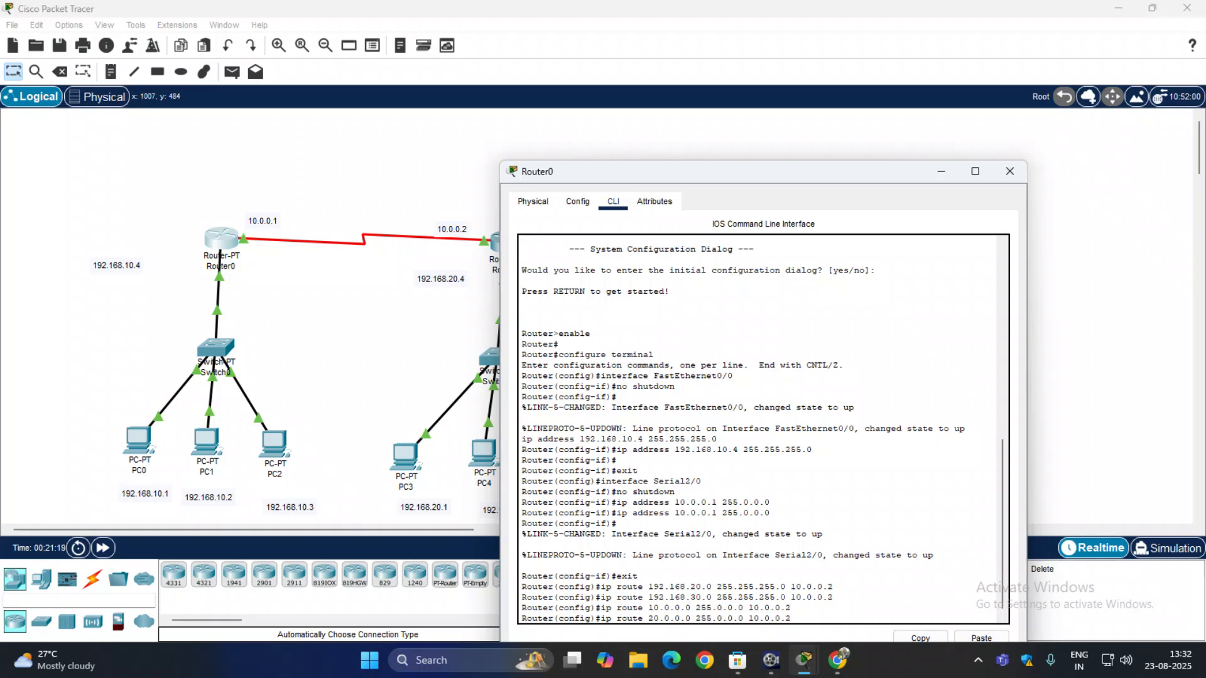
key("Return")
Step: Exit global configuration mode on Router0 and close its window
type("exit")
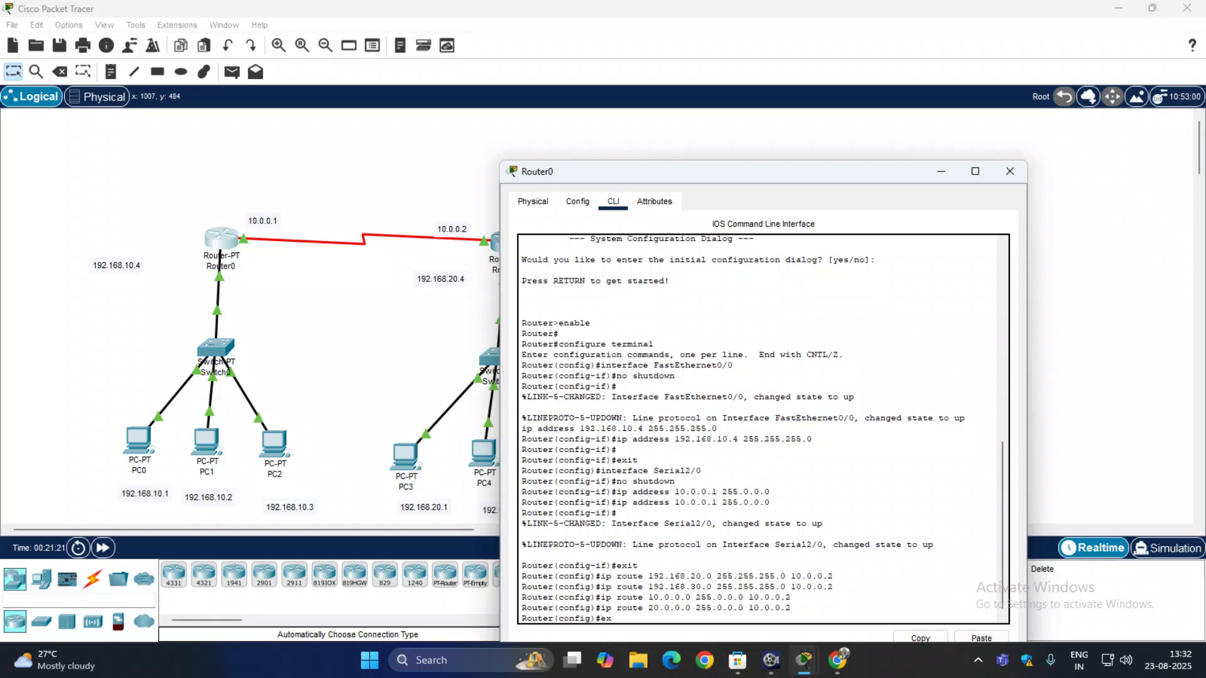
key("Return")
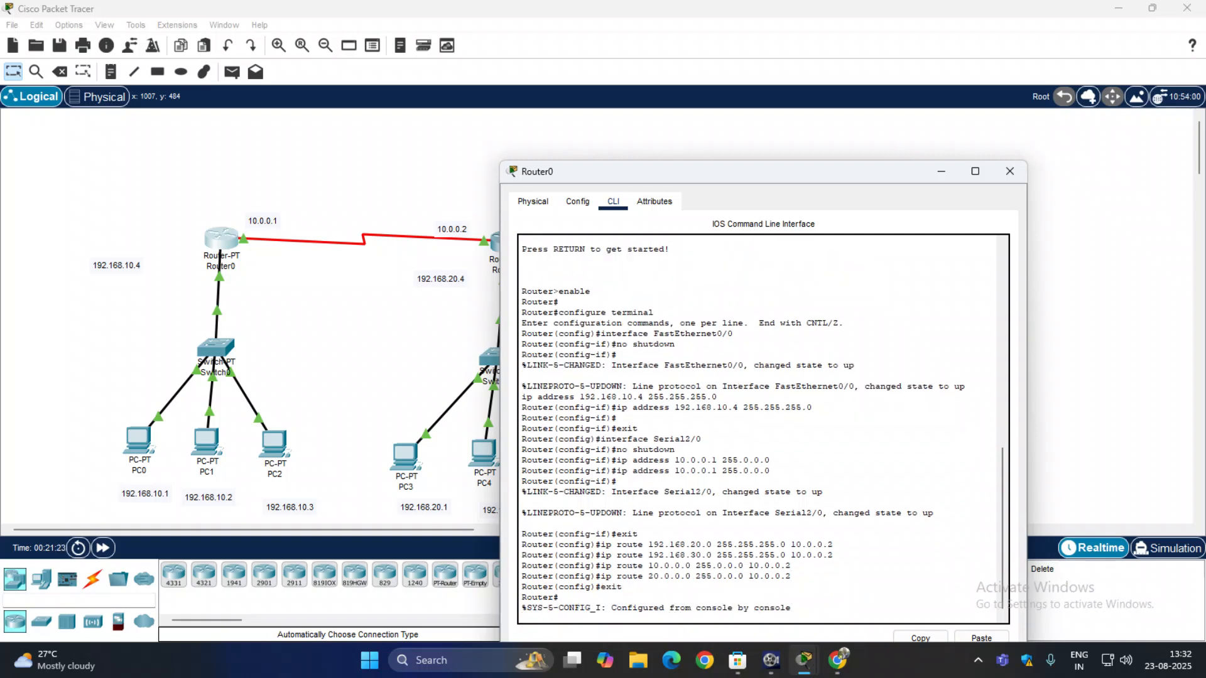
key("Return")
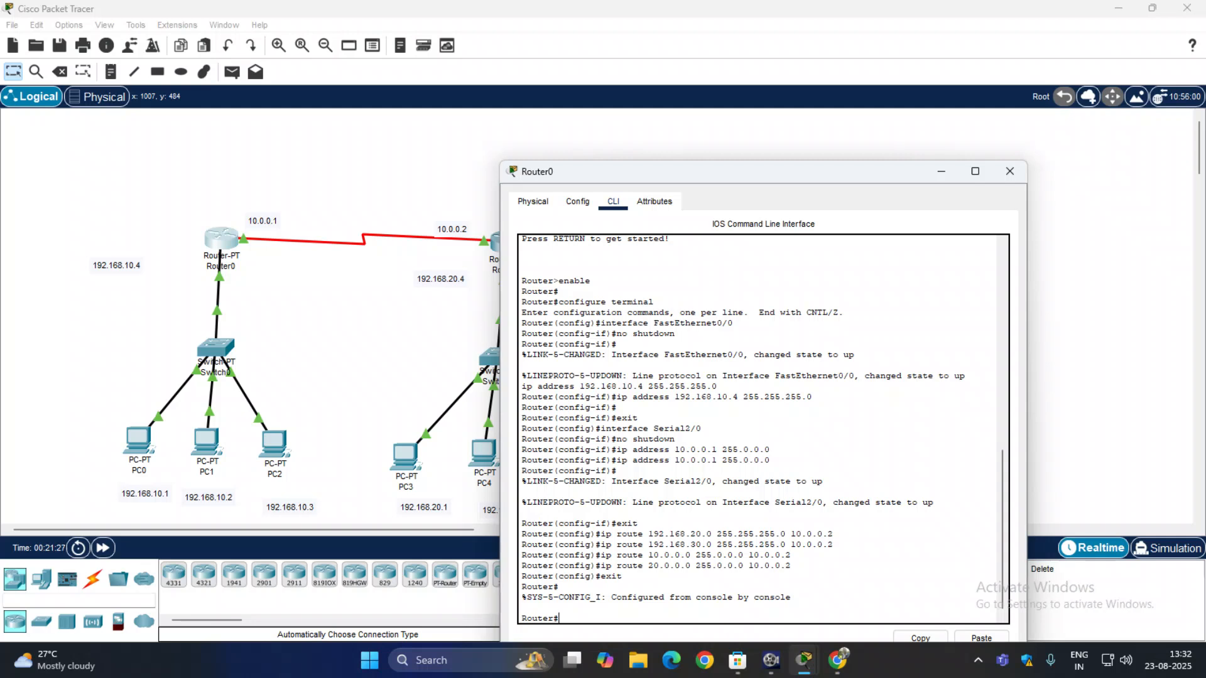
left_click(1010, 171)
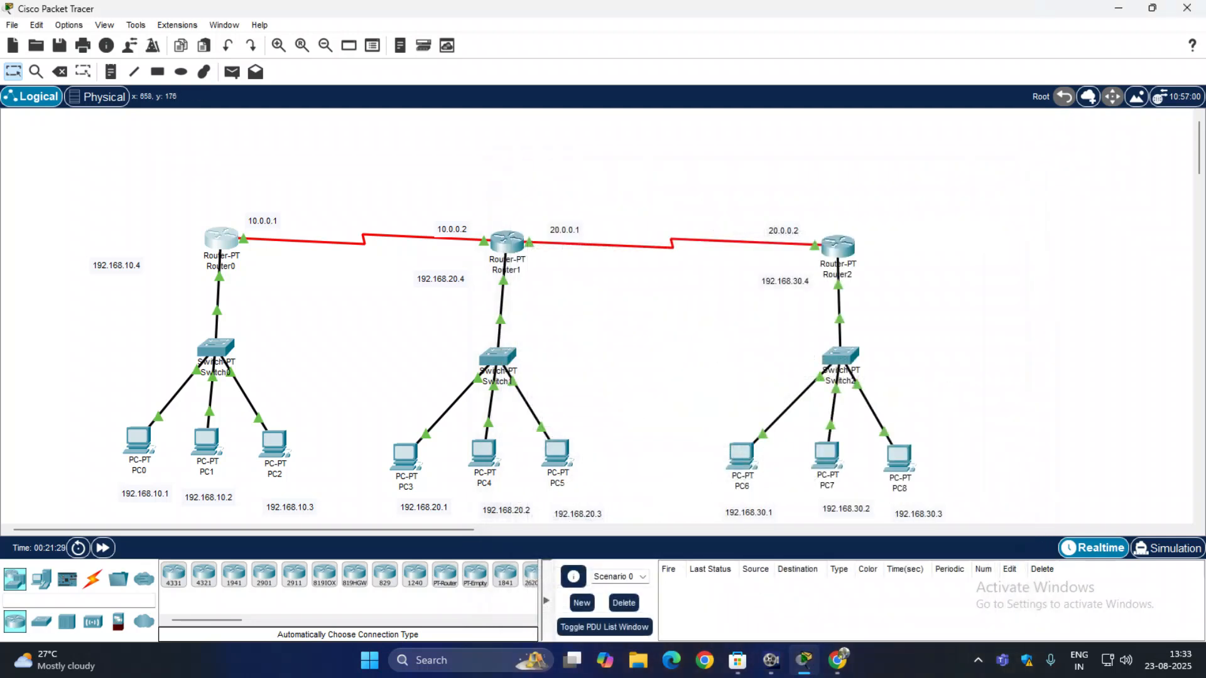
Step: Open Router1's command-line interface and exit interface configuration to global configuration mode
left_click(505, 241)
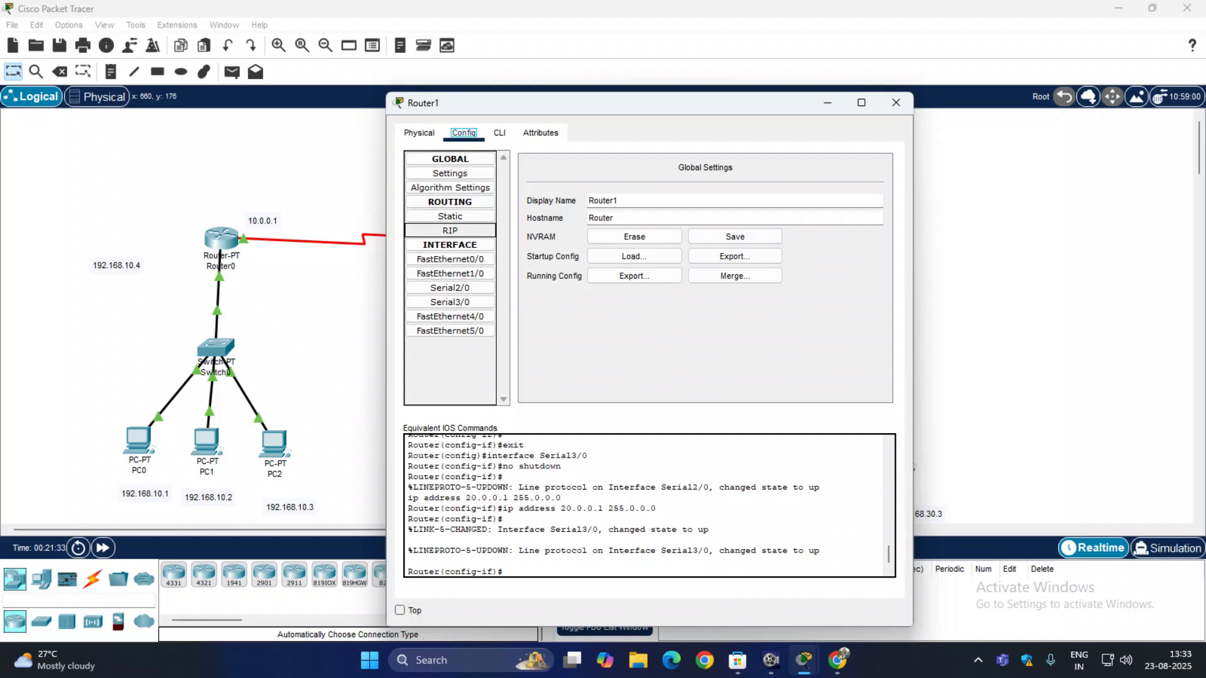
left_click(500, 133)
type("exit")
key("Return")
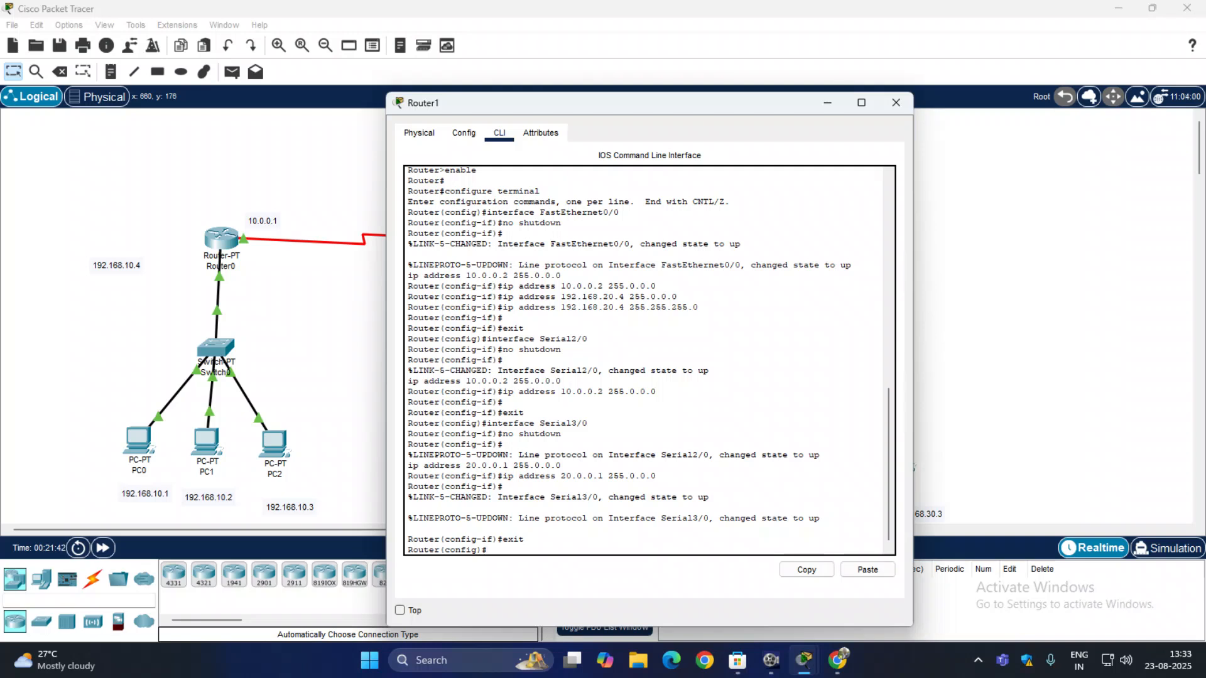
Step: Add a static route on Router1 to 192.168.10.0 with mask 255.255.255.0 via next hop 10.0.0.1
type("ip route 192.168.10.0")
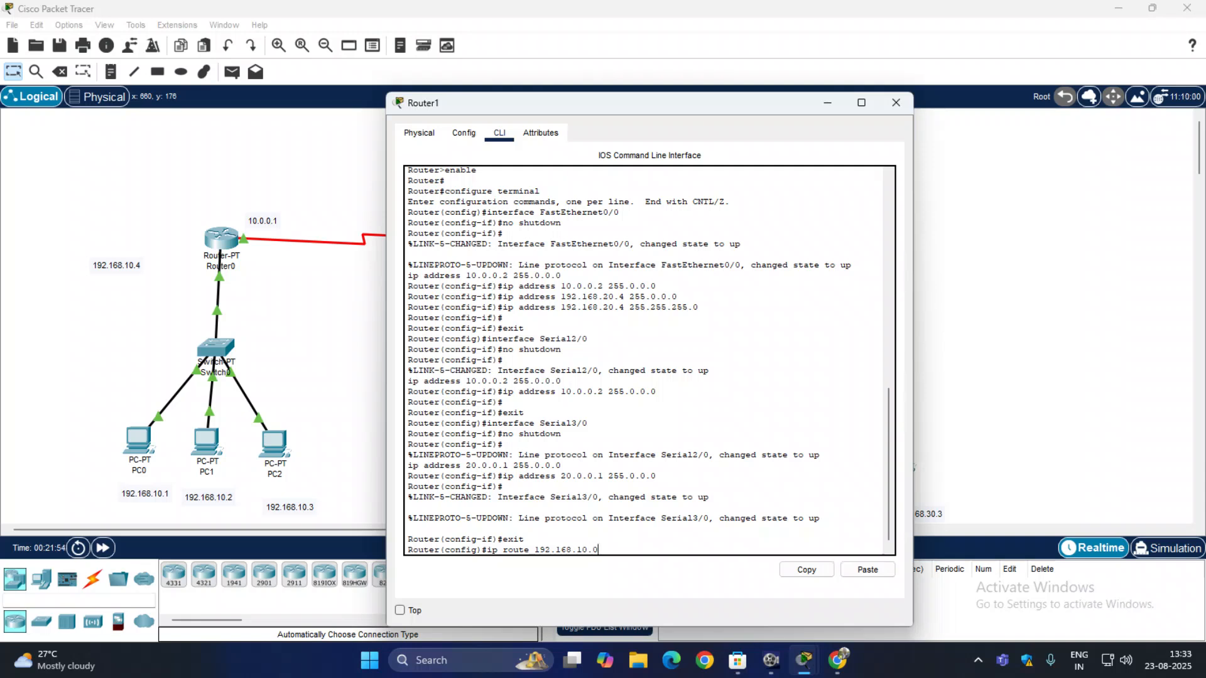
type(" 2")
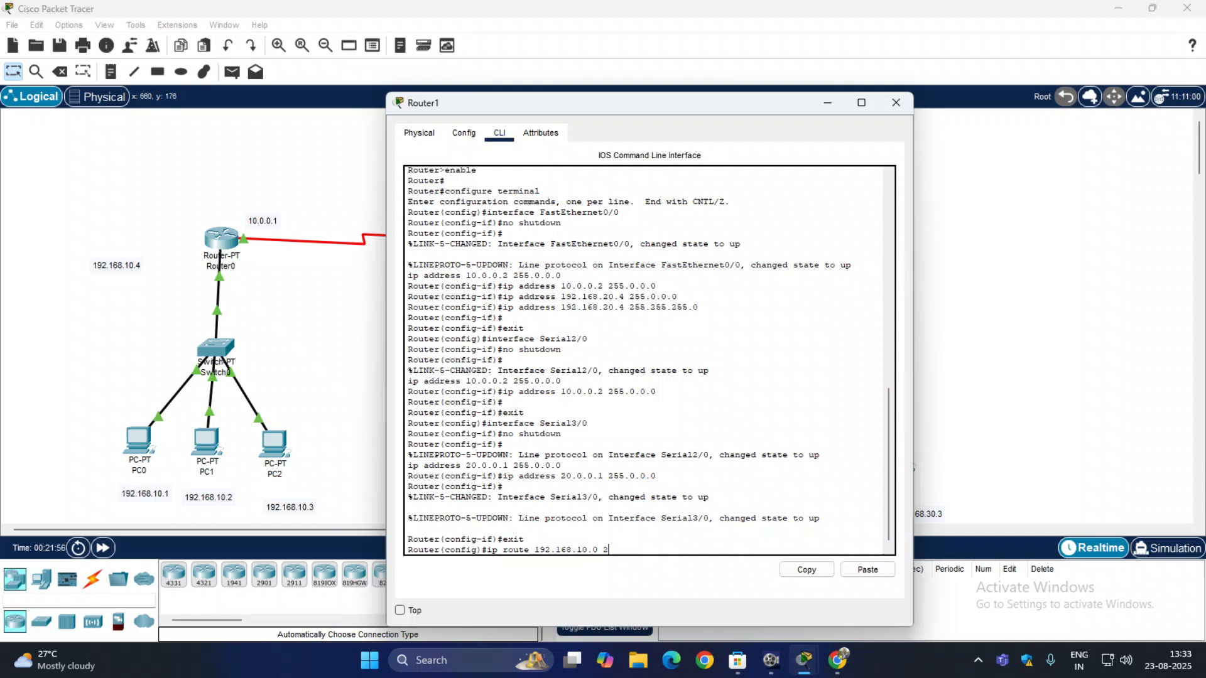
type("55.255.")
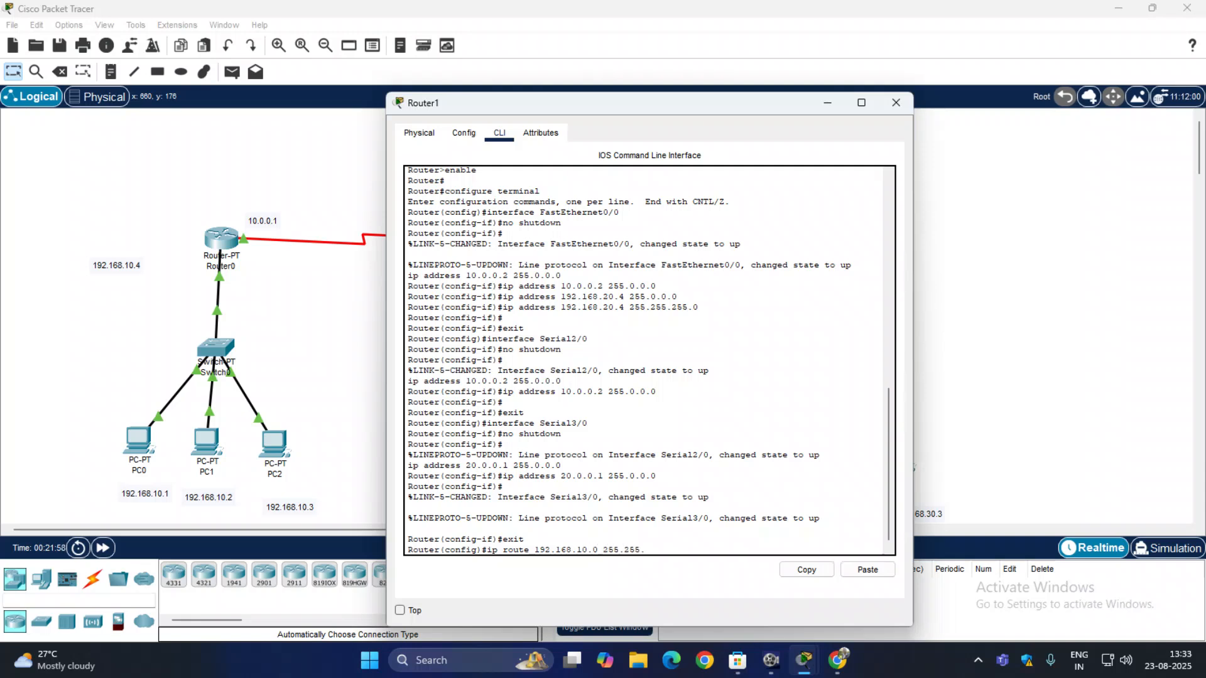
type("255.0 10.0.0.1")
key("Return")
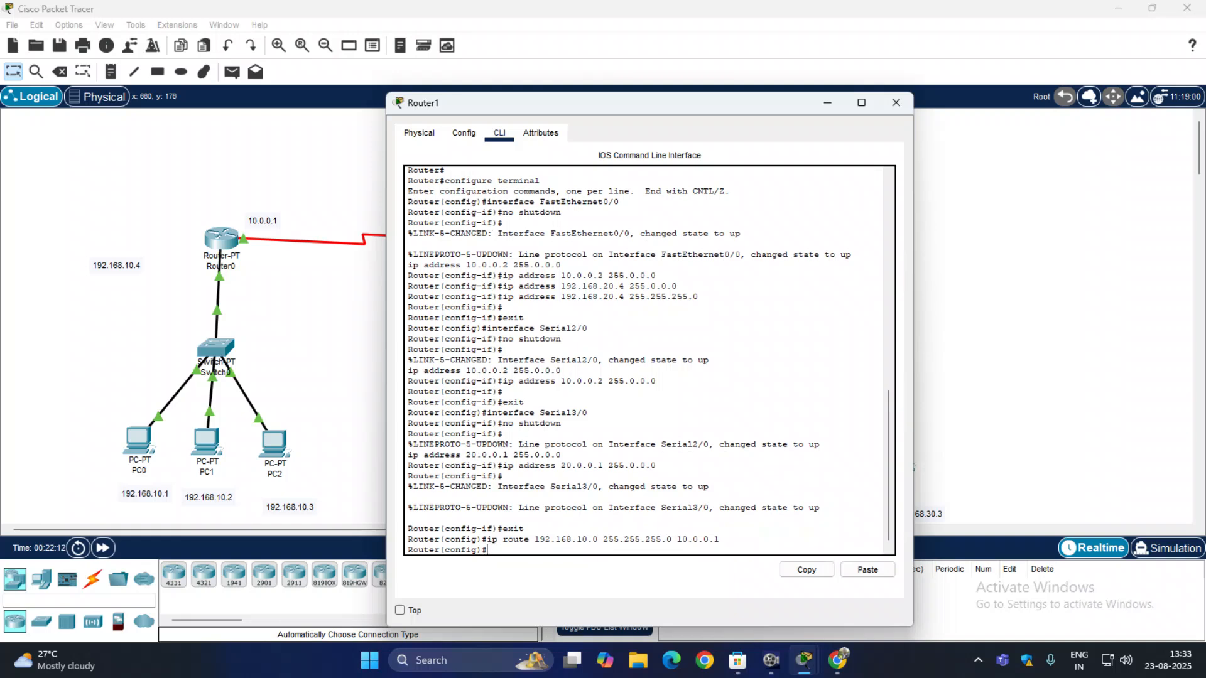
Step: Reuse a copy of the ip route command on Router1 to add a static route to 192.168.30.0 255.255.255.0 via 20.0.0.2
left_click_drag(720, 539, 487, 539)
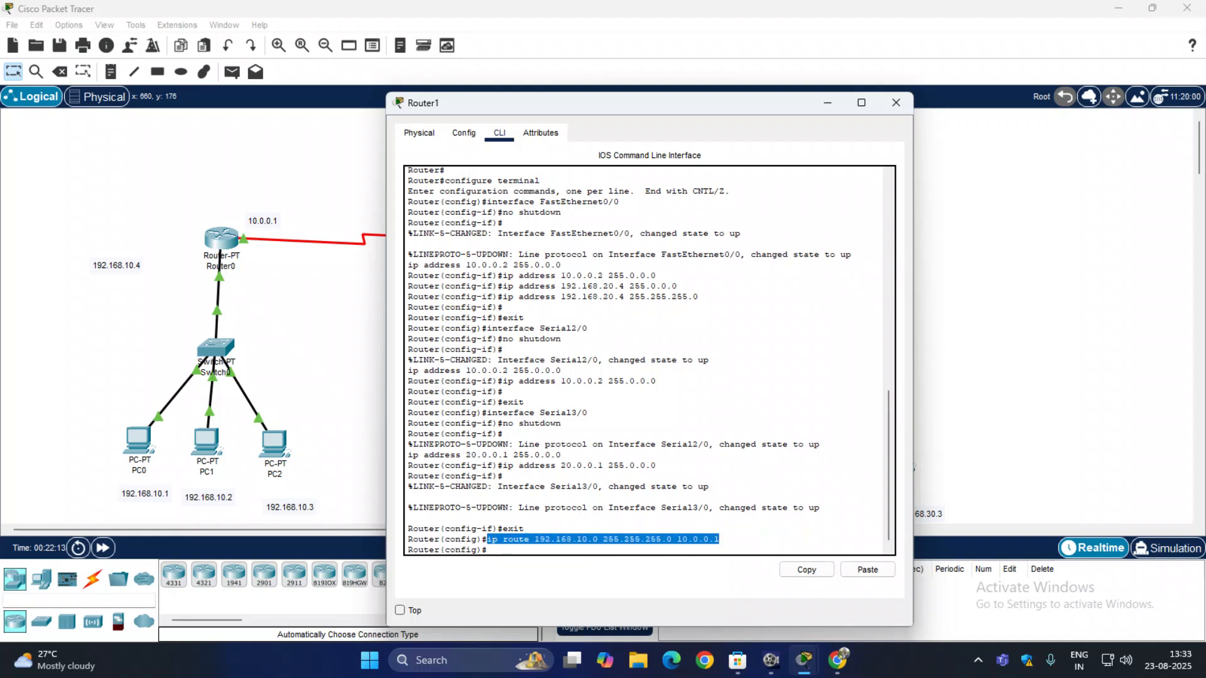
left_click(806, 569)
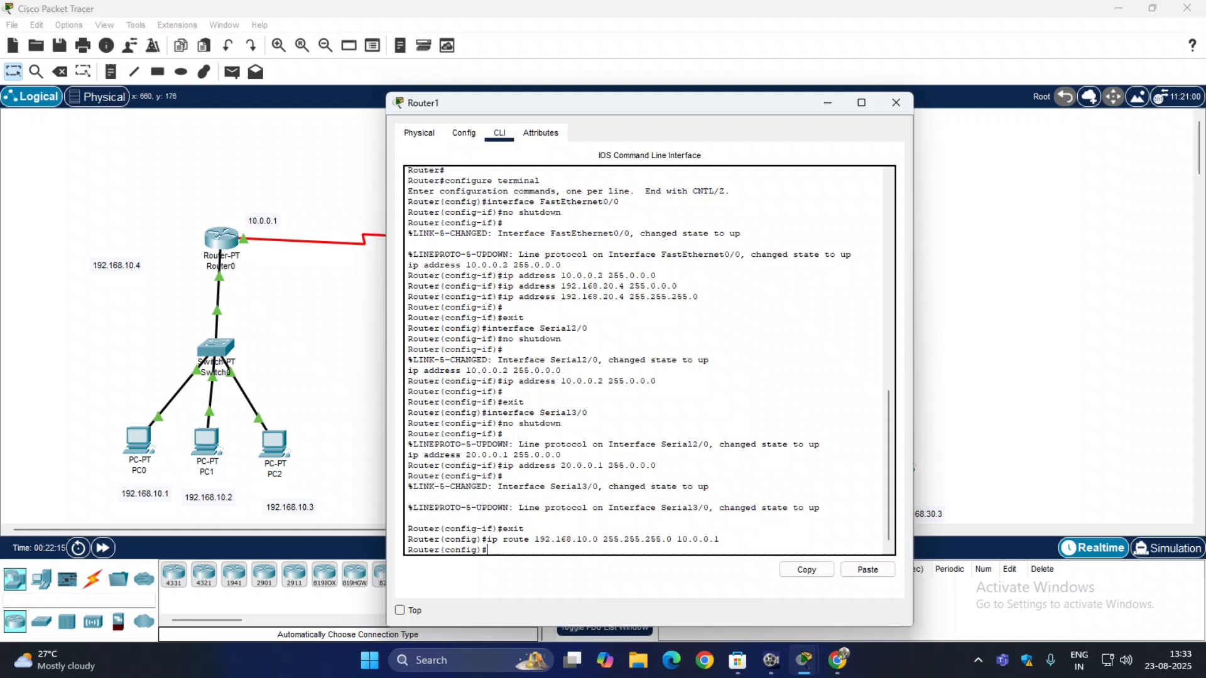
left_click(868, 570)
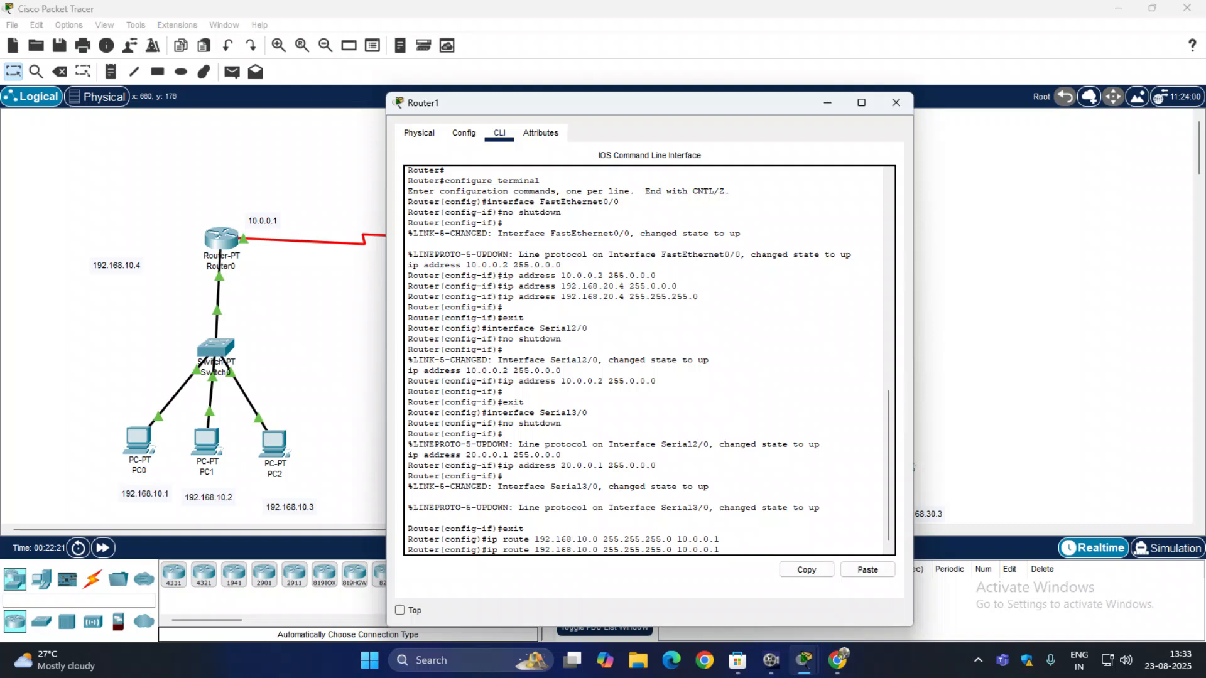
left_click(583, 550)
key("Left")
key("Left")
key("Left")
key("Left")
key("Left")
key("Left")
key("Left")
key("Left")
key("Left")
key("Left")
key("Left")
key("Left")
key("Left")
key("Left")
key("Left")
key("Left")
key("Left")
key("Left")
key("Left")
key("Left")
key("Left")
key("BackSpace")
type("3")
key("BackSpace")
key("BackSpace")
key("BackSpace")
type("2")
key("End")
type("2")
key("Return")
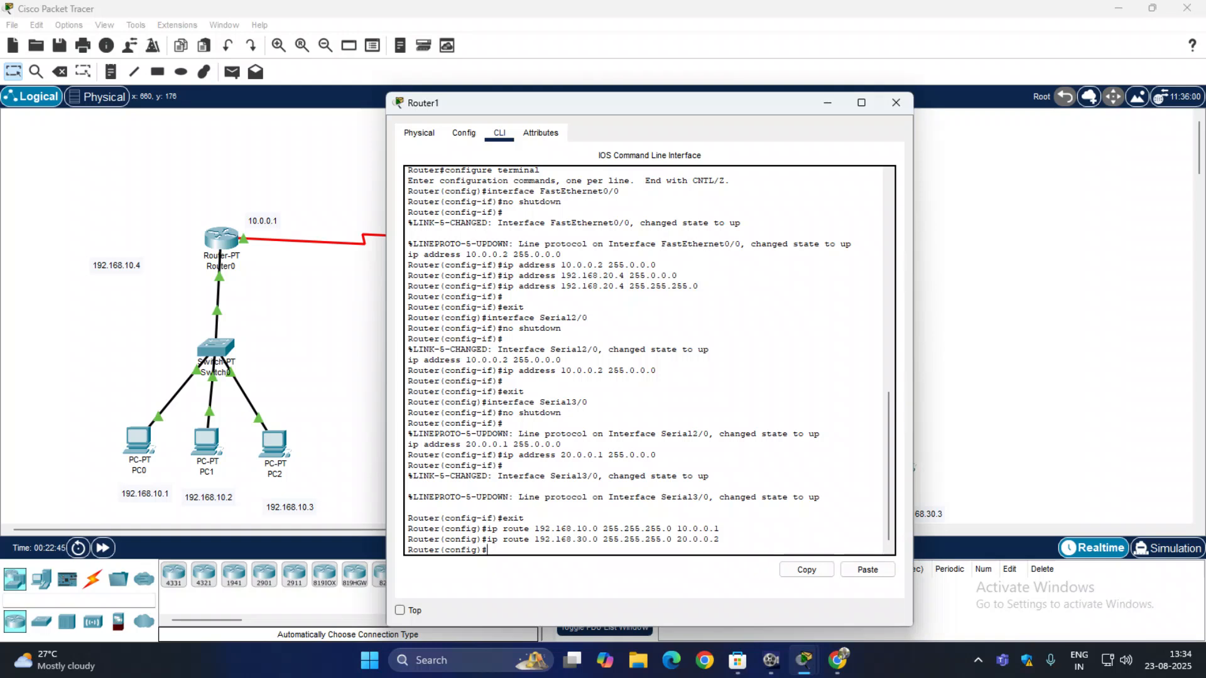
Step: Add static routes on Router1 to 10.0.0.0 255.0.0.0 via 10.0.0.1 and to 20.0.0.0 255.0.0.0 via 20.0.0.2
type("ip route 10")
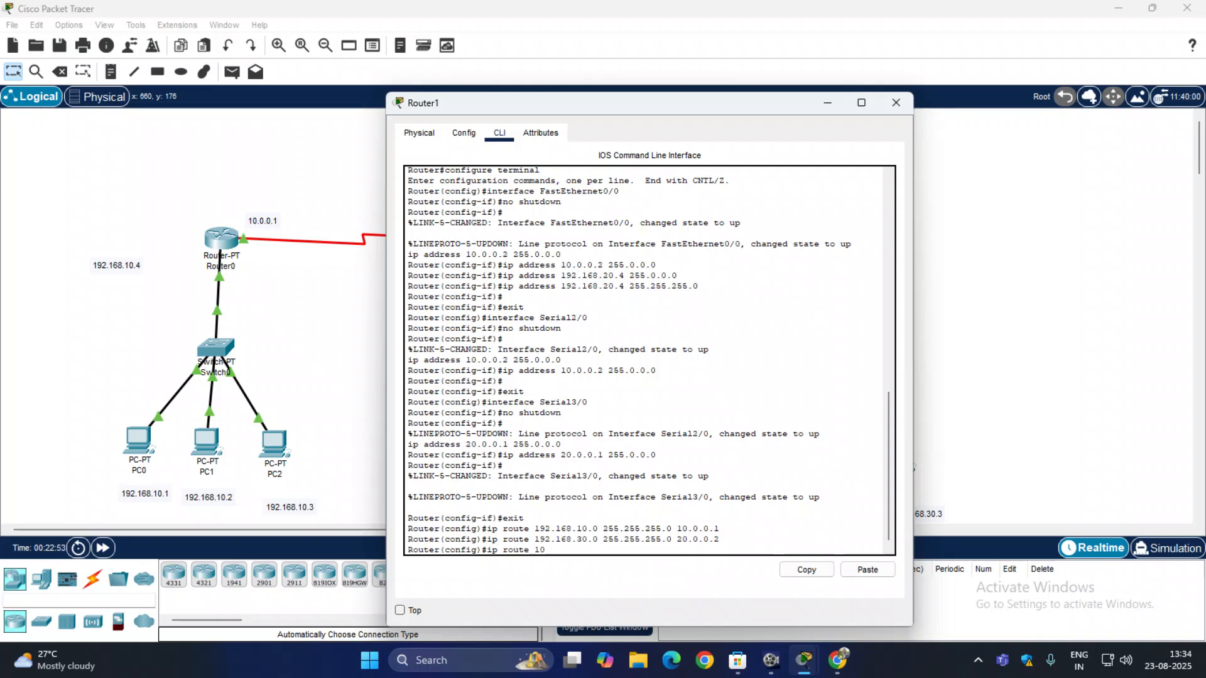
type(".0.0.0 255.0.0.0 10.0.0.1")
key("Return")
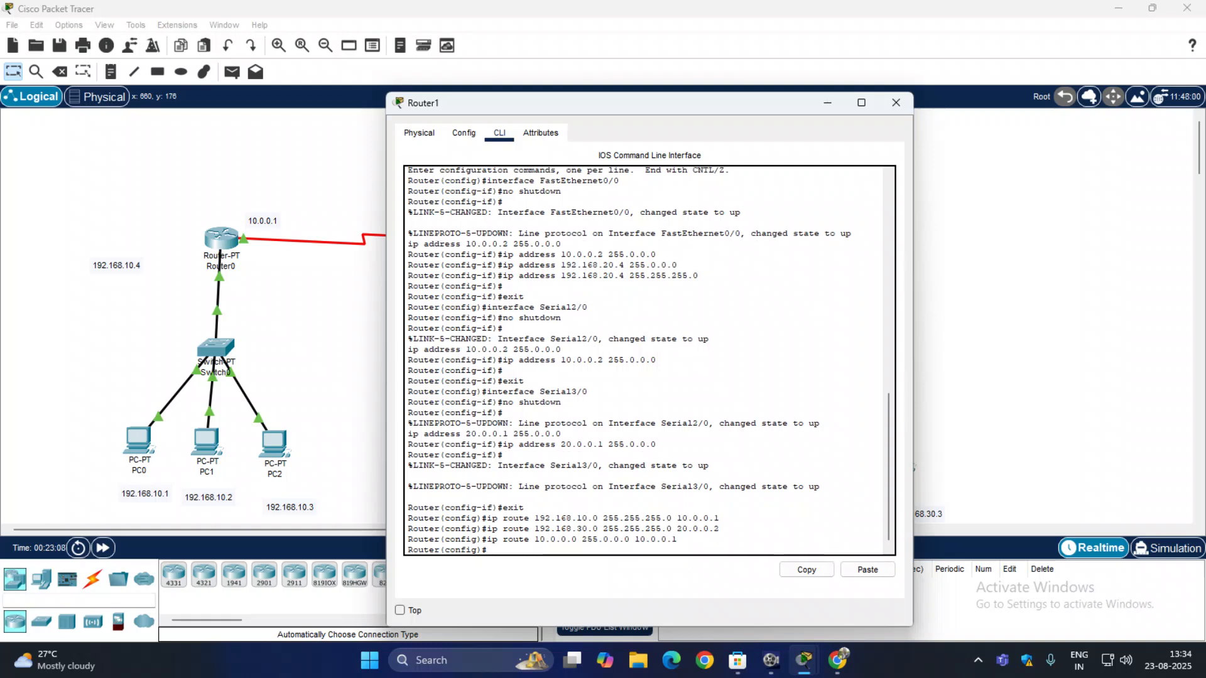
type("ip route 20")
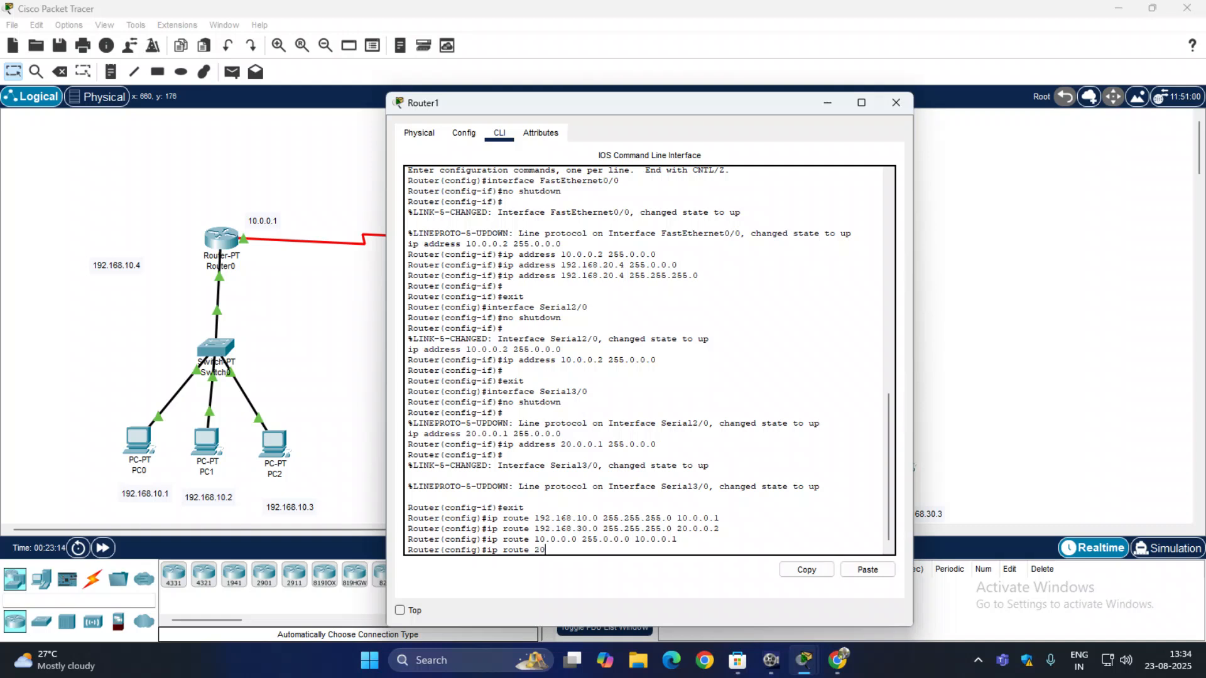
type(".0.0.0 255.0.0.0 20.0.0.2")
key("Return")
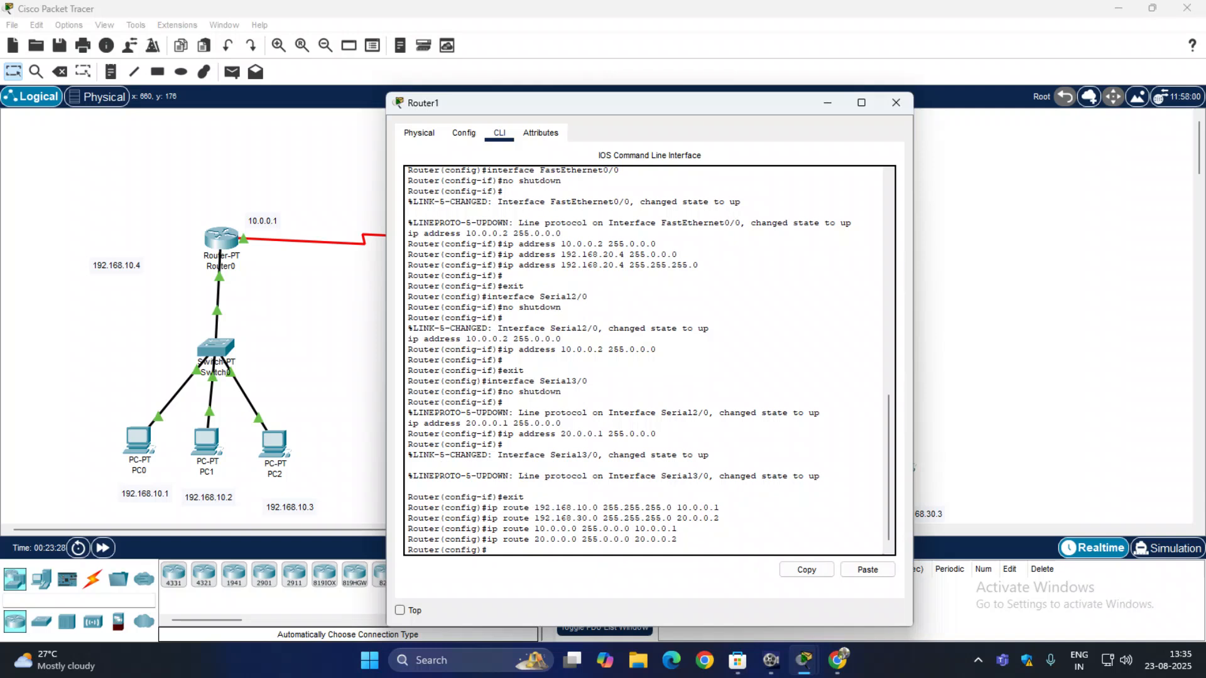
Step: Exit global configuration mode on Router1 and close its window
type("exit")
key("Return")
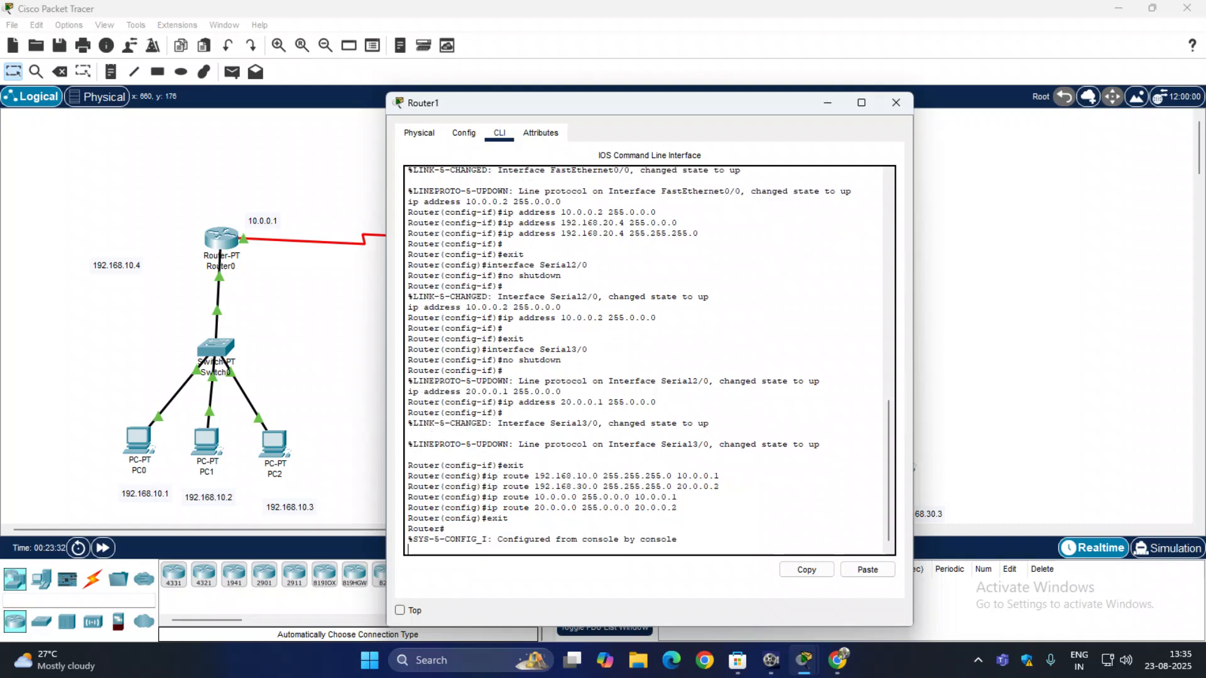
key("Return")
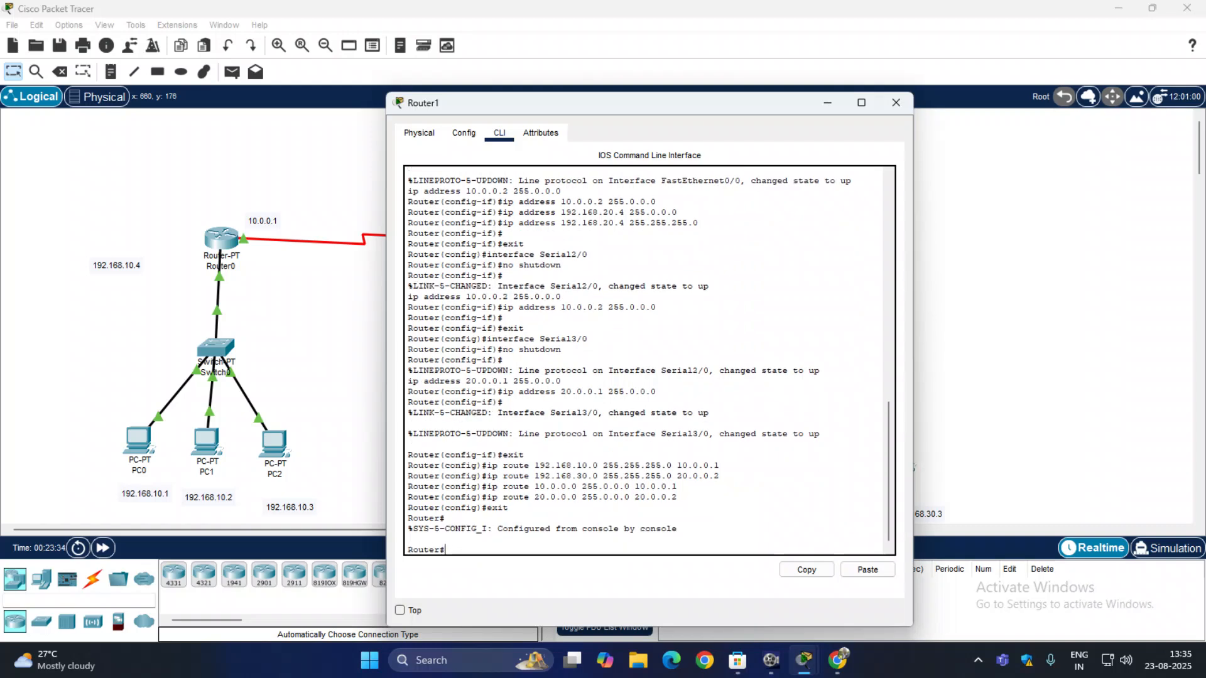
left_click(896, 102)
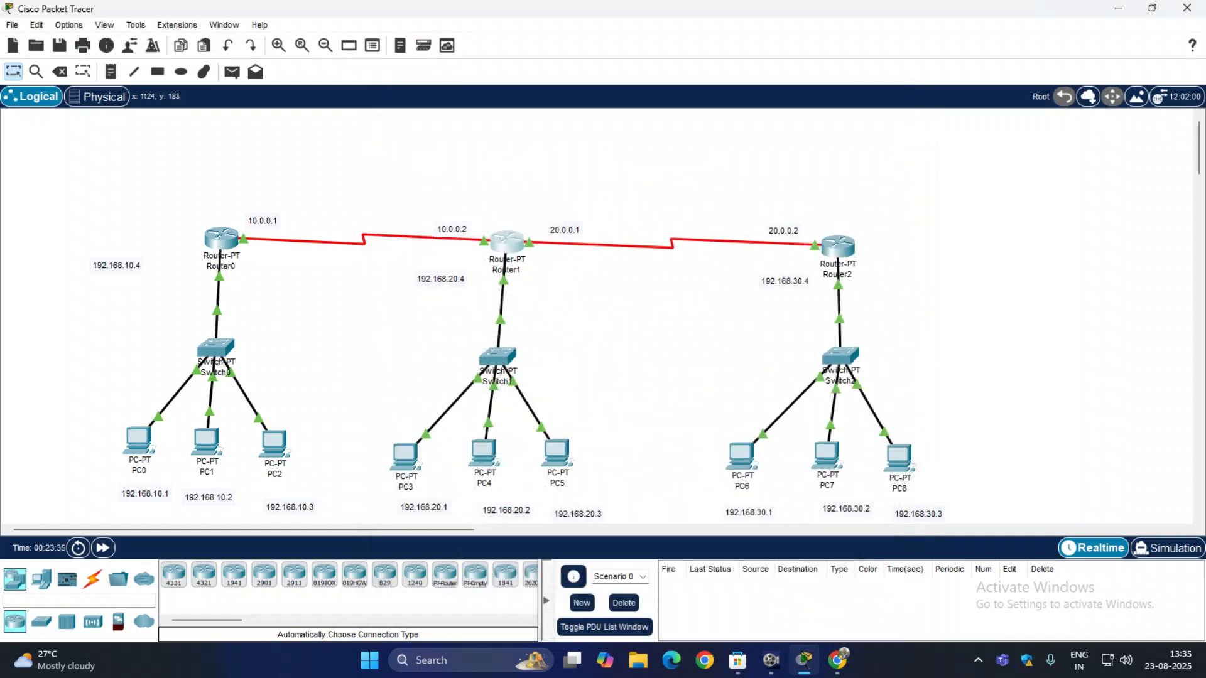
Step: Open Router2's command-line interface and exit interface configuration to global configuration mode
left_click(838, 245)
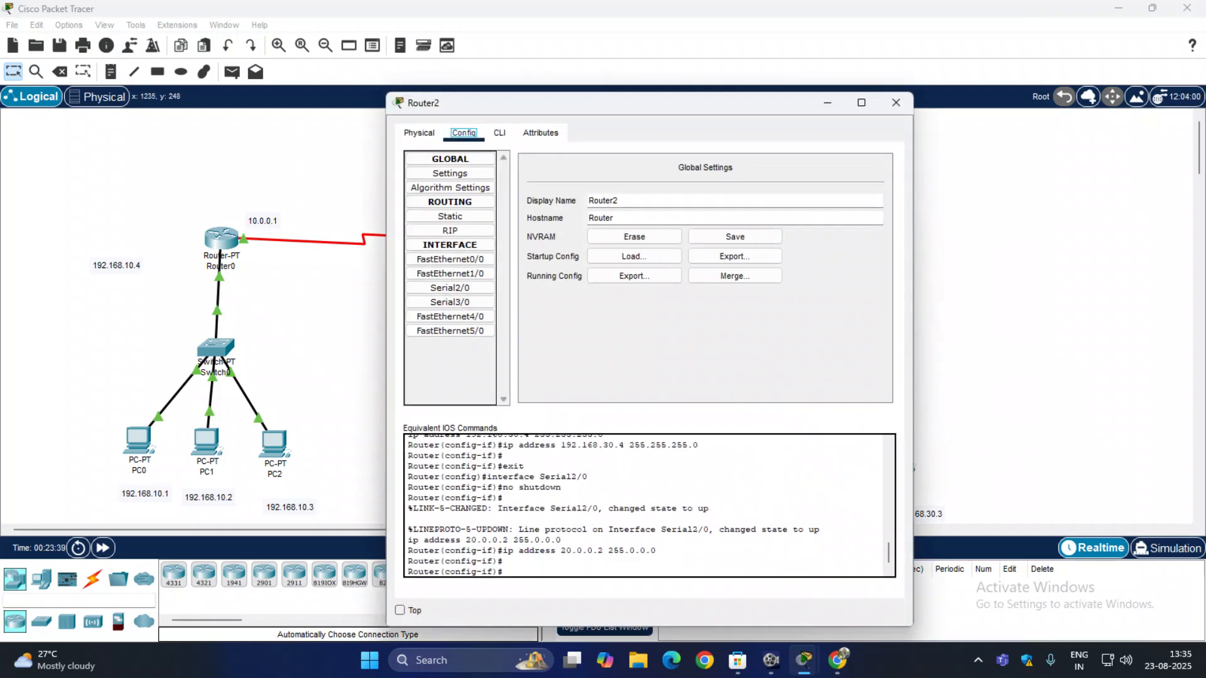
left_click(499, 133)
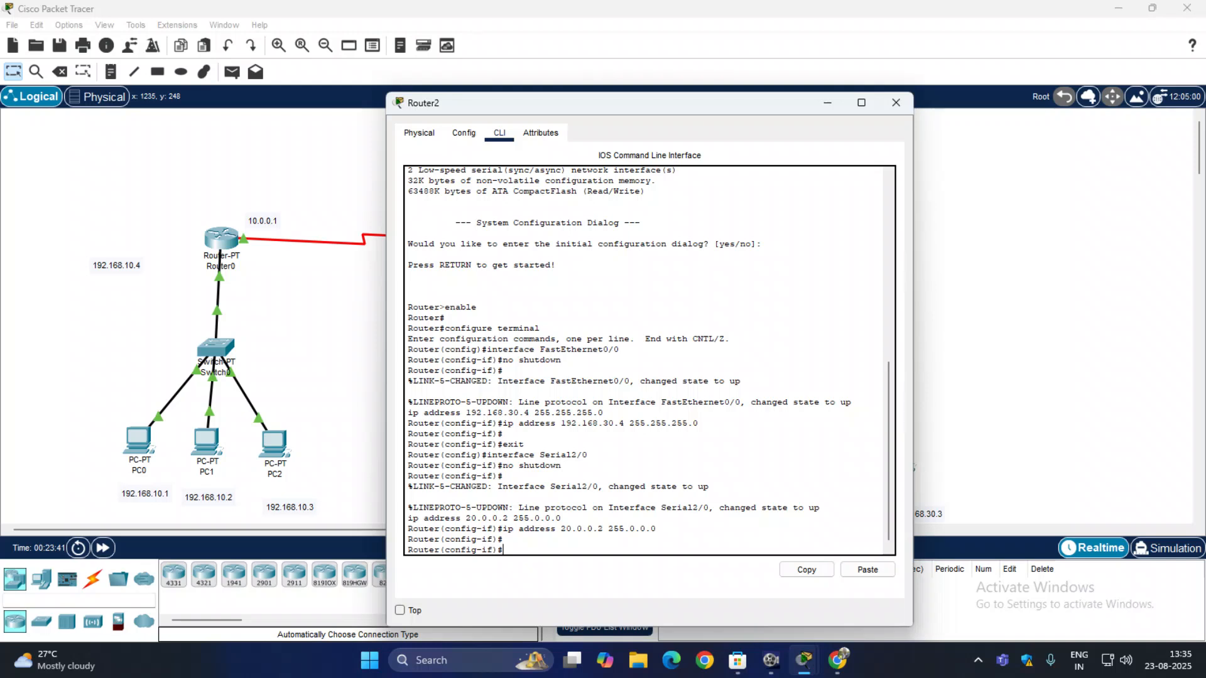
type("exit")
key("Return")
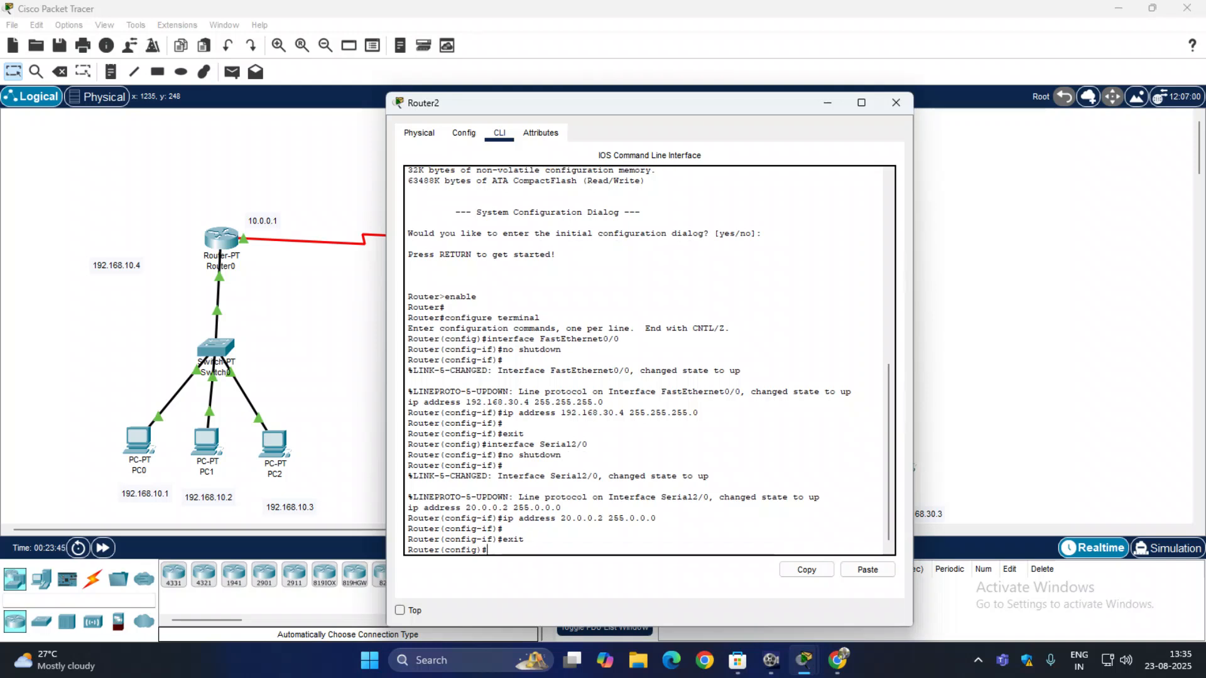
Step: Add a static route on Router2 to 192.168.10.0 255.255.255.0 via 20.0.0.1
type("ip route")
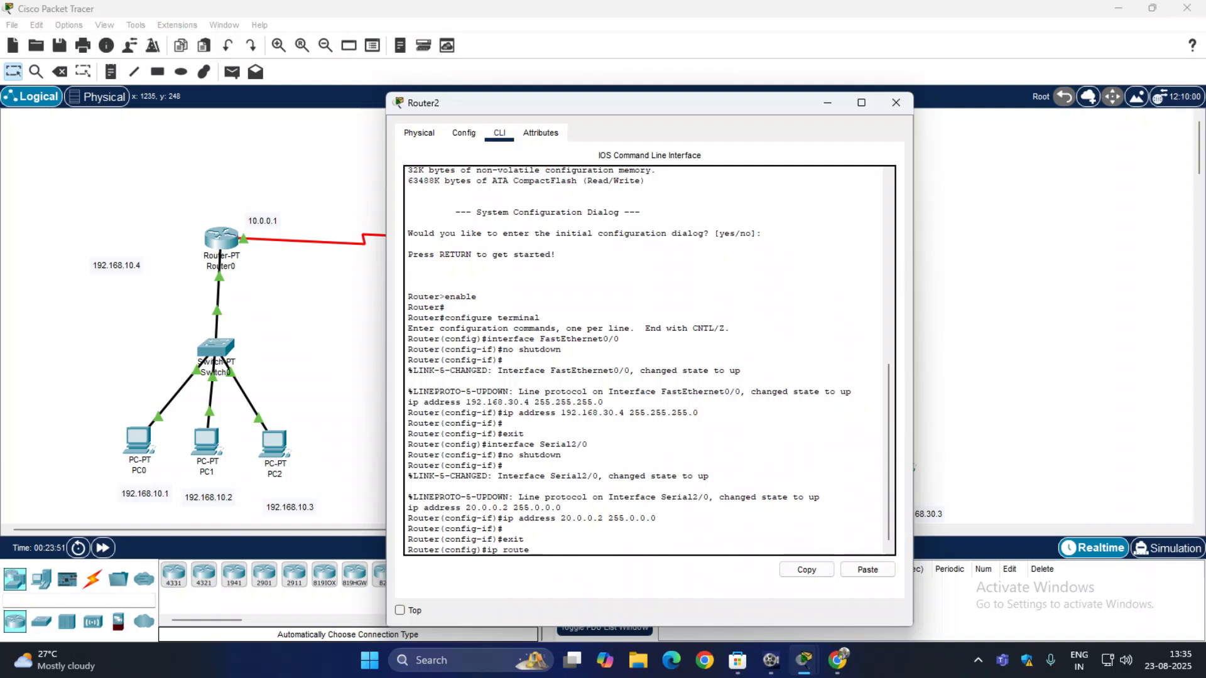
type(" 192.1")
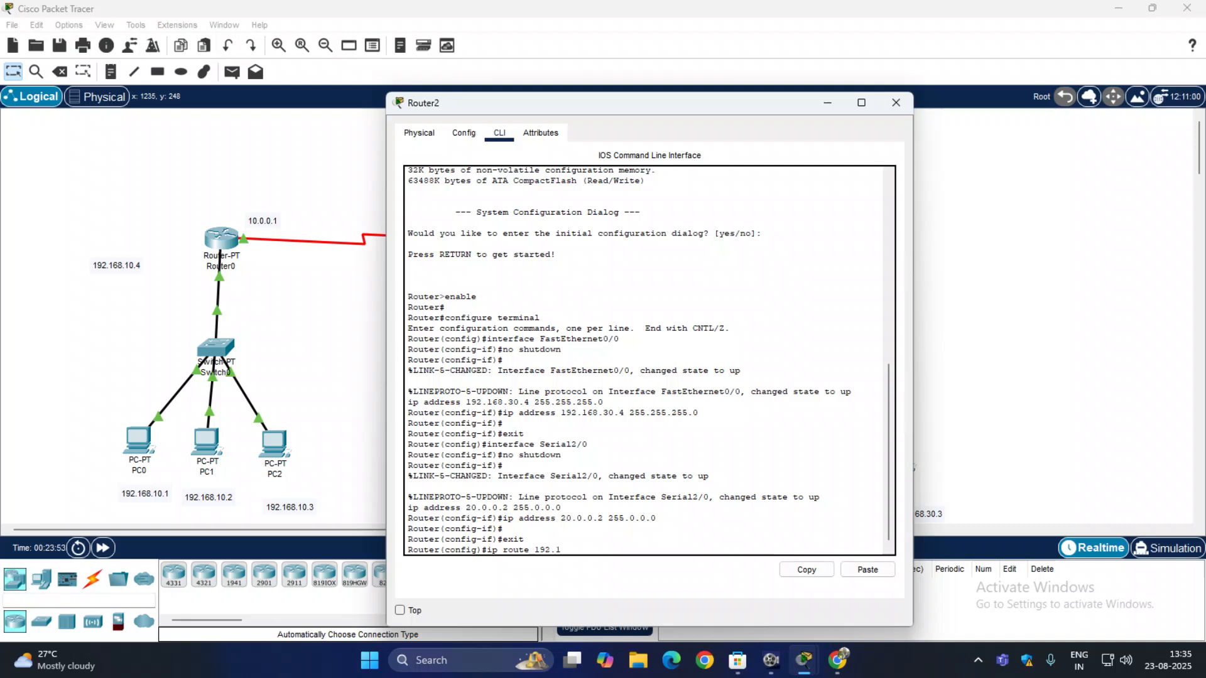
type("68.10.0")
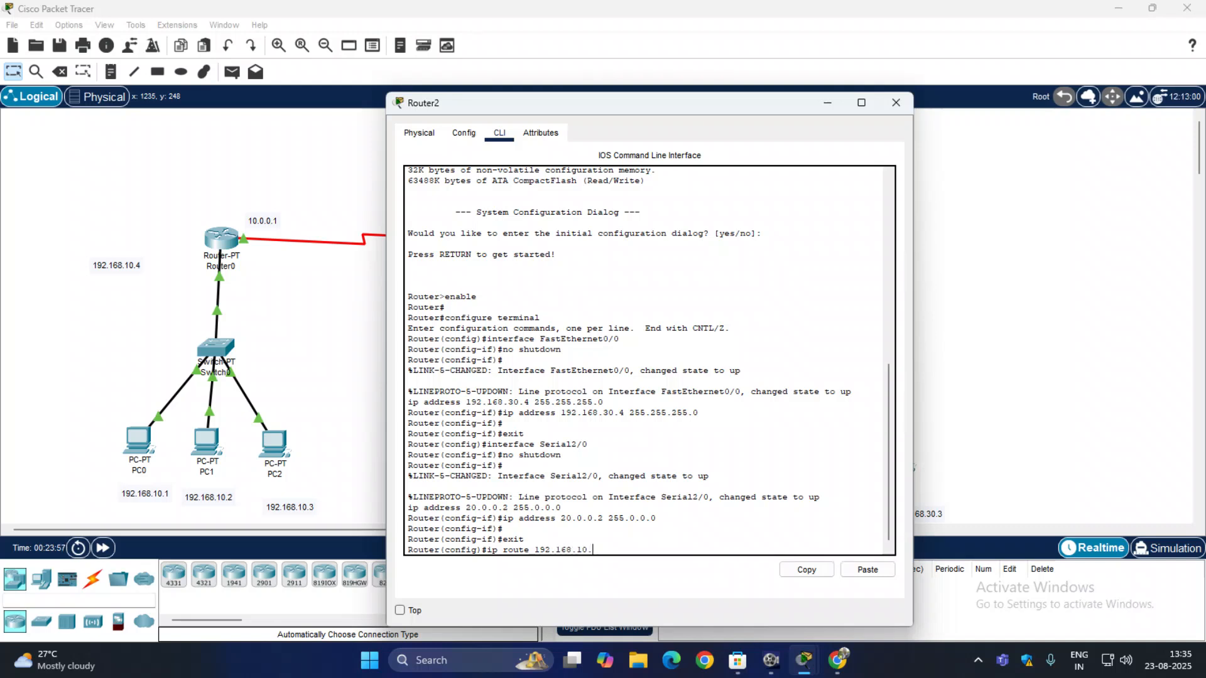
type("255.255.255.0 10.0.0.")
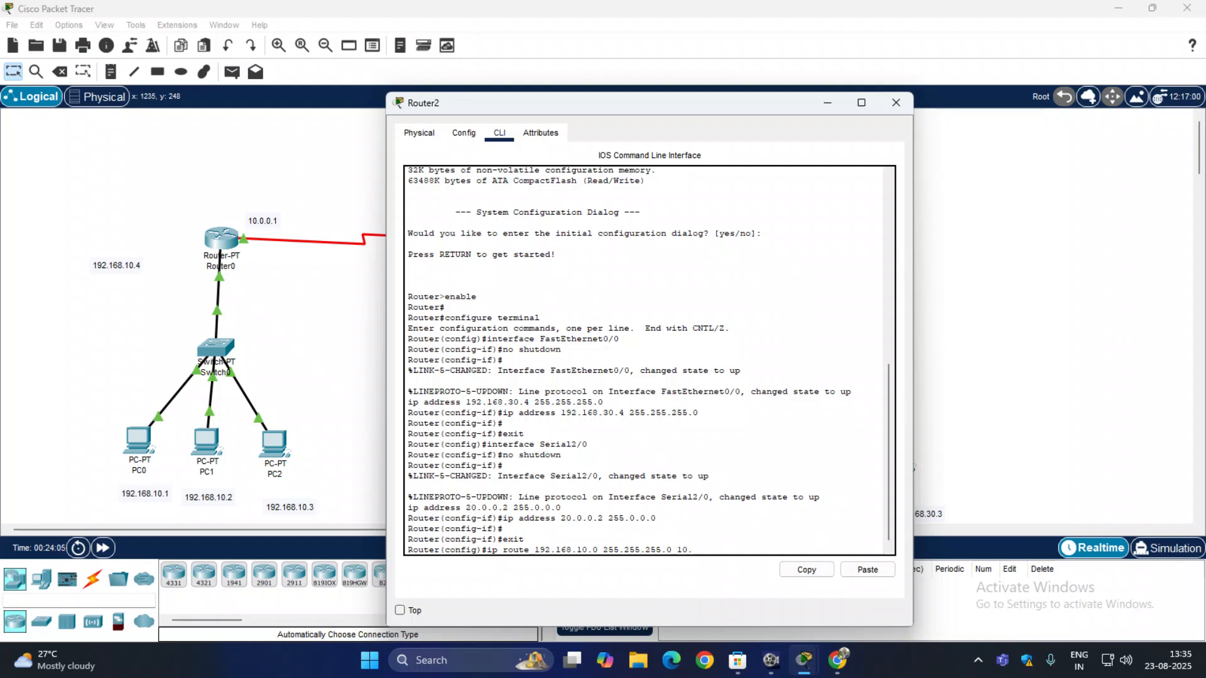
type("1")
key("BackSpace")
key("BackSpace")
key("BackSpace")
key("BackSpace")
key("BackSpace")
key("BackSpace")
key("BackSpace")
key("BackSpace")
type("20.0.0.1")
key("Return")
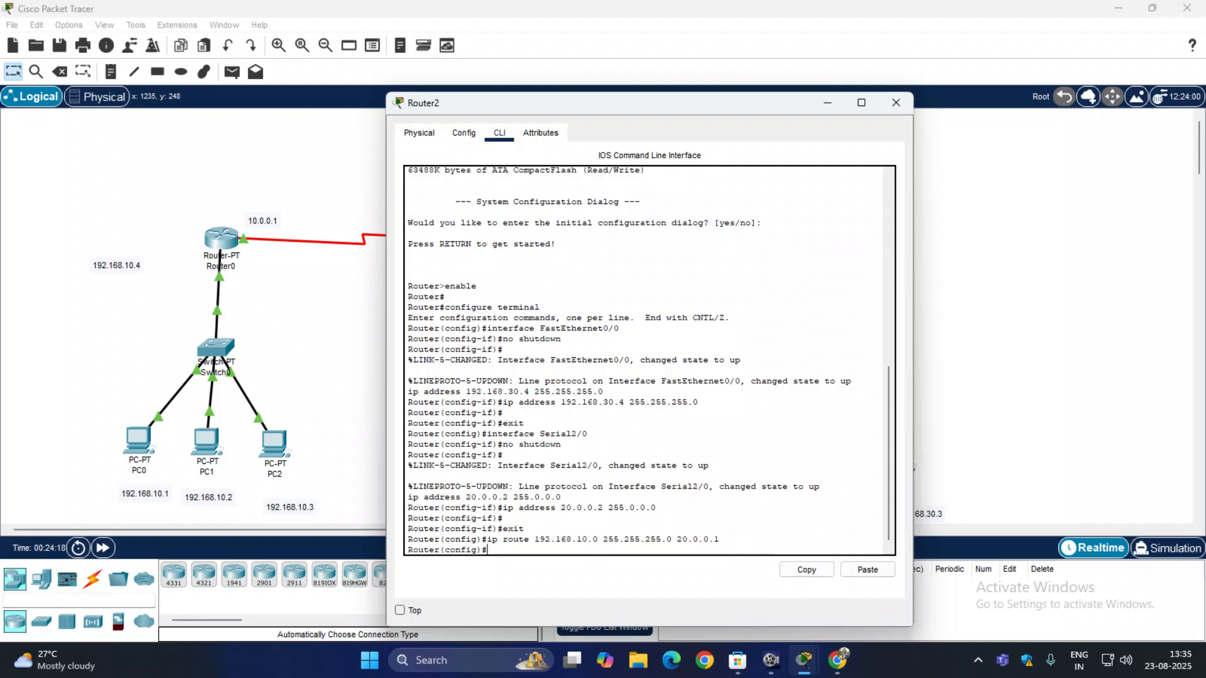
Step: Try to add a static route on Router2 to 192.168.30.0 255.255.255.0 via 20.0.0.2 using a copy of the previous route command
left_click_drag(720, 539, 488, 539)
left_click(807, 569)
left_click(491, 549)
left_click(867, 570)
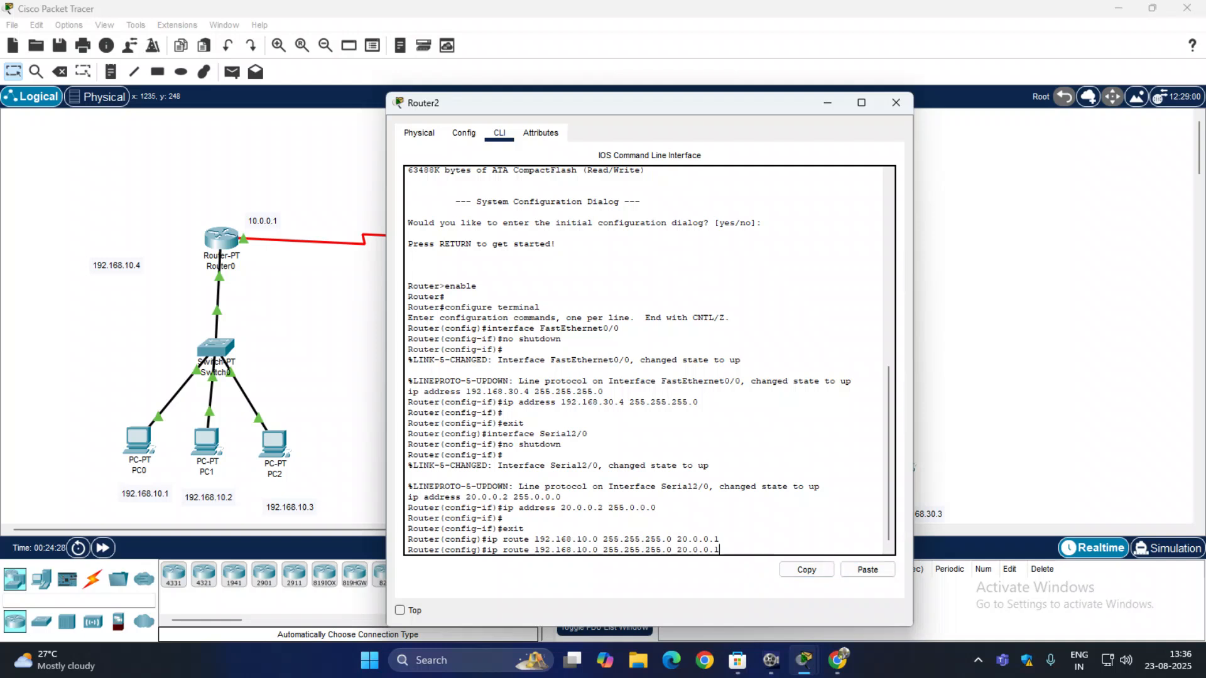
left_click(593, 550)
key("BackSpace")
type("3")
key("Right")
key("Right")
key("Right")
key("Right")
key("Right")
key("Right")
key("Right")
key("Right")
key("Right")
key("Right")
key("Right")
key("Right")
key("Right")
key("Right")
key("Right")
key("Right")
key("Right")
key("Right")
key("Right")
key("Delete")
type("2")
key("Return")
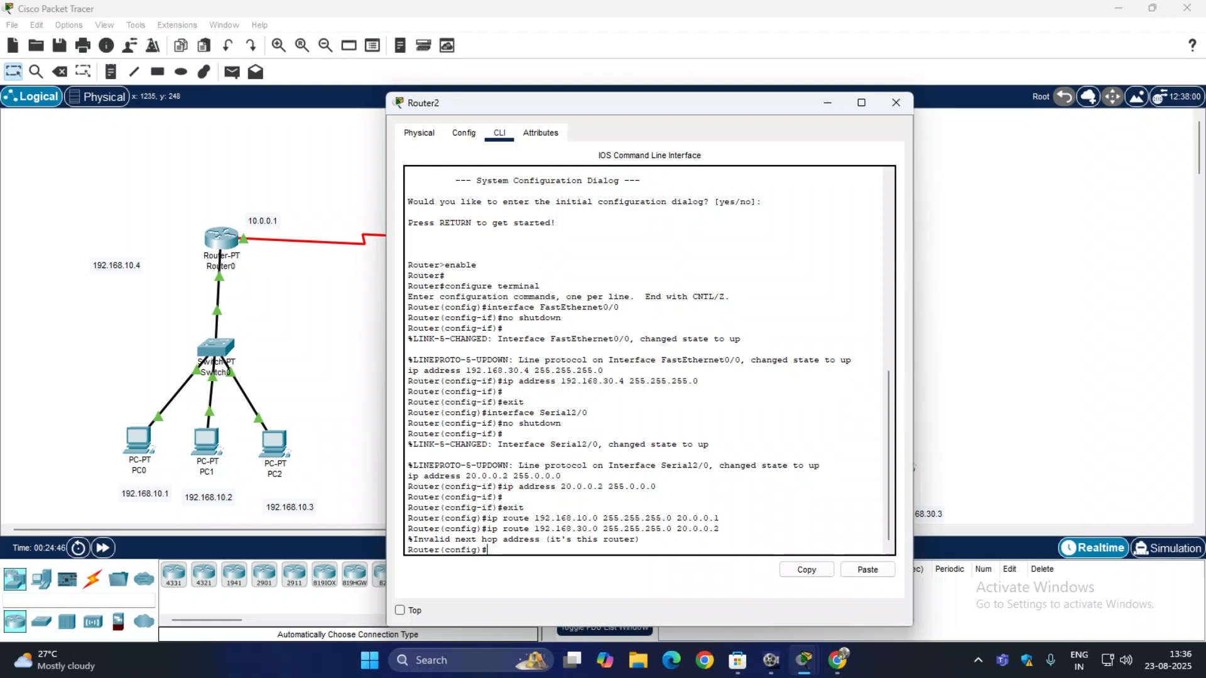
Step: Recall the last route command on Router2 and revise it to add a static route to 192.168.20.0 255.255.255.0 via 20.0.0.1
key("Up")
key("Left")
key("Left")
key("Left")
key("Left")
key("Left")
key("Left")
key("Left")
key("Left")
key("Left")
key("Left")
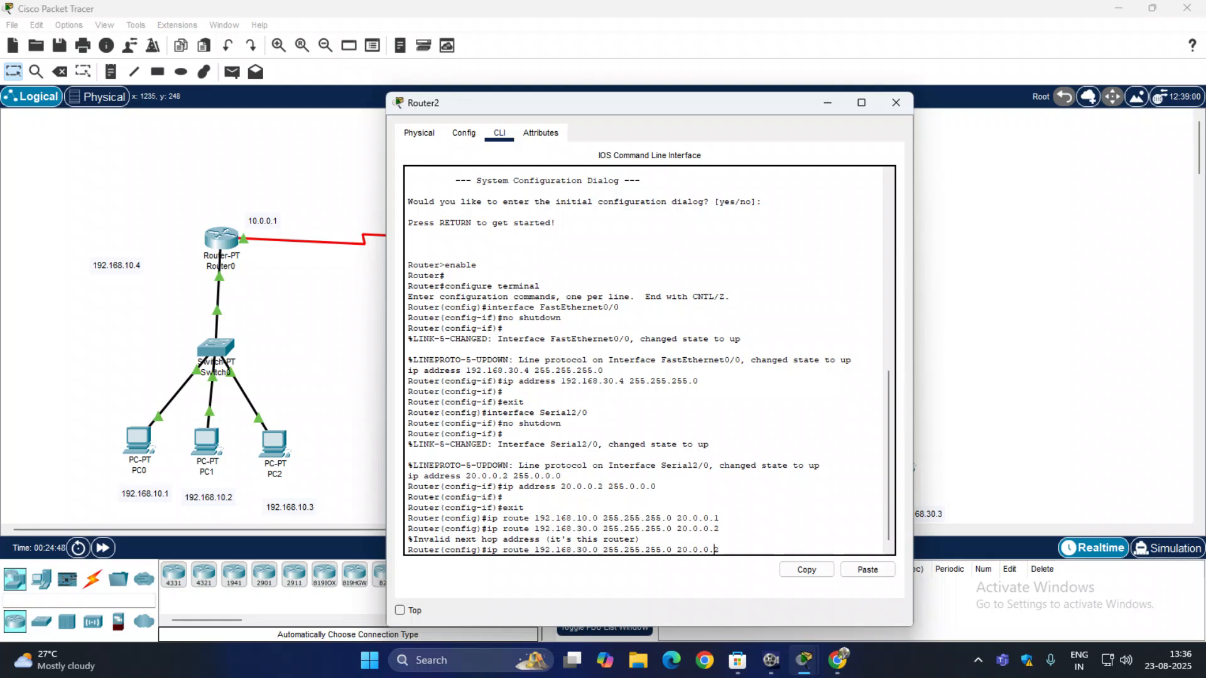
key("Left")
key("Left")
key("Left")
key("Left")
key("Left")
key("Left")
key("Left")
key("Left")
key("Left")
key("Left")
key("Left")
key("Left")
key("Left")
key("Left")
key("Left")
key("Left")
key("BackSpace")
type("2")
key("Right")
key("Right")
key("Right")
key("Right")
key("Right")
key("Right")
key("Right")
key("Right")
key("Right")
key("Right")
key("Right")
key("Right")
key("Right")
key("Right")
key("Right")
key("Right")
key("Right")
key("Right")
key("Right")
key("BackSpace")
type("1")
key("Return")
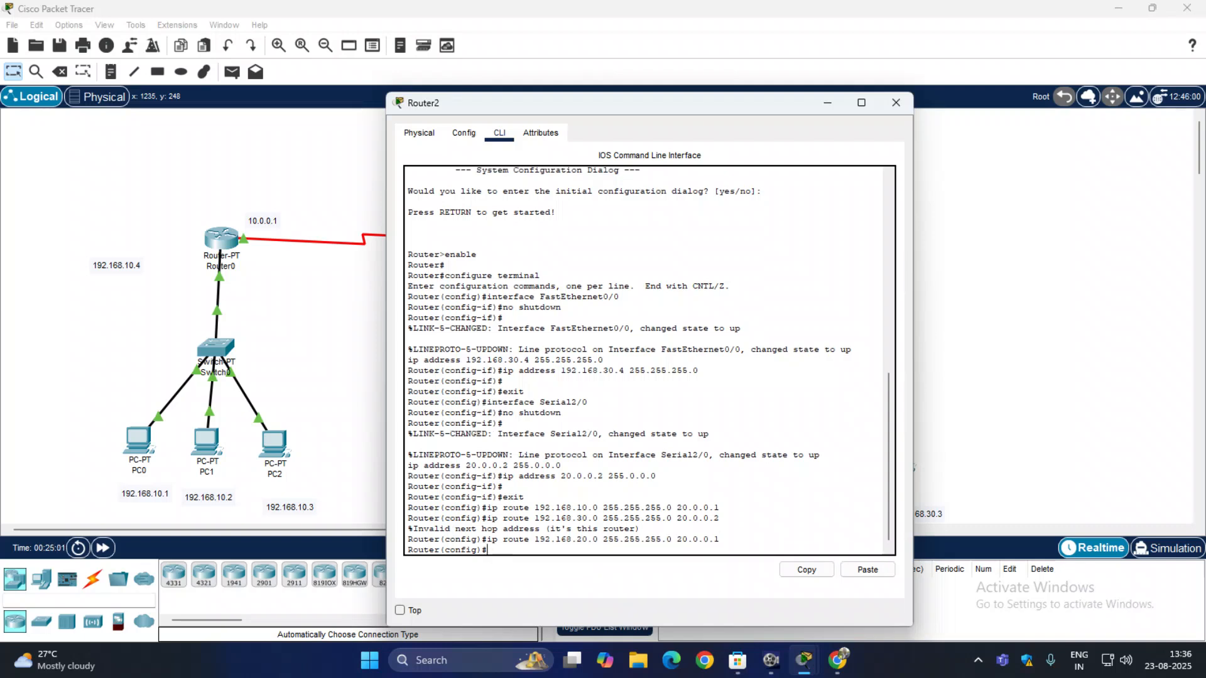
Step: Reuse the copied ip route command on Router2 to add a static route to 10.0.0.0 255.0.0.0 via 20.0.0.1
left_click(867, 570)
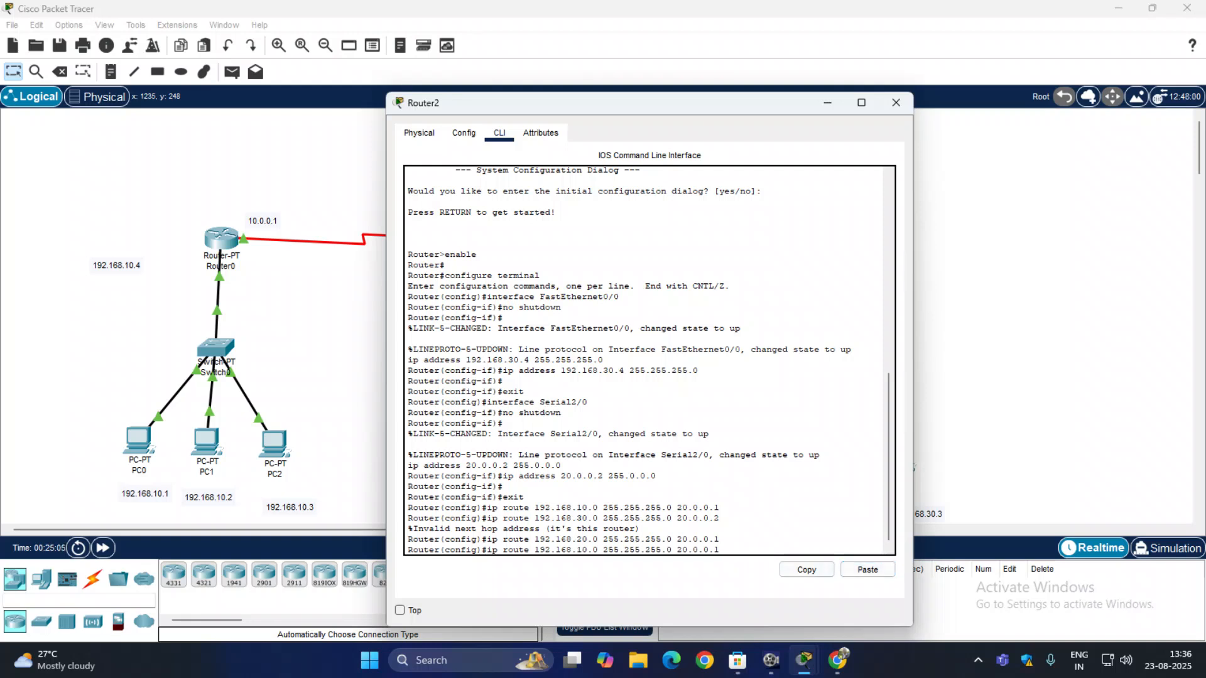
key("BackSpace")
key("BackSpace")
key("BackSpace")
key("BackSpace")
key("BackSpace")
key("BackSpace")
key("BackSpace")
key("BackSpace")
key("BackSpace")
key("BackSpace")
key("BackSpace")
key("BackSpace")
key("BackSpace")
key("BackSpace")
key("BackSpace")
key("BackSpace")
key("BackSpace")
key("BackSpace")
key("BackSpace")
key("BackSpace")
key("BackSpace")
key("BackSpace")
key("BackSpace")
key("BackSpace")
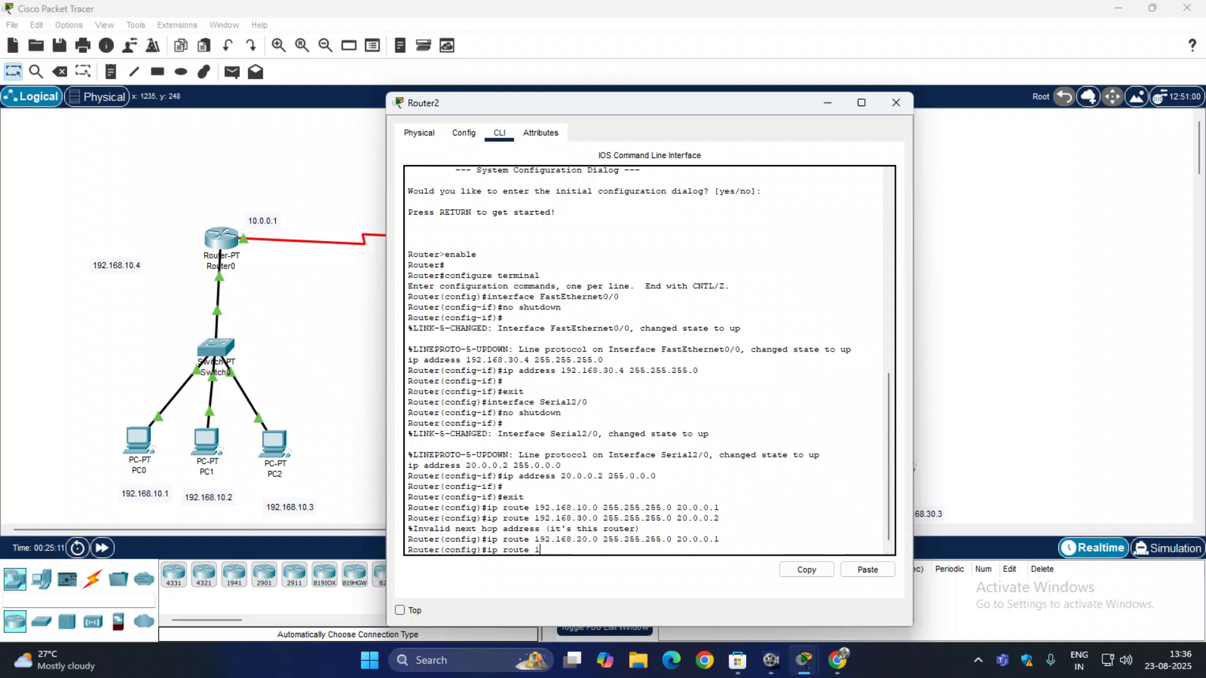
type("0.0.0.0")
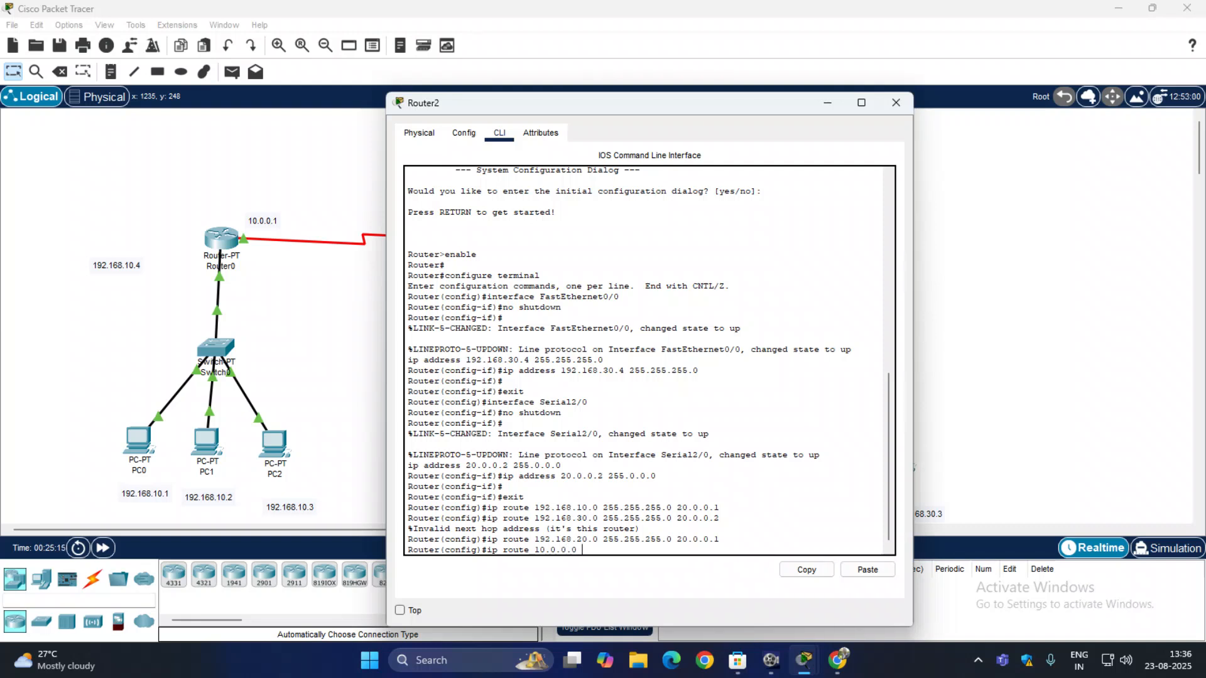
type(" 255.0.0.0 20.0.0.")
key("Return")
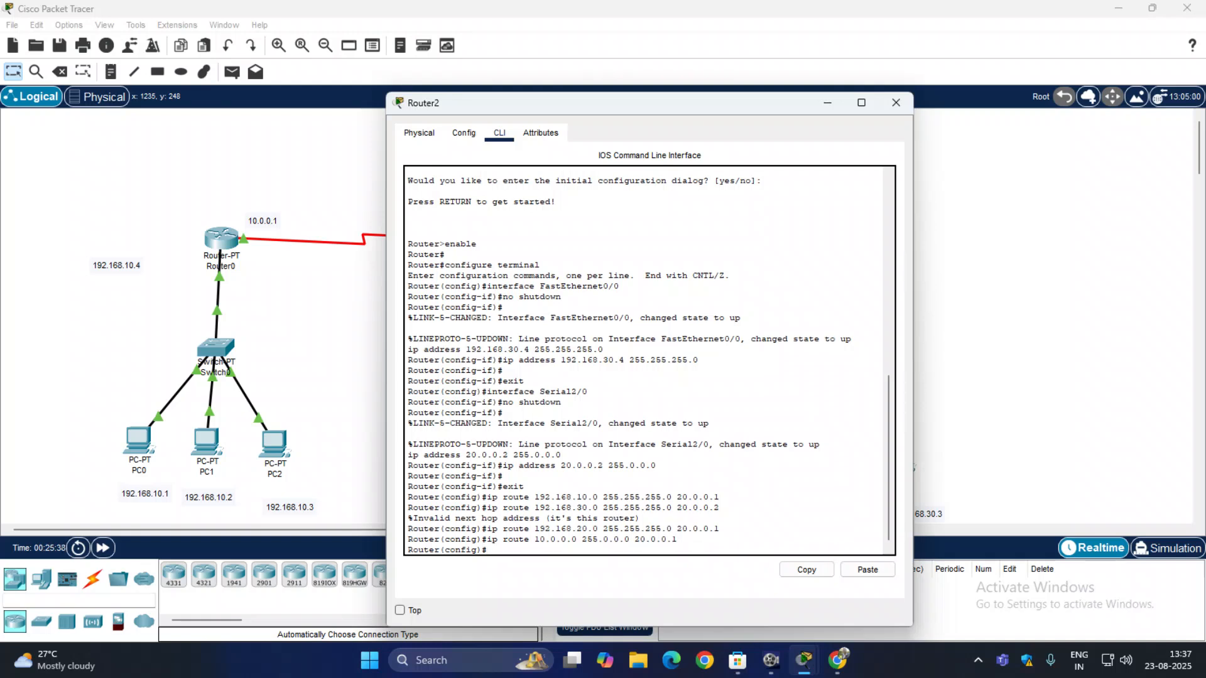
Step: Reuse the copied 10.0.0.0 route command on Router2 to add a static route to 20.0.0.0 255.0.0.0 via 20.0.0.1
left_click_drag(677, 539, 488, 539)
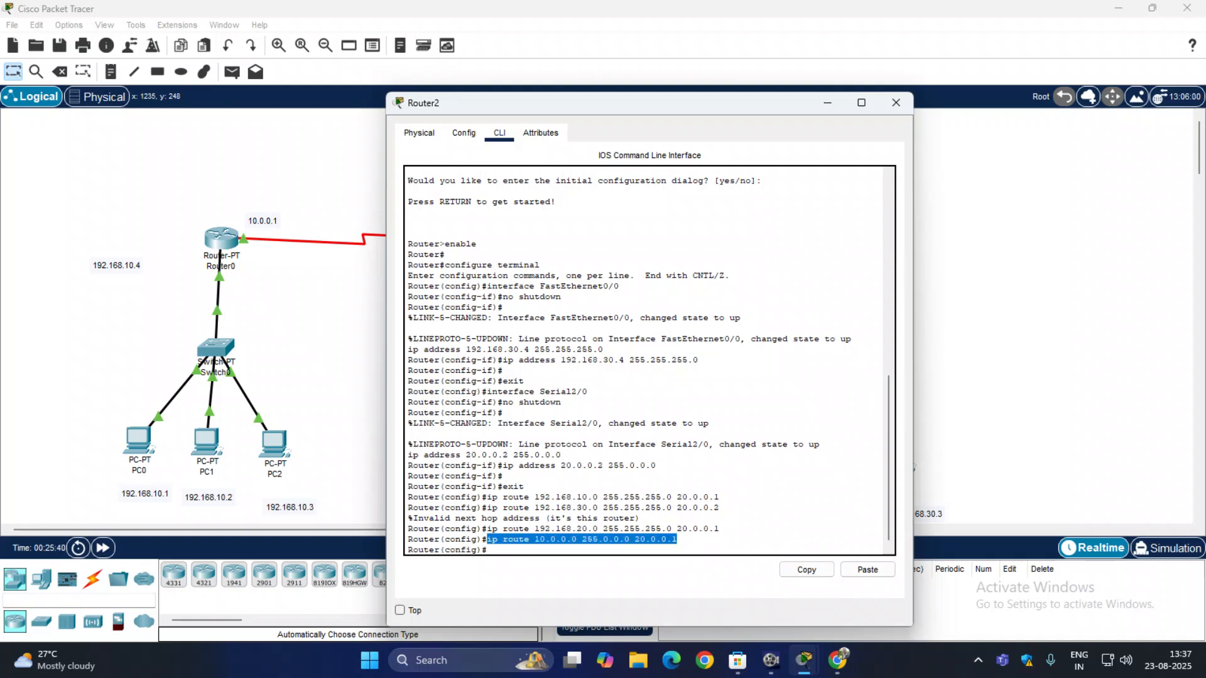
left_click(807, 569)
left_click(867, 570)
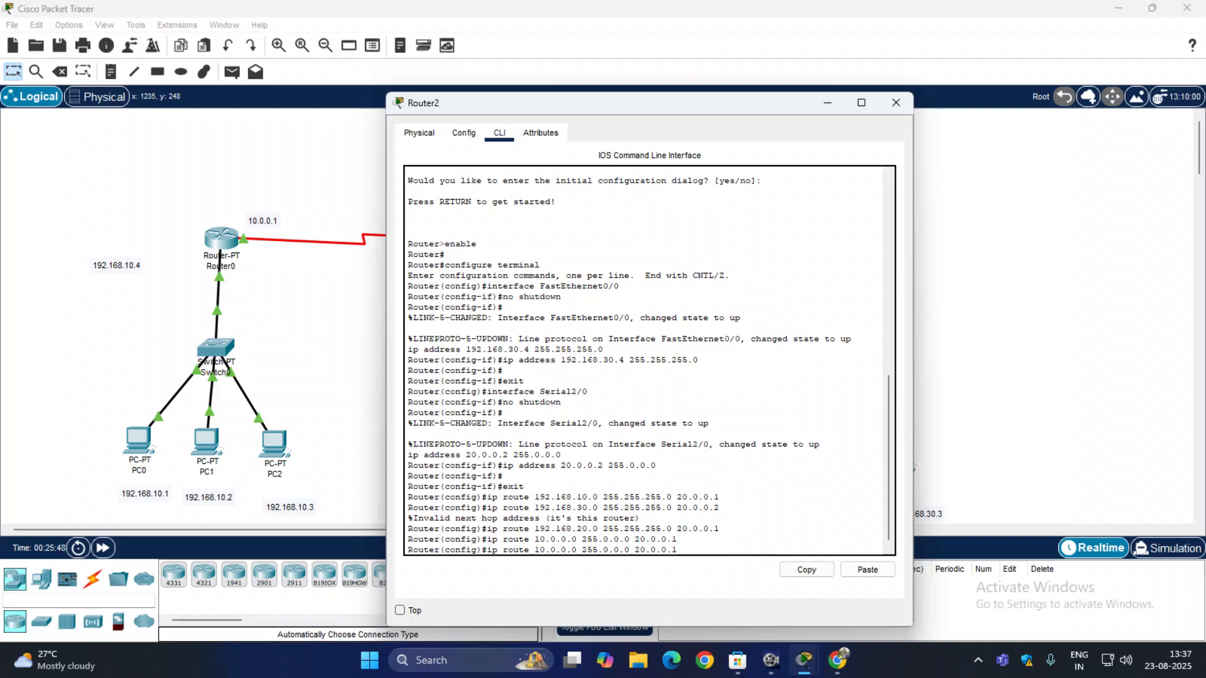
key("Left")
key("Left")
key("Left")
key("Left")
key("Left")
key("Left")
key("Left")
key("Left")
key("Left")
key("Left")
key("Left")
key("Left")
key("Left")
key("Left")
key("Left")
key("Left")
key("Left")
key("Left")
key("Left")
key("Left")
key("BackSpace")
type("2")
key("Right")
key("Right")
key("Right")
key("Right")
key("Right")
key("Right")
key("Right")
key("Right")
key("Right")
key("Right")
key("Right")
key("Right")
key("Right")
key("Right")
key("Right")
key("Right")
key("Right")
key("Return")
Step: Exit global configuration mode on Router2 and close its configuration window
type("ext")
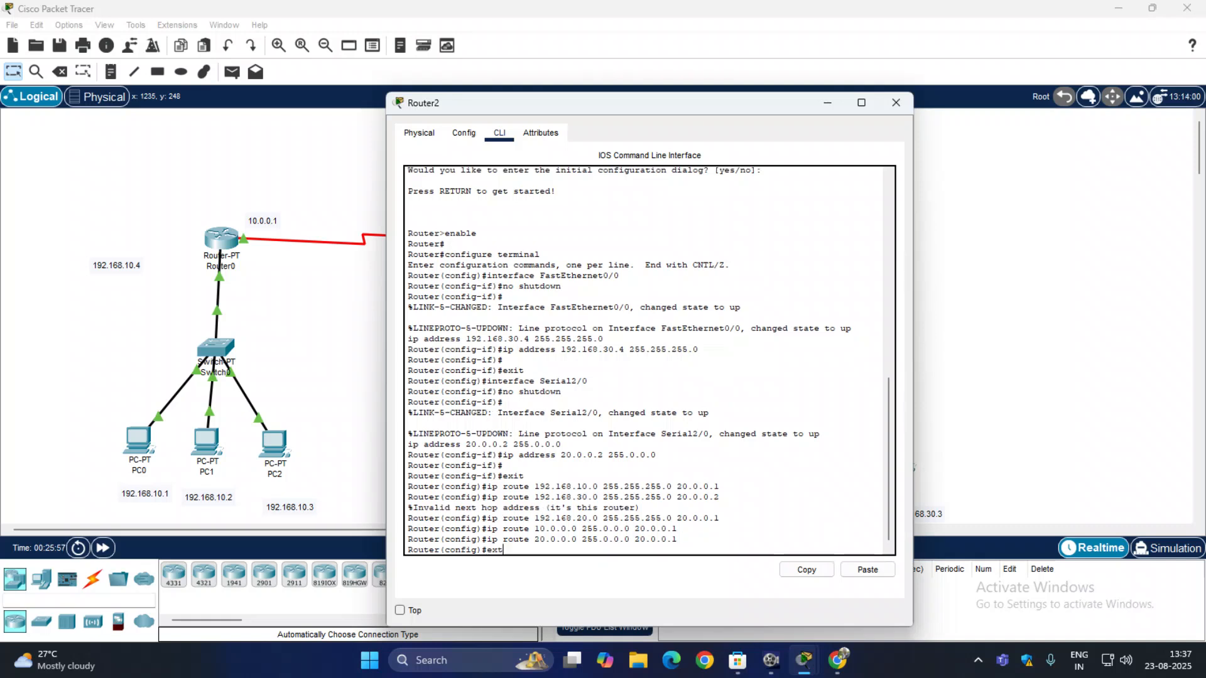
key("Return")
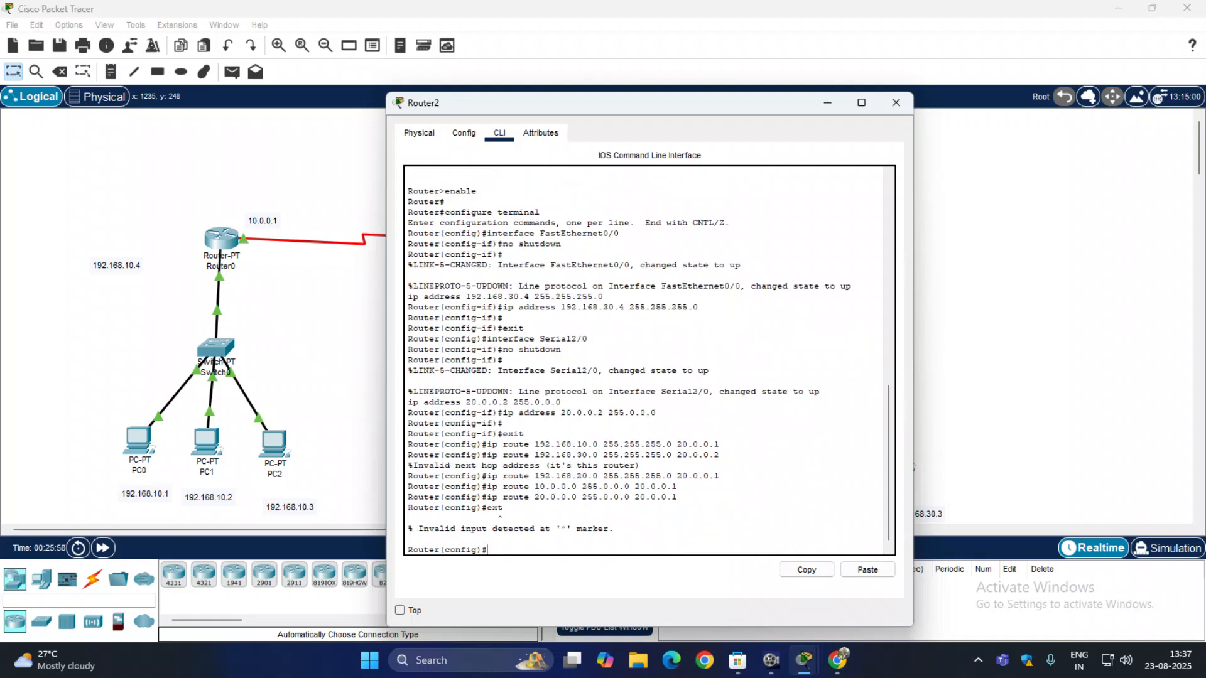
type("exit")
key("Return")
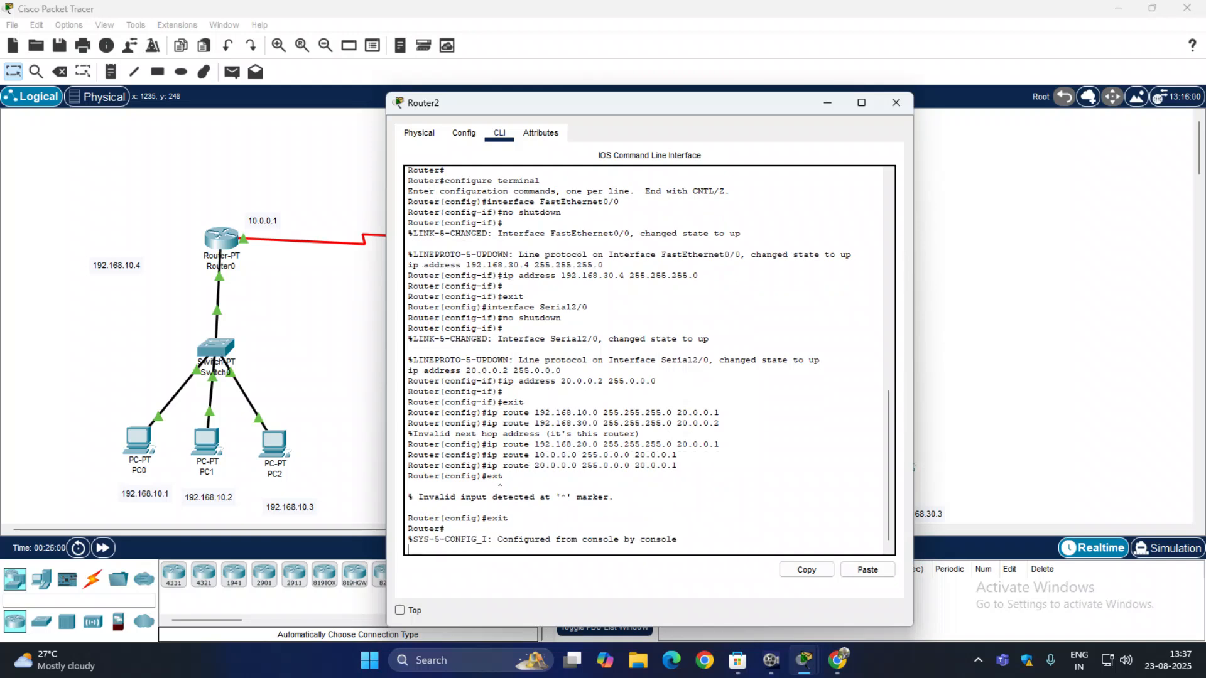
key("Return")
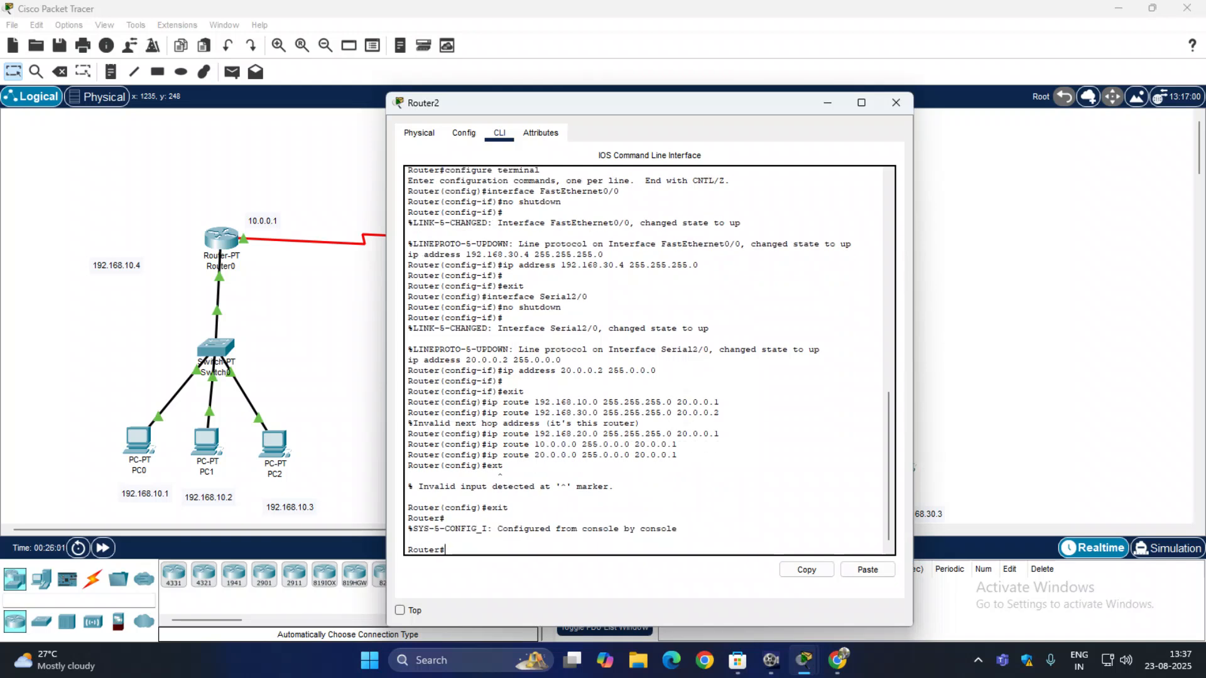
left_click(897, 102)
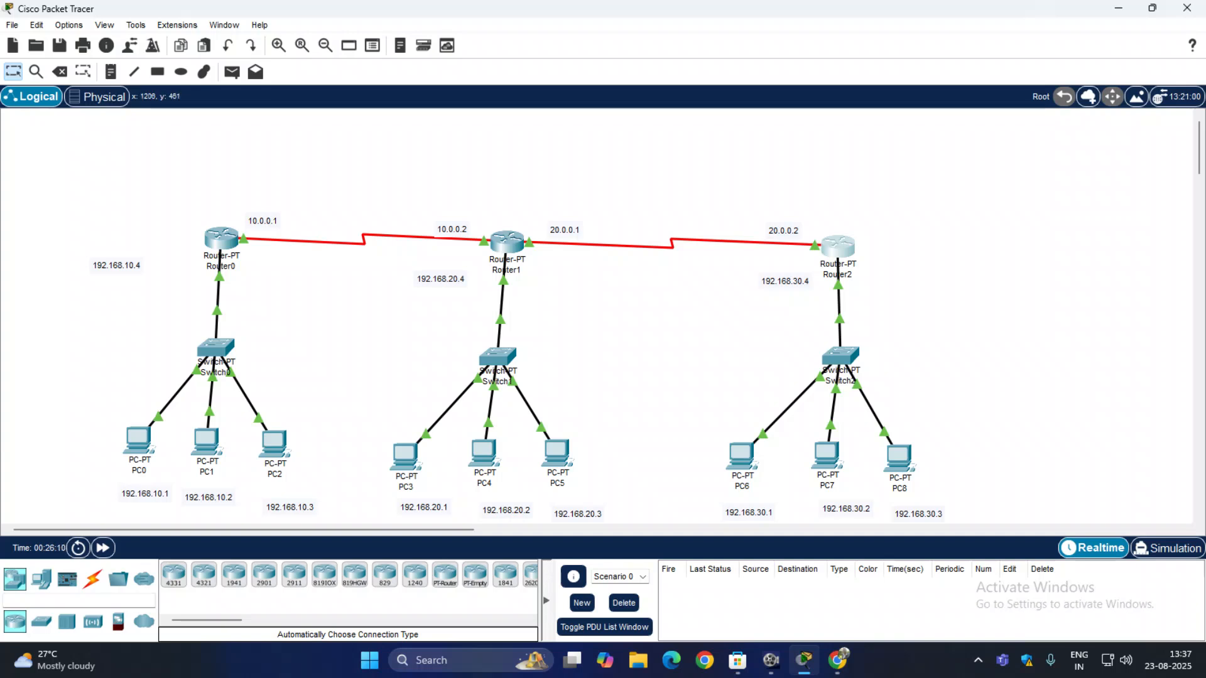
Step: Ping 192.168.10.1 from PC8's command prompt to test connectivity, and close the PC8 window
left_click(900, 456)
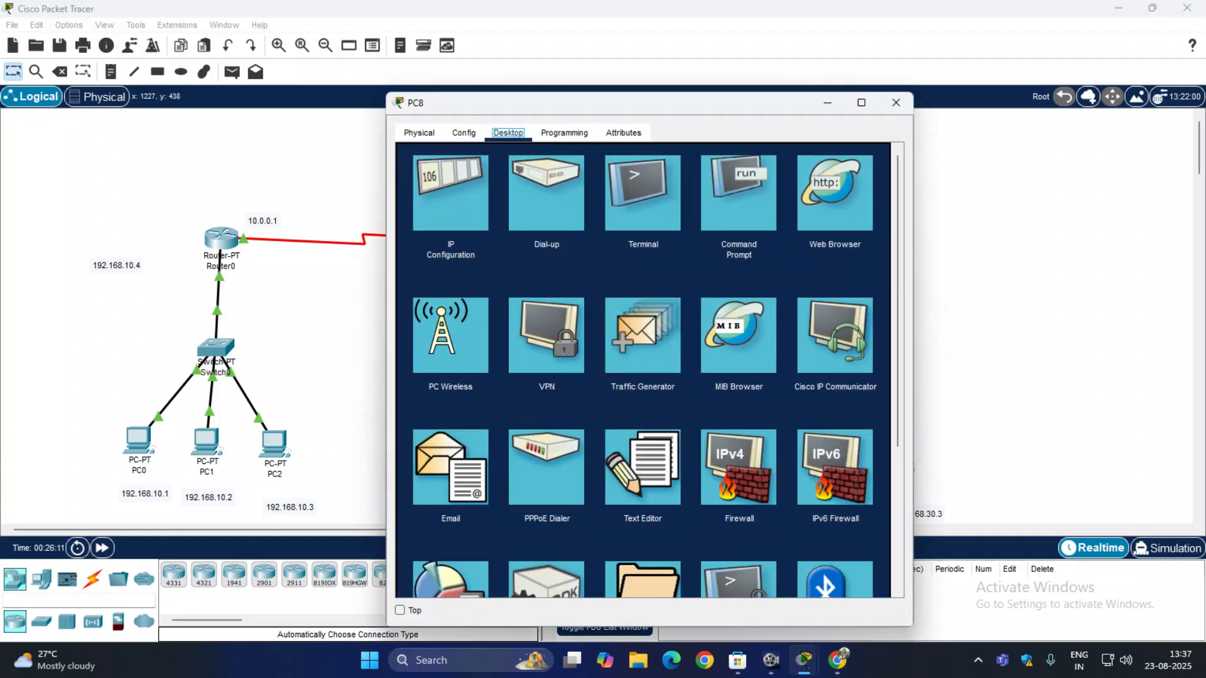
left_click(739, 193)
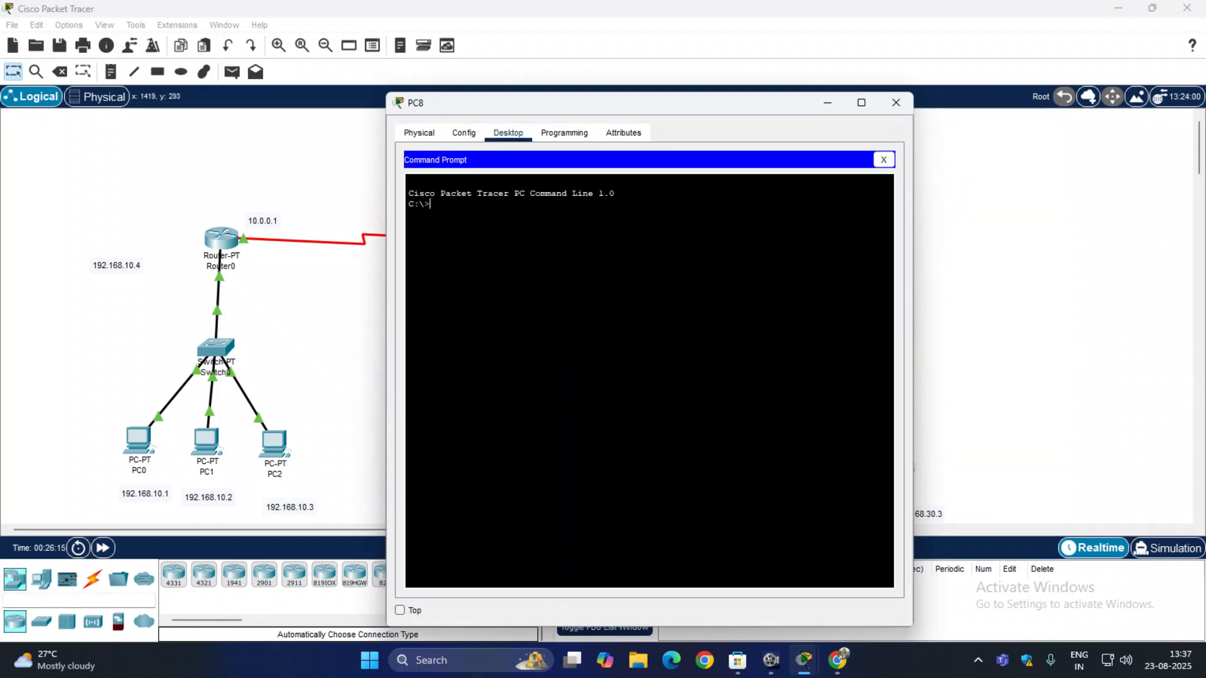
type("ping 192.168.10.1")
key("Return")
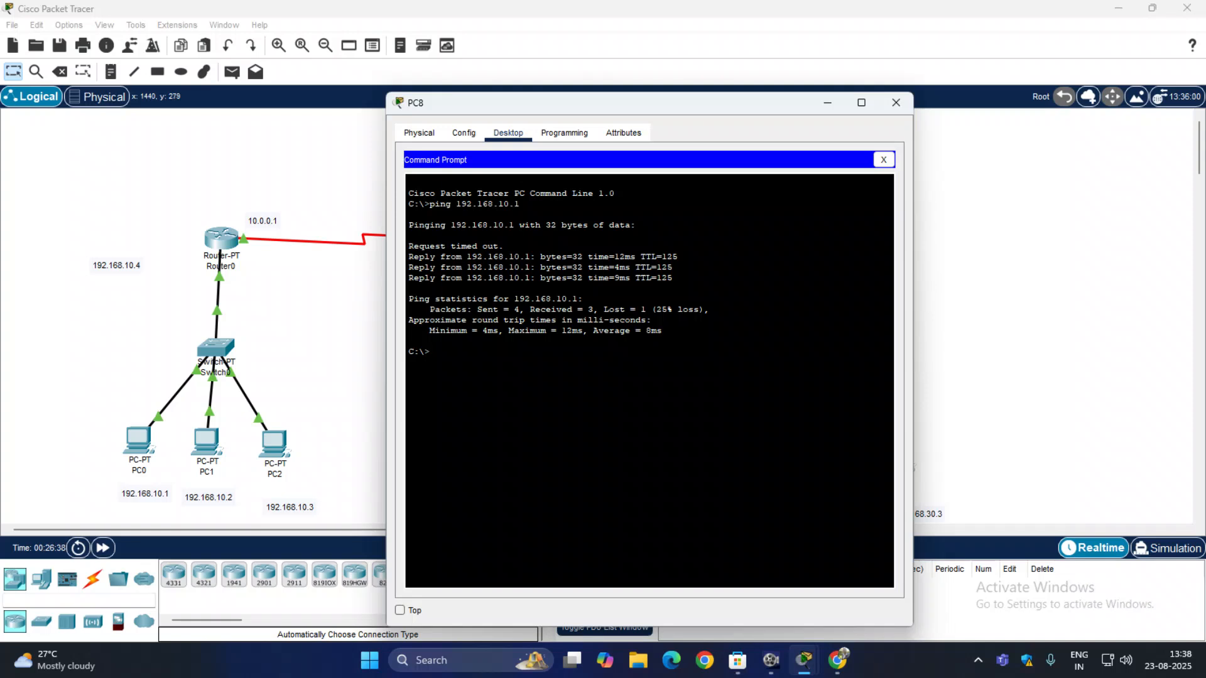
left_click(897, 102)
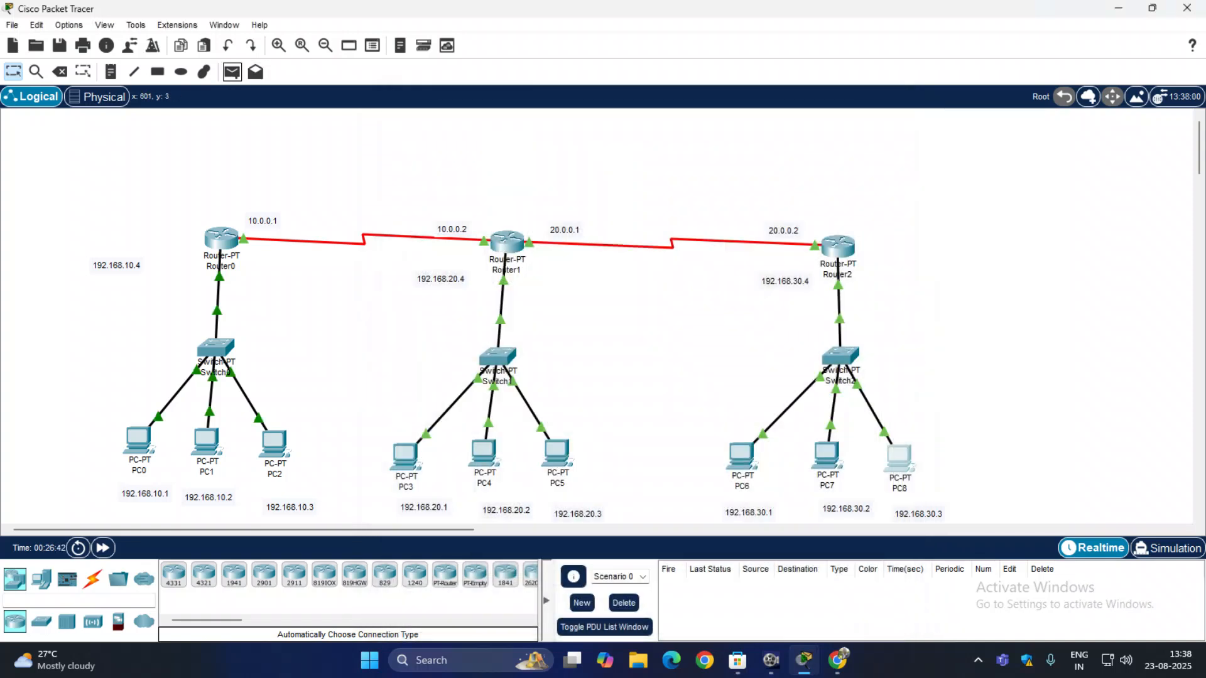
Step: Send a simple PDU from PC0 to PC8
left_click(232, 72)
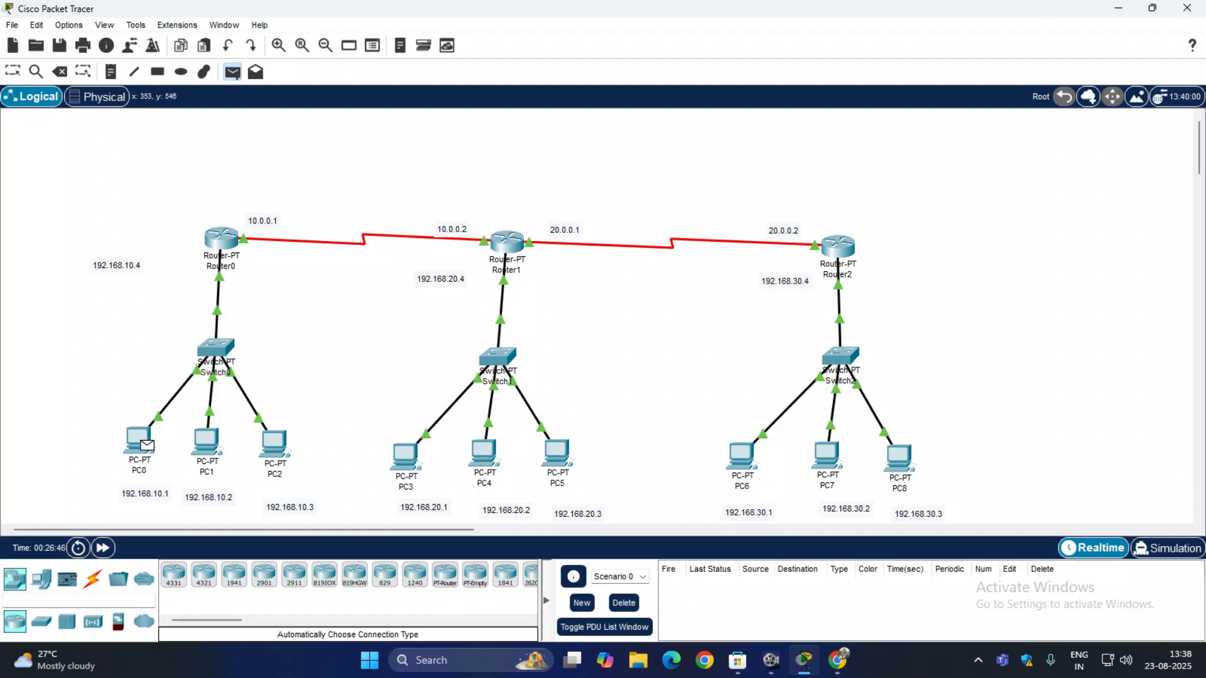
left_click(139, 442)
left_click(899, 457)
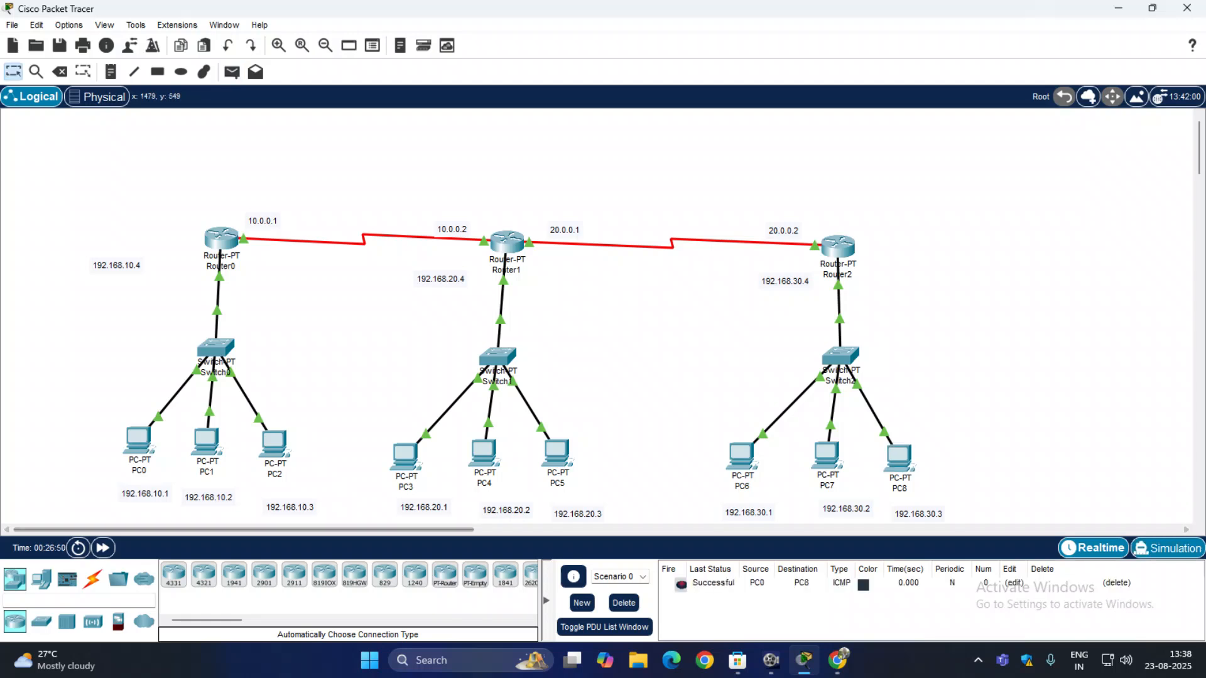
Step: Switch to Simulation mode and play the PC0-to-PC8 message to follow its path through the routers and back
left_click(1165, 548)
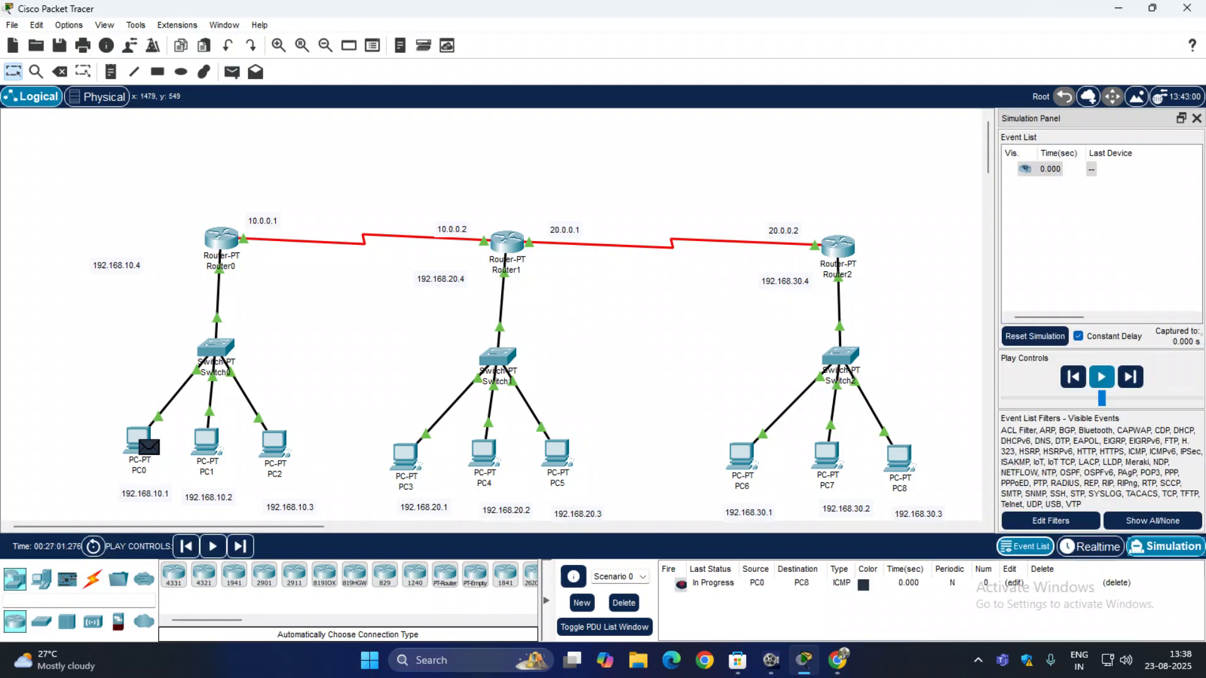
left_click(1102, 377)
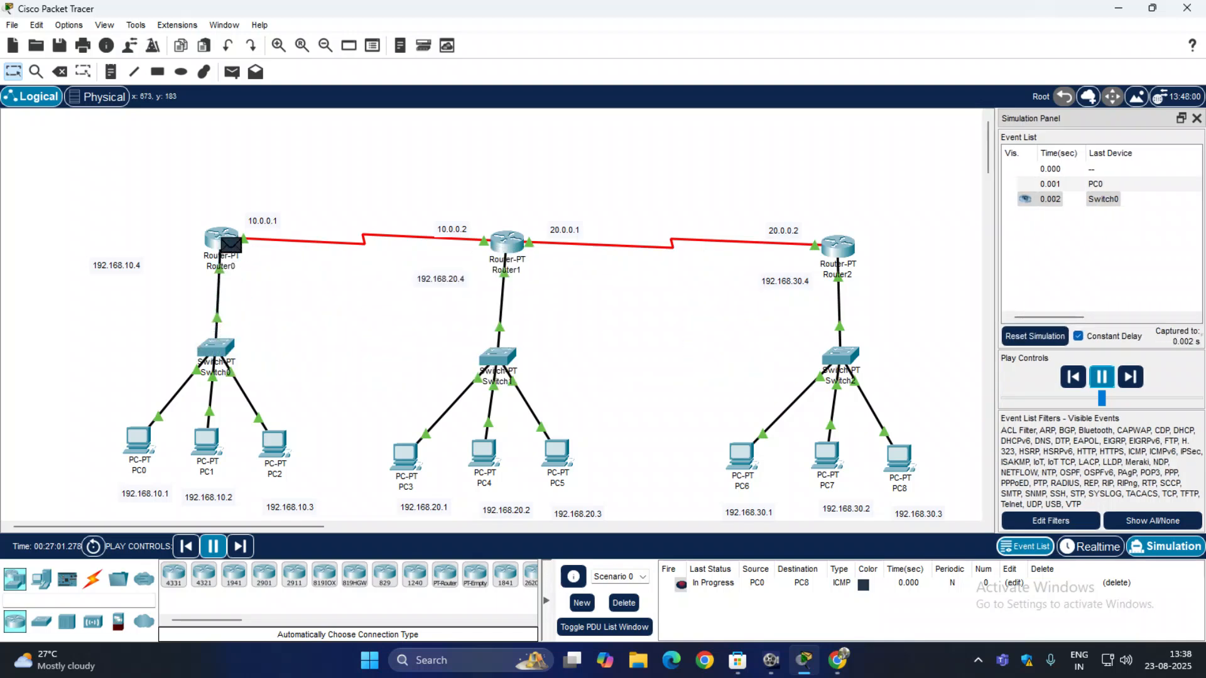
mouse_move(507, 249)
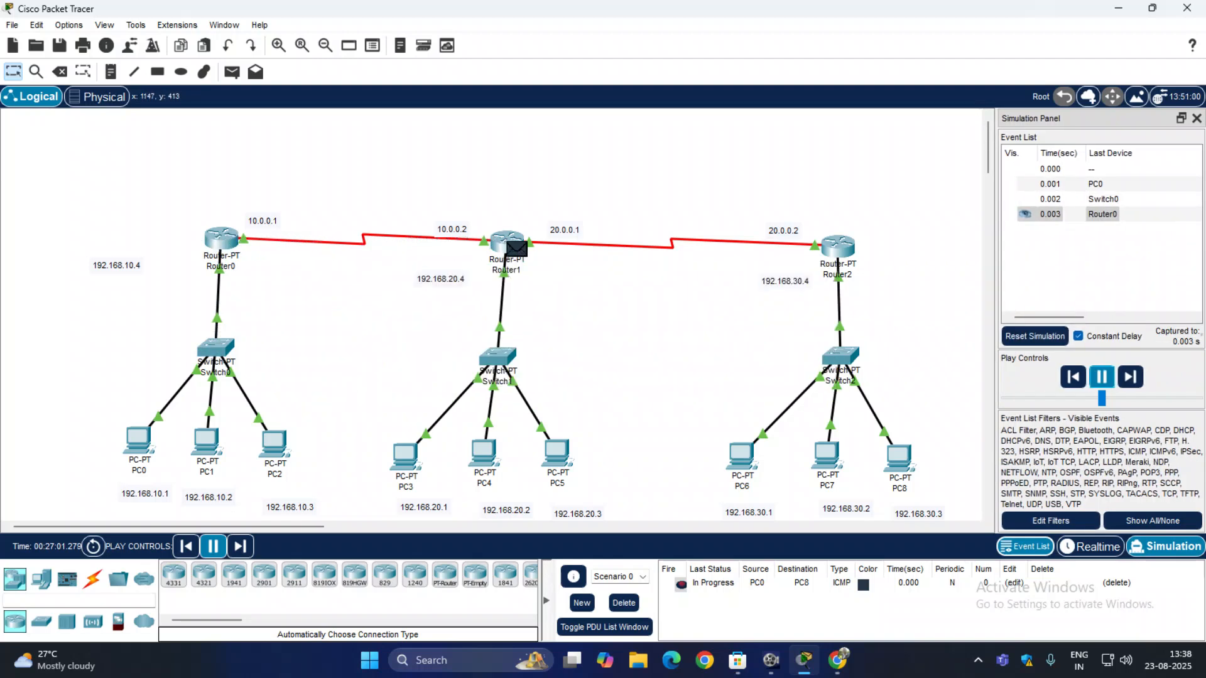
mouse_move(835, 360)
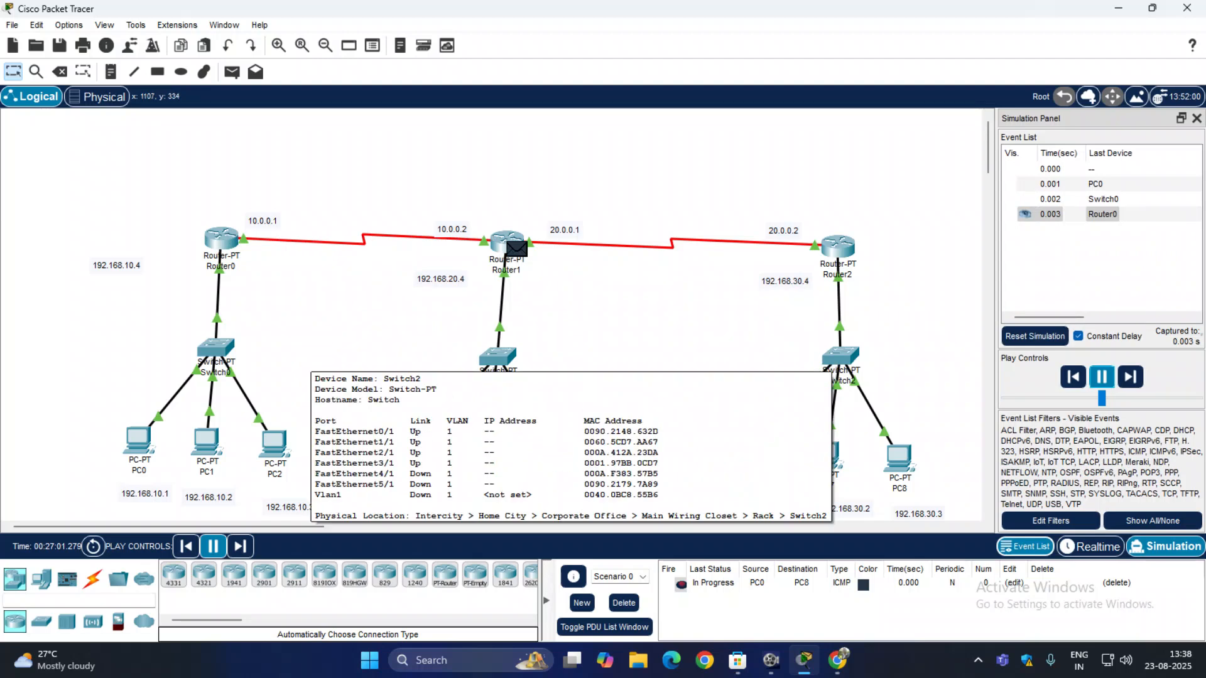
mouse_move(900, 465)
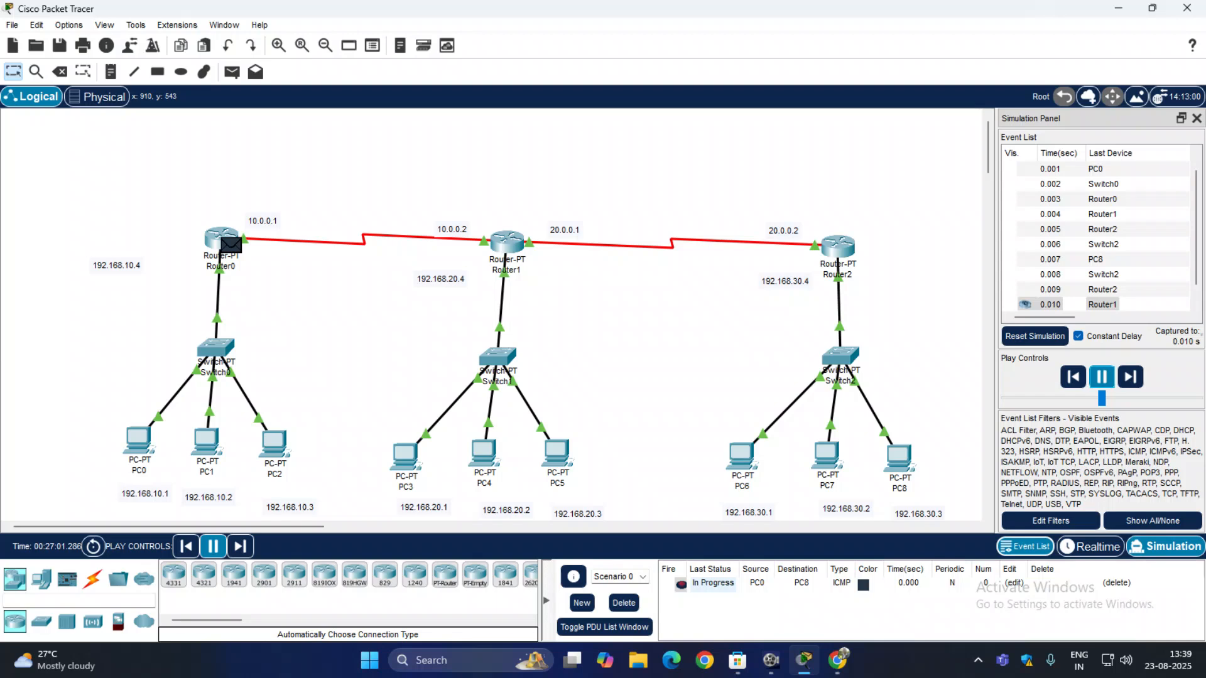
mouse_move(770, 660)
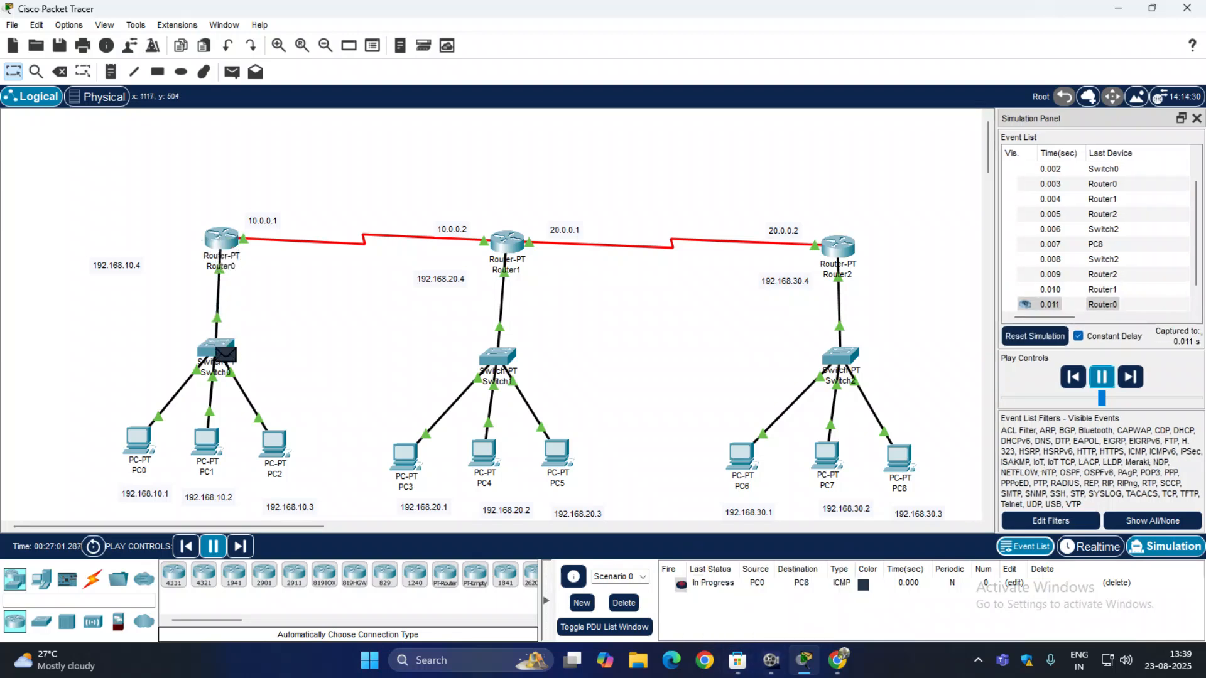
mouse_move(826, 455)
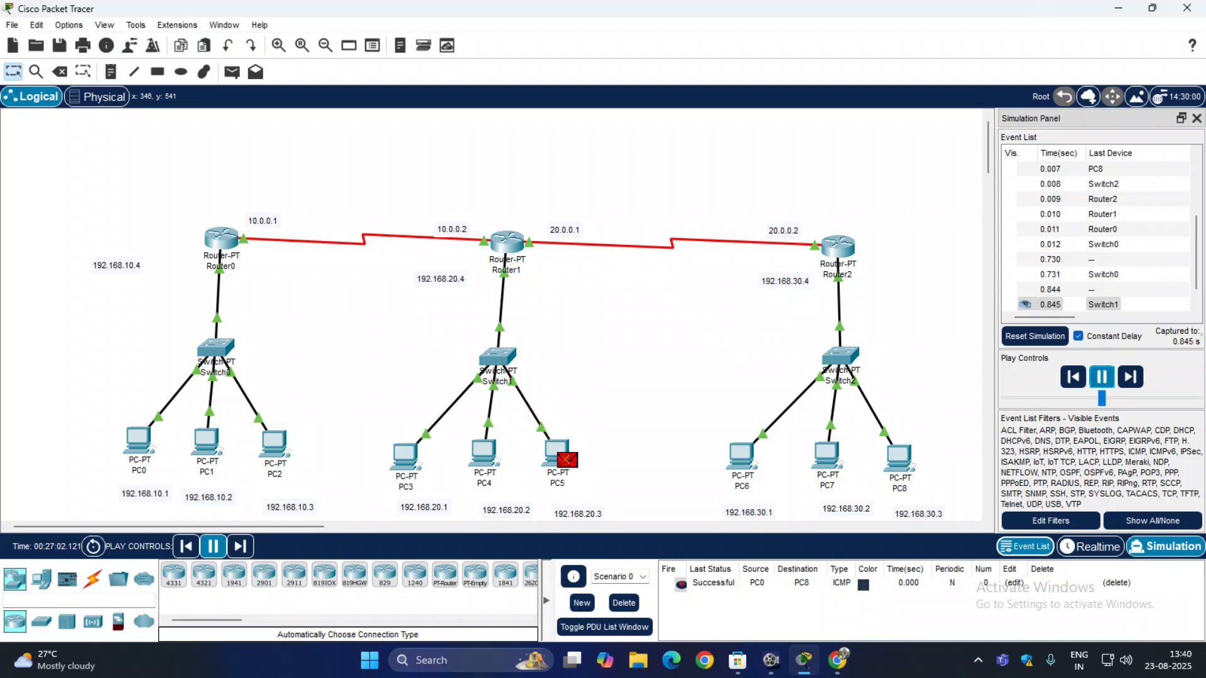
left_click(770, 660)
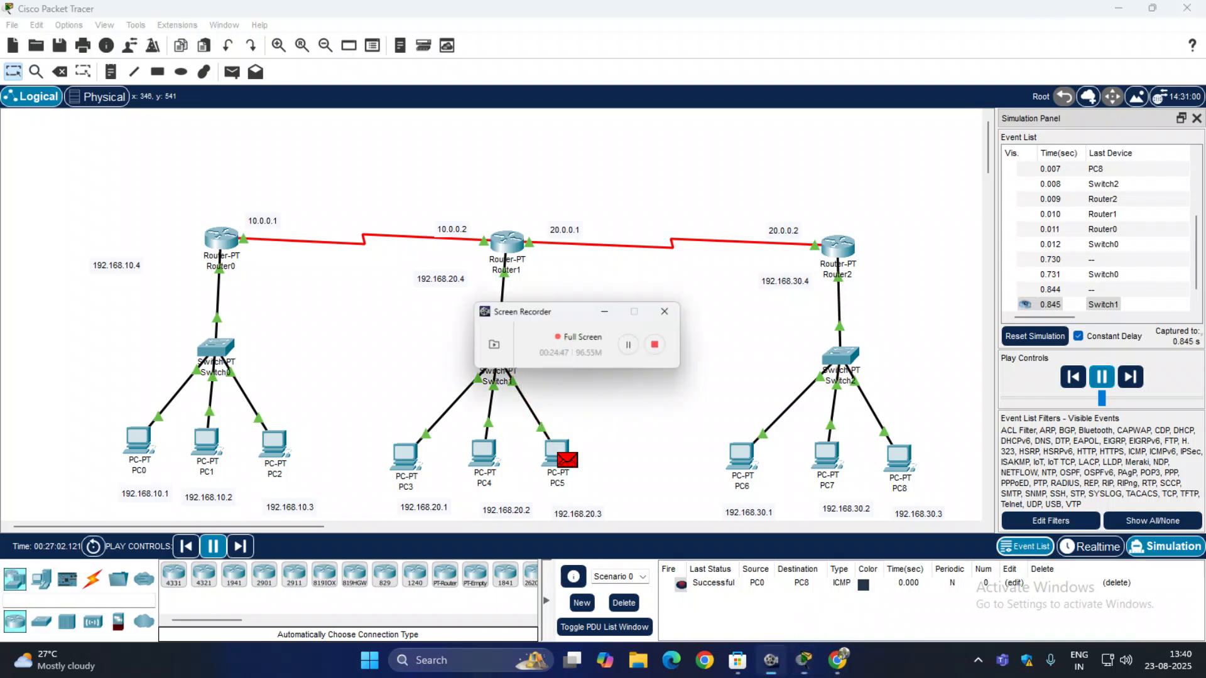